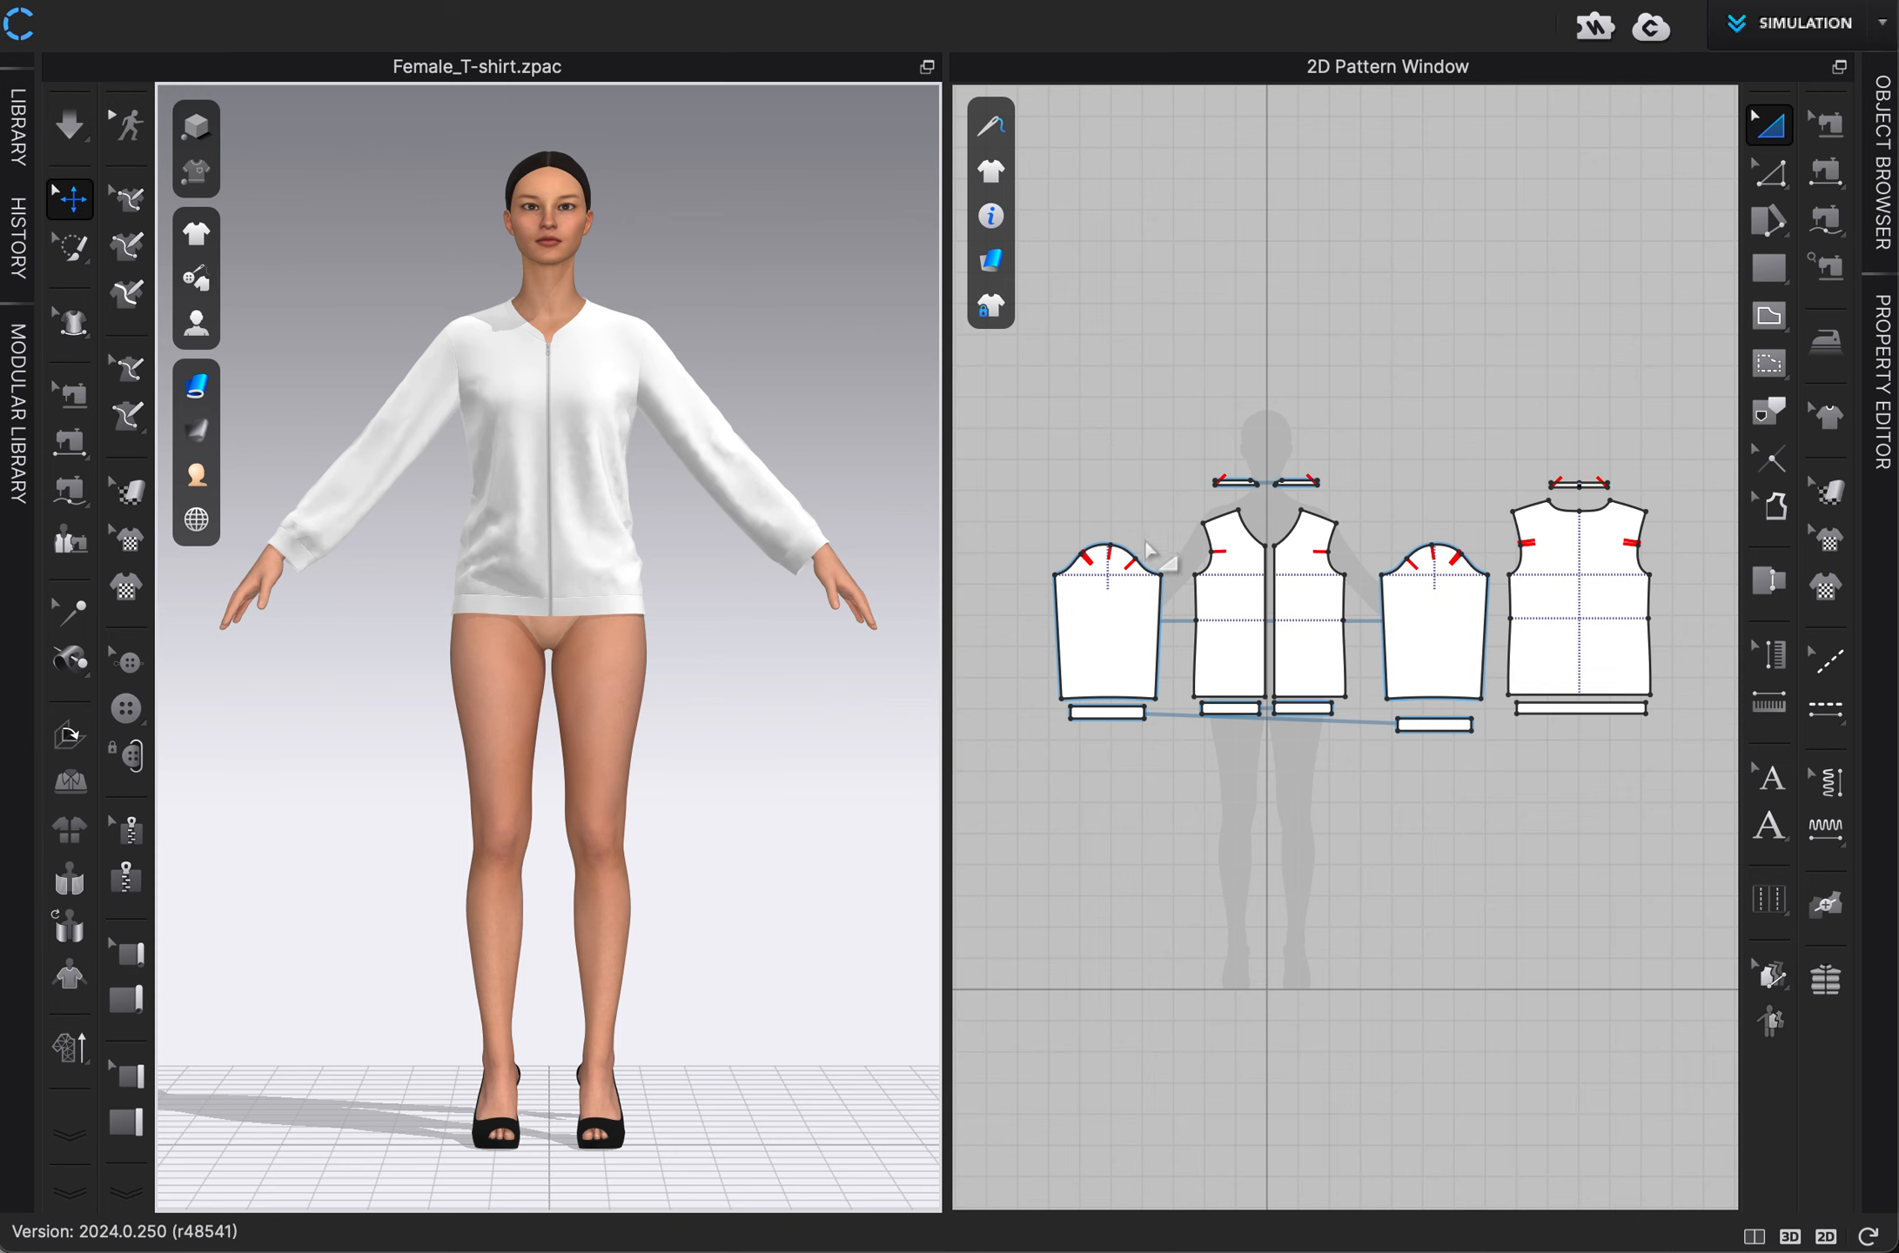
Begin offsetting the left front panel's centre-front edge as an internal line, with the distance set to 2 in.
scroll(1167, 561, up, 5)
middle_drag(1172, 527, 1046, 516)
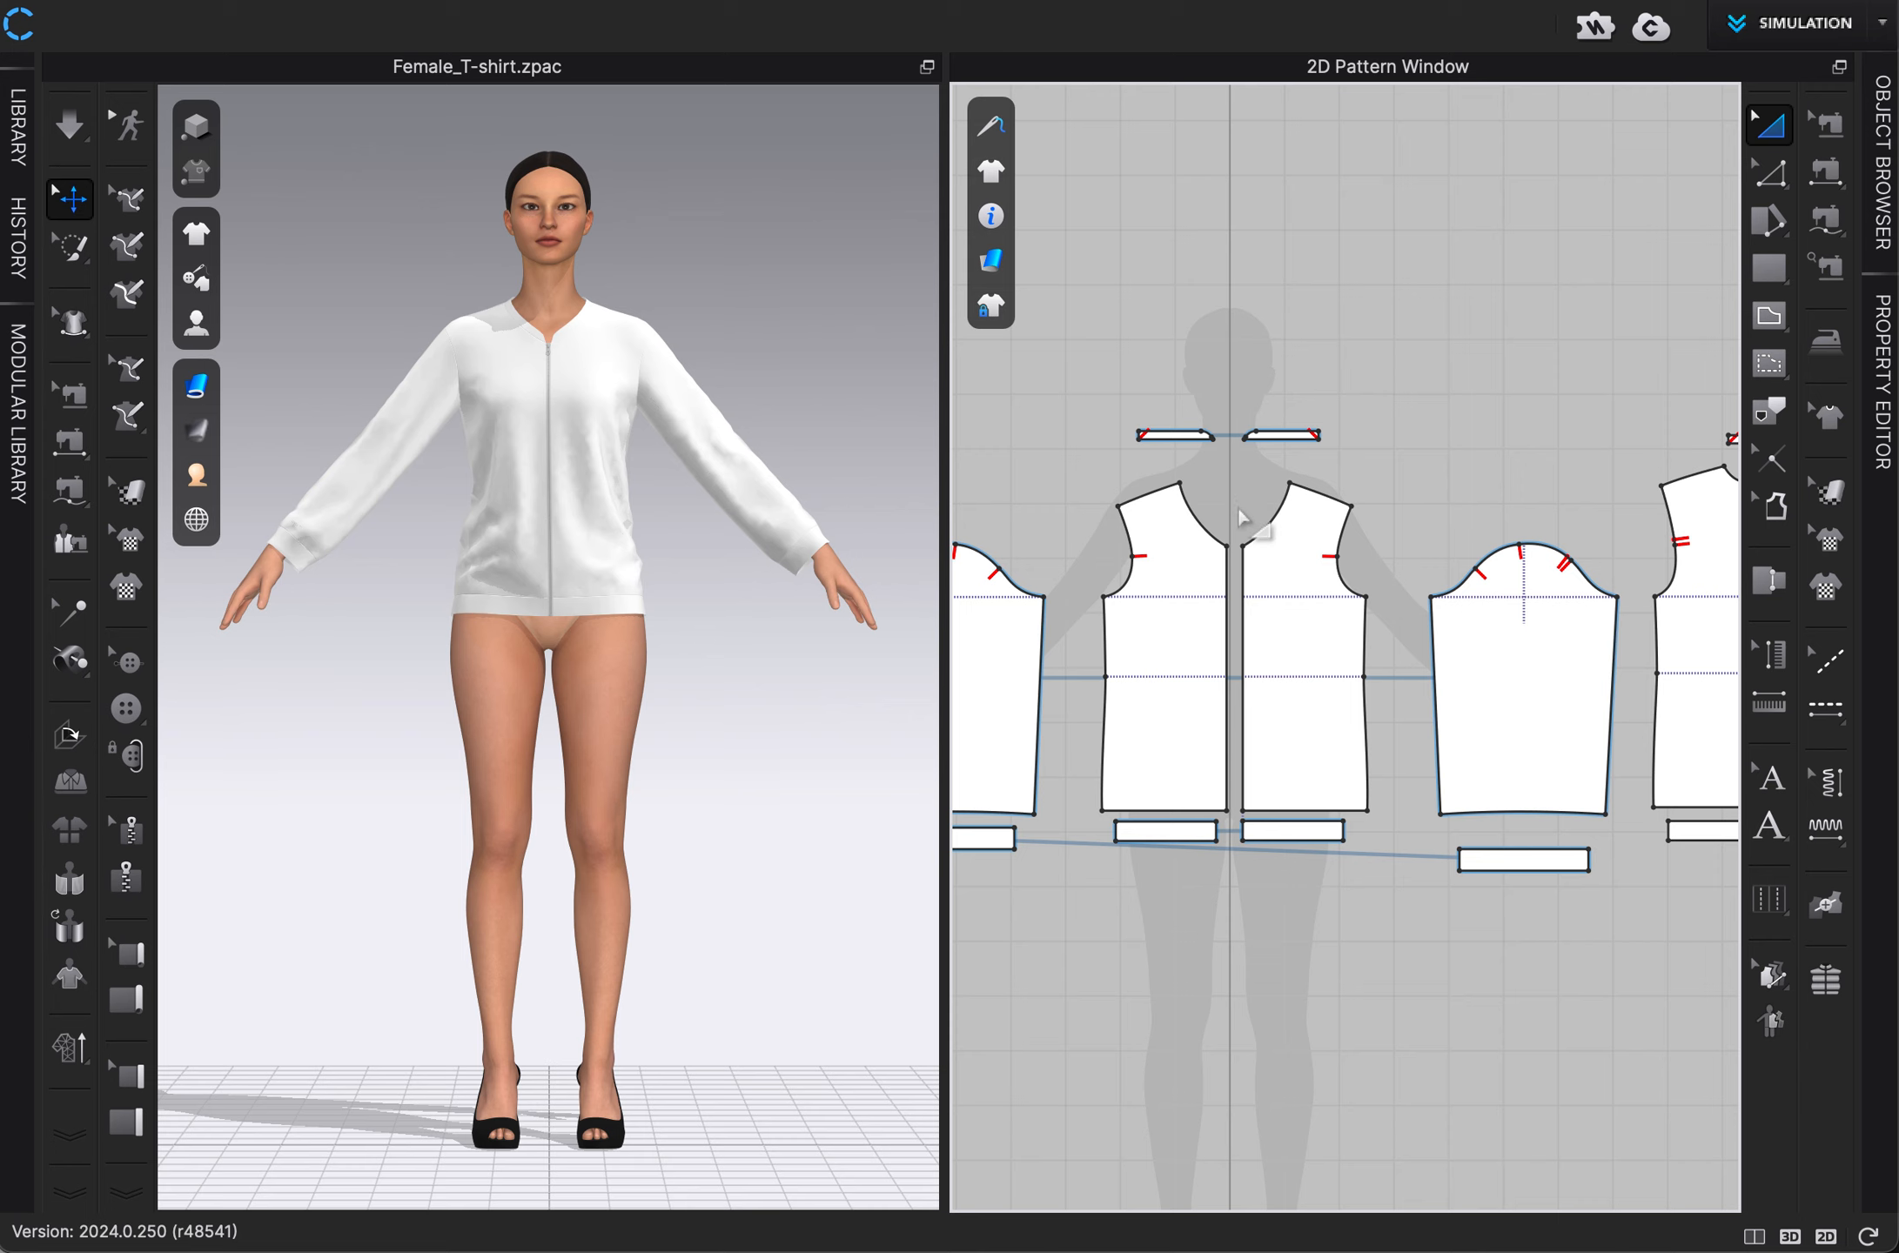
scroll(1240, 514, up, 3)
middle_drag(1240, 513, 1295, 357)
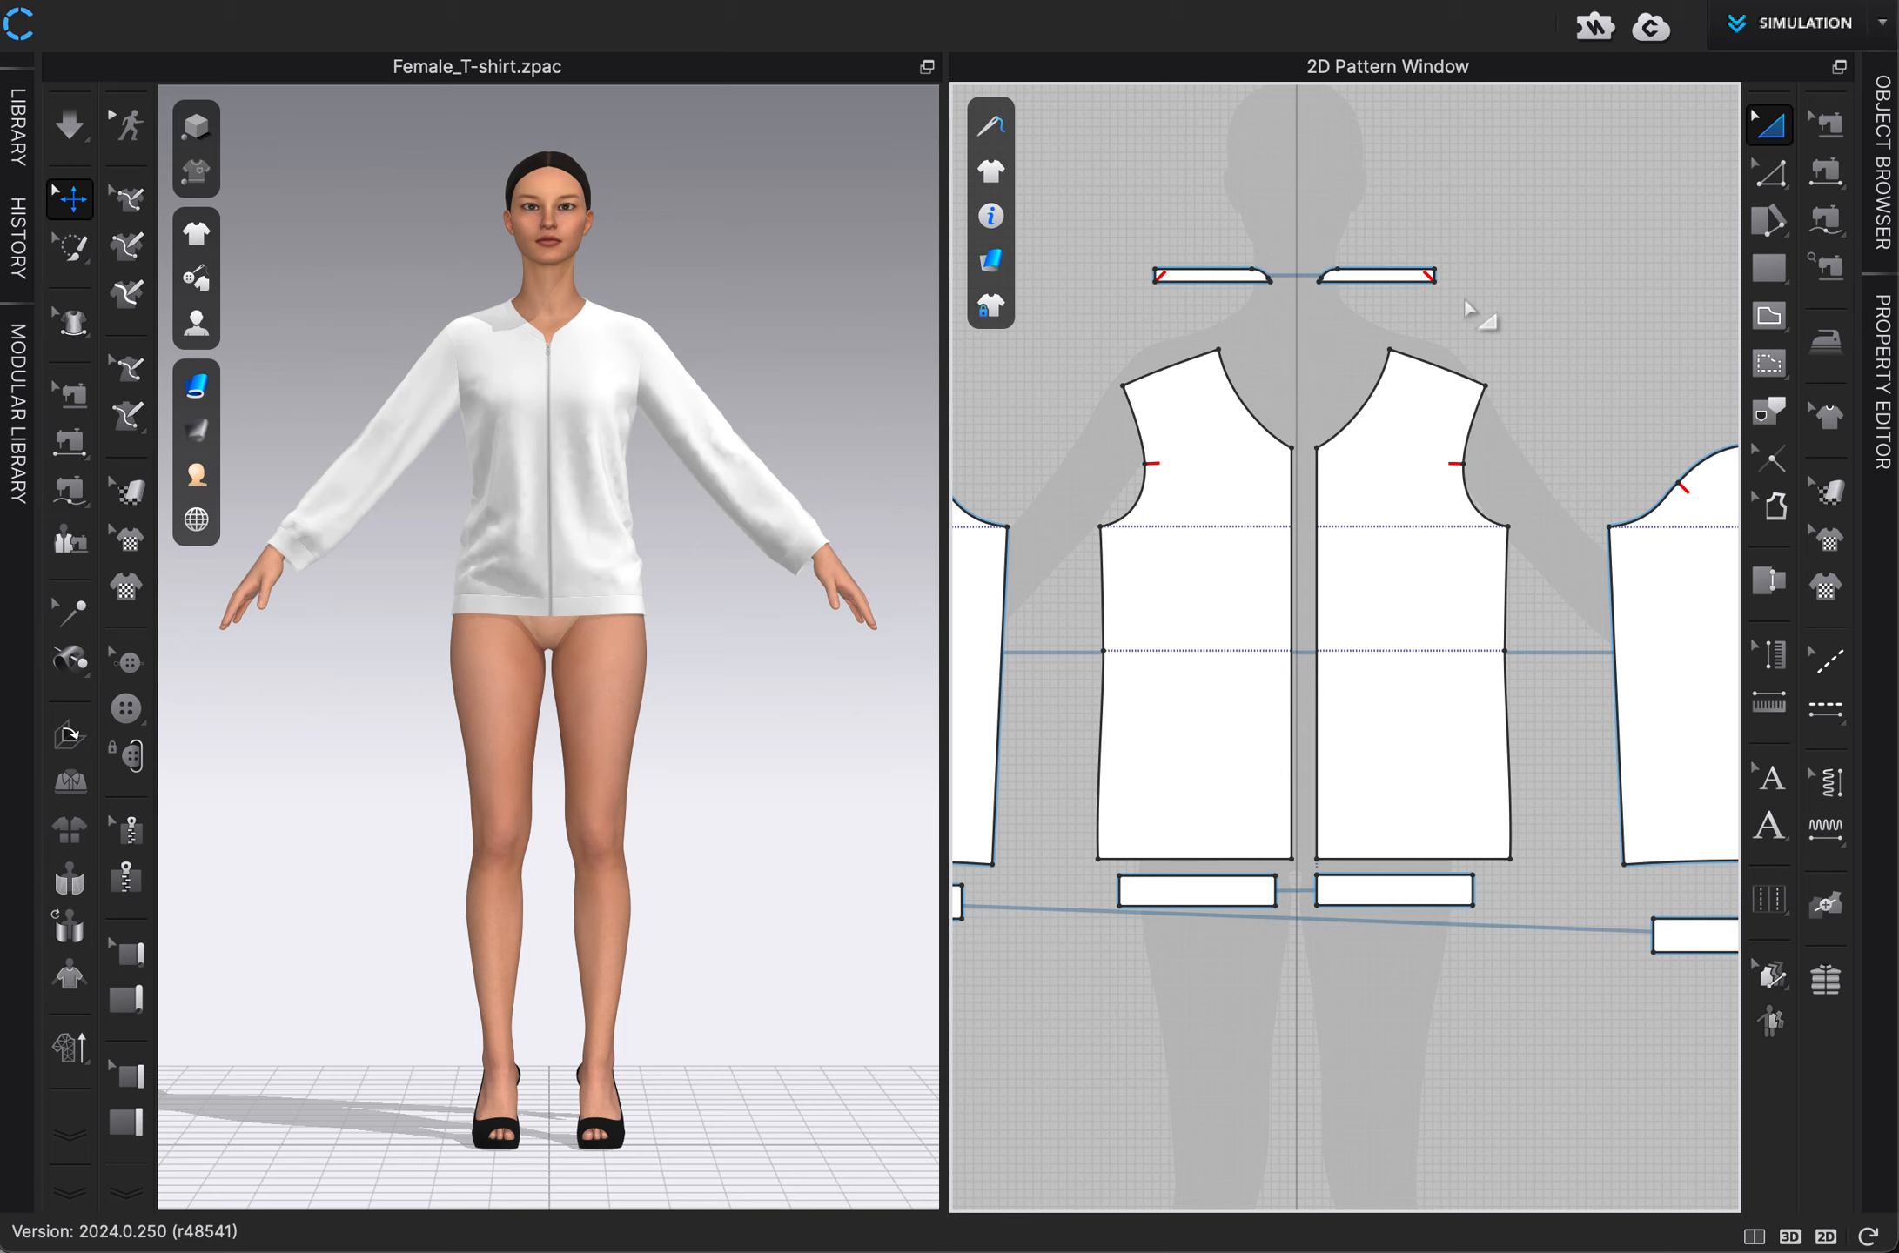
middle_drag(1473, 295, 1605, 295)
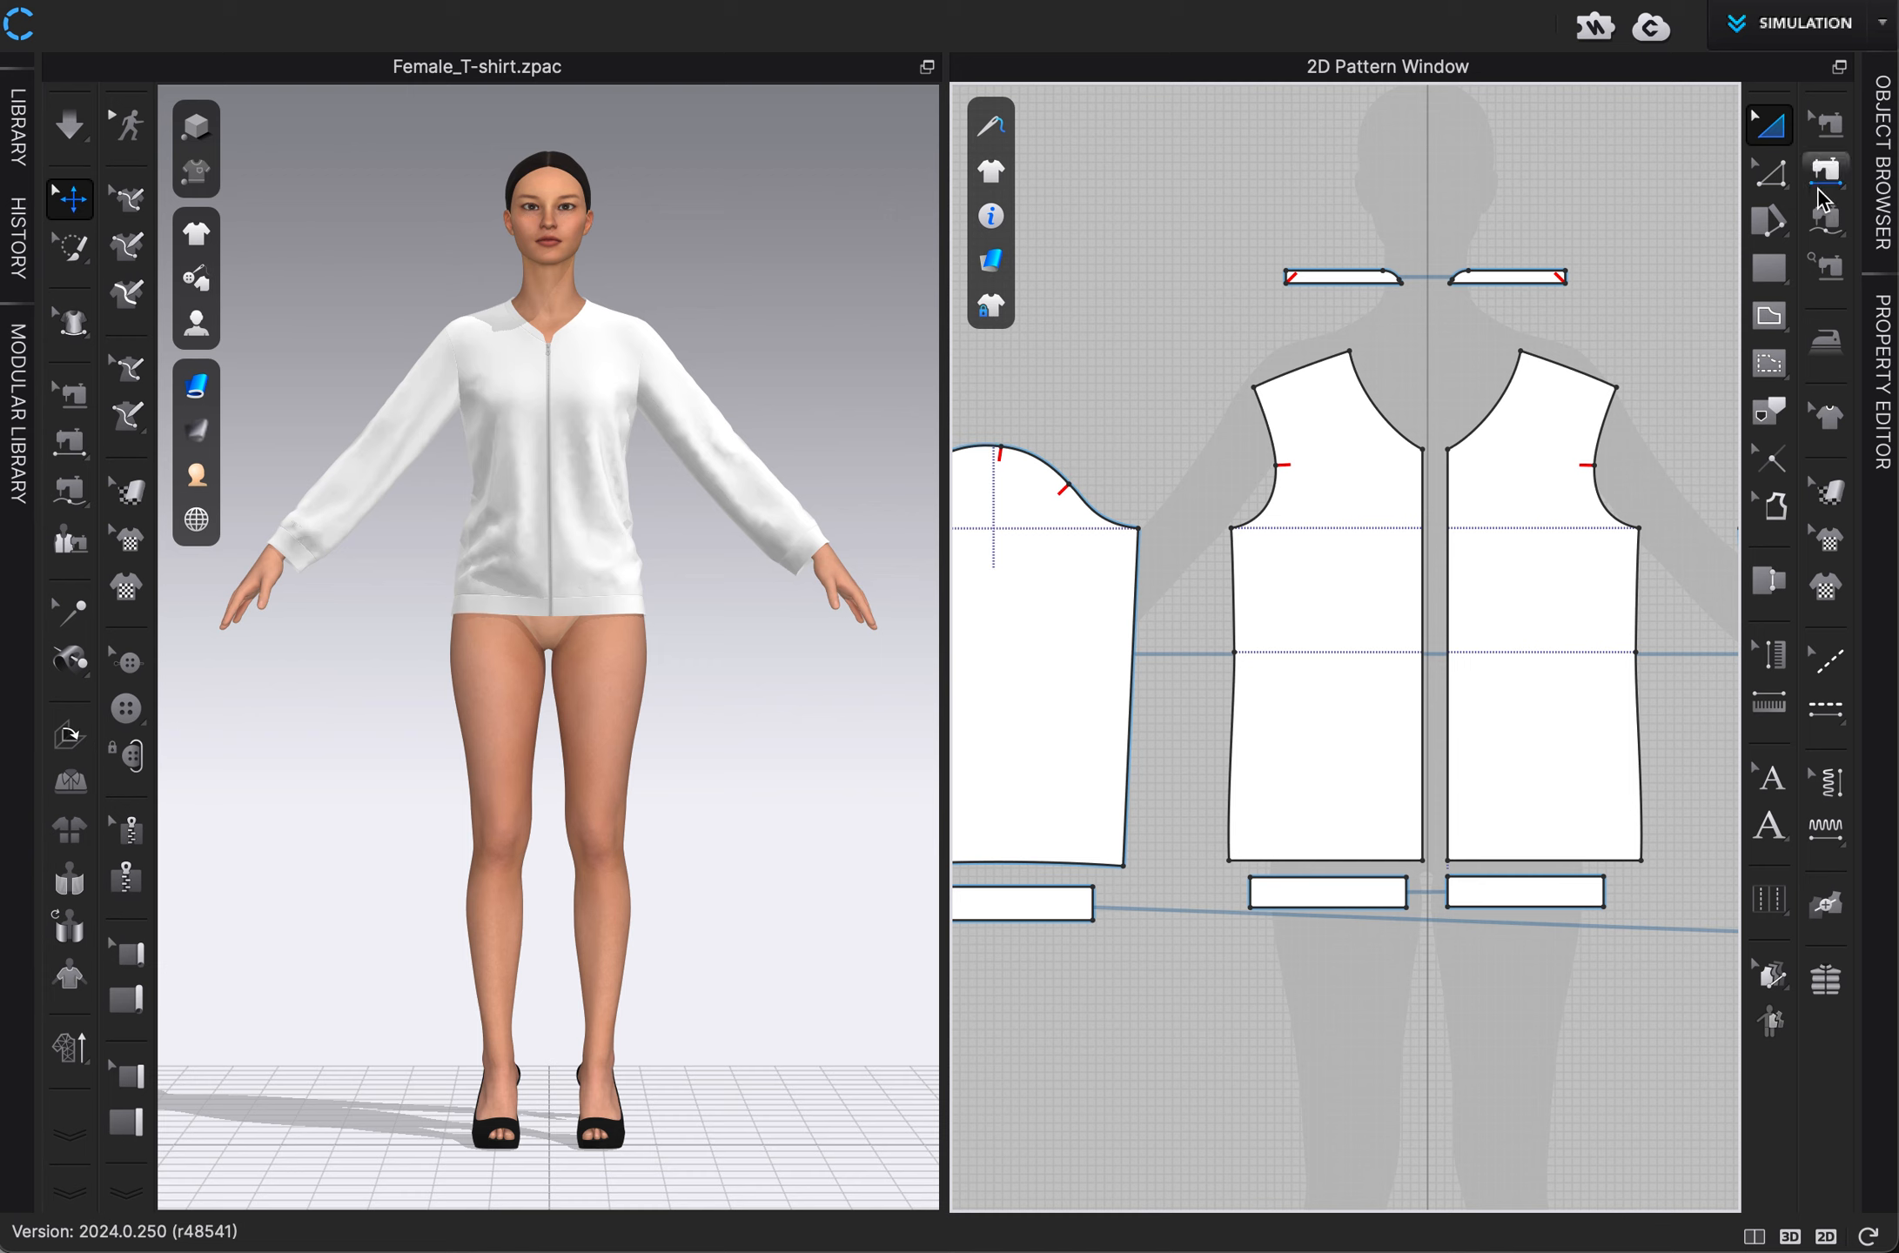
click(1772, 175)
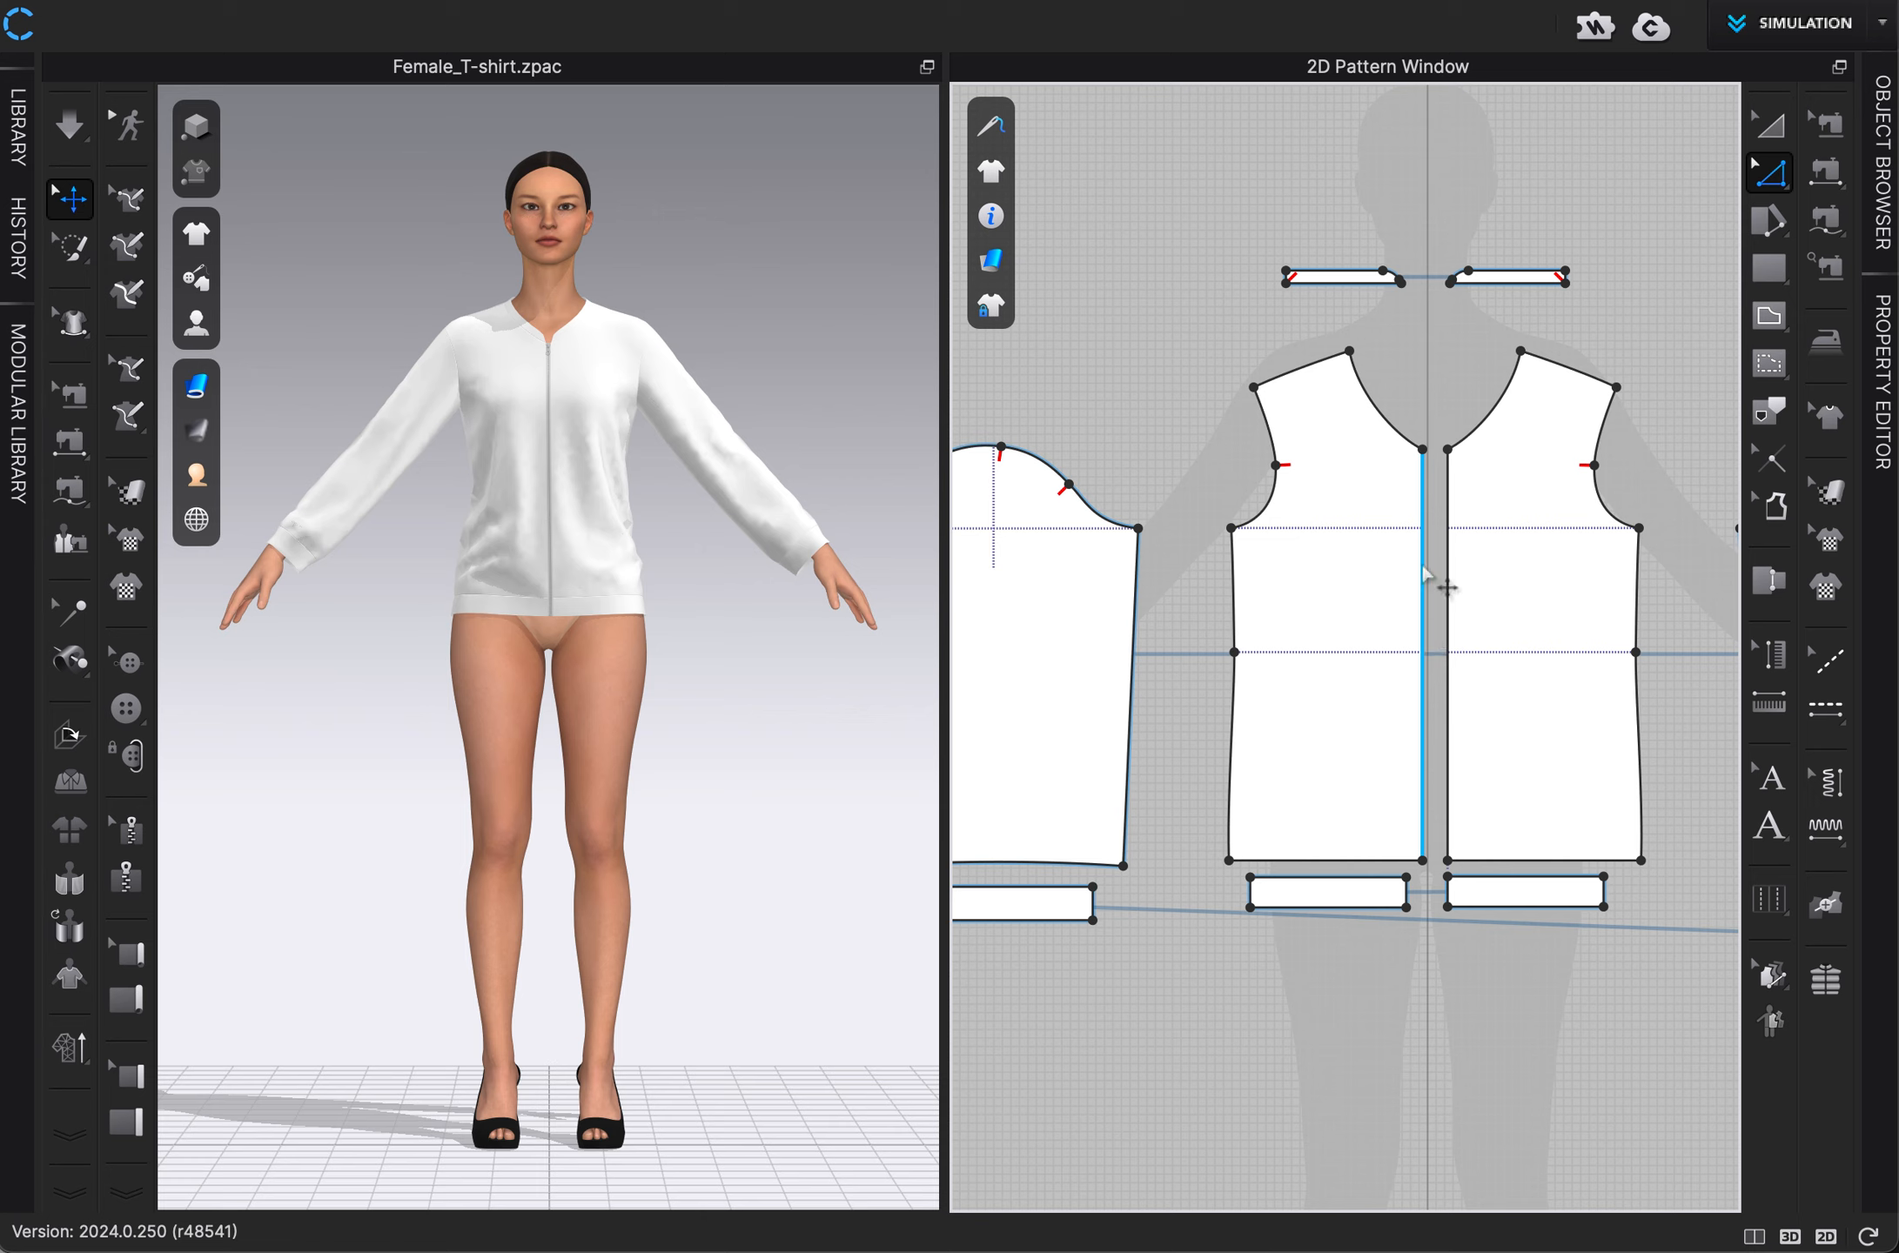
right_click(1422, 629)
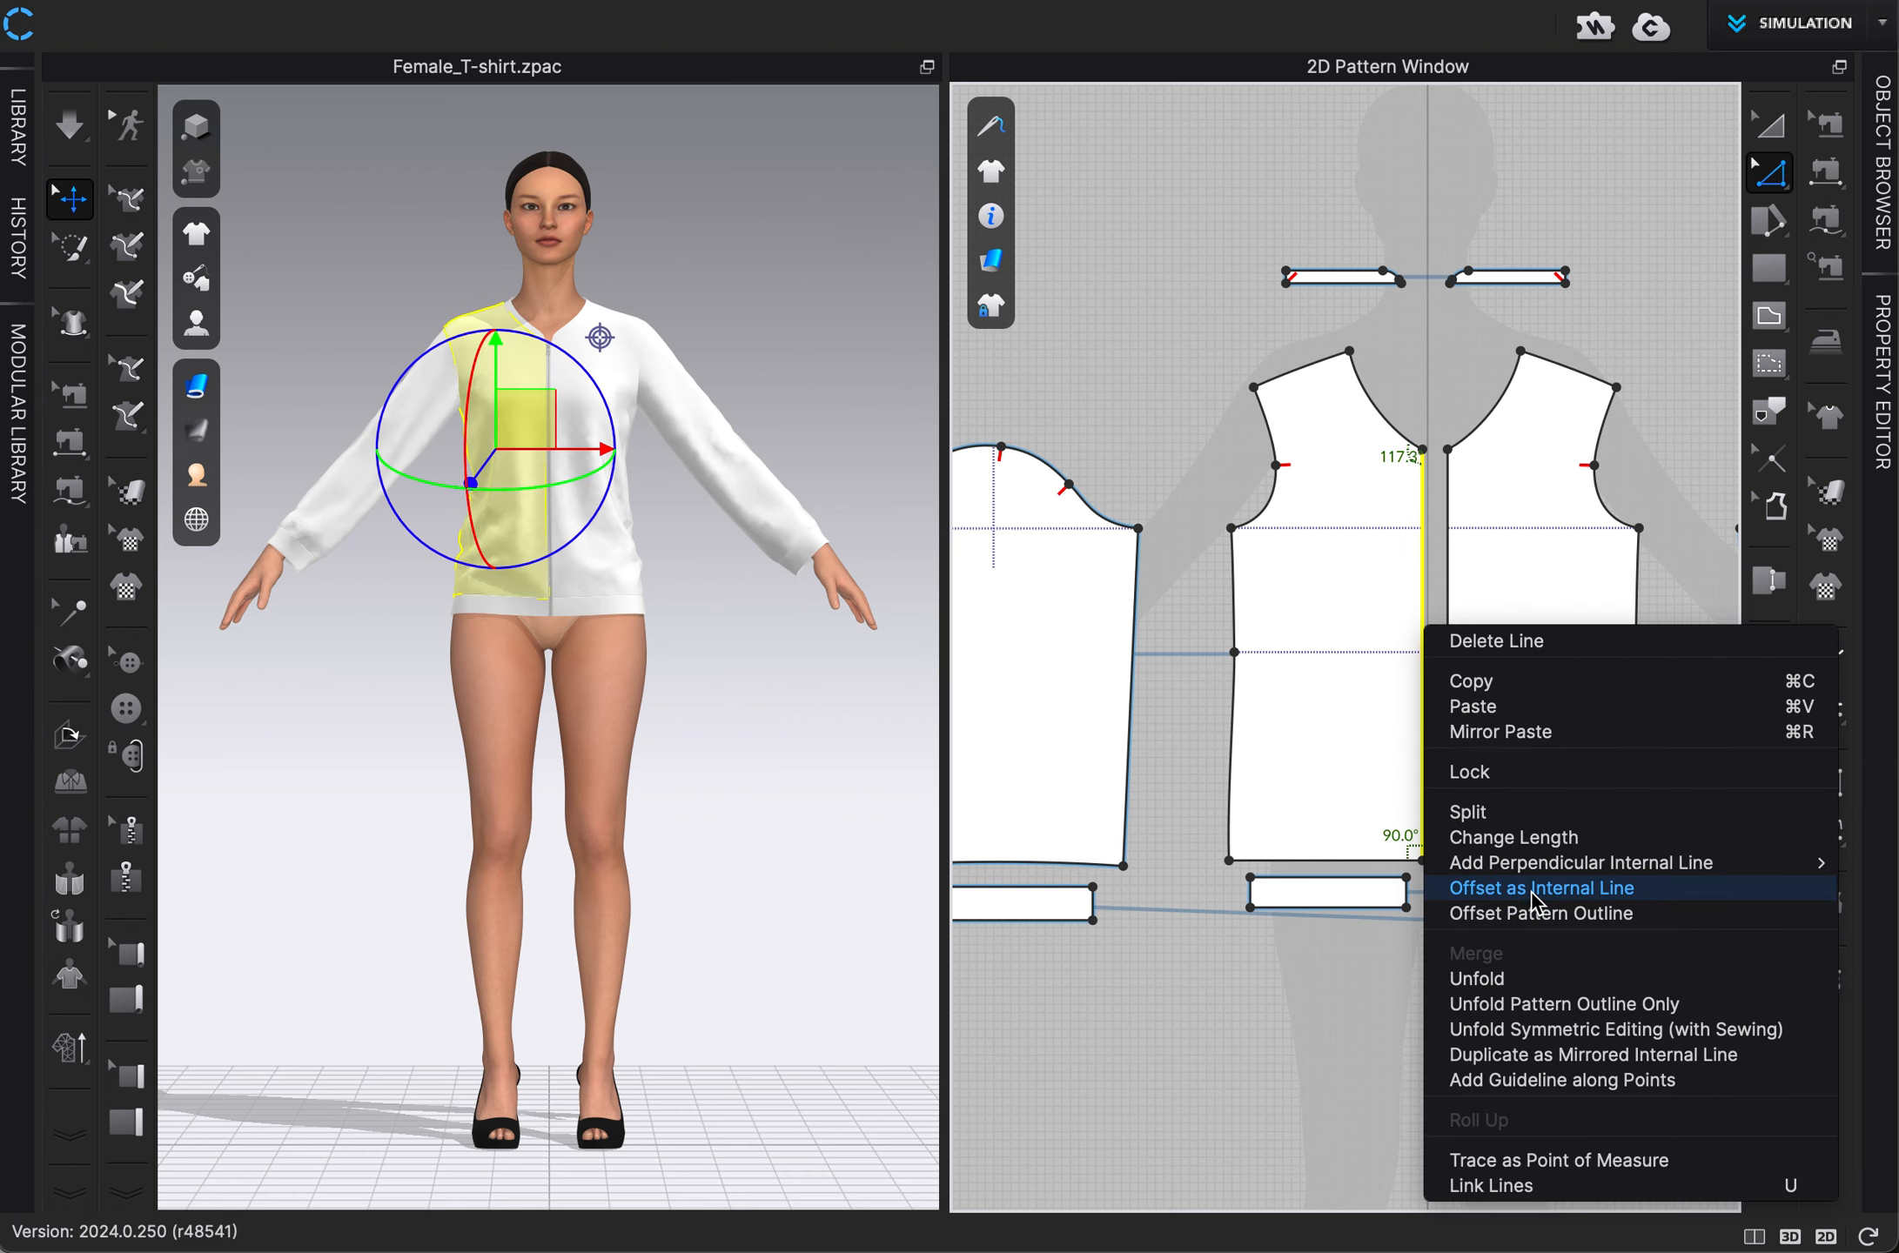
click(1567, 888)
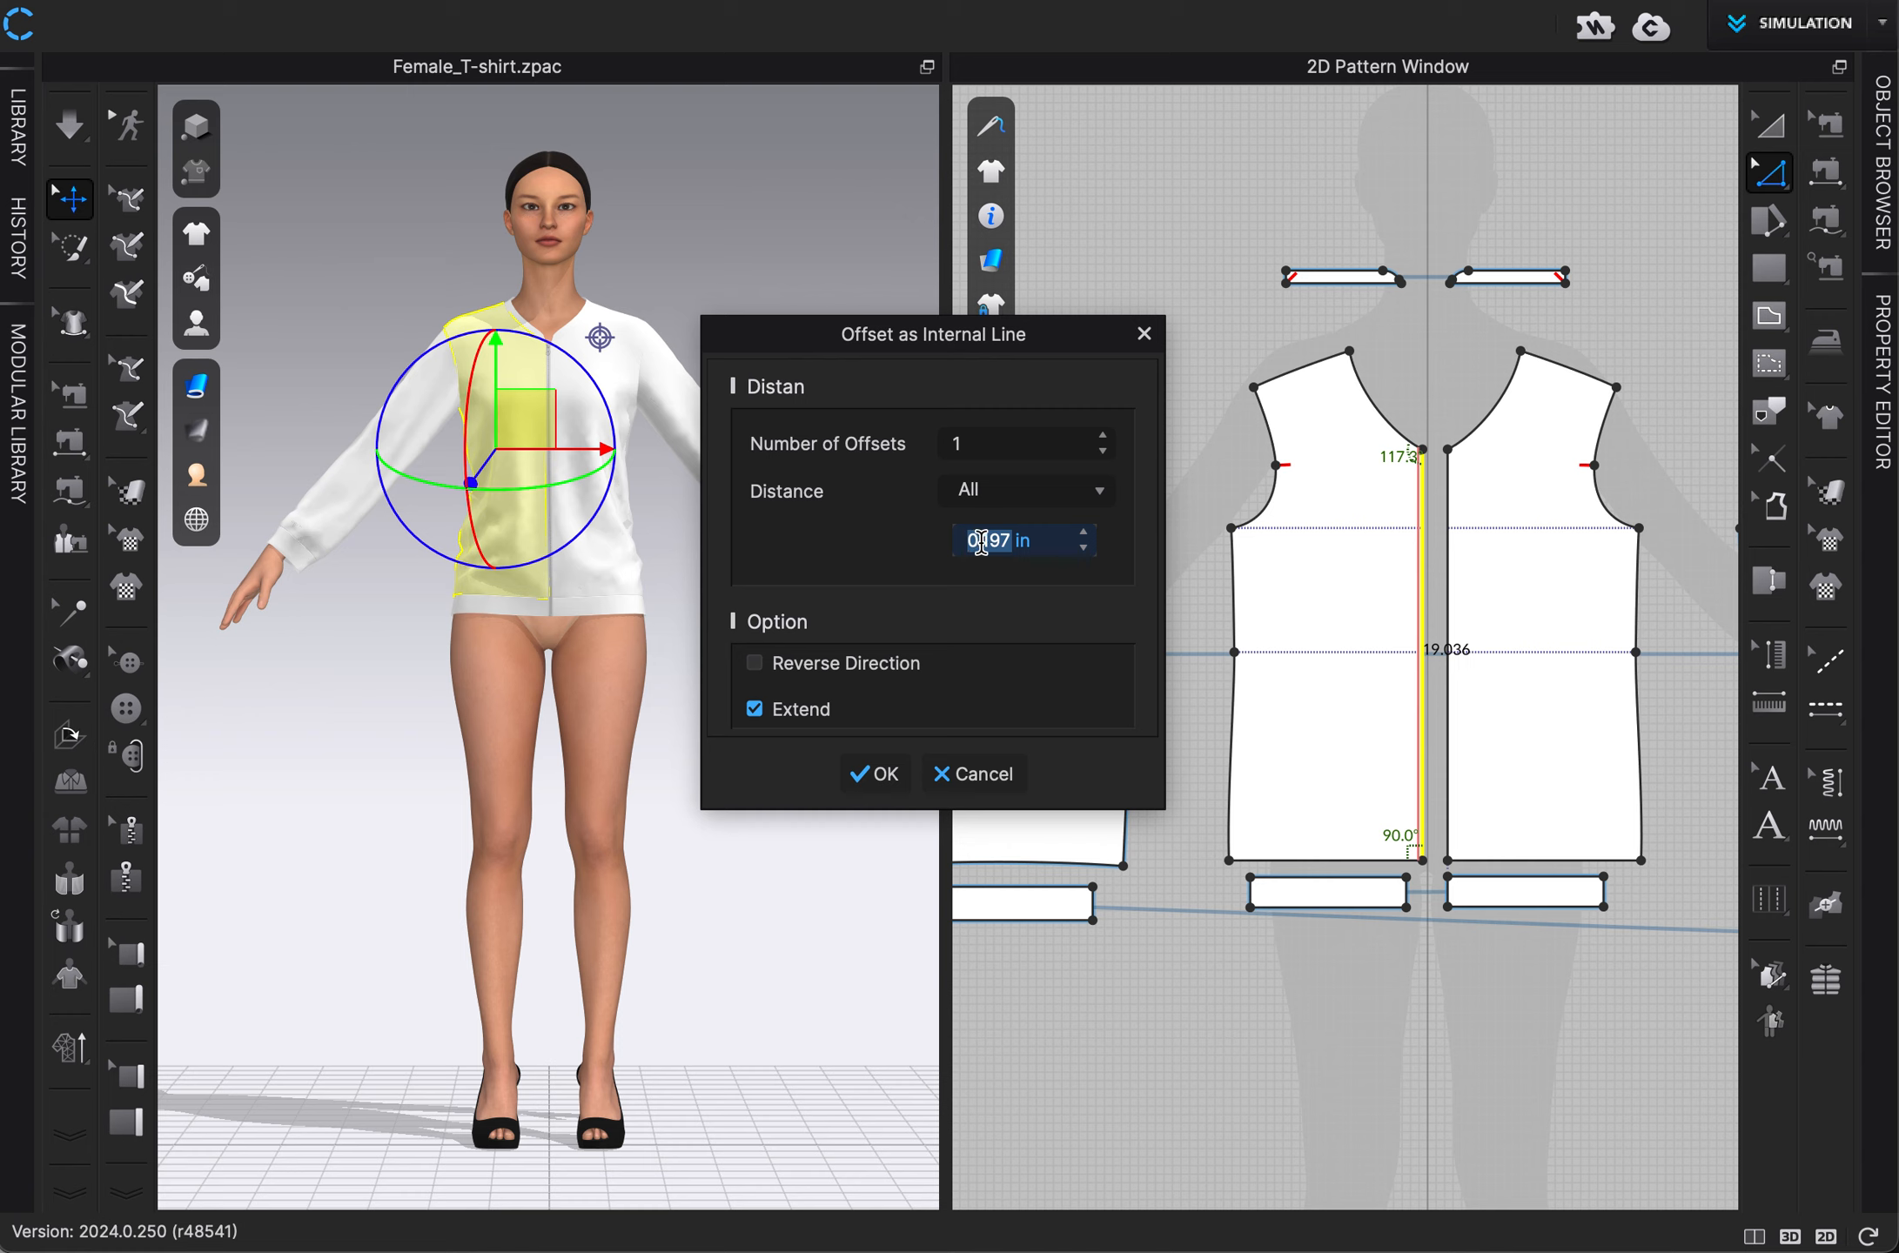
text(2)
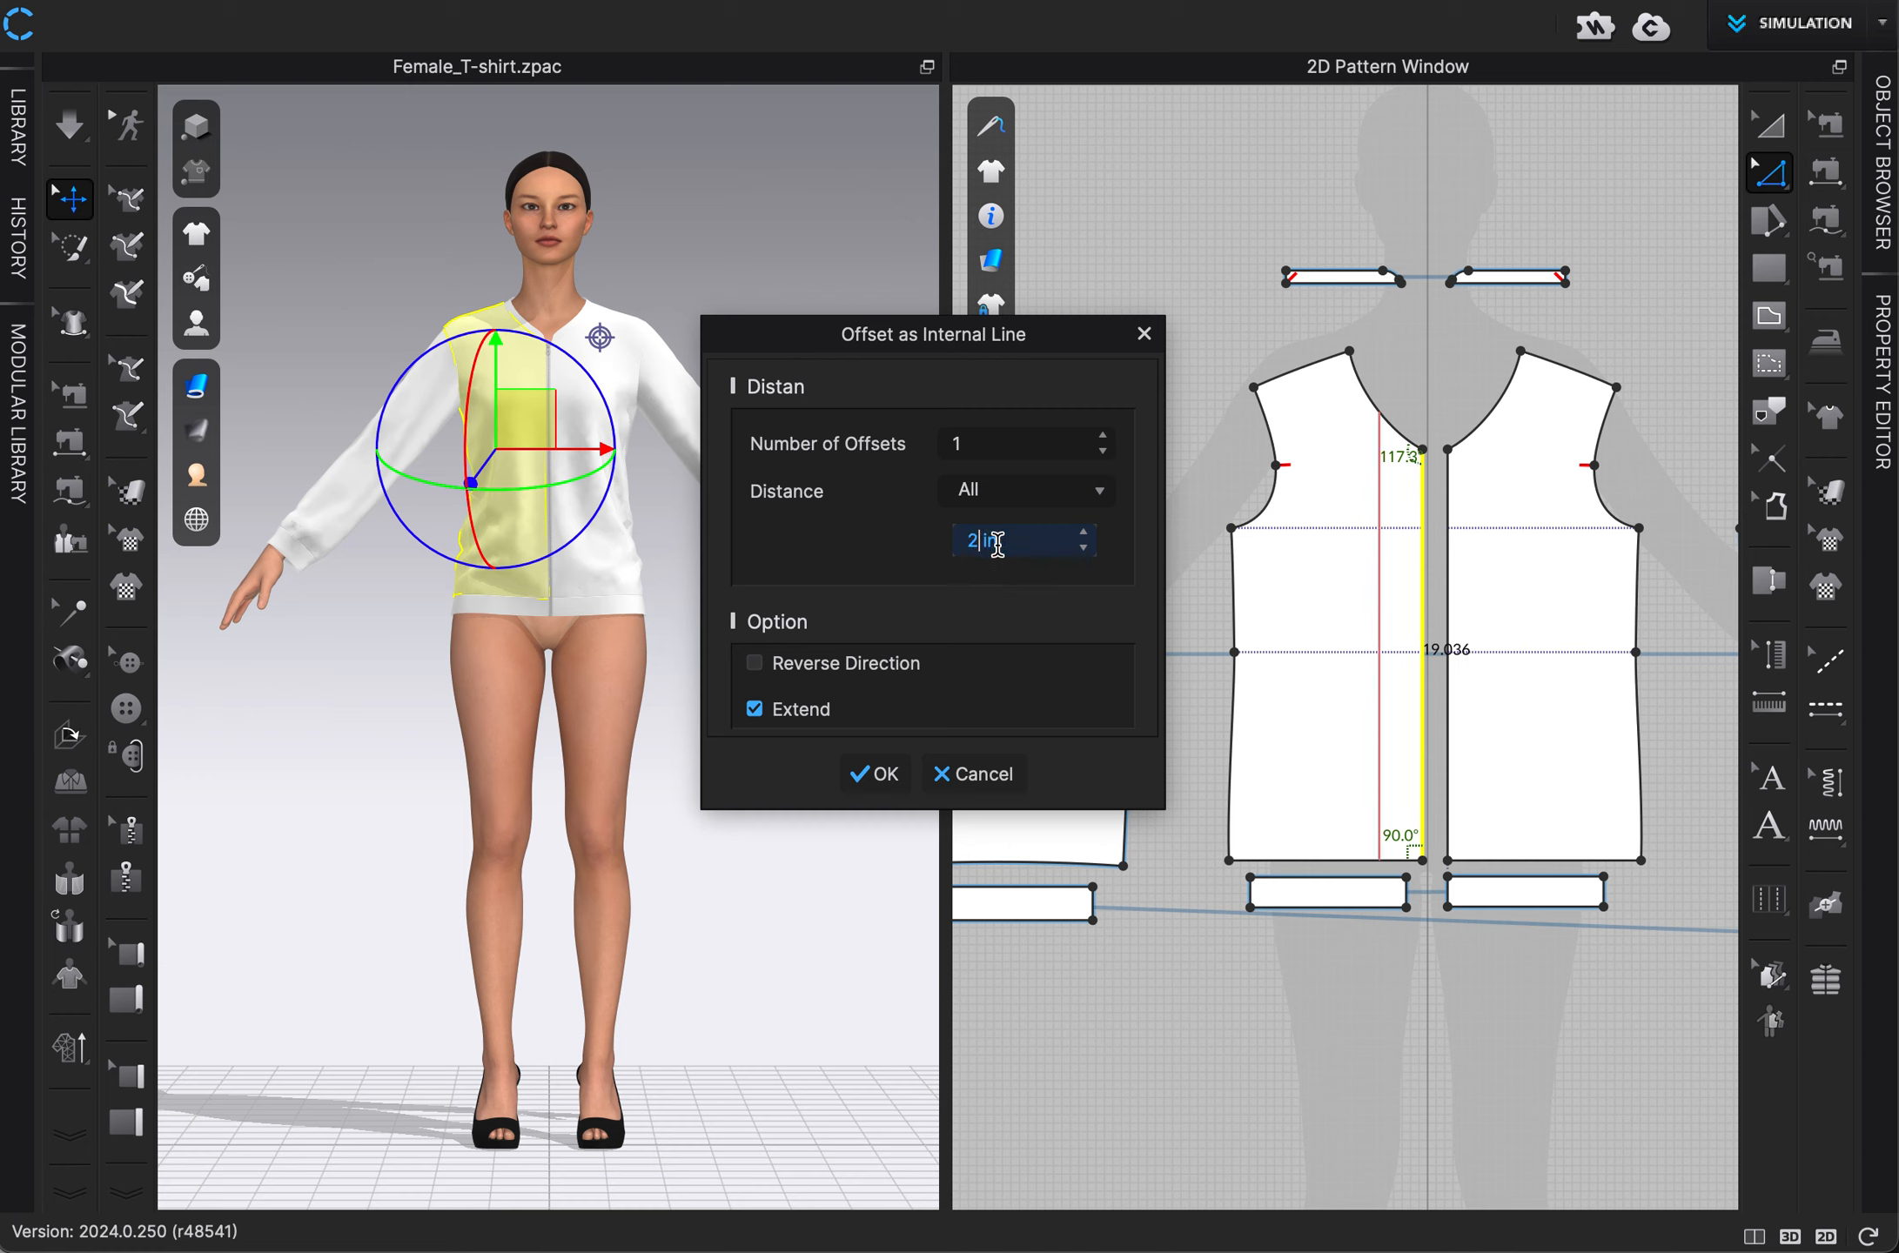
text(3)
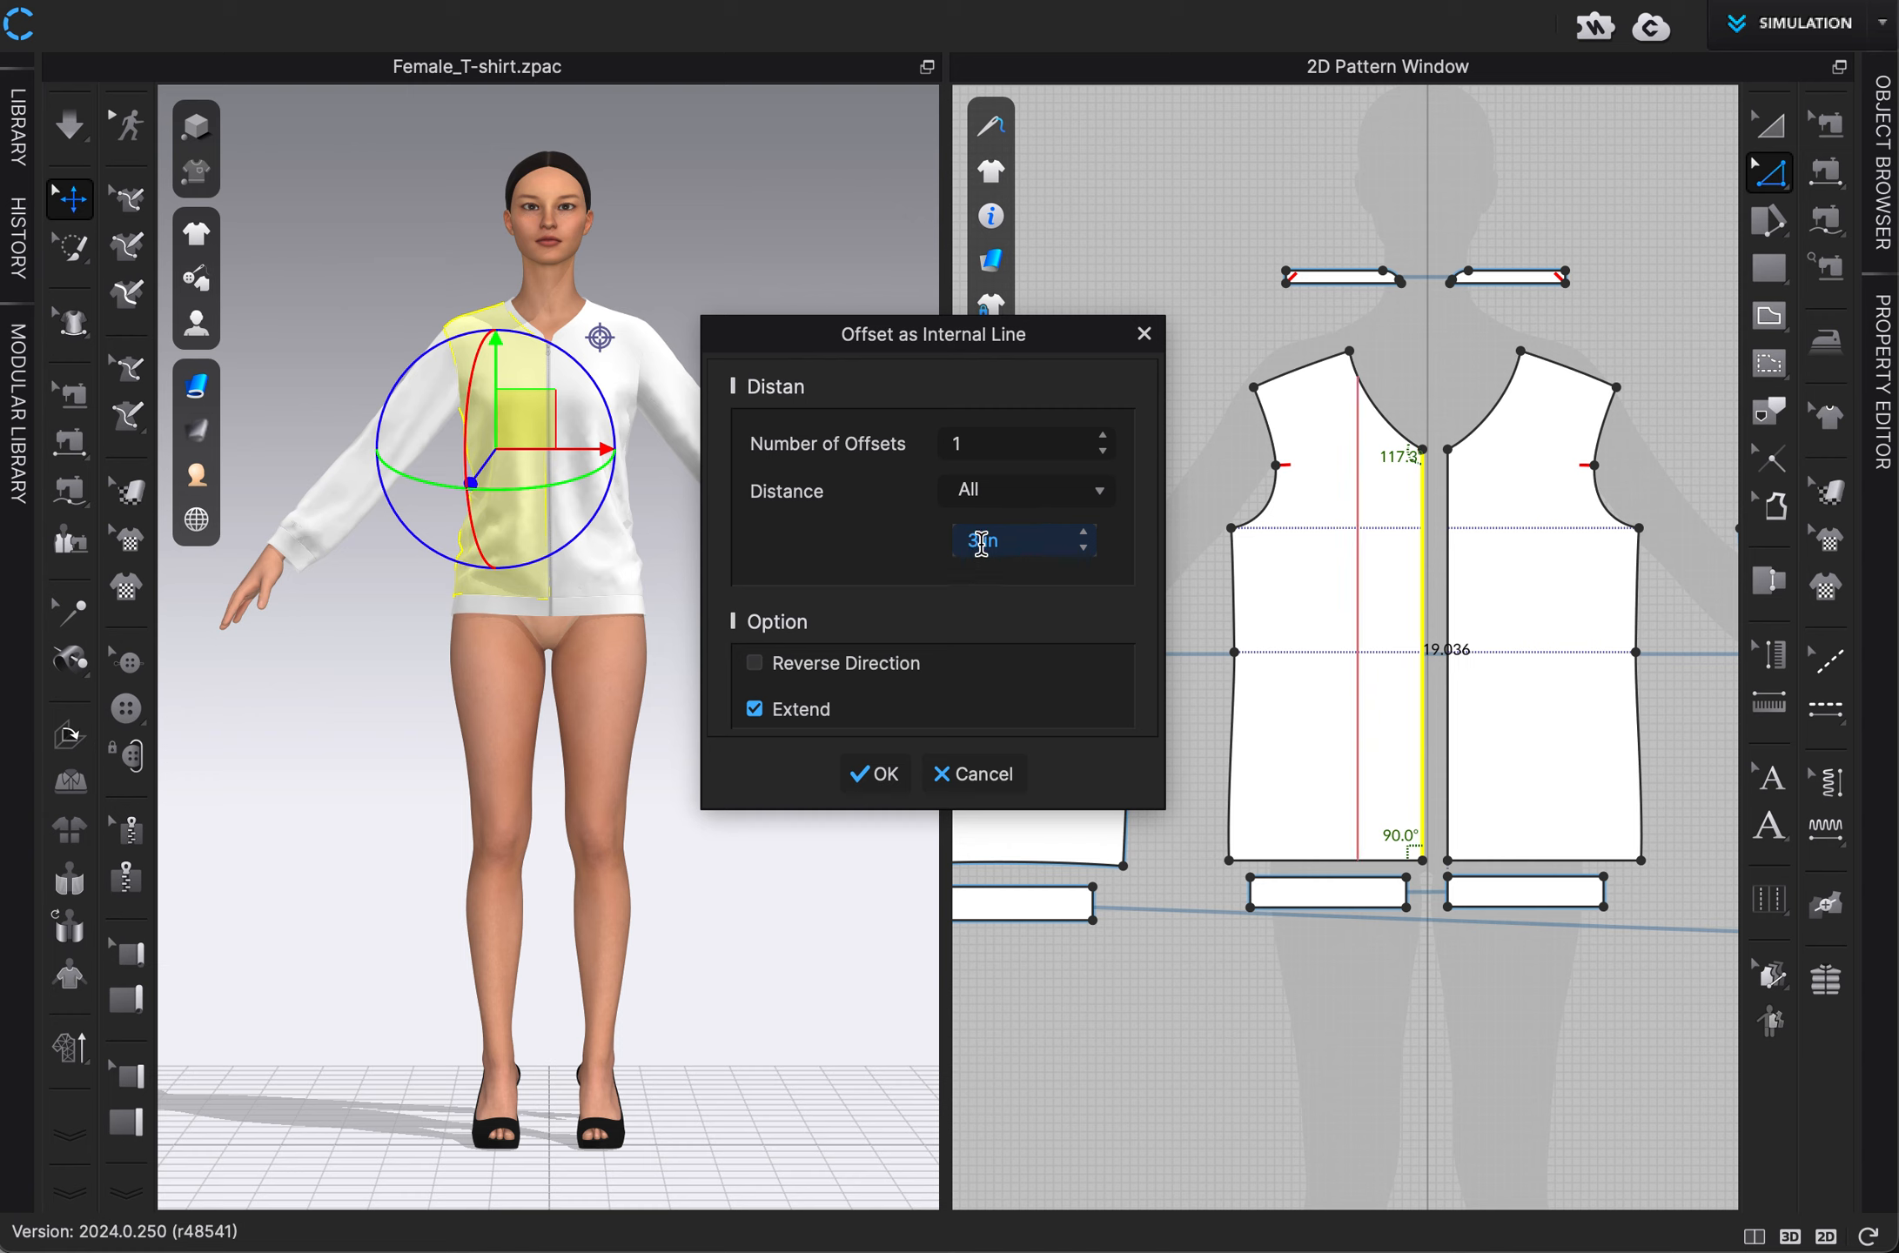
text(2)
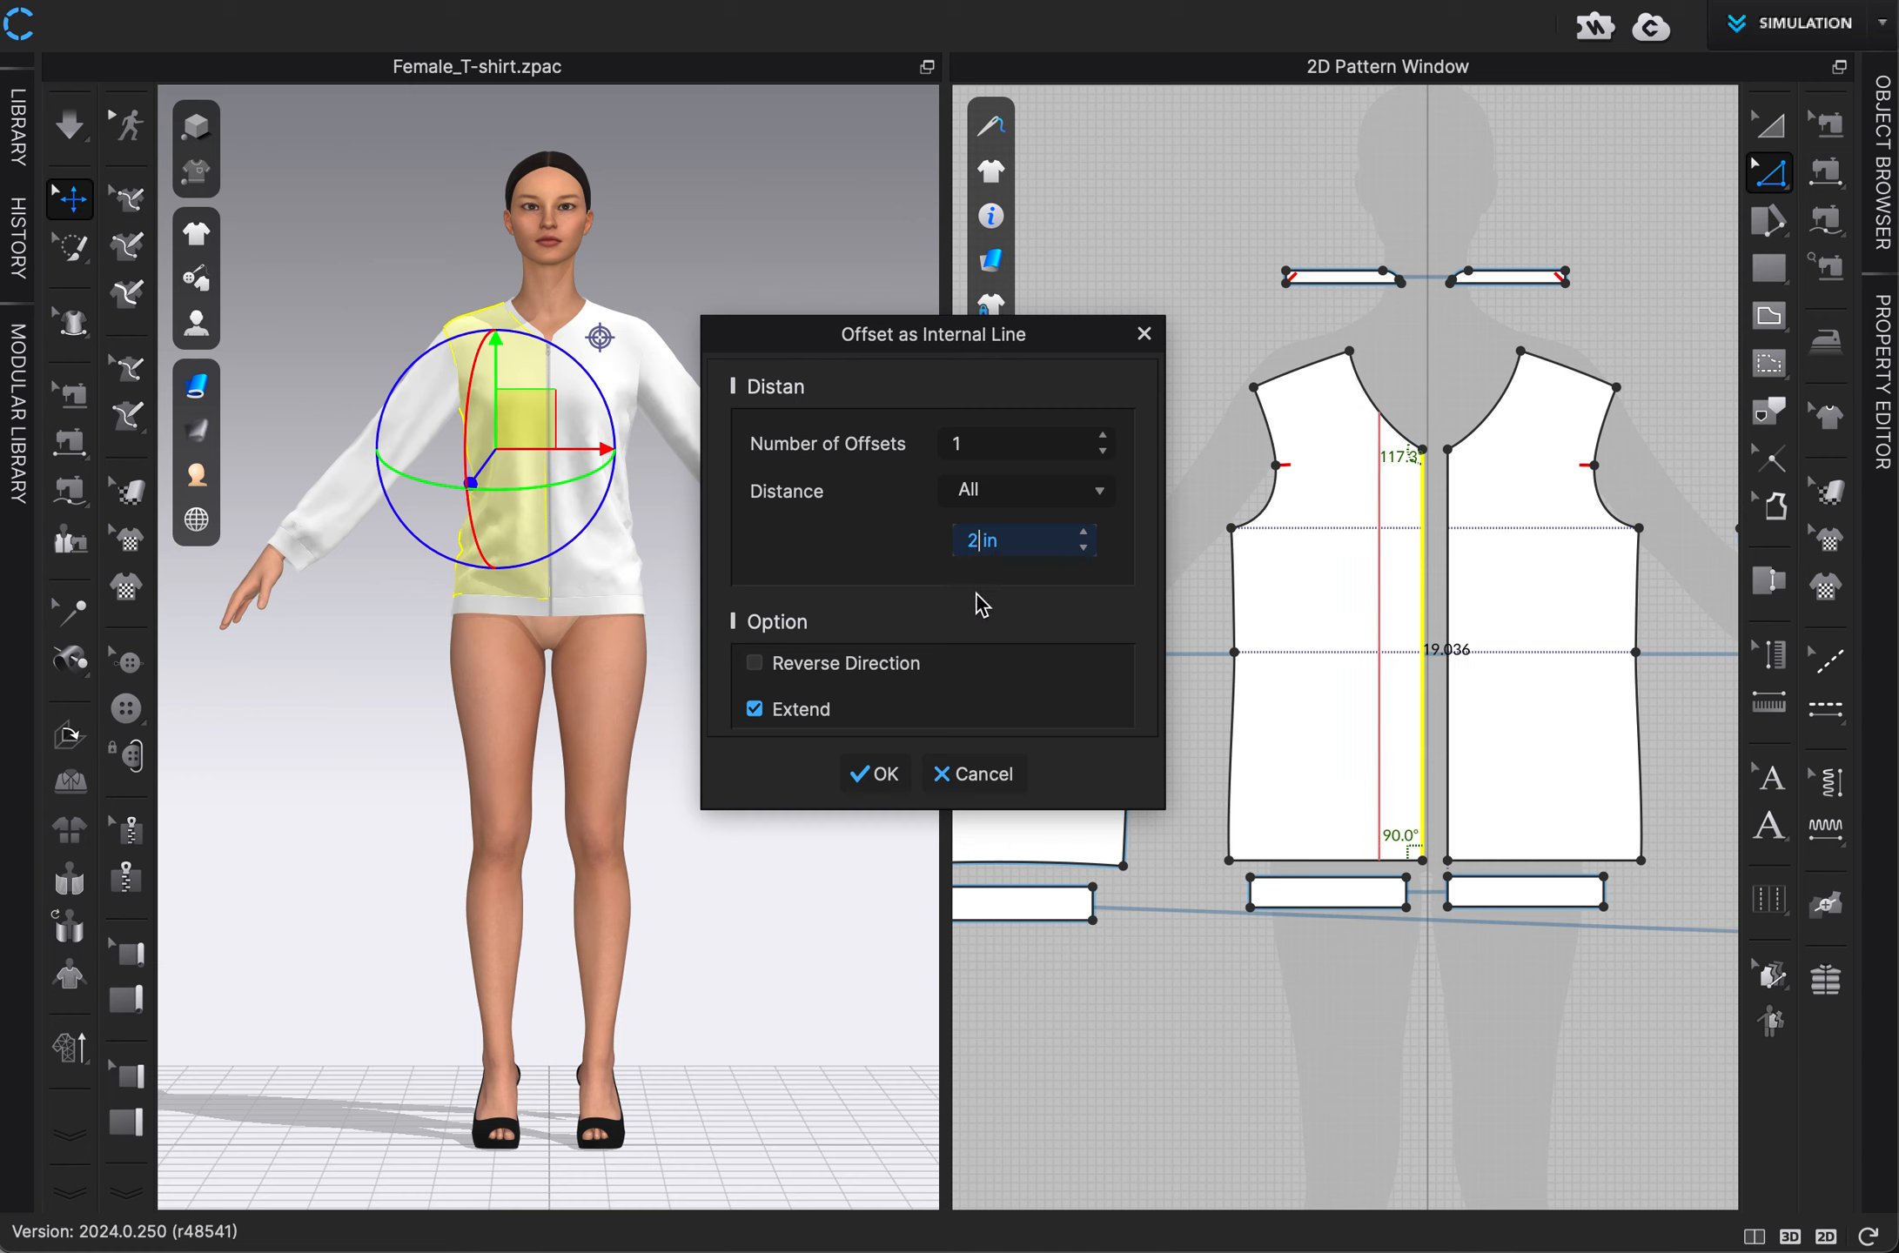
Set the number of offsets to 4, keep Extend enabled, and create the vertical internal lines on the left front panel.
click(1103, 436)
click(1103, 436)
click(1102, 436)
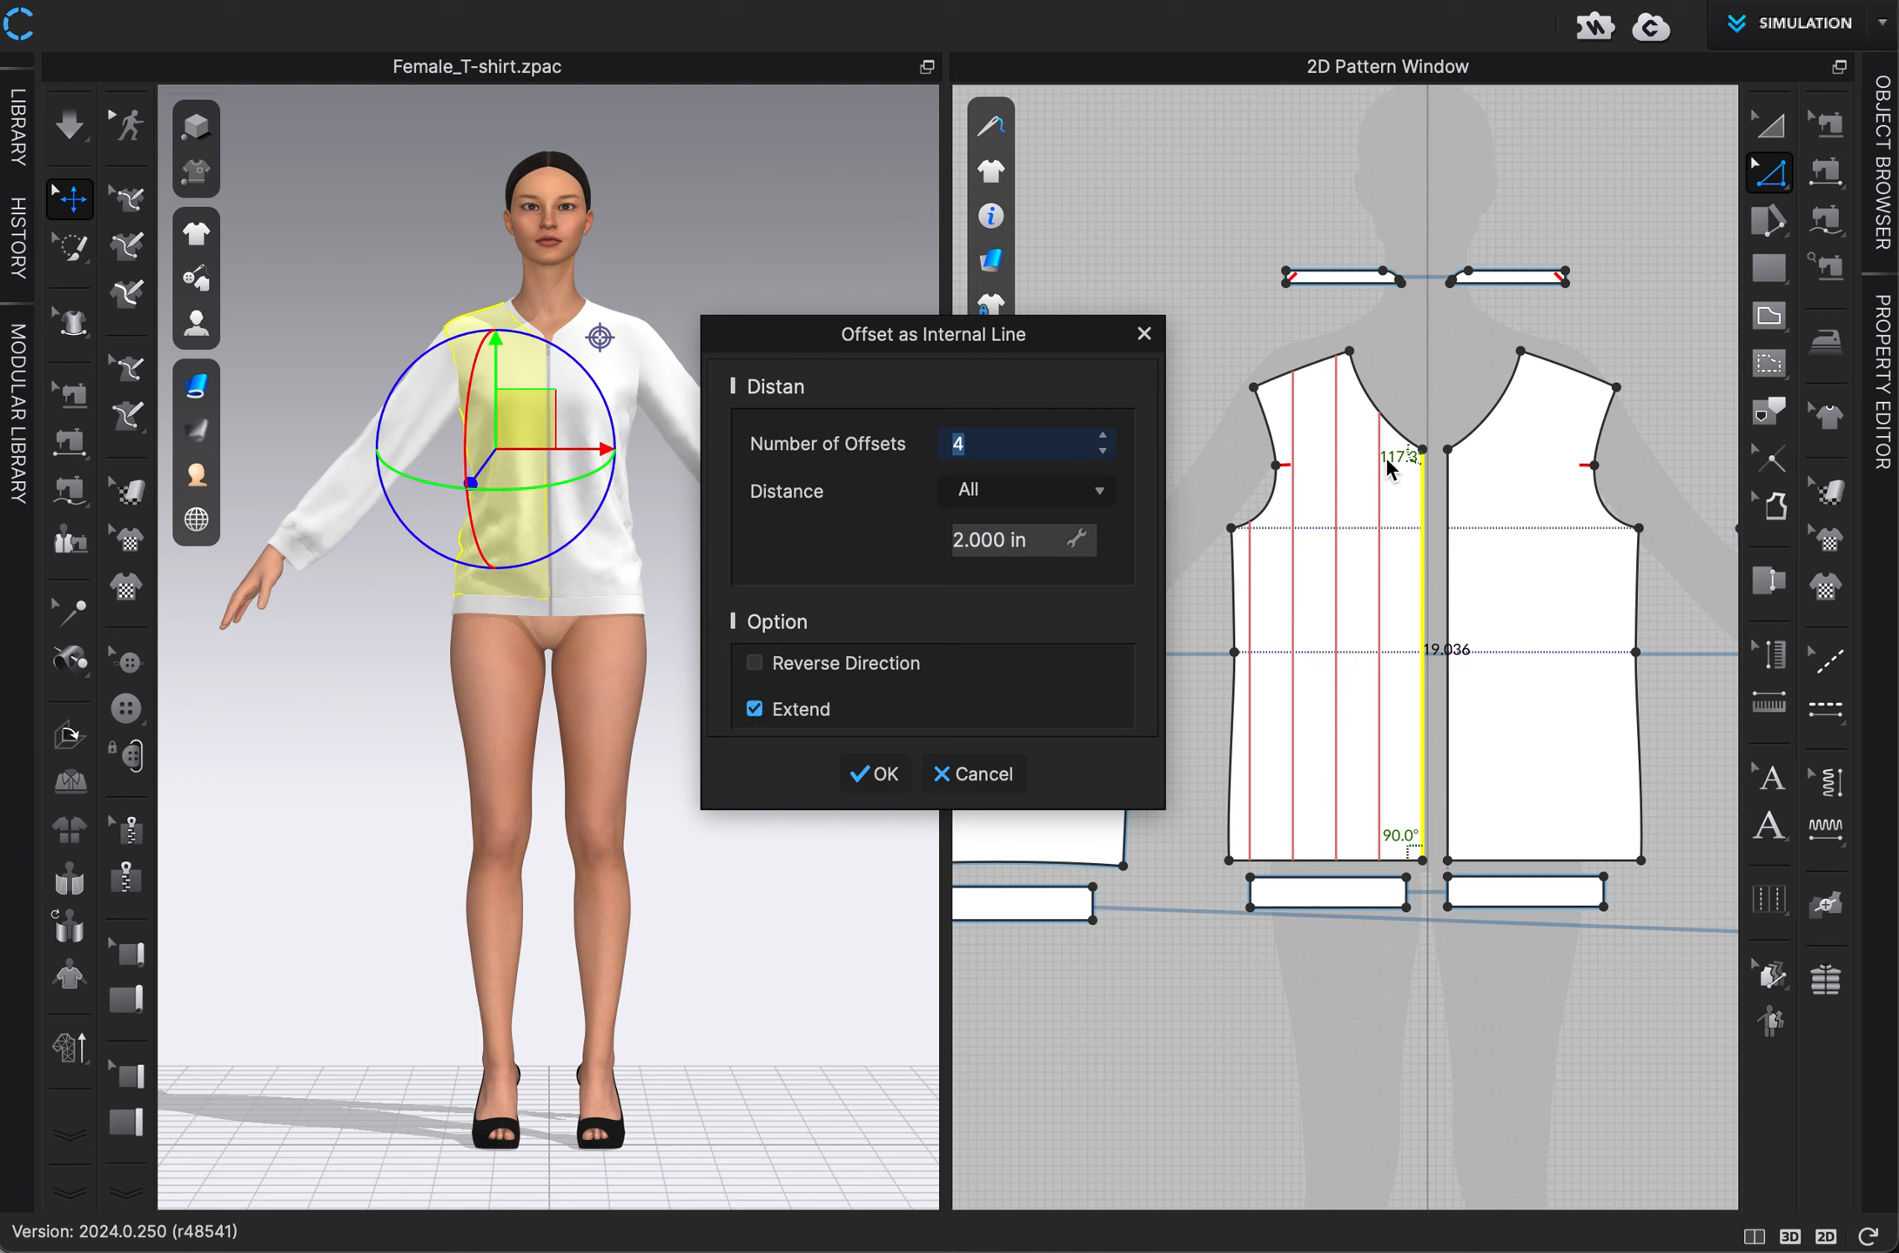
click(755, 712)
click(755, 710)
click(874, 777)
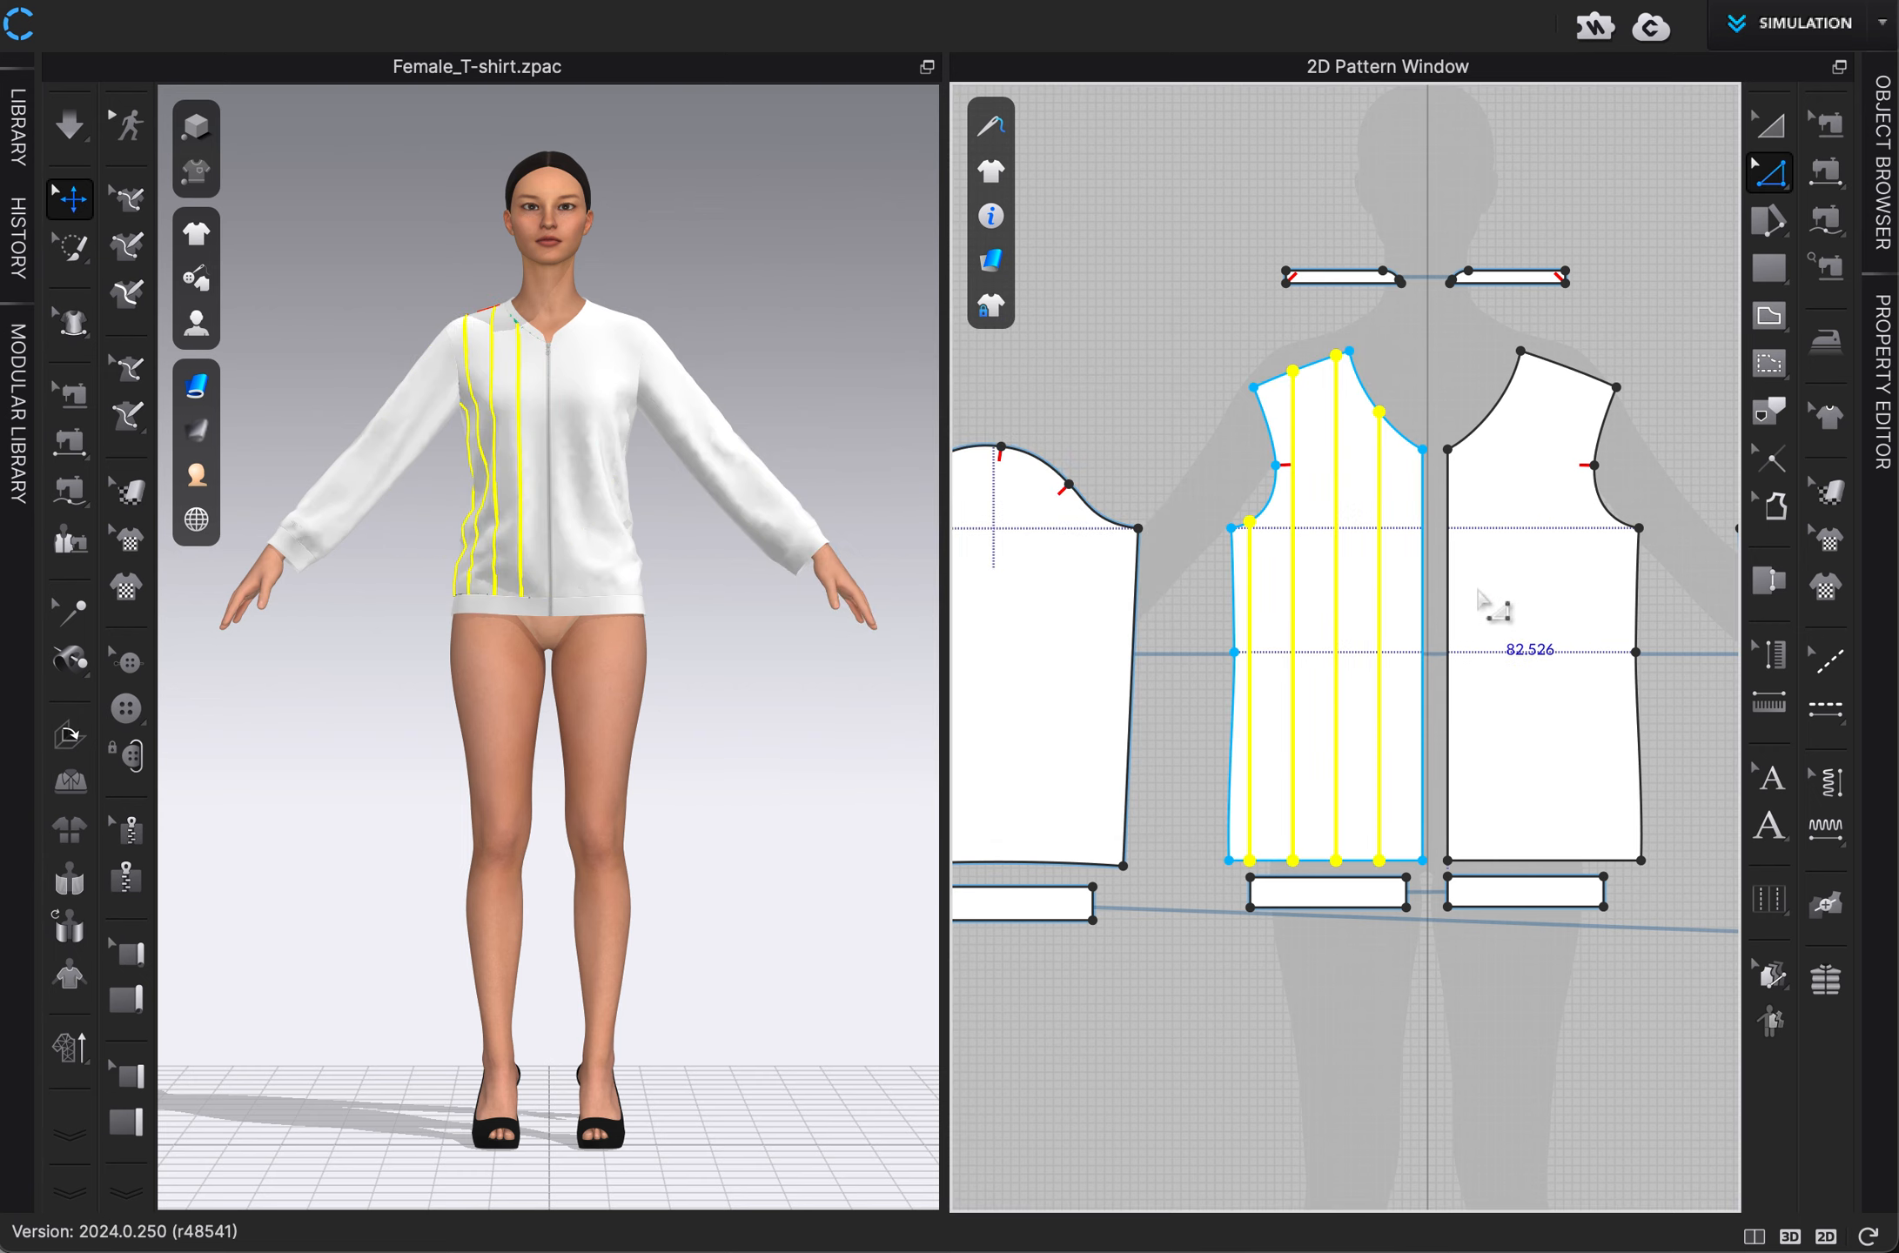
Offset the right front panel's centre-front edge as 4 internal lines spaced 2 in apart, with Extend enabled.
right_click(1449, 596)
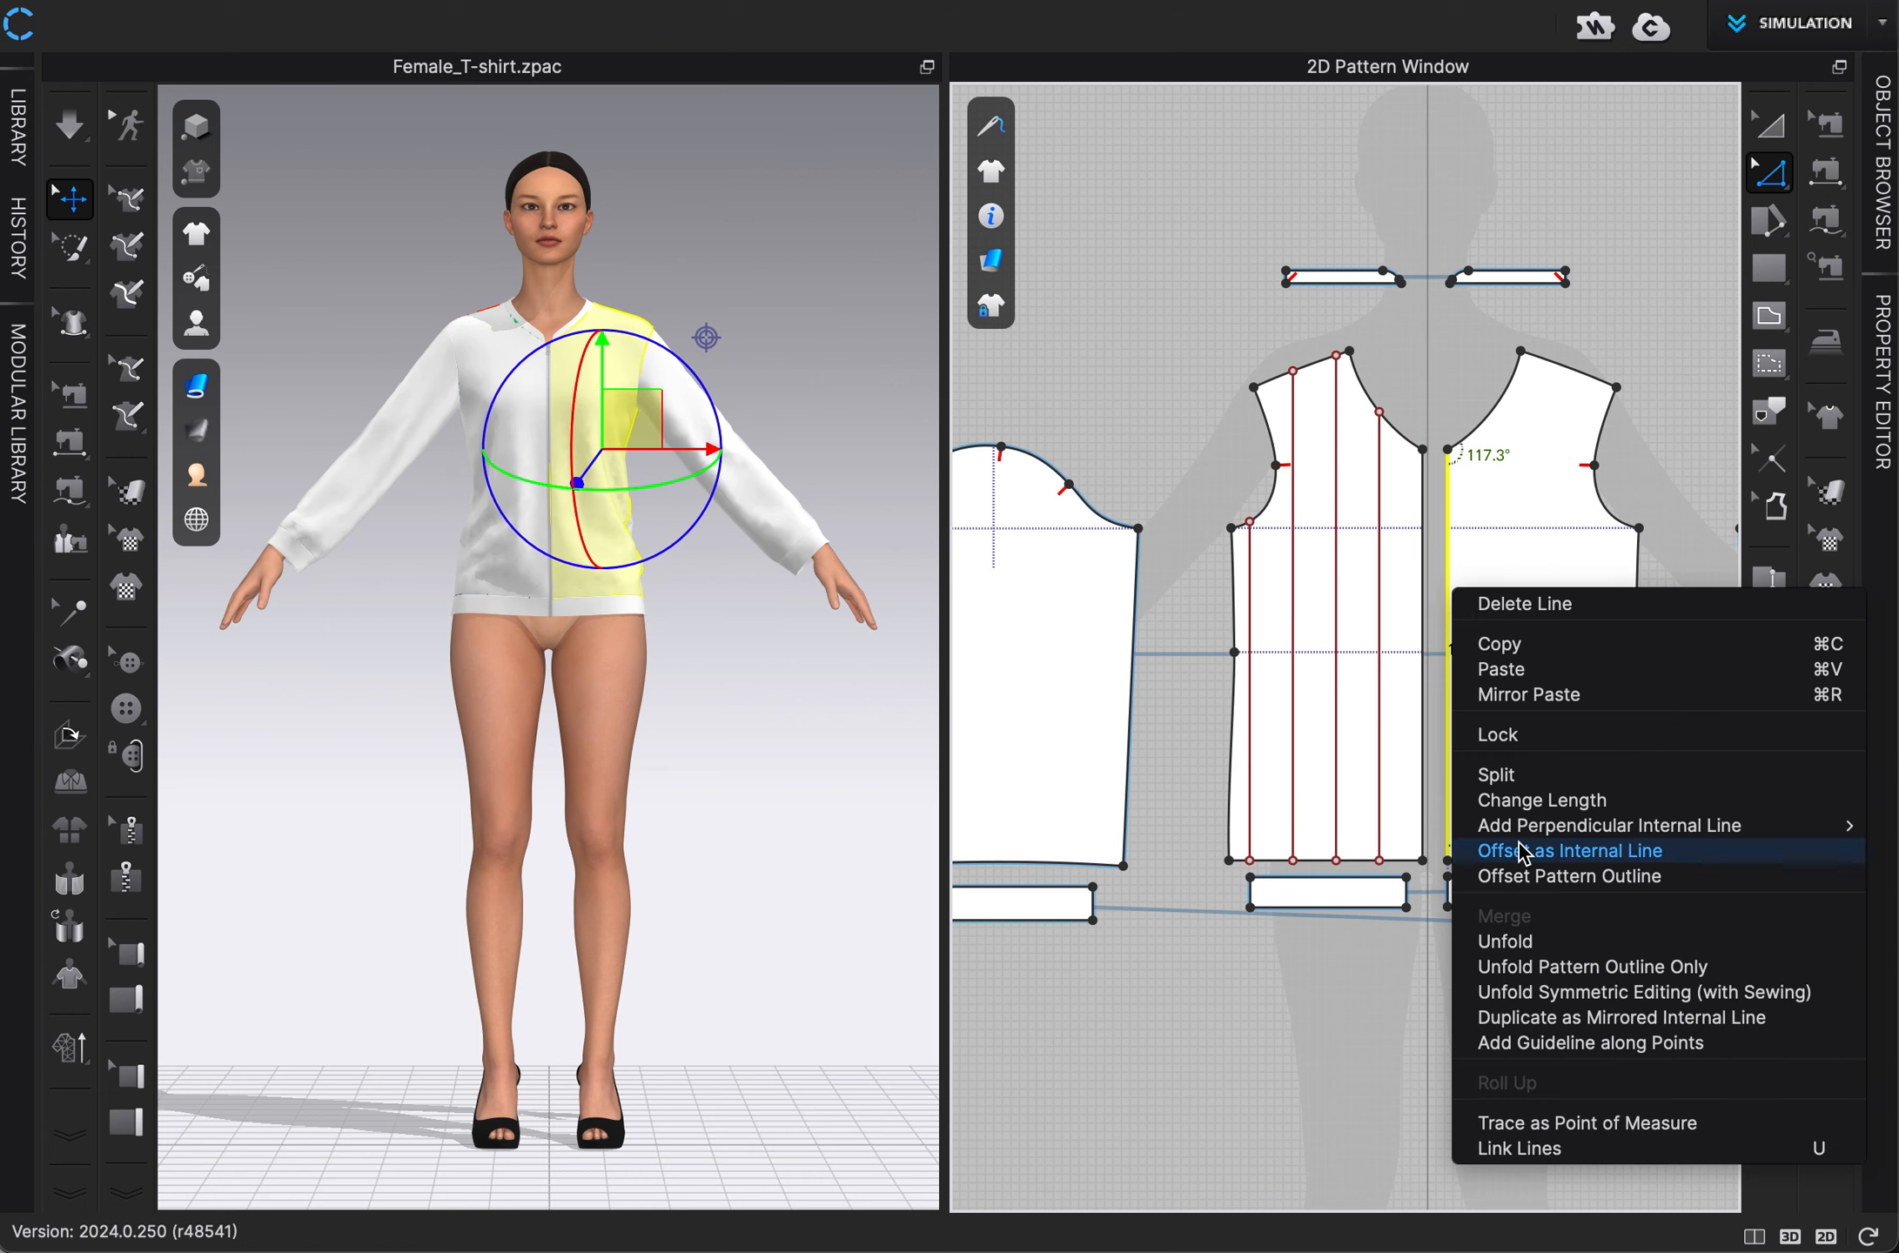
click(1567, 851)
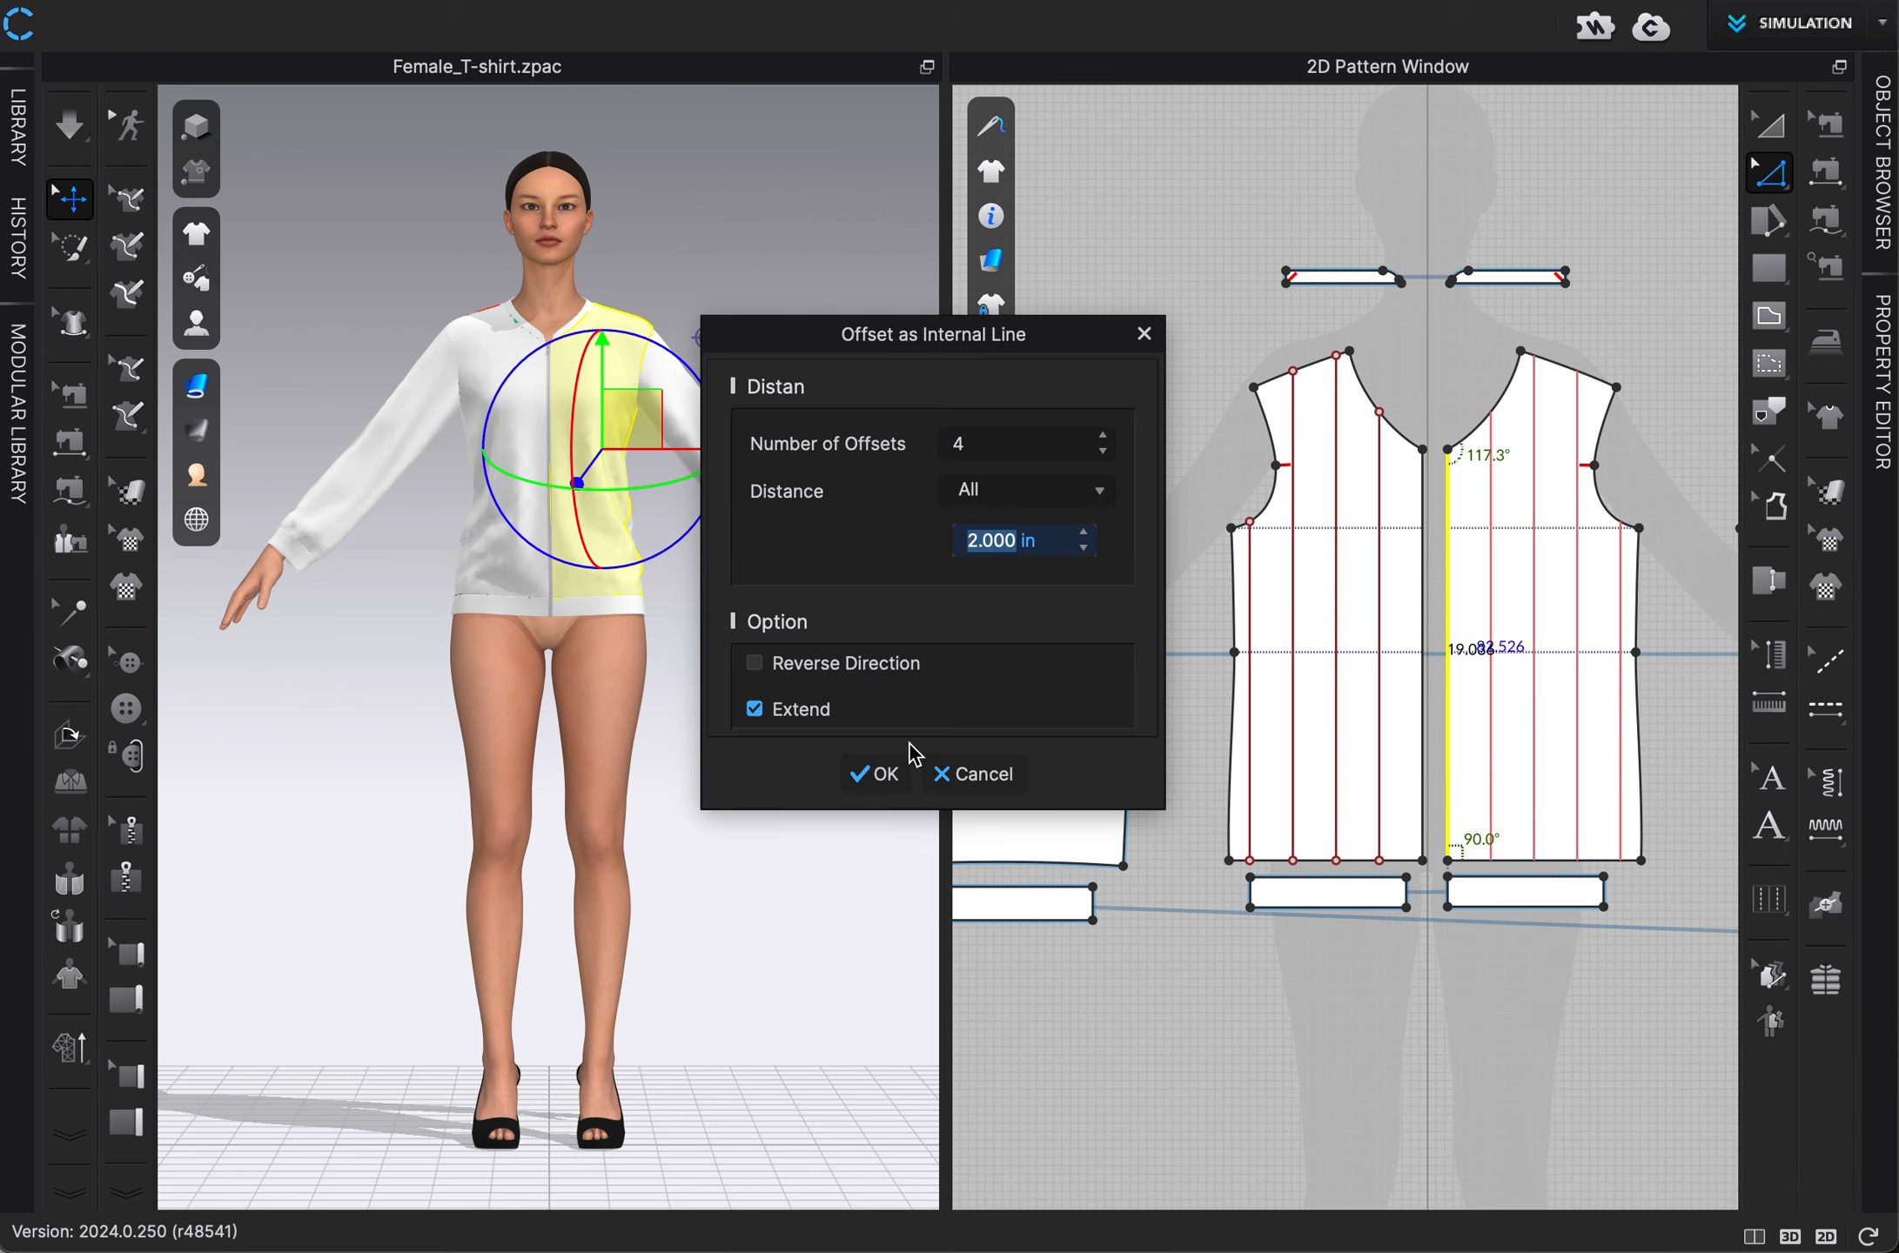
click(873, 774)
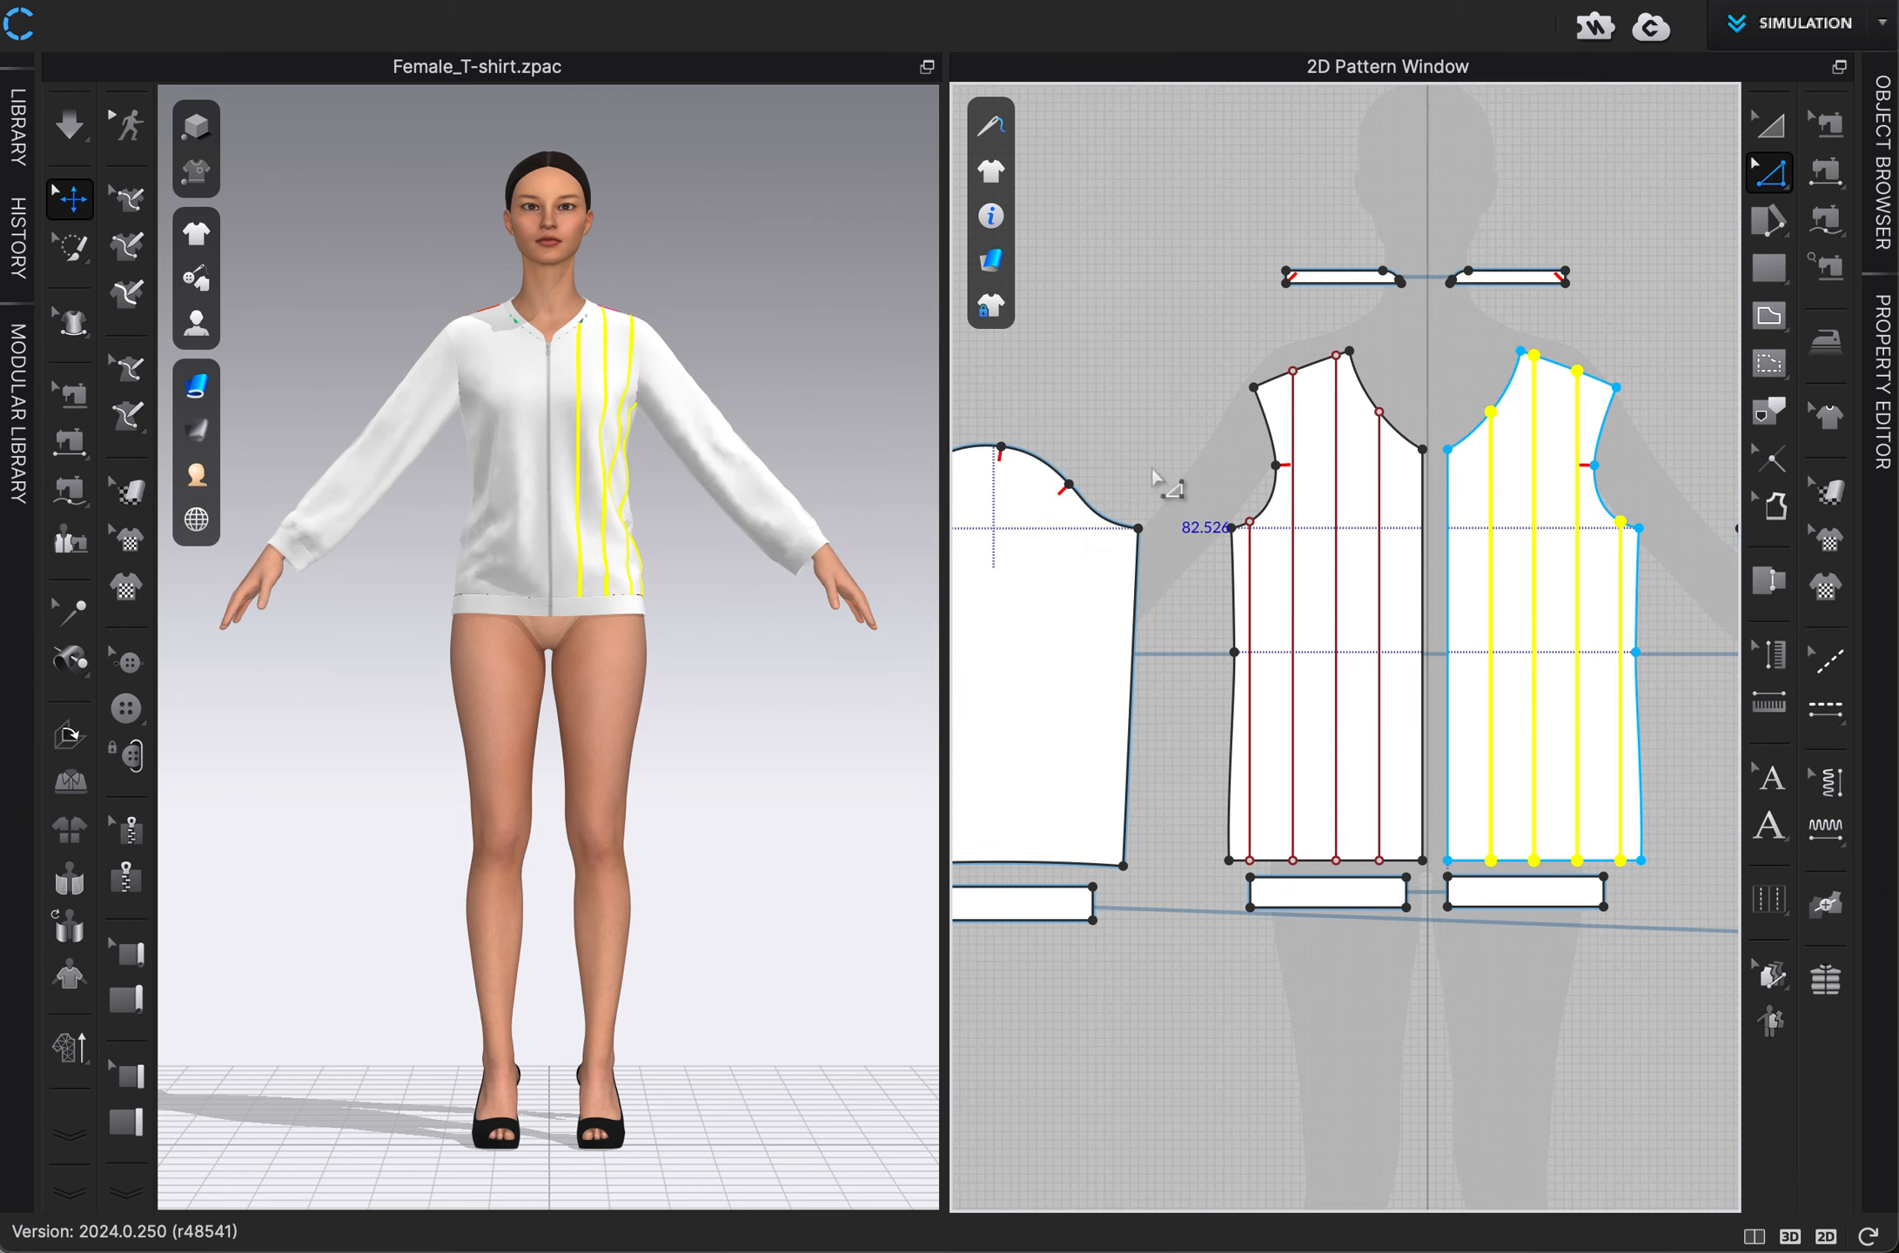
Offset the left front panel's hem edge as 11 extended internal lines spaced 2 in apart.
right_drag(1149, 433, 1063, 434)
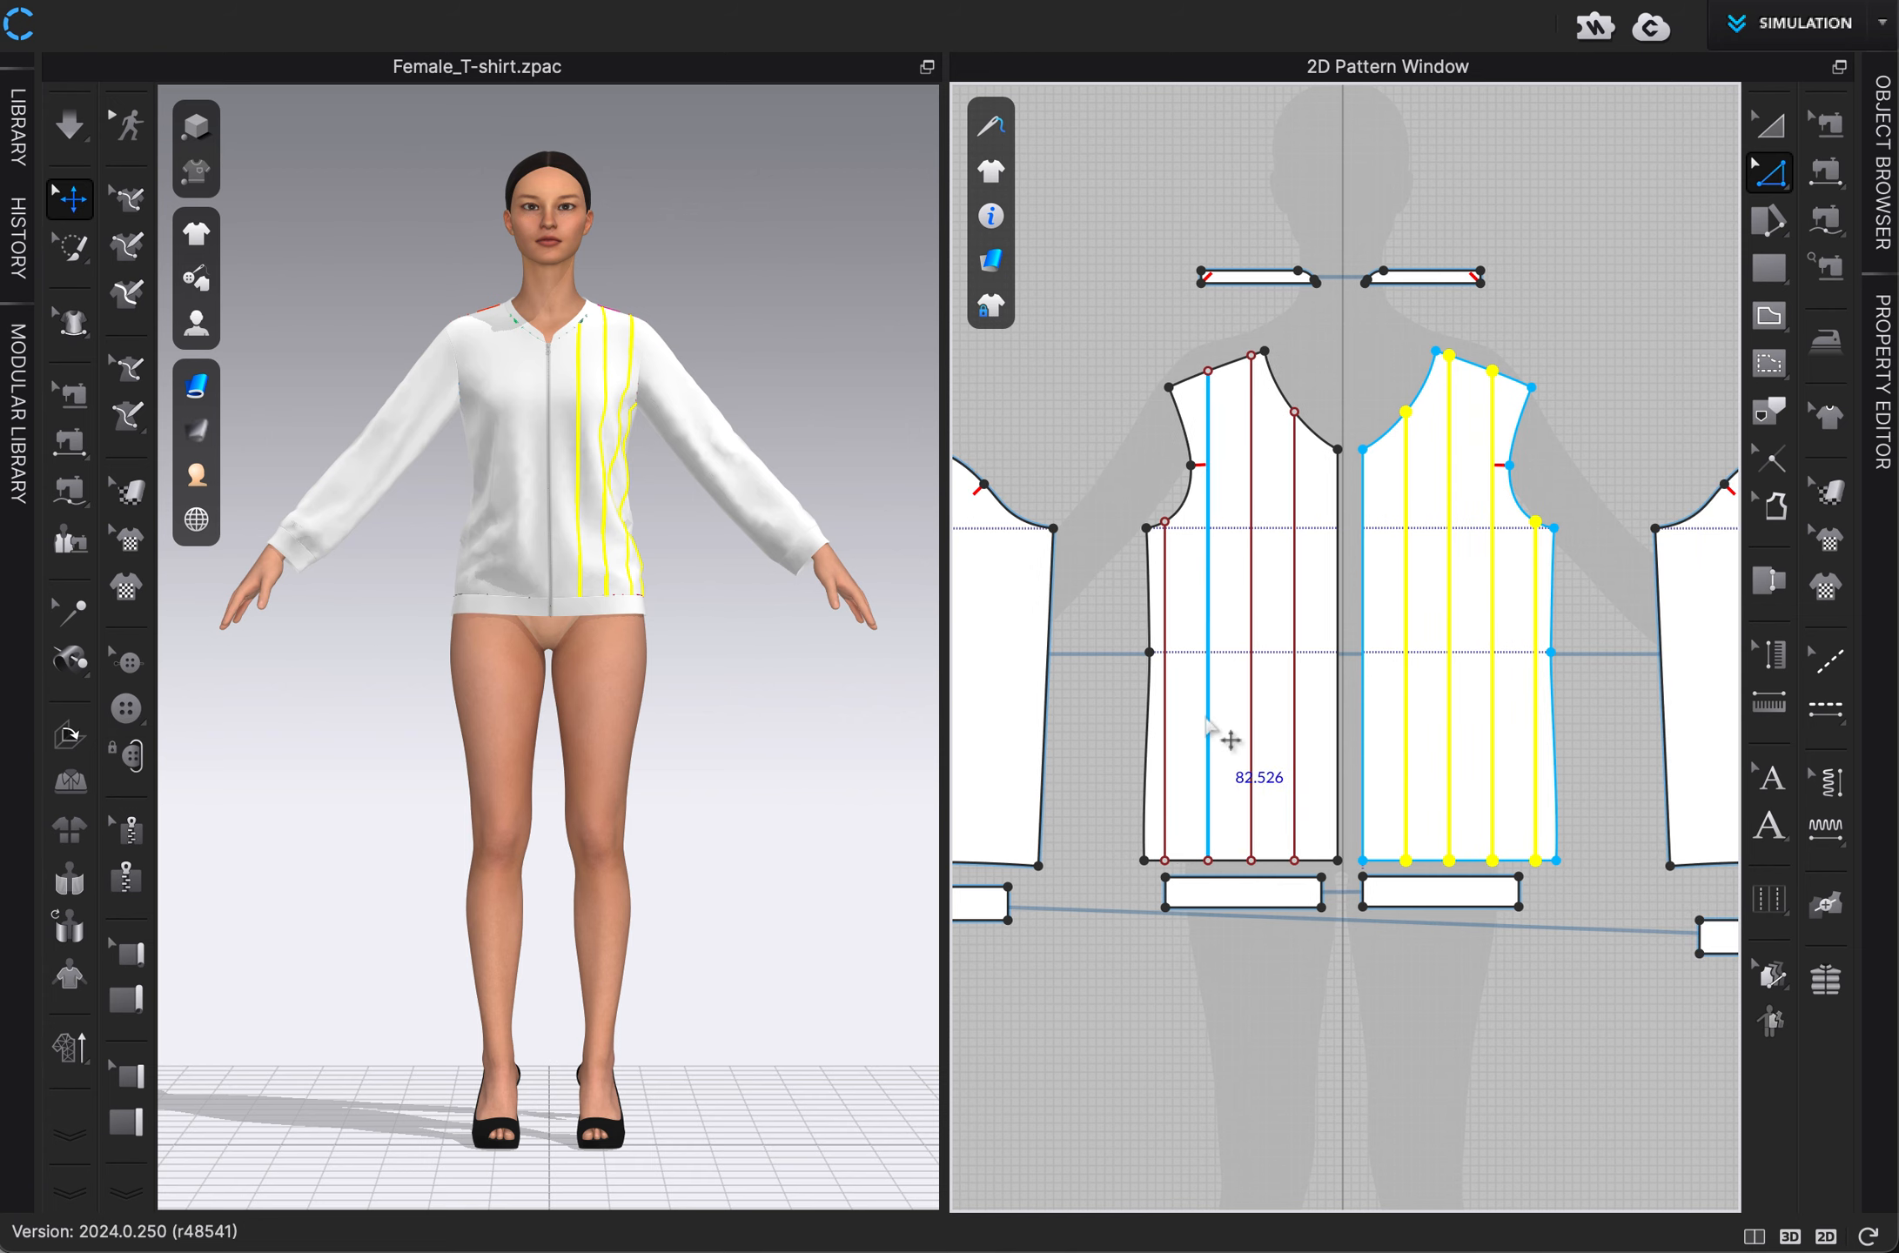
right_click(1271, 861)
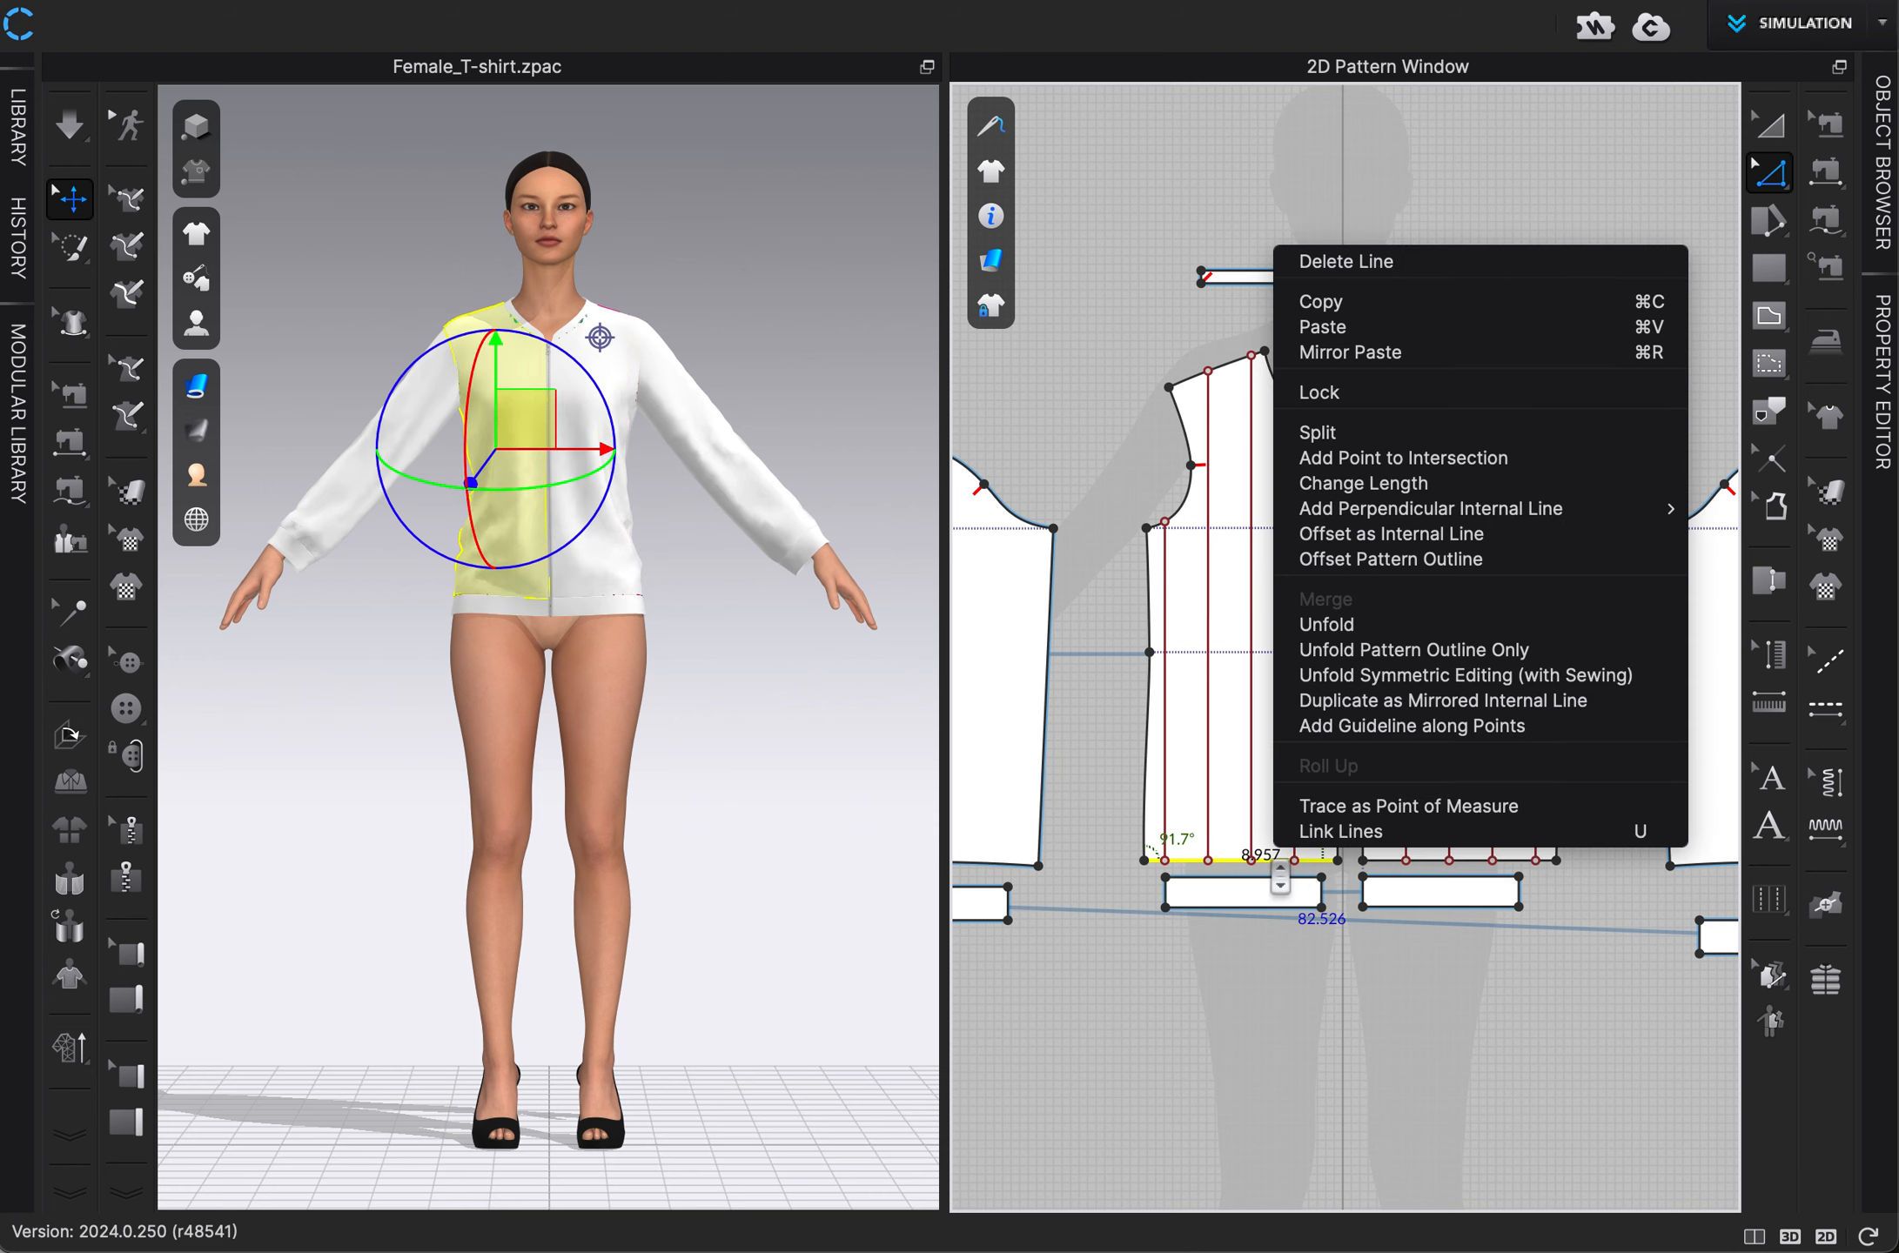
click(1361, 533)
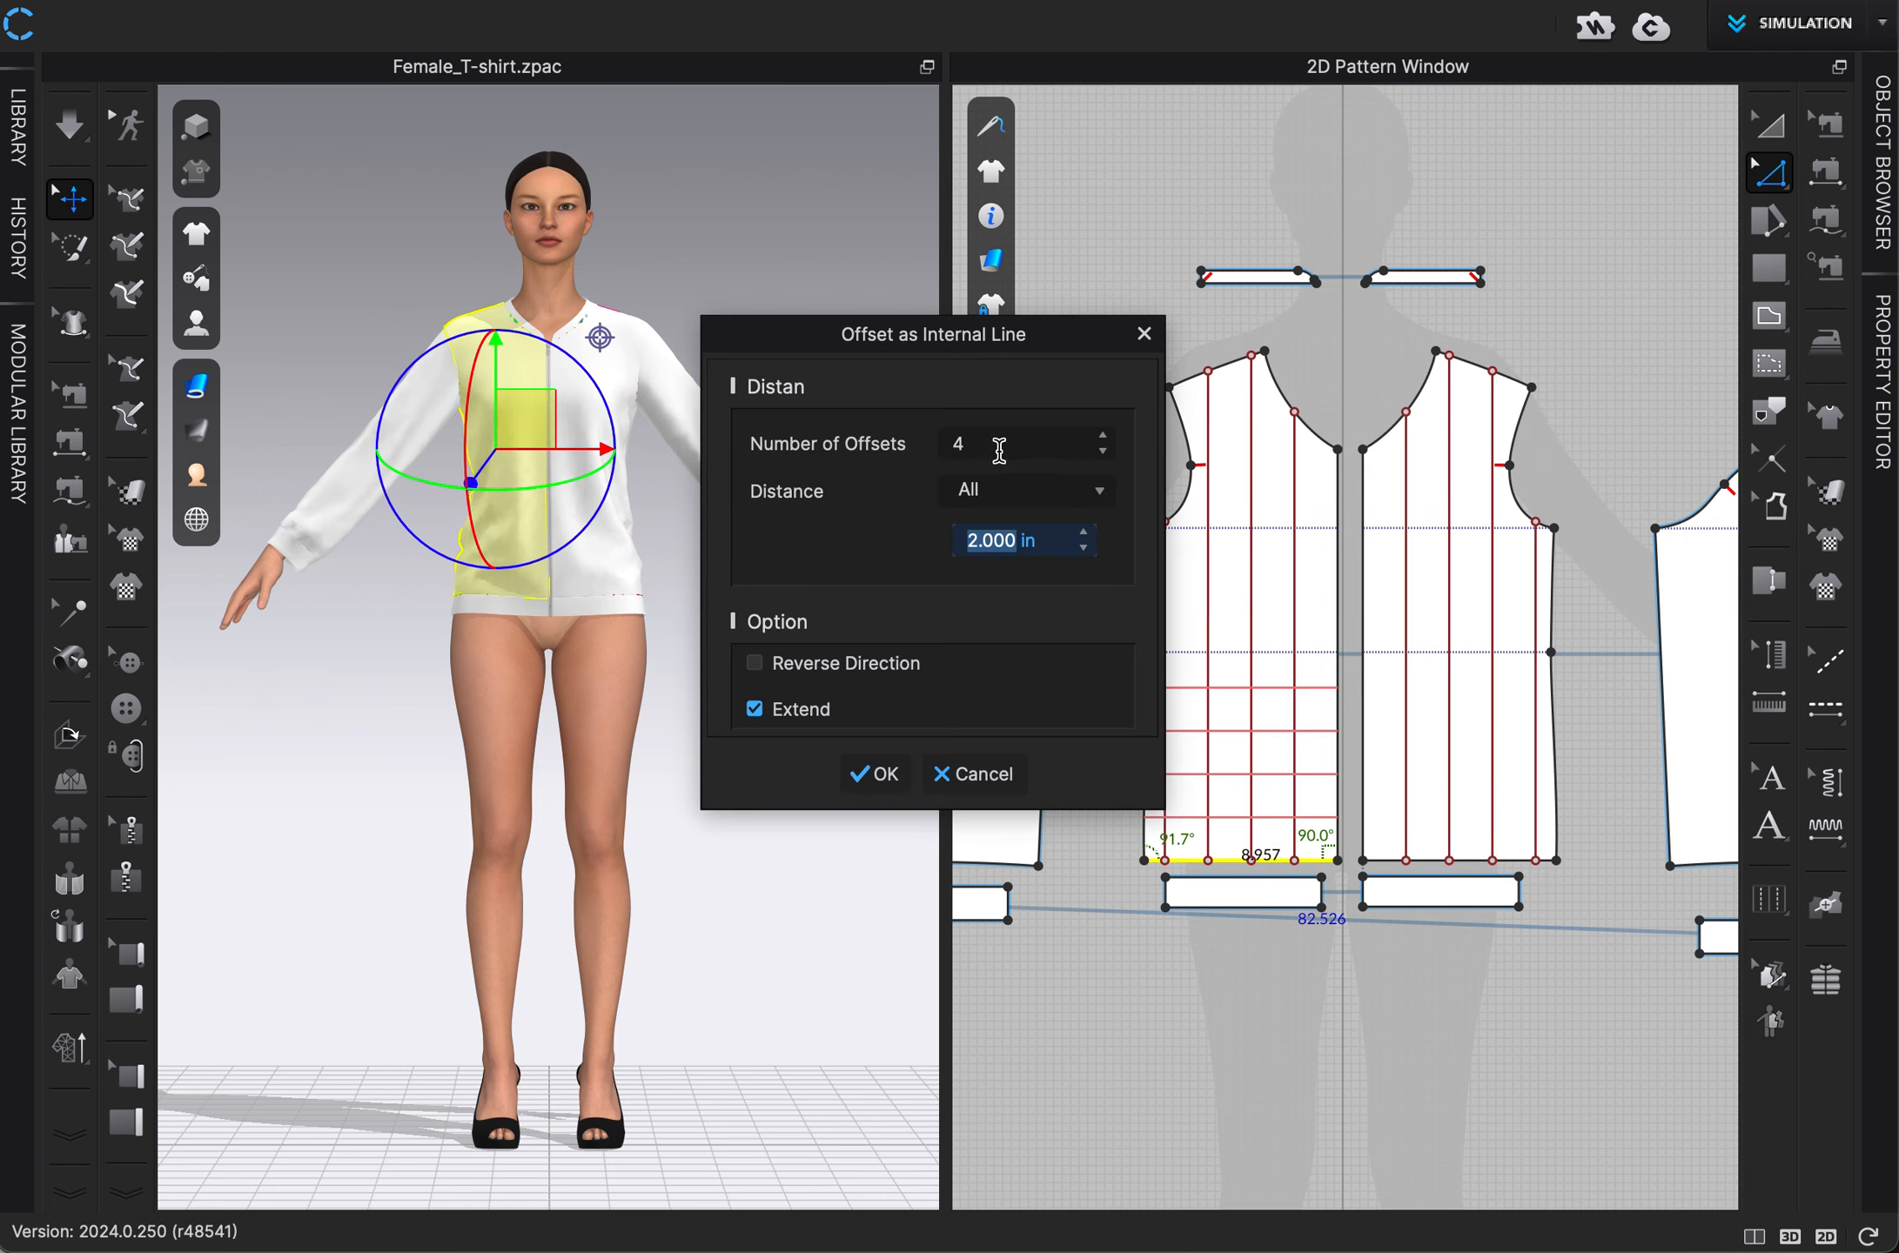
click(1105, 434)
click(1105, 434)
click(1105, 434)
click(1106, 434)
click(1105, 435)
click(1106, 435)
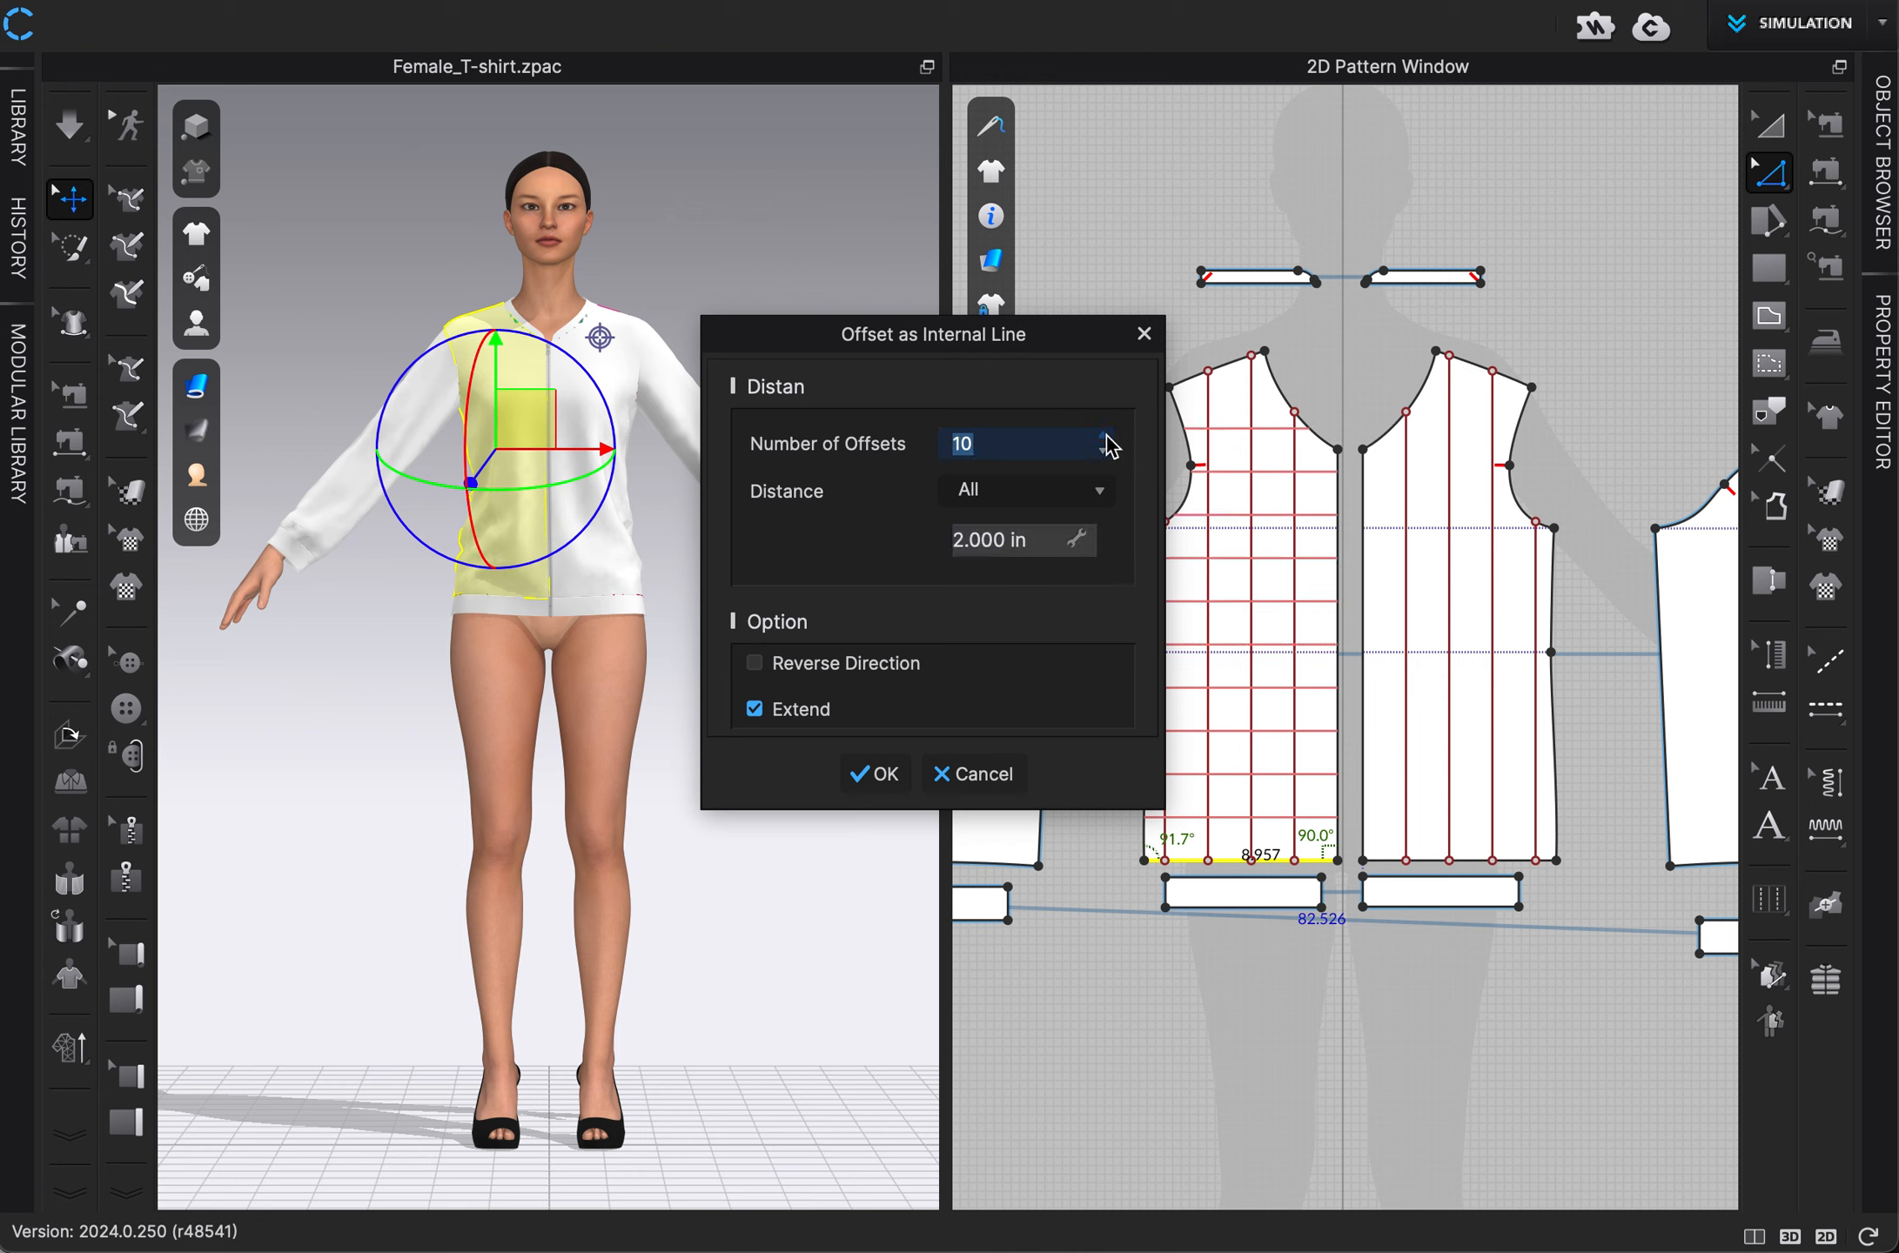
click(1105, 434)
click(870, 781)
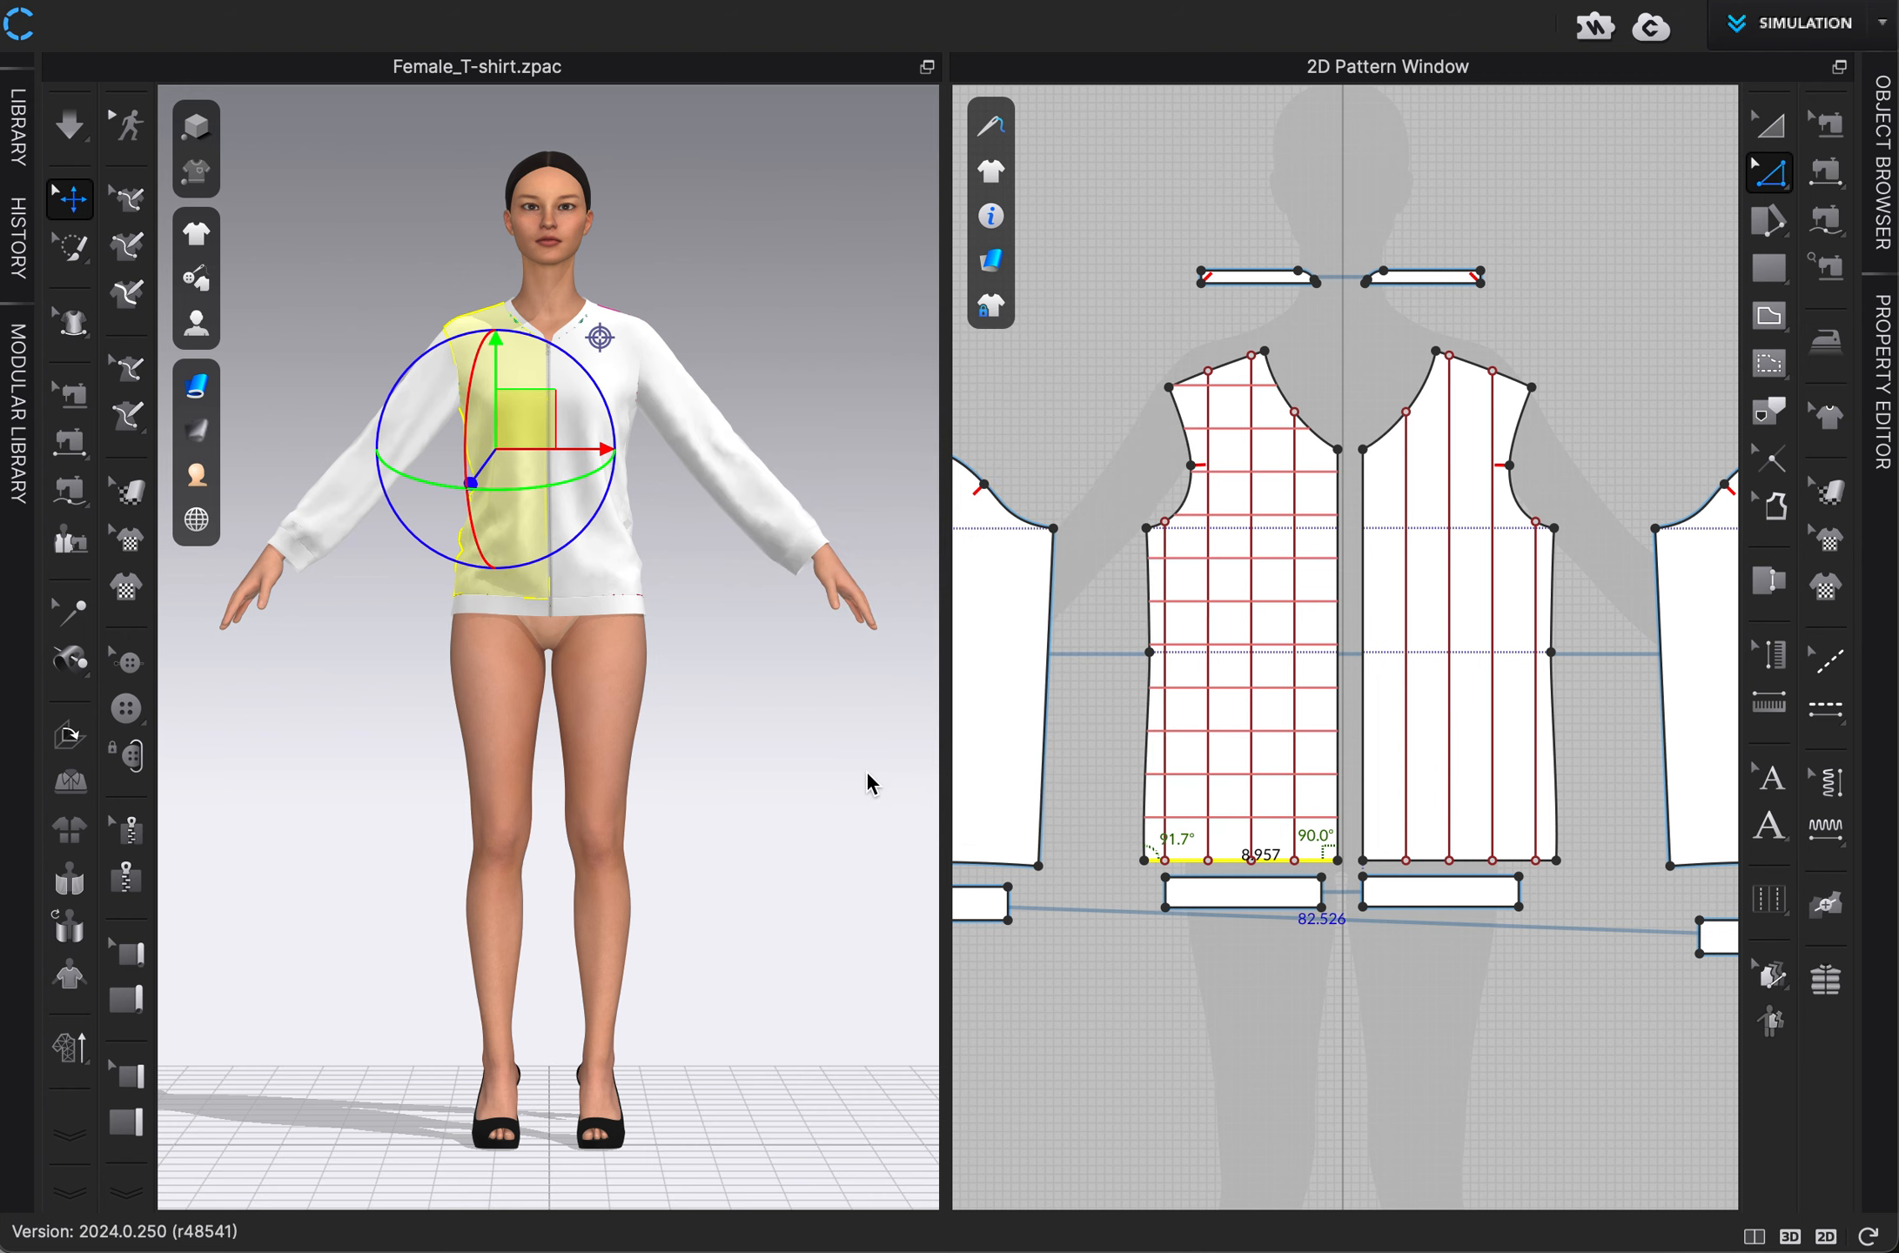
Offset the right front panel's hem edge as 11 extended internal lines spaced 2 in apart.
right_click(1424, 862)
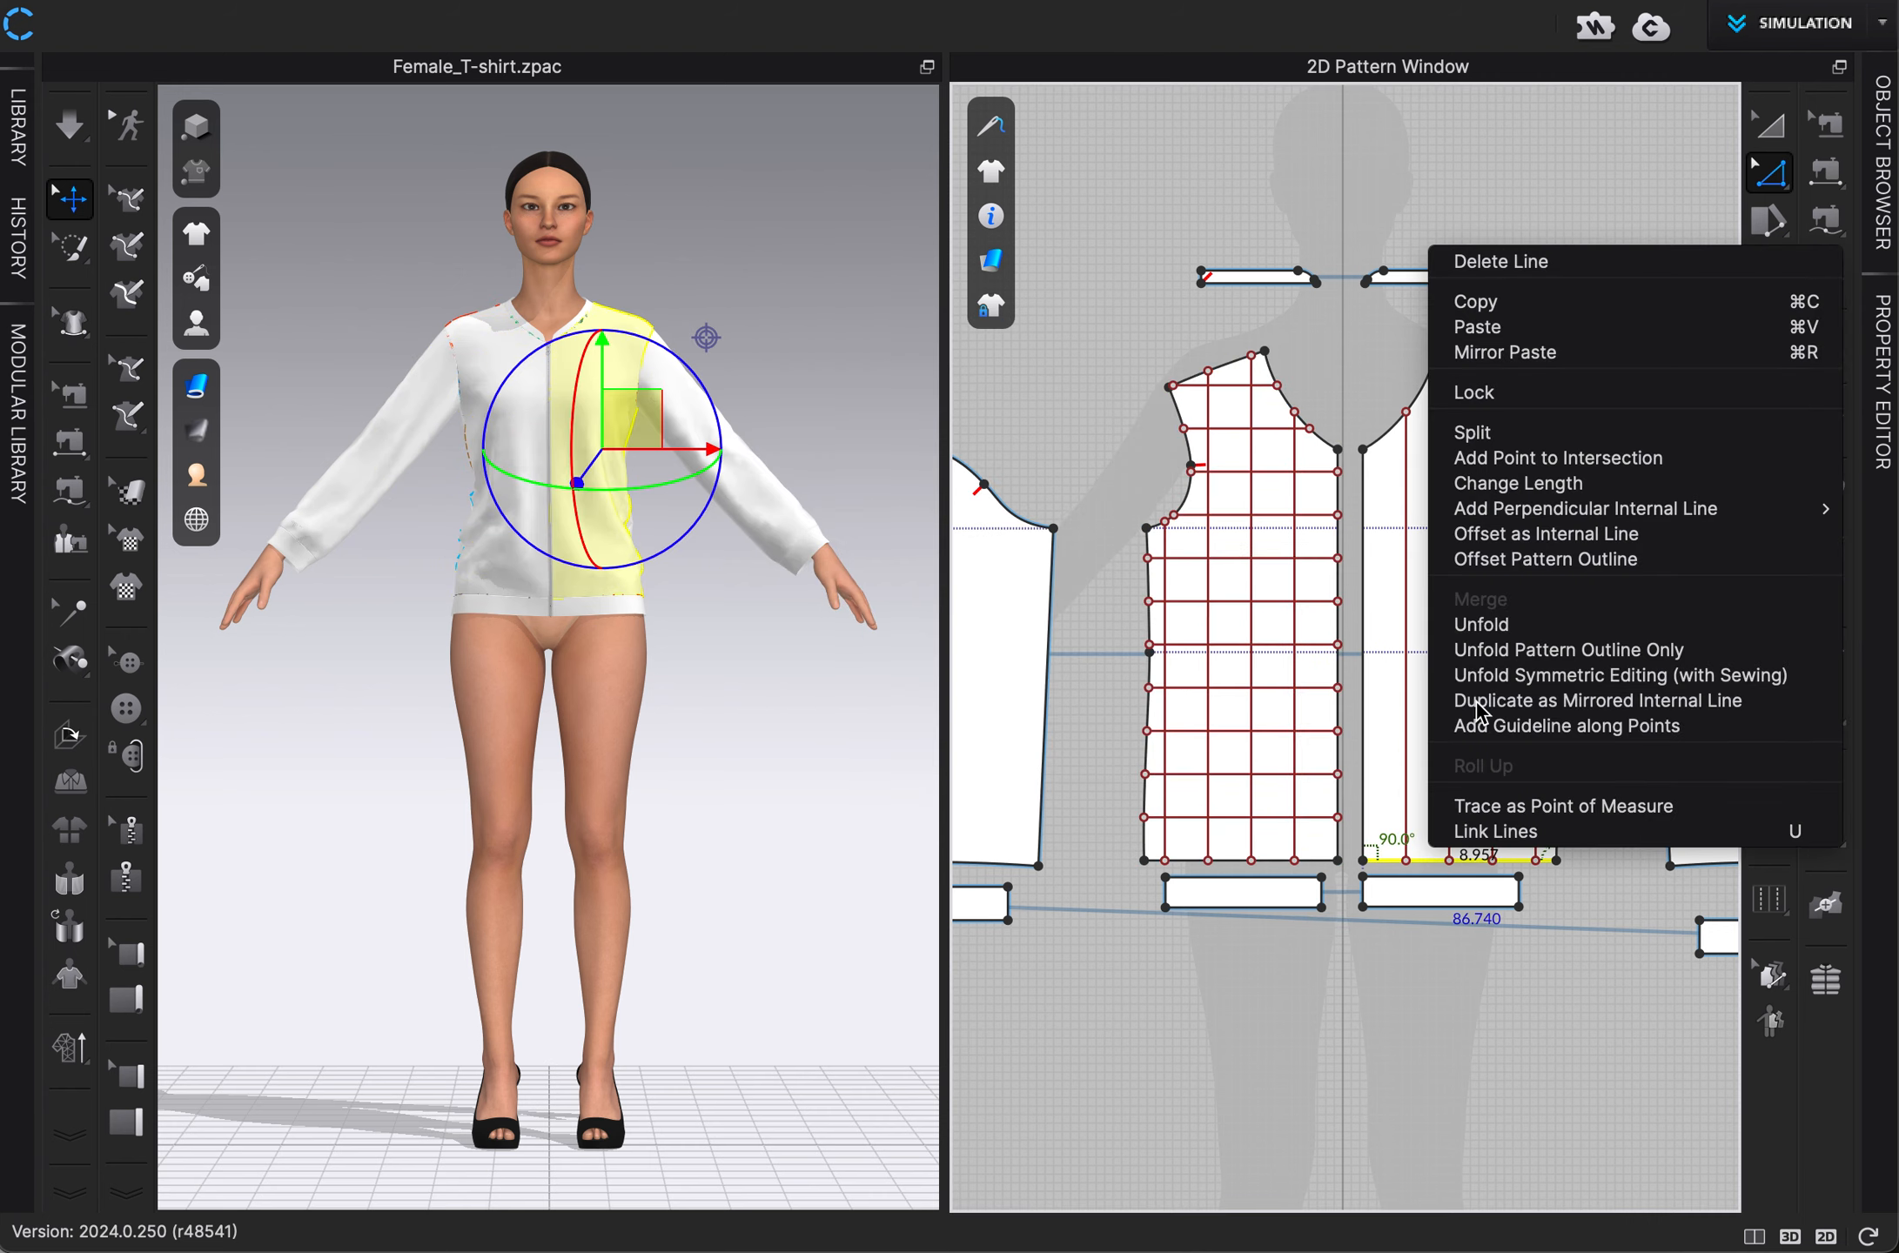
click(1520, 538)
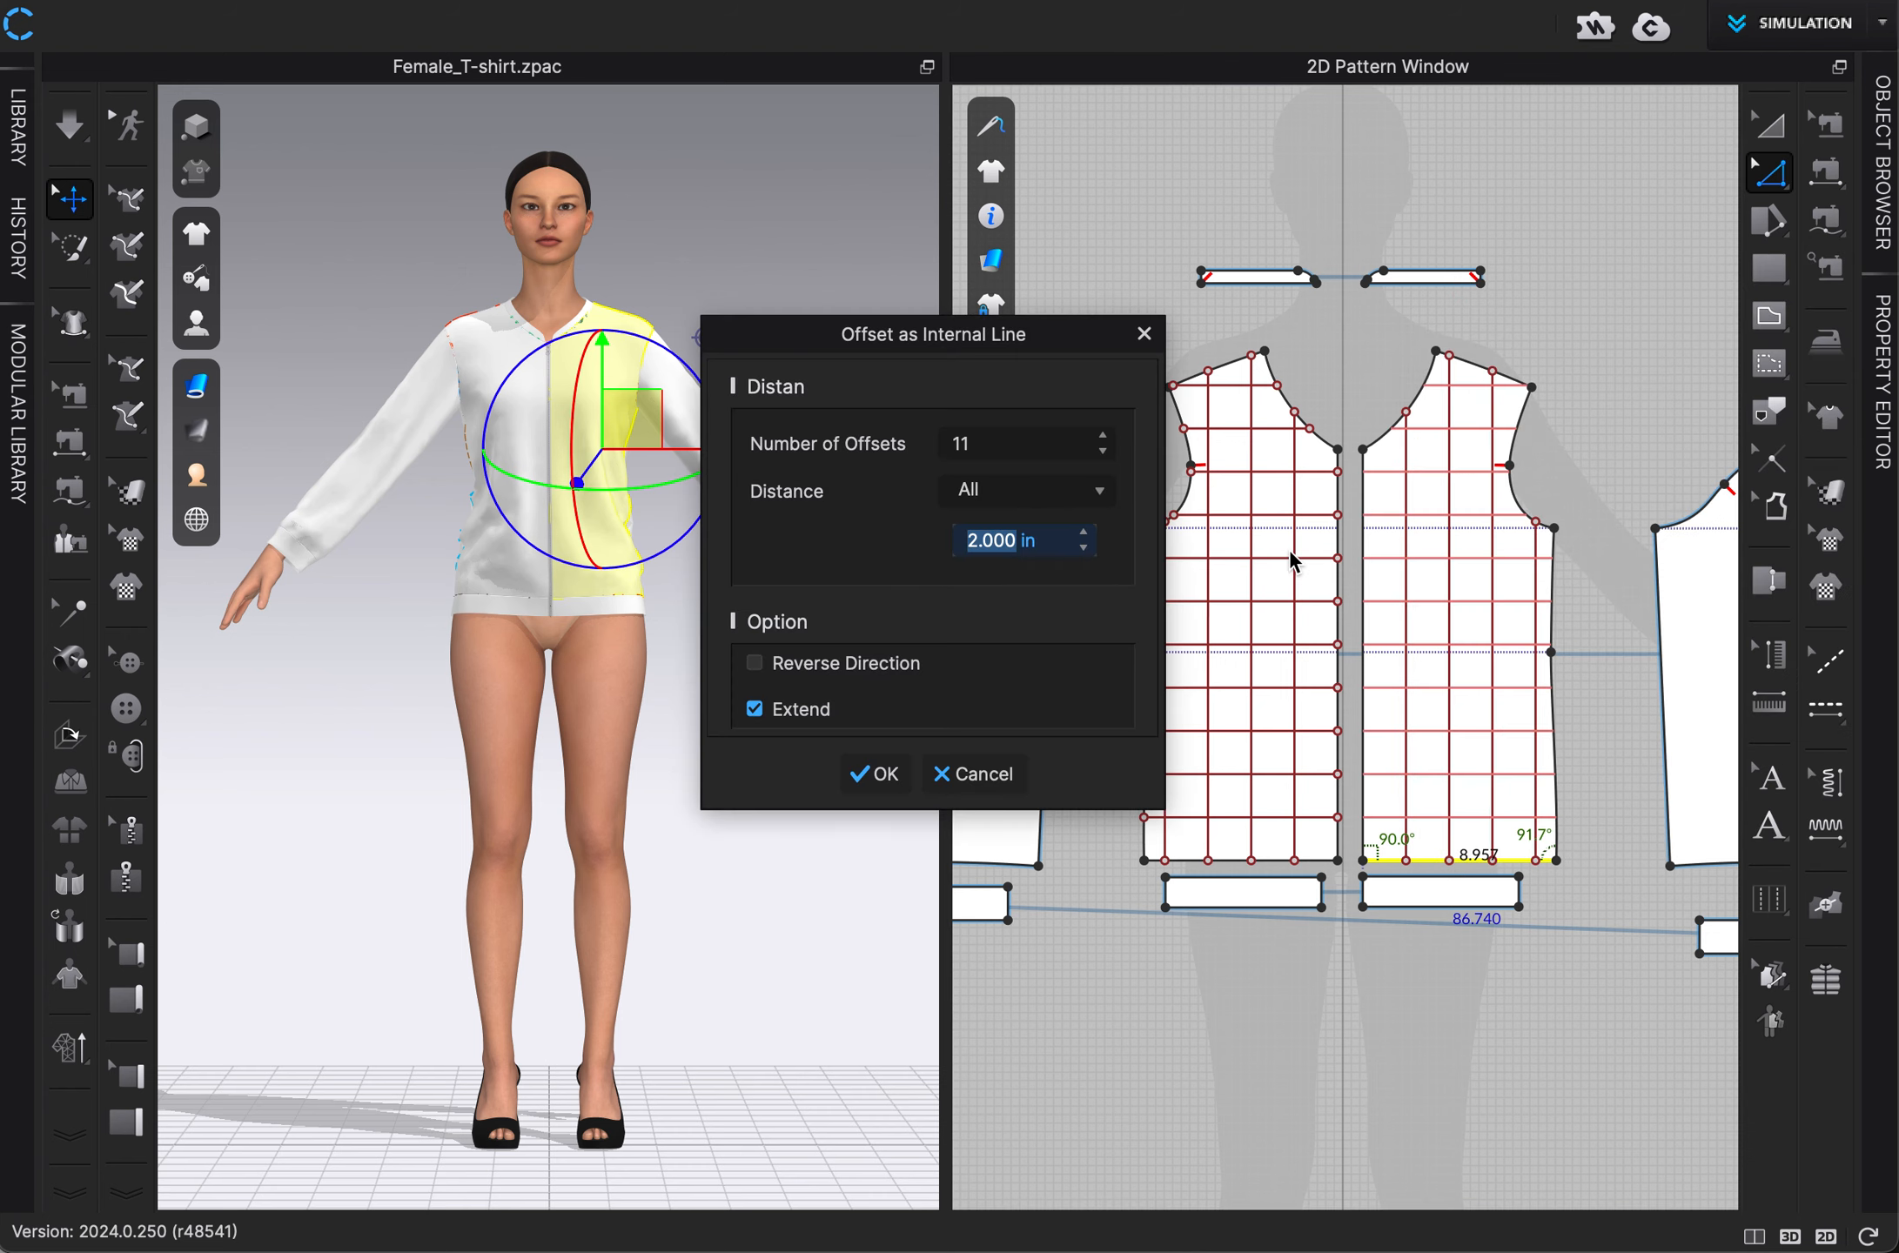
click(874, 777)
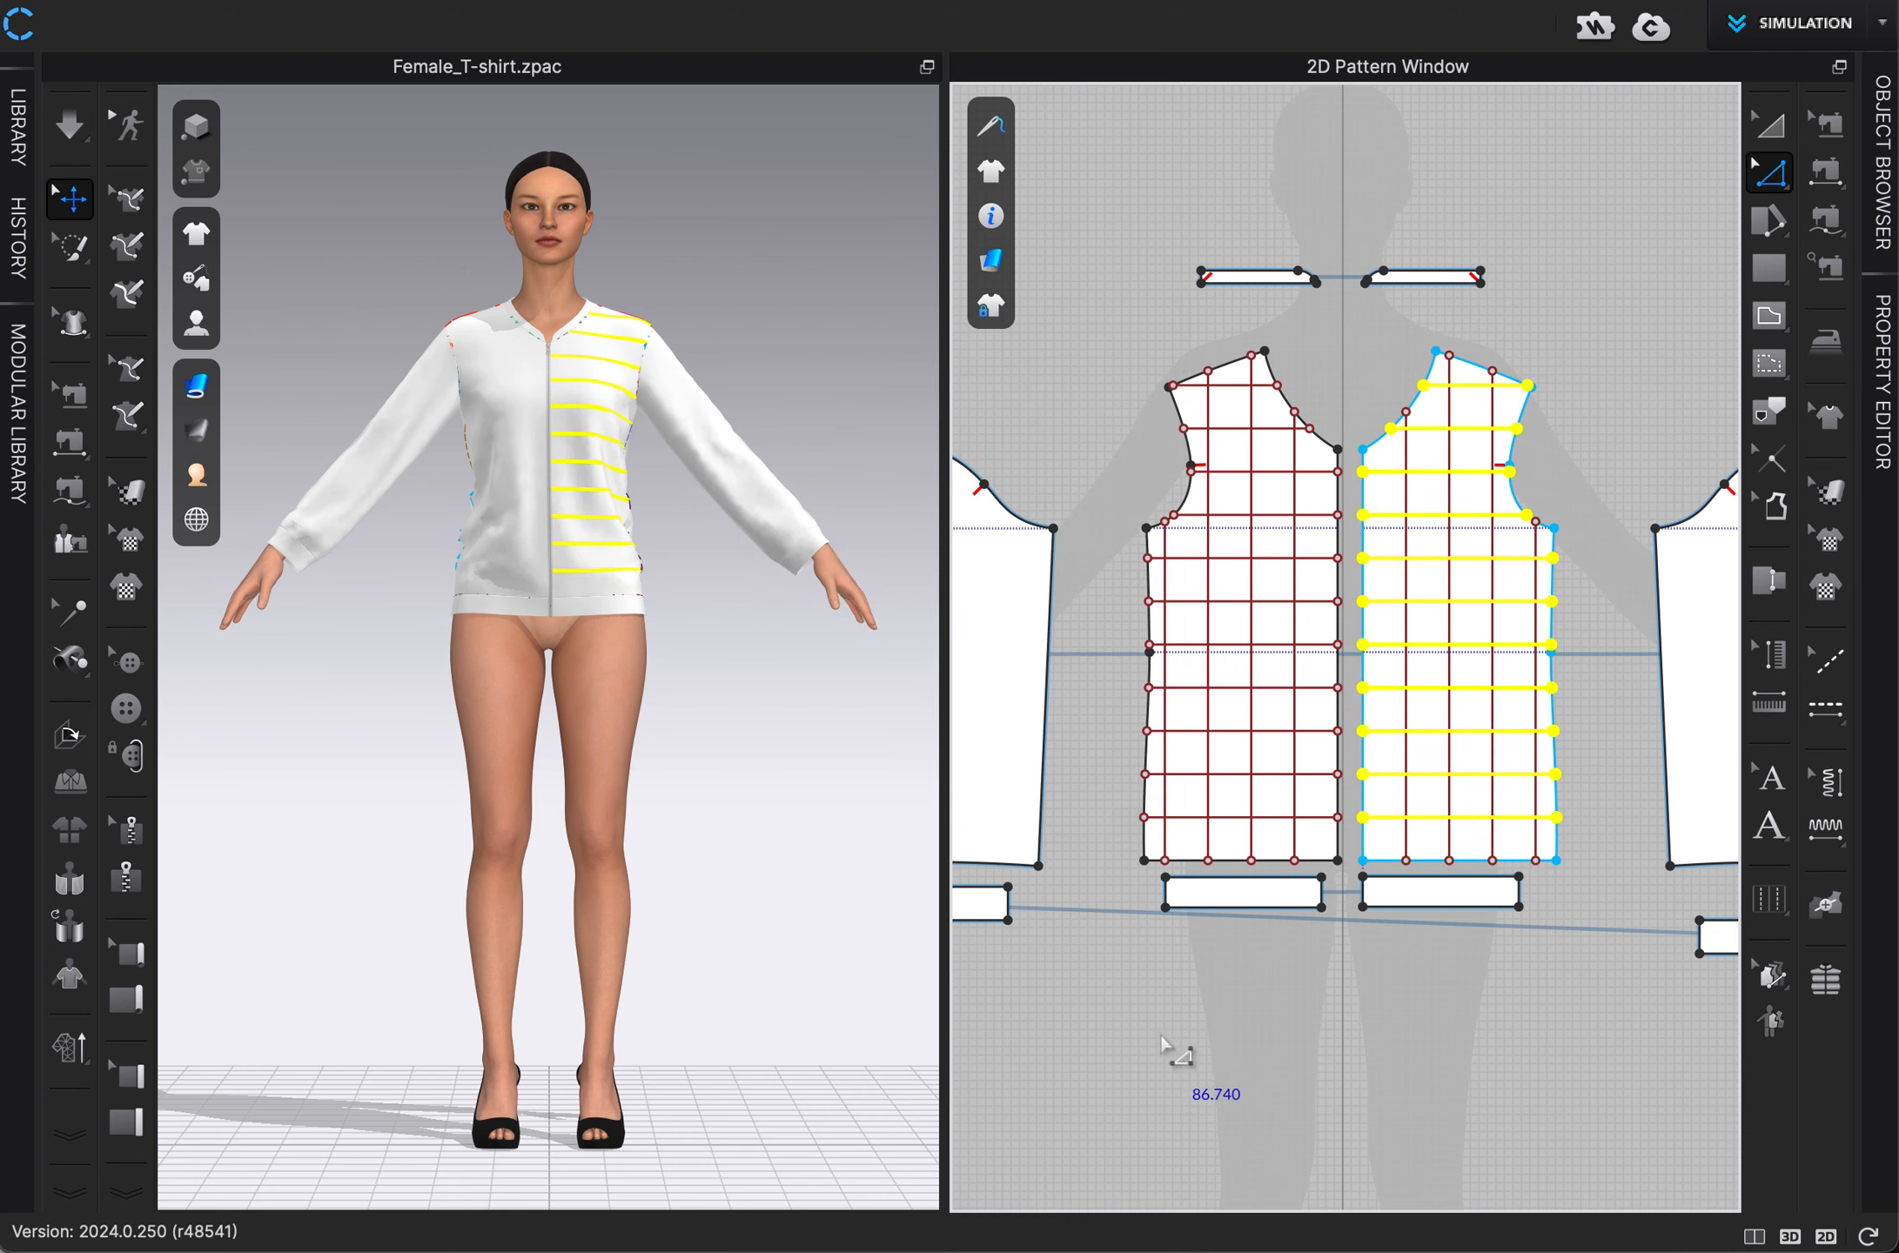
Draw a vertical internal line about 12.5 in long down the middle of the left sleeve pattern with Internal Polygon/Line.
right_drag(1090, 1003, 1357, 1017)
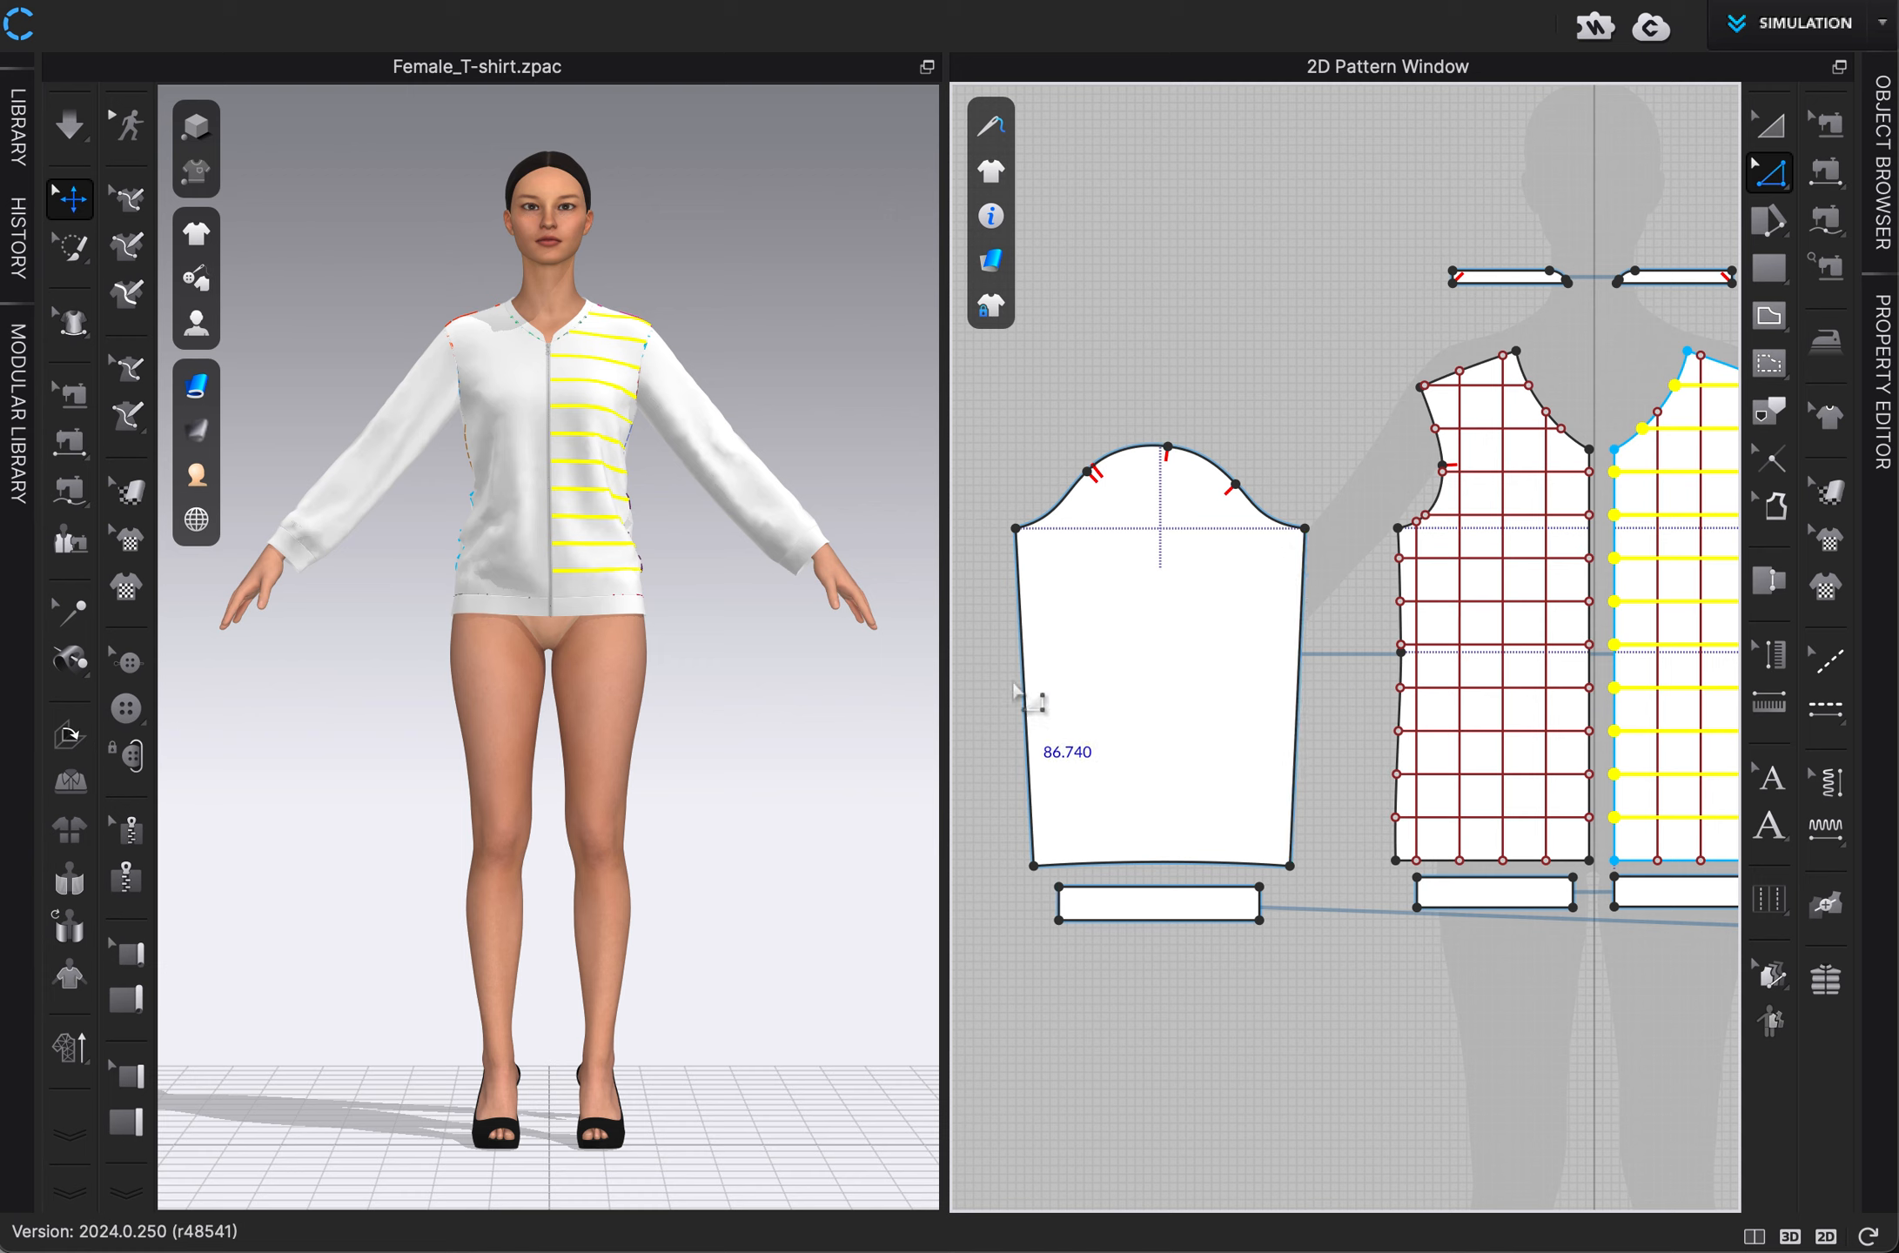
click(1767, 318)
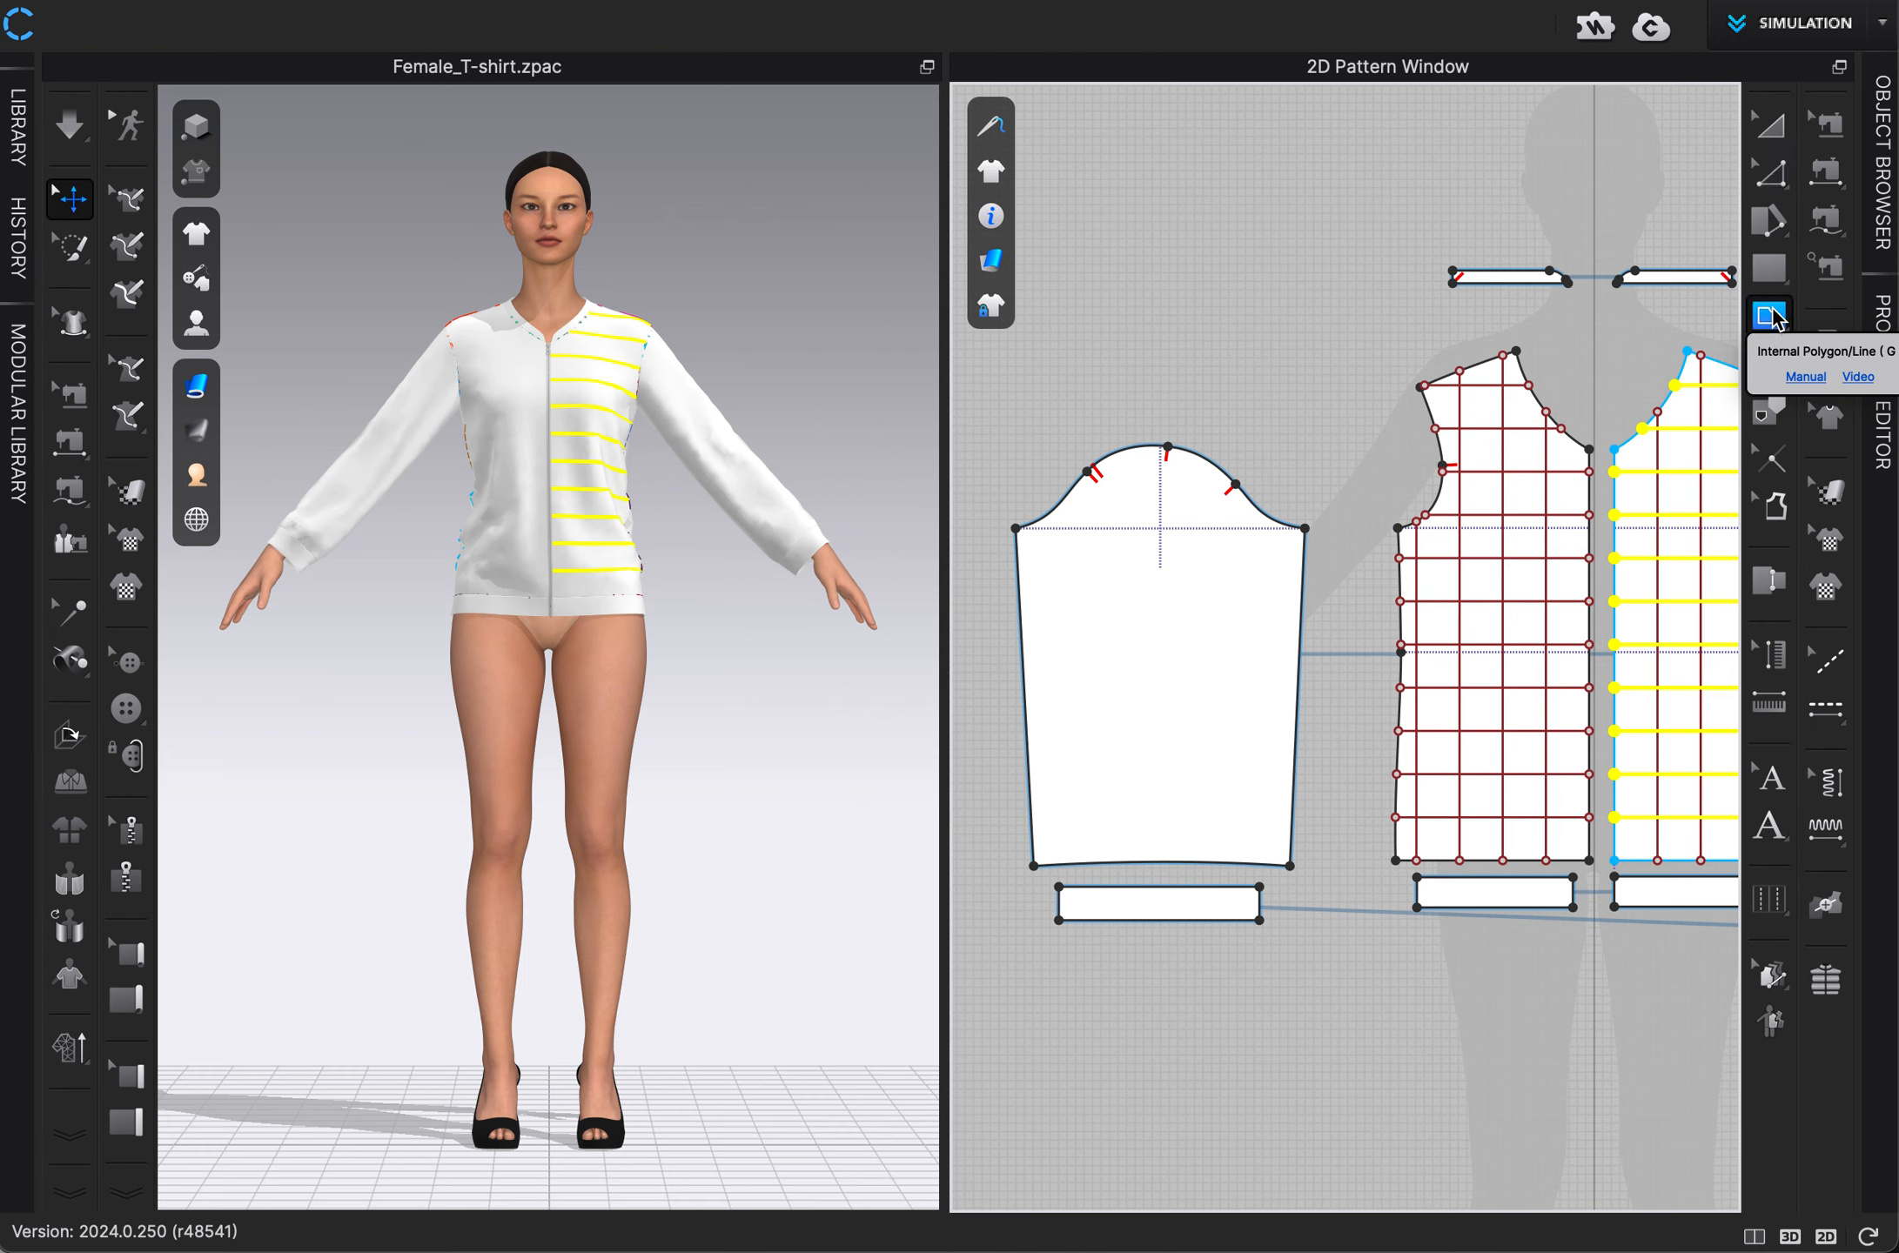
scroll(1217, 562, up, 4)
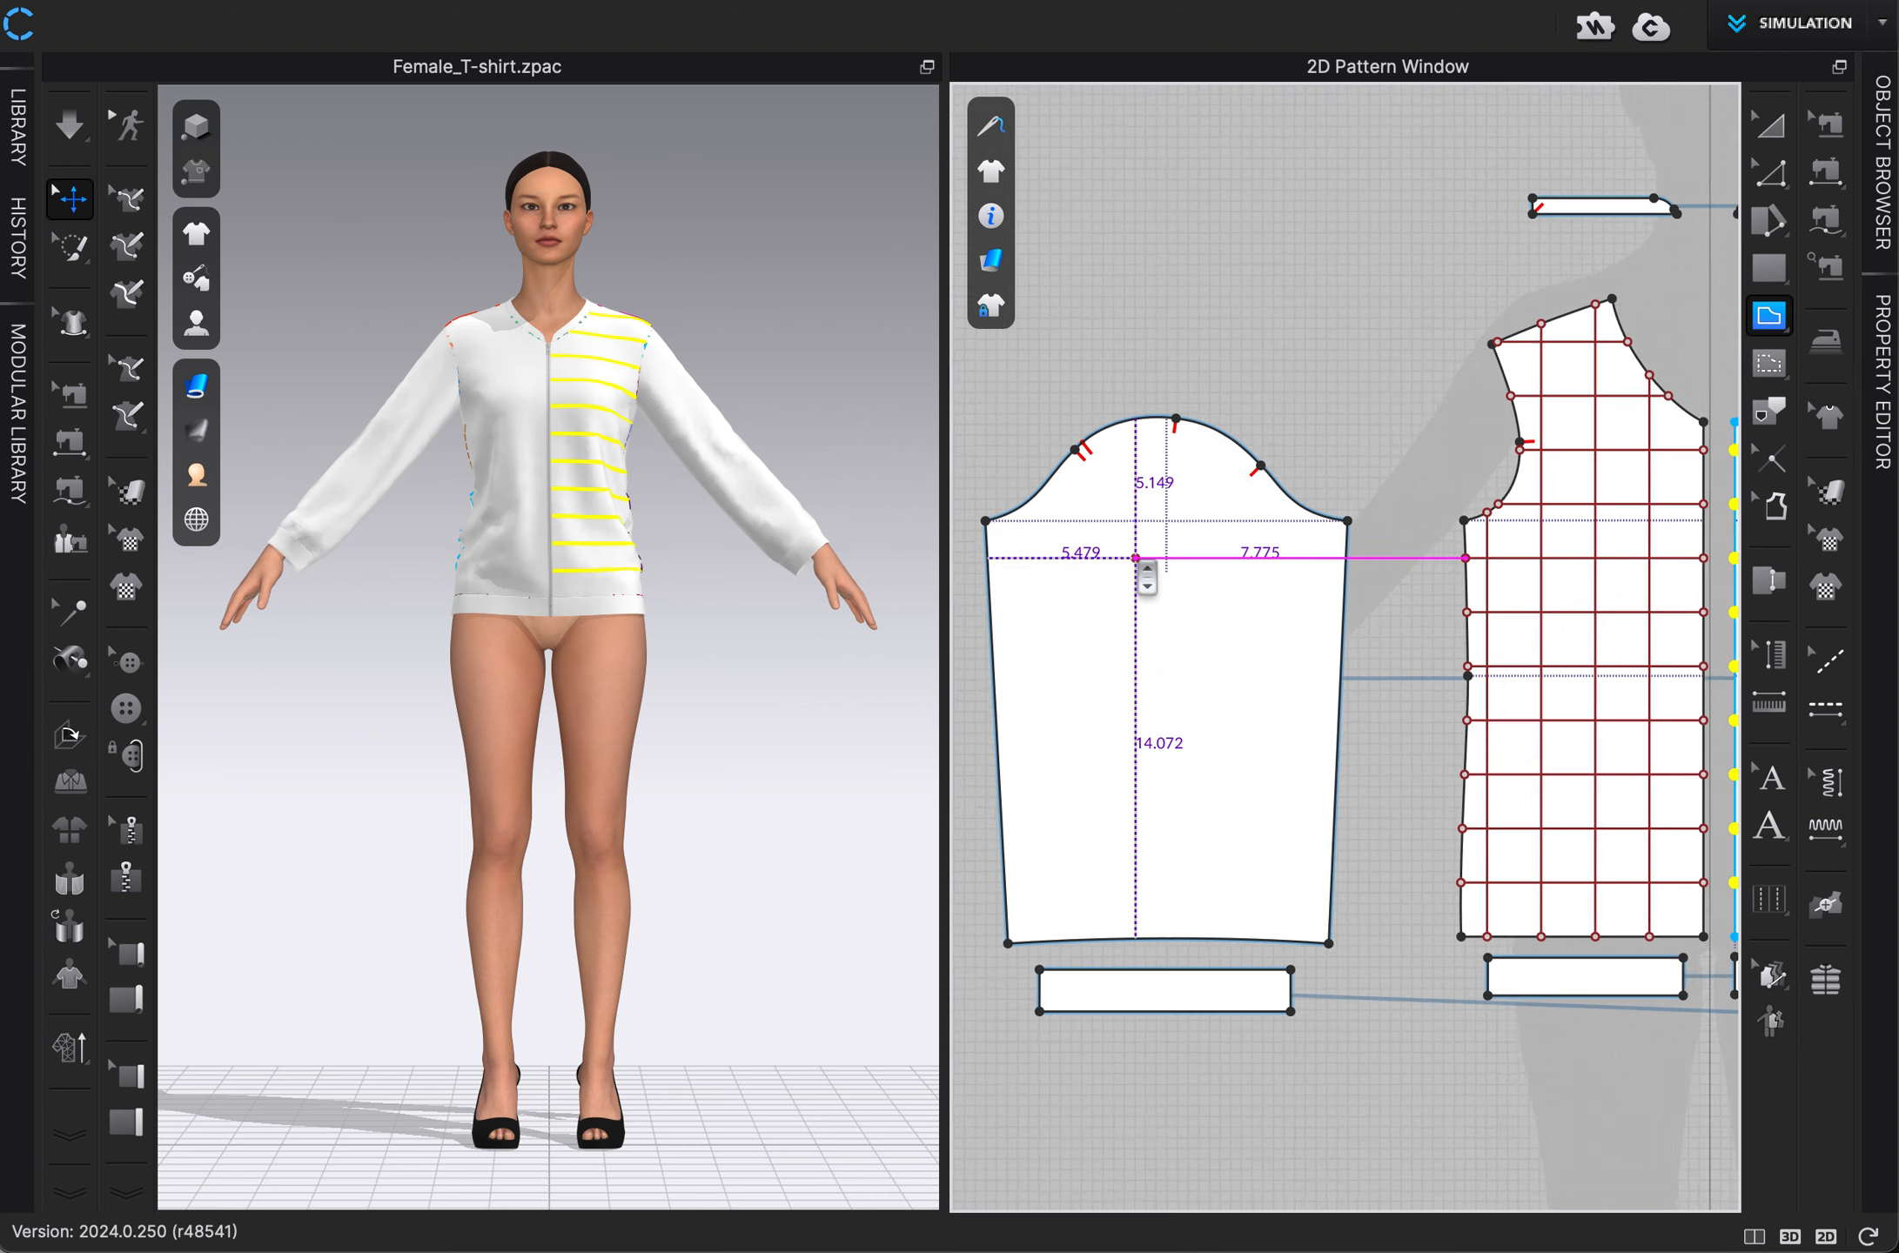
middle_drag(1216, 508, 1263, 419)
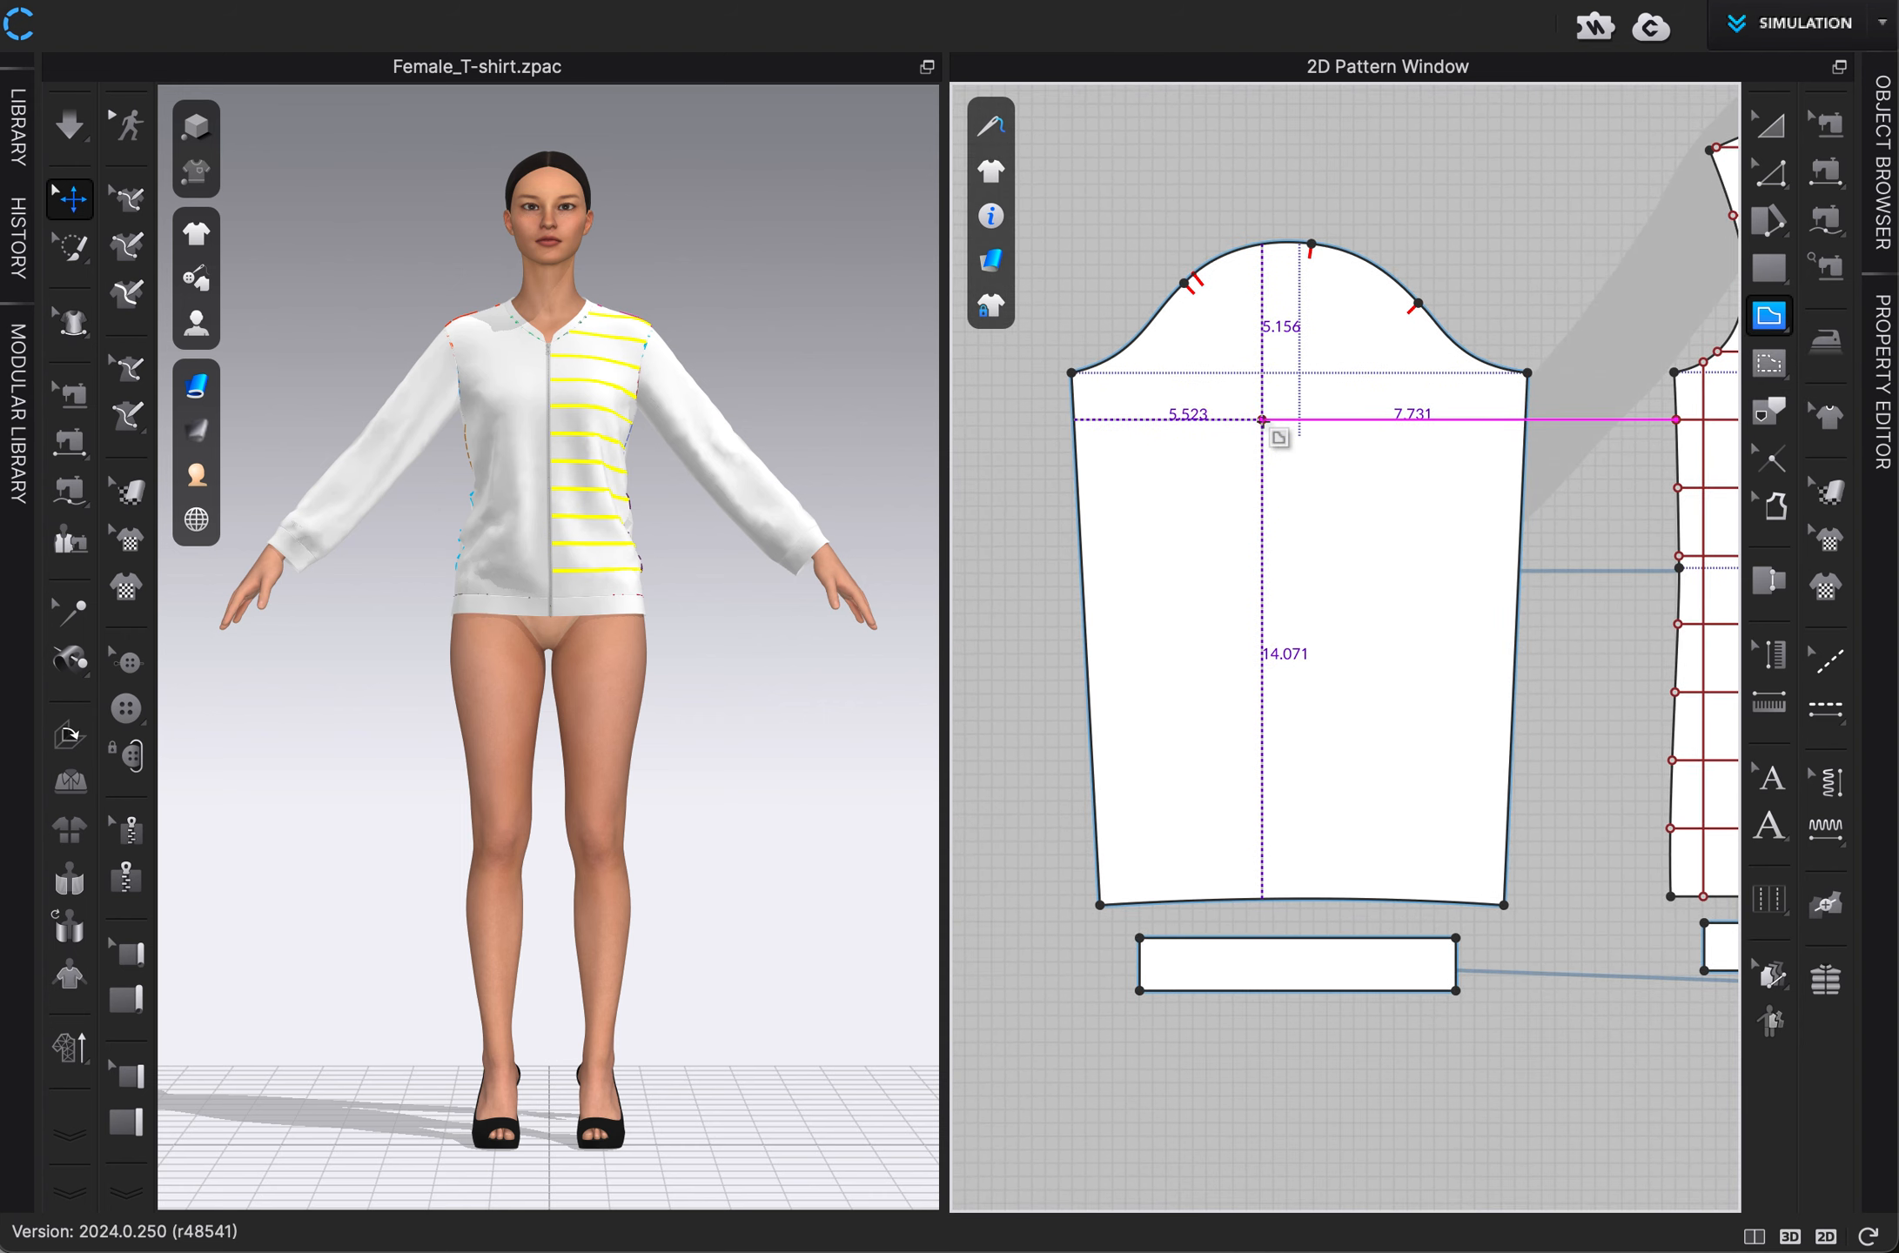
click(1310, 245)
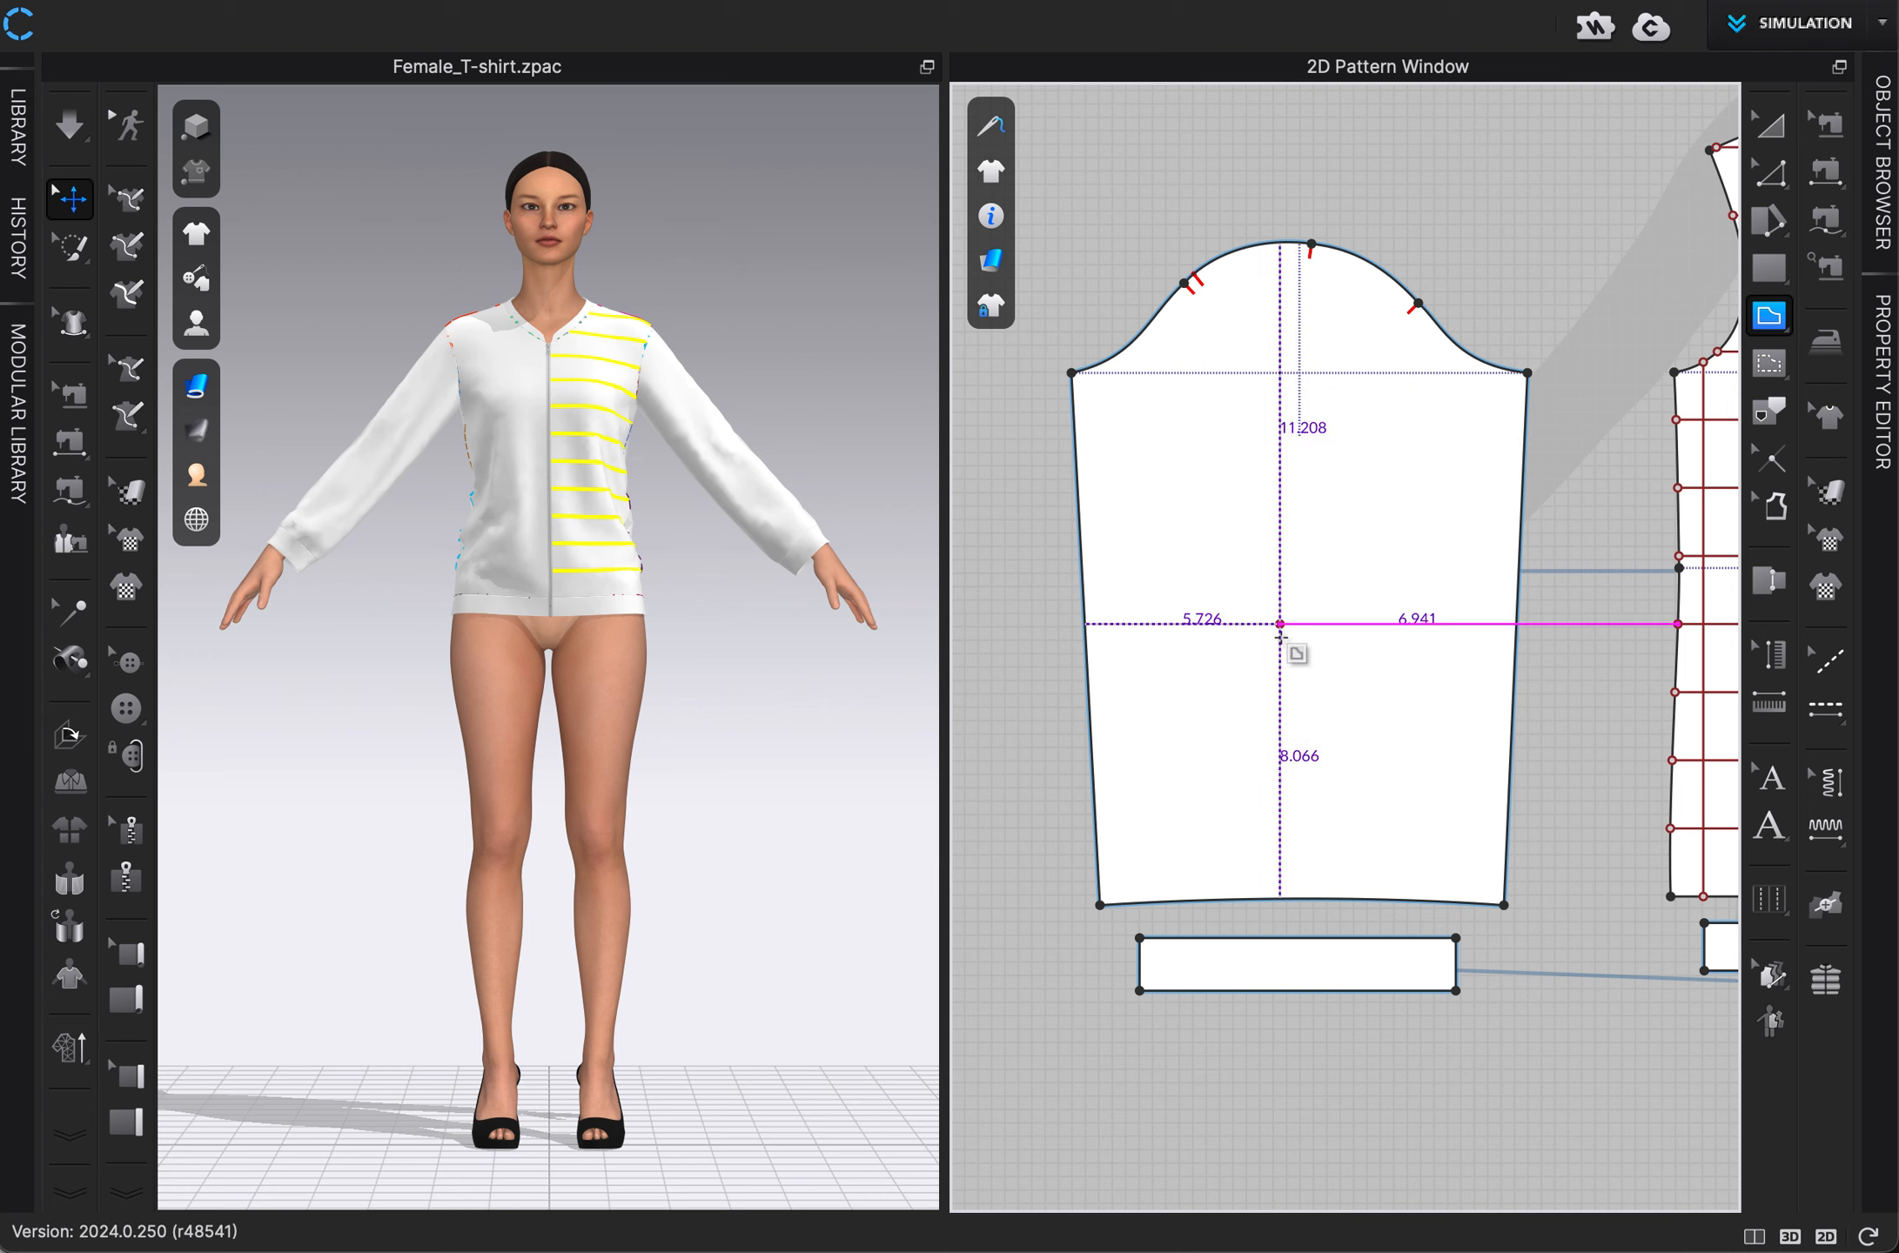
scroll(1311, 905, up, 1)
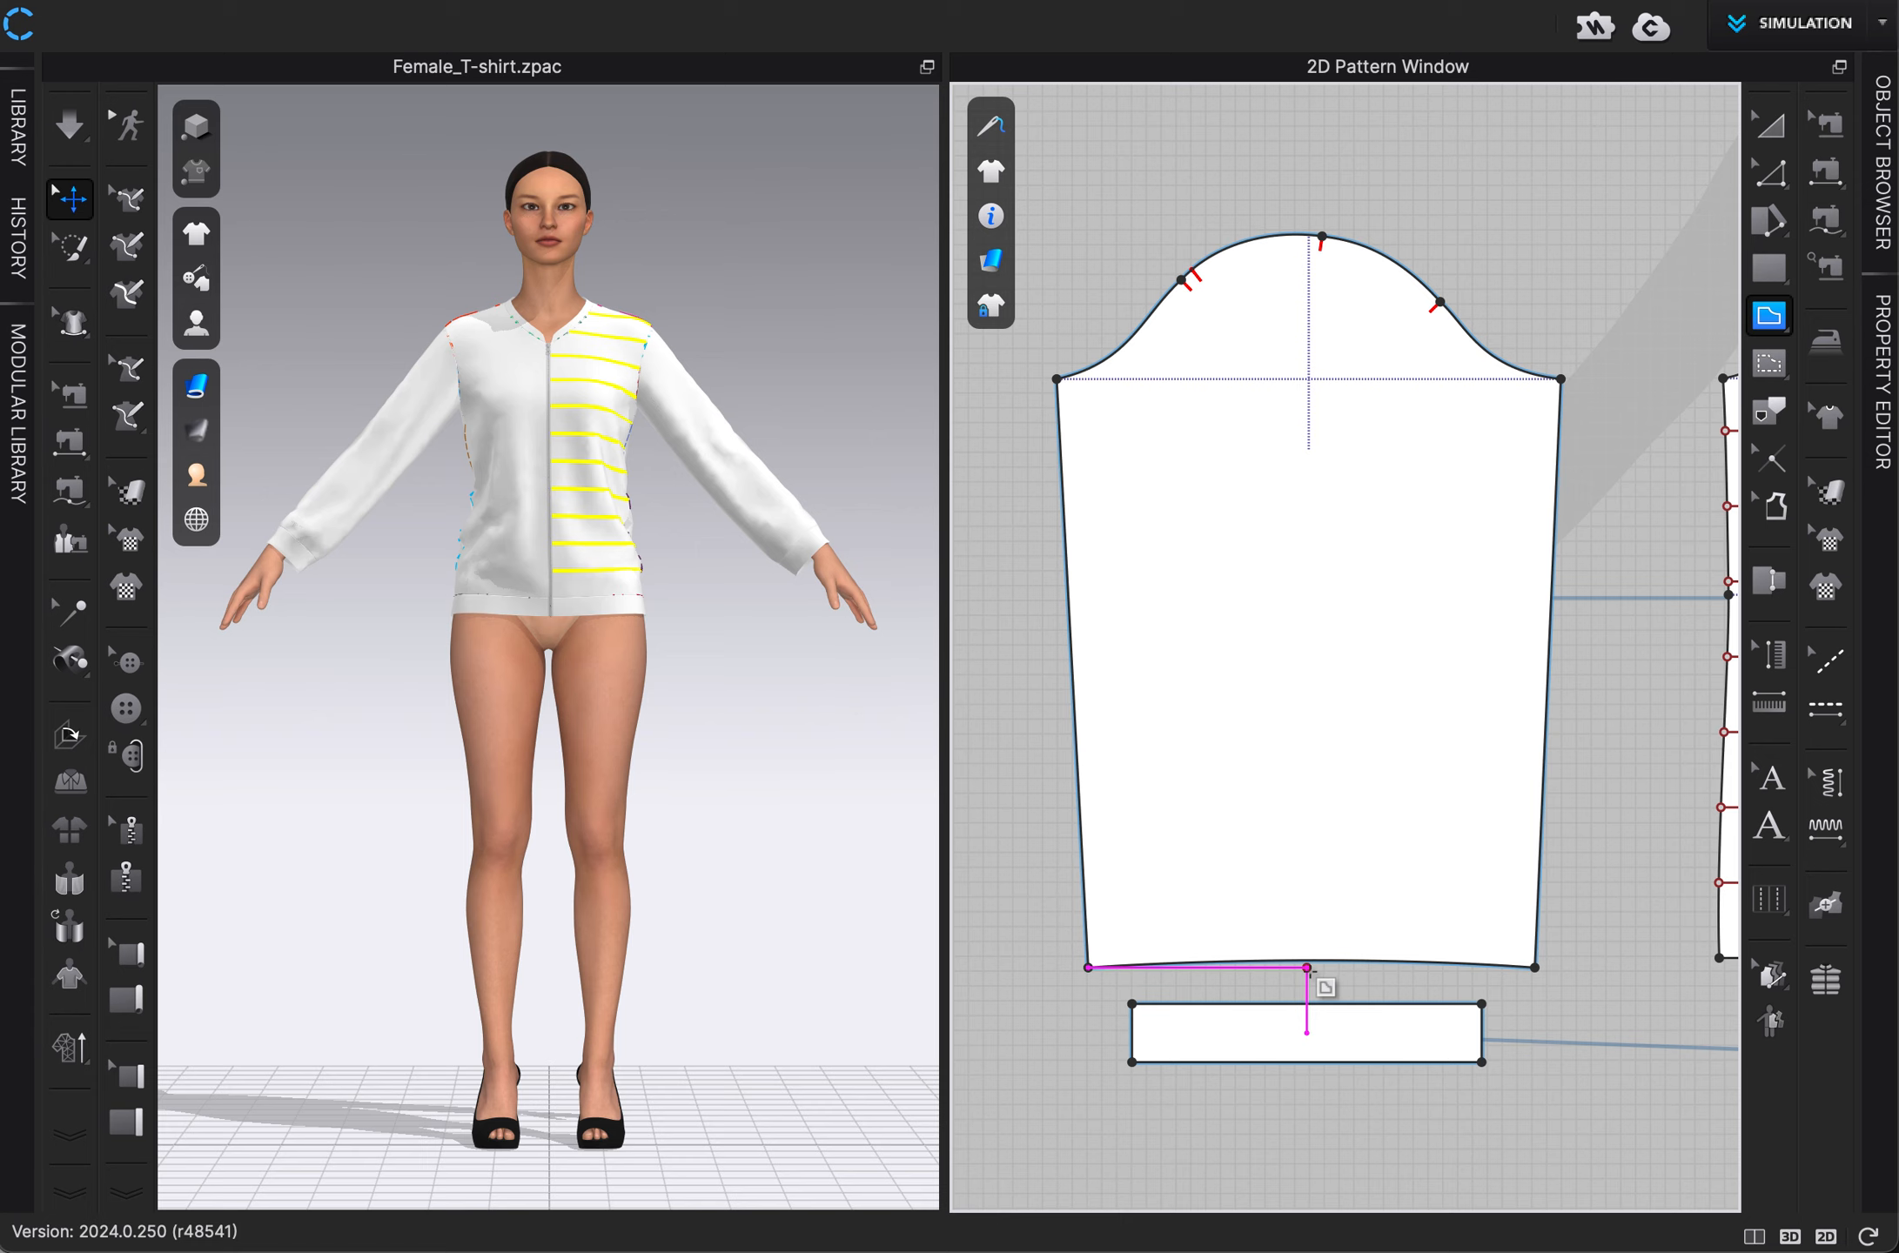
scroll(1306, 968, up, 3)
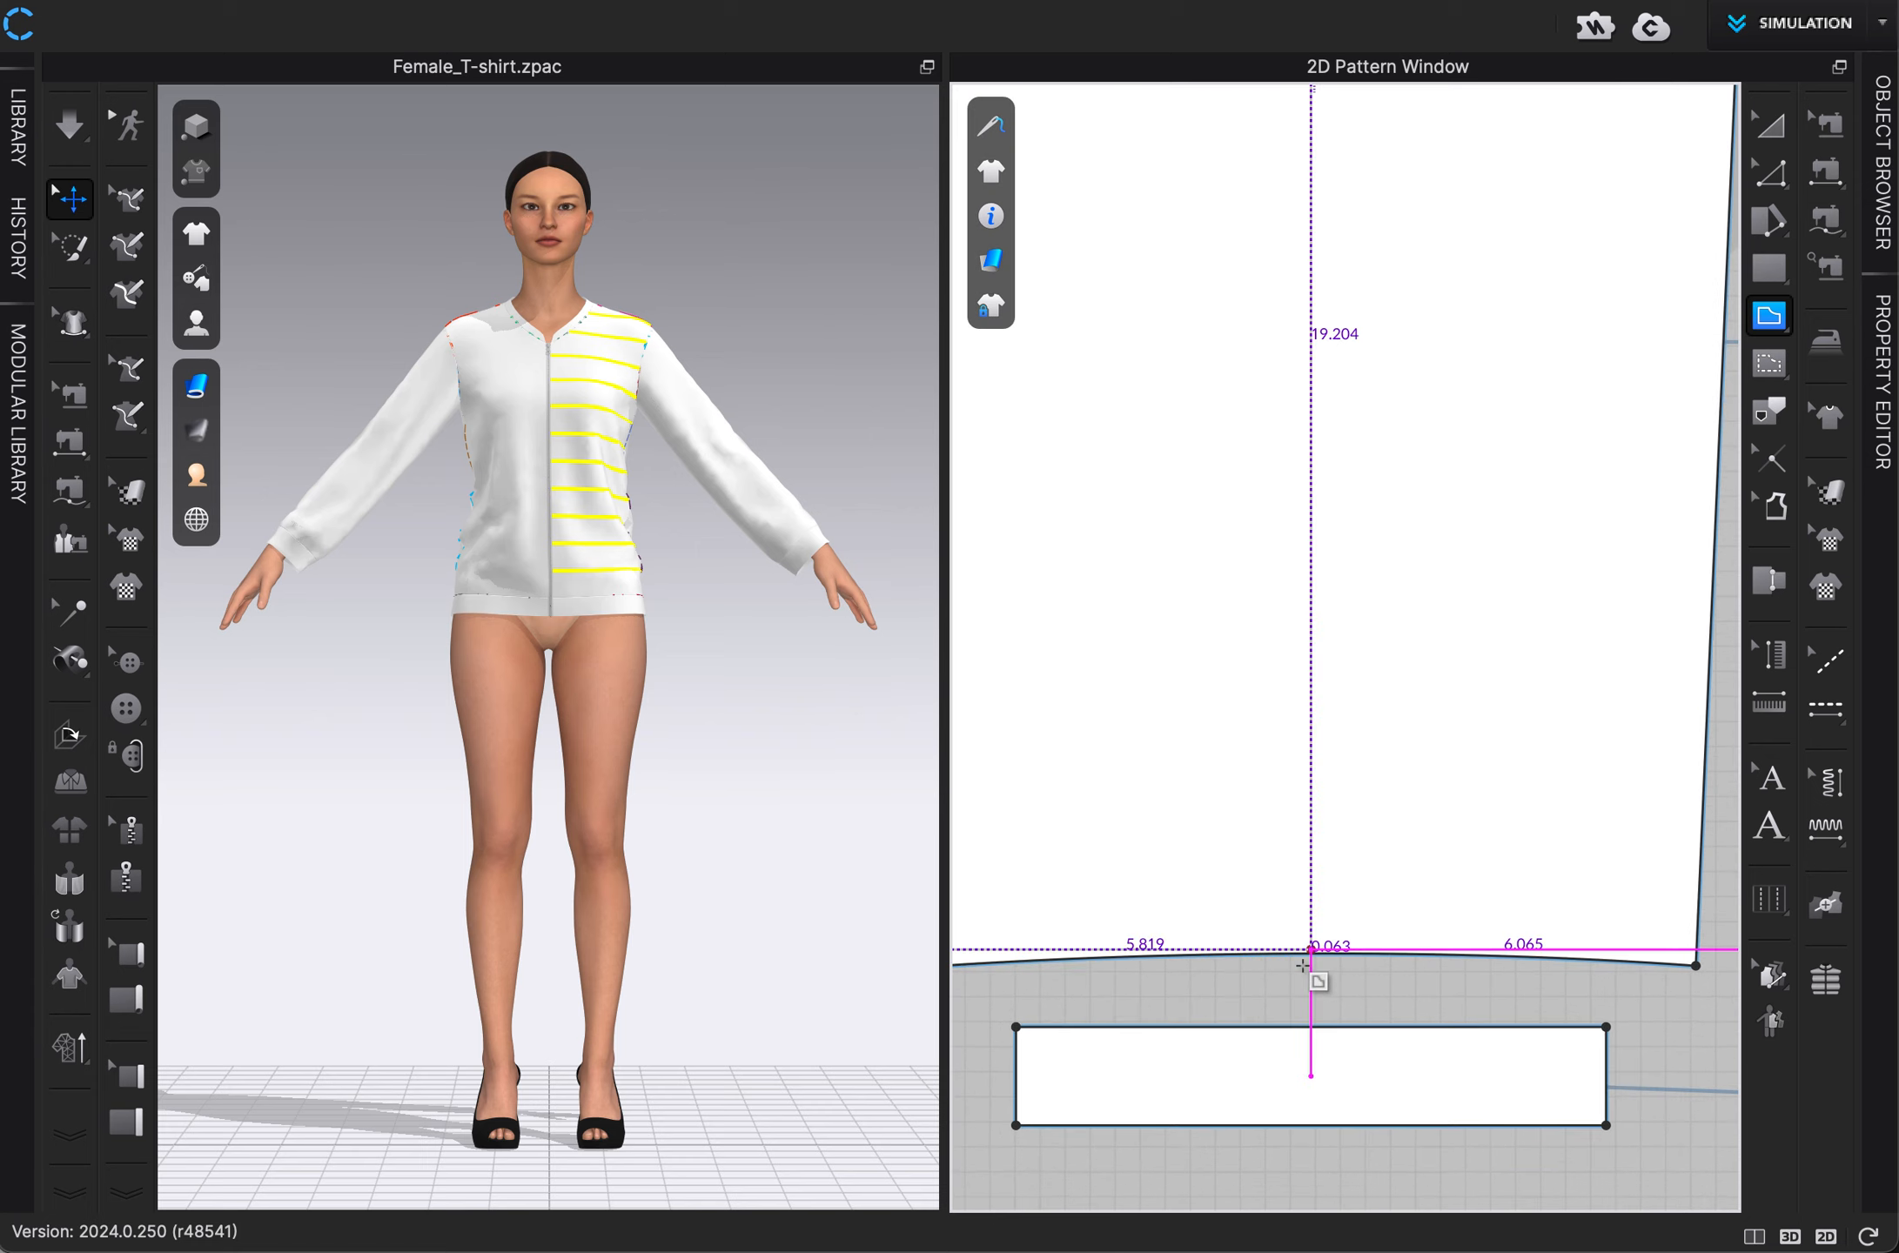
scroll(1306, 962, down, 3)
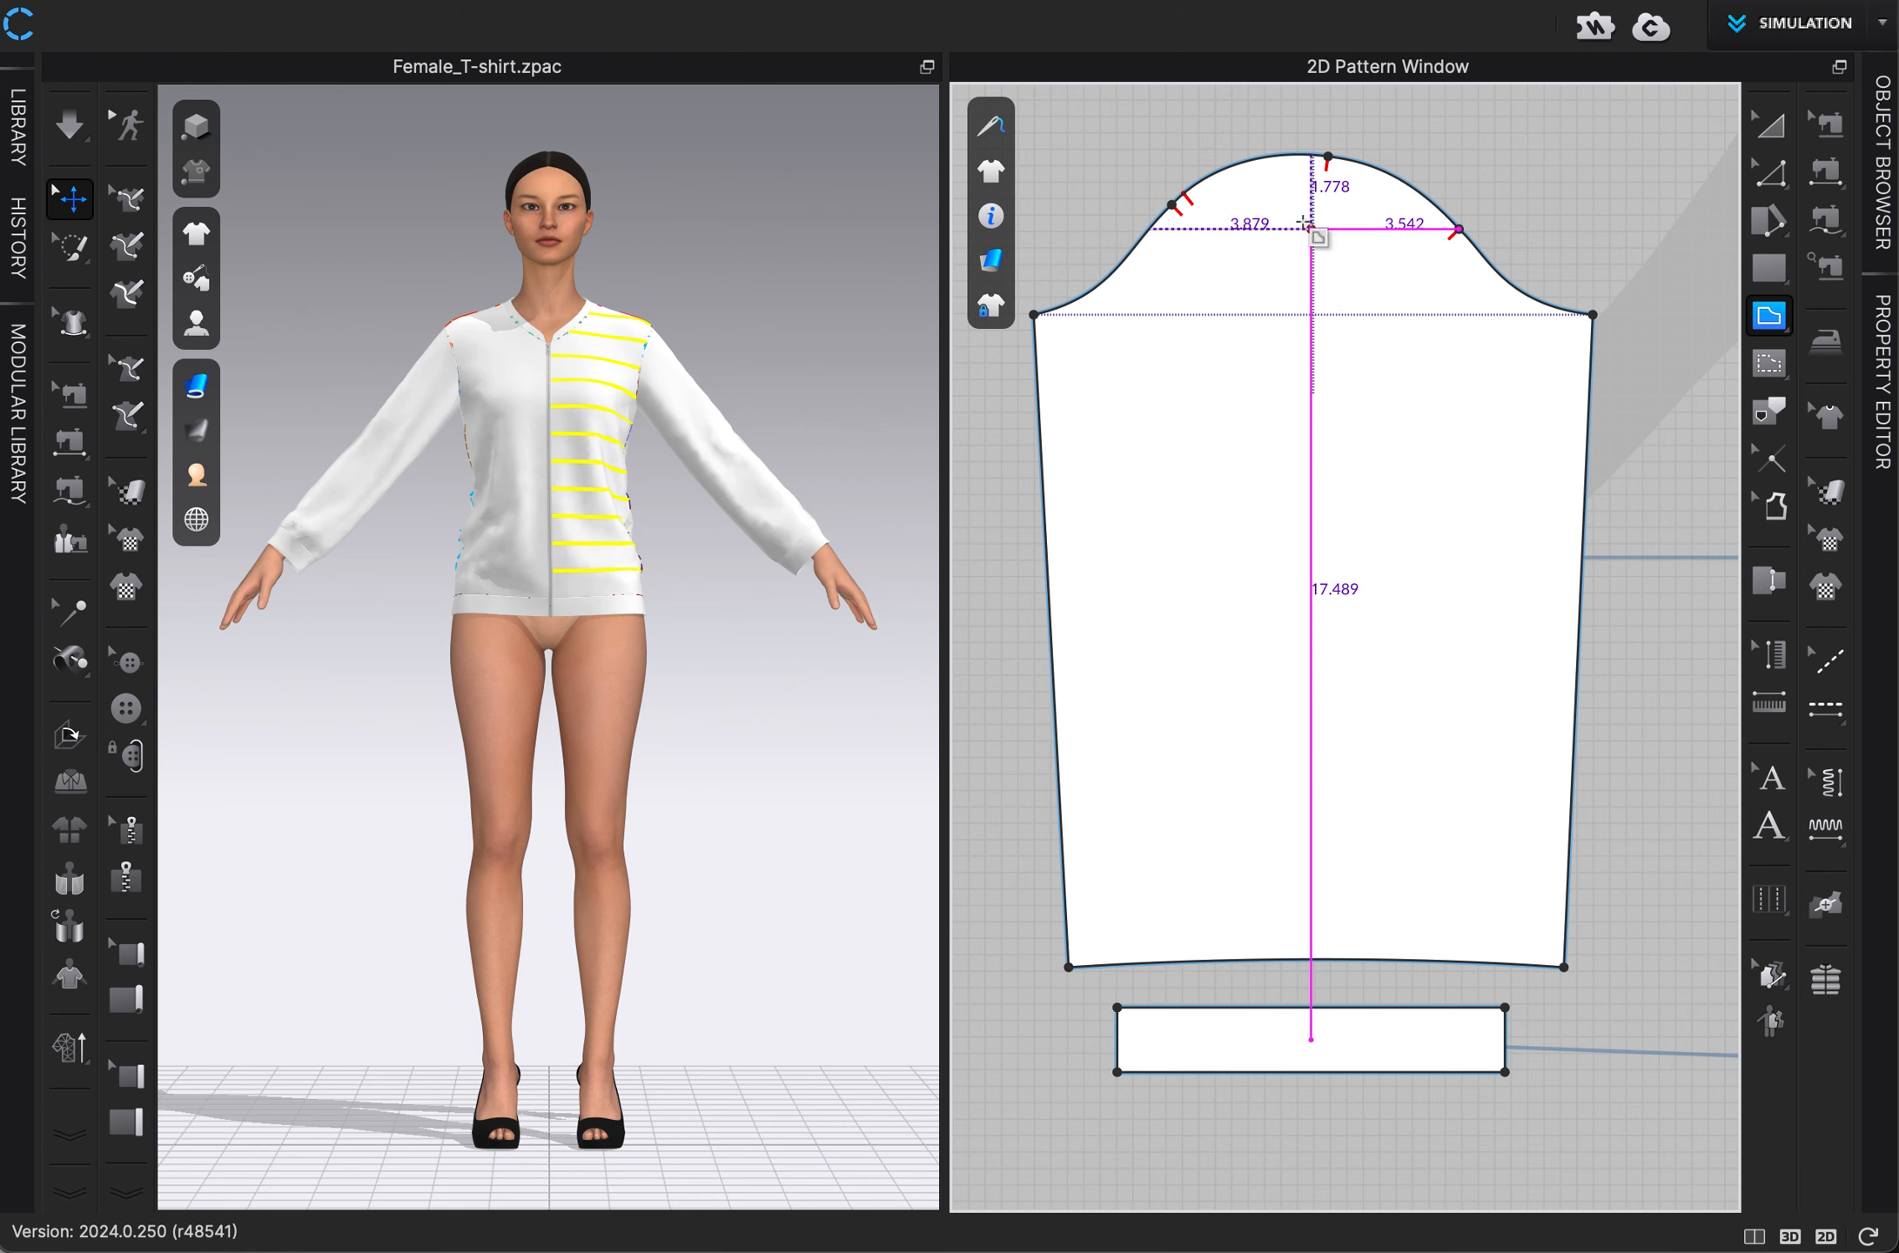
click(1311, 228)
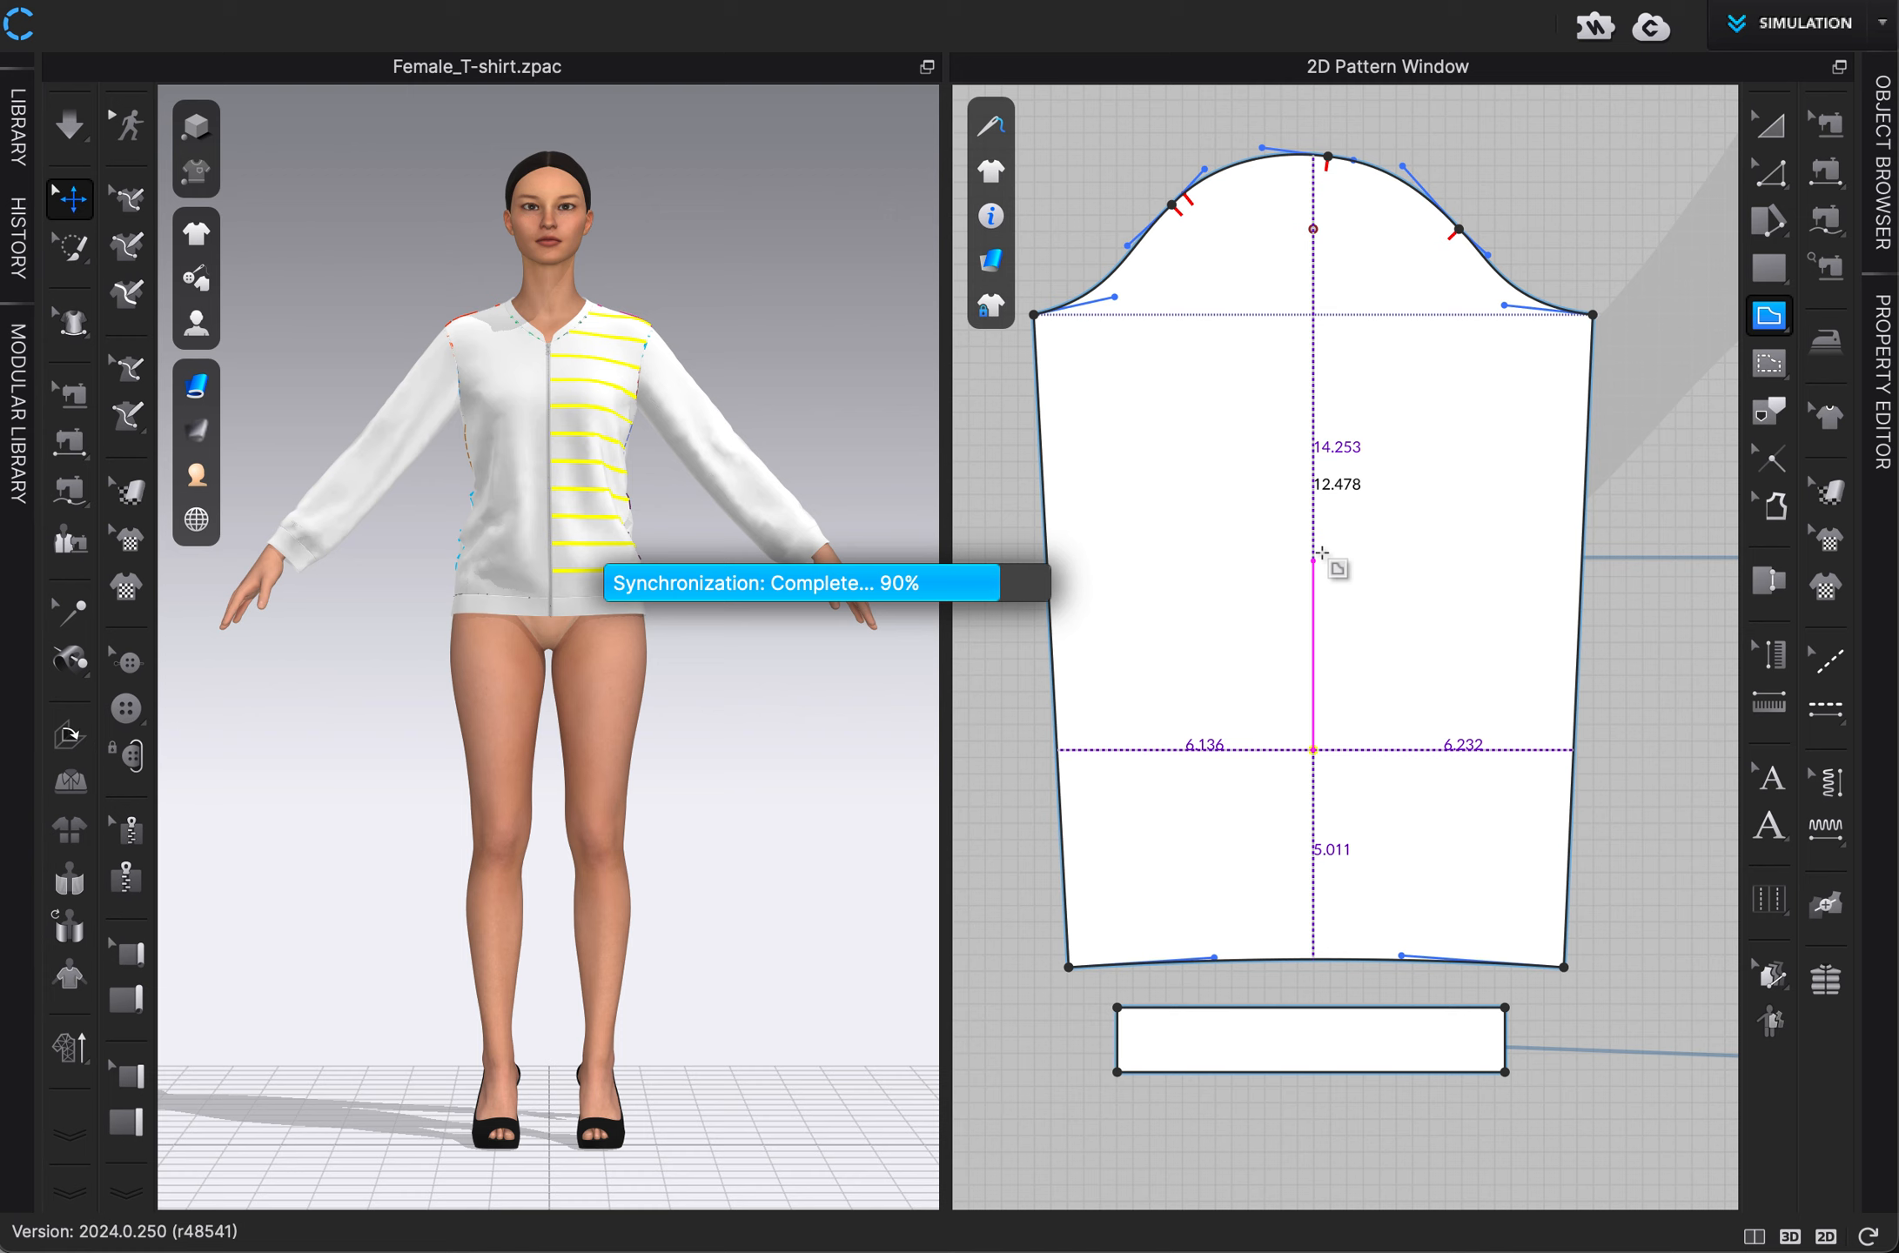
key(Return)
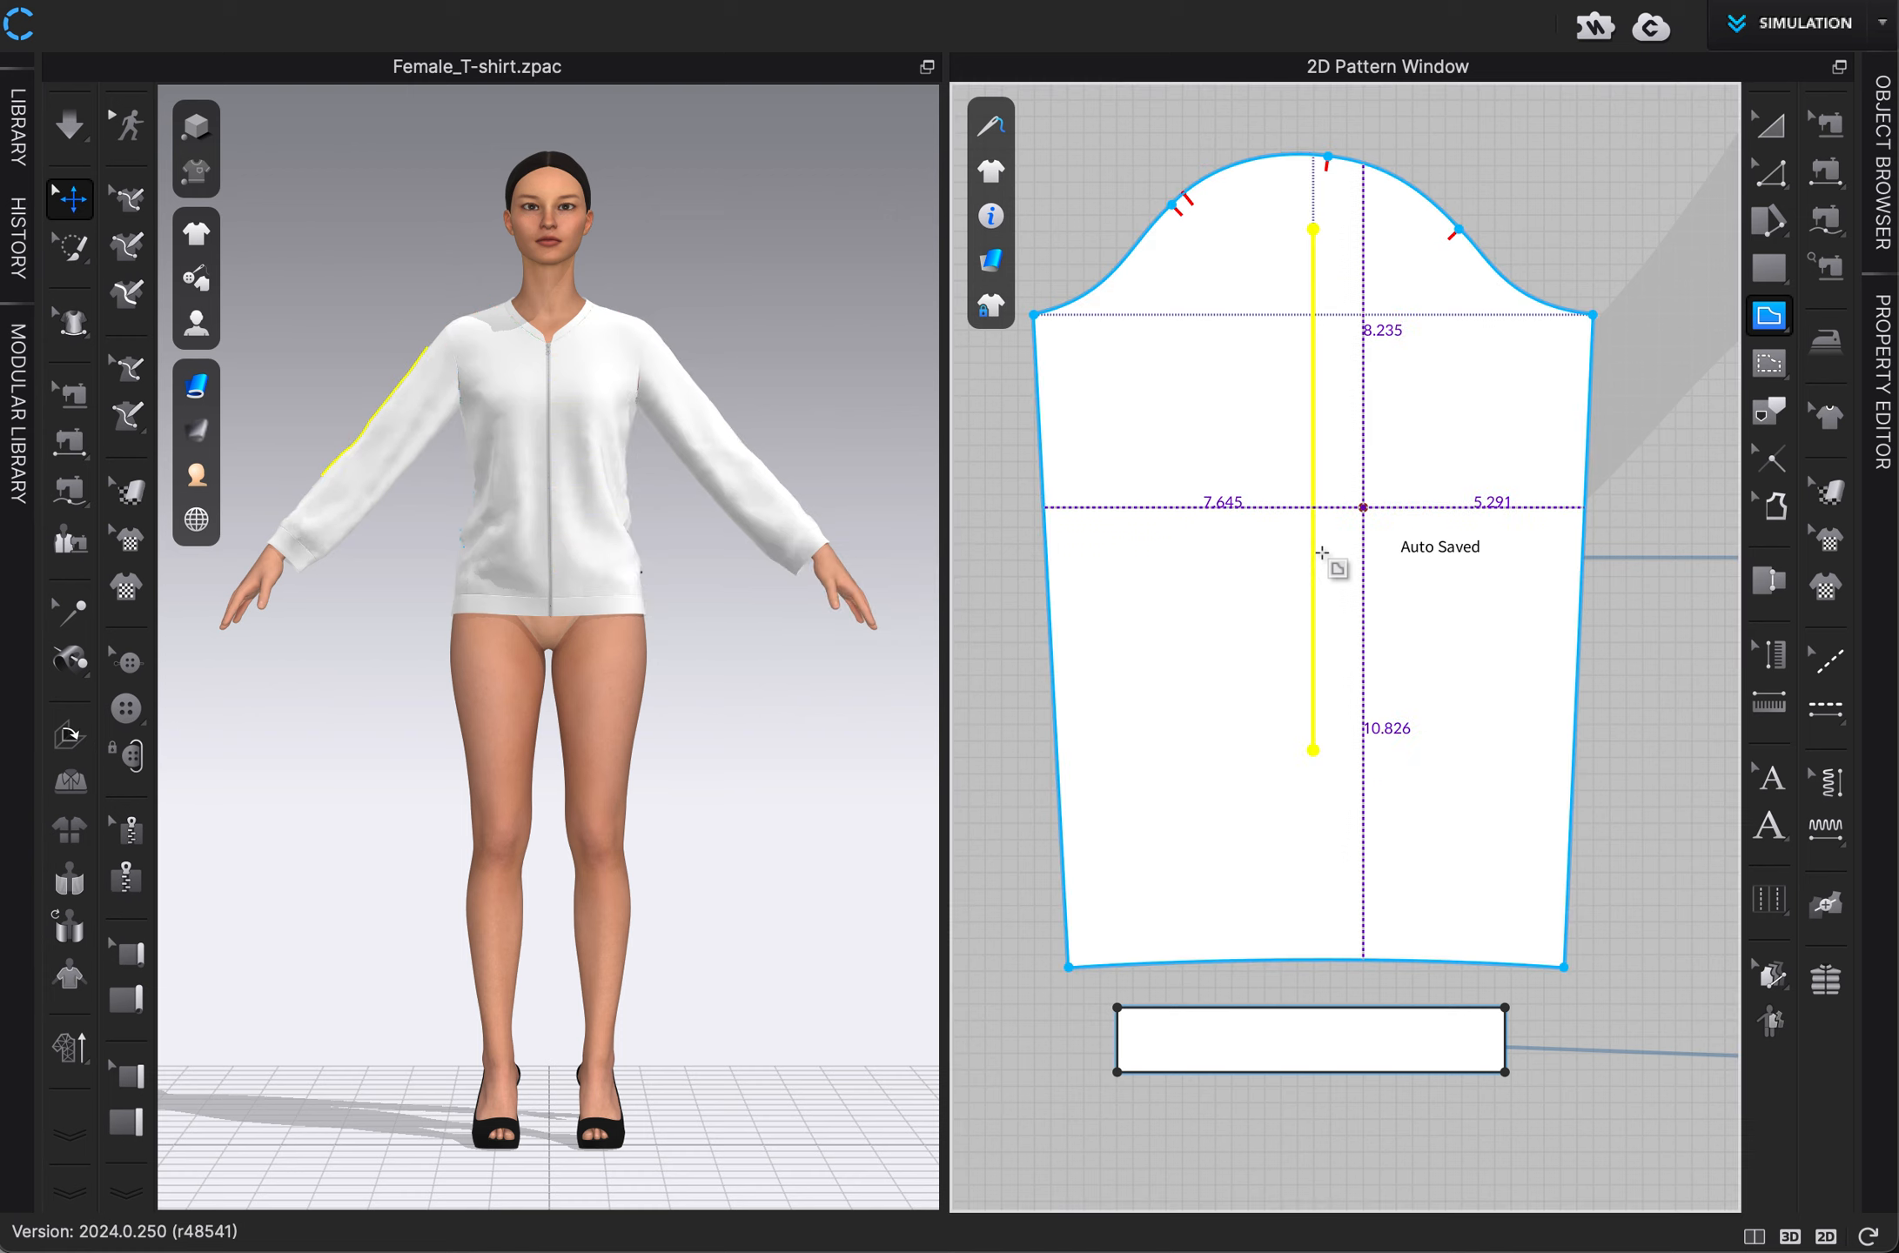
Extend the vertical centre internal line of the left sleeve pattern to the pattern outline at both ends.
click(1773, 168)
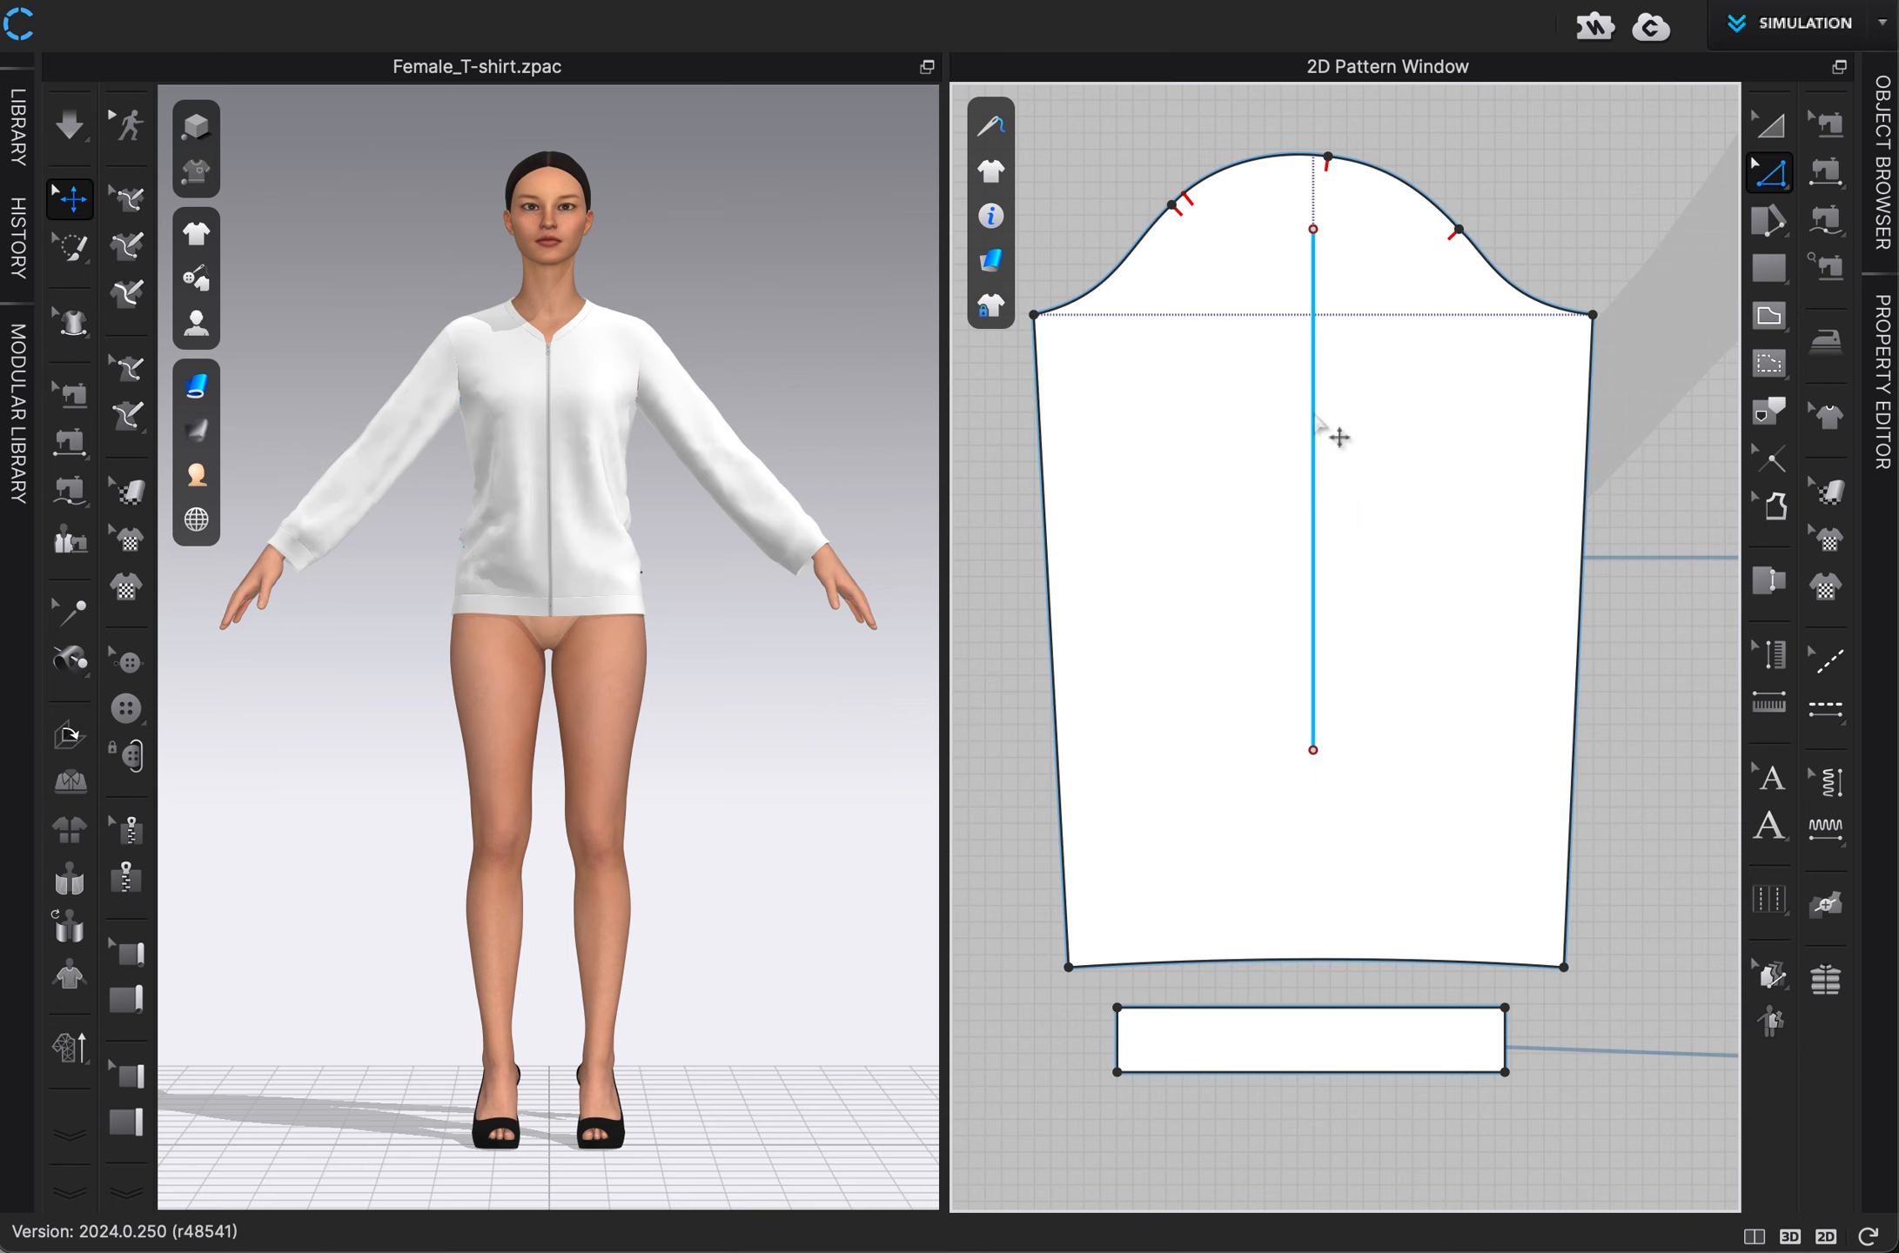
right_click(1315, 421)
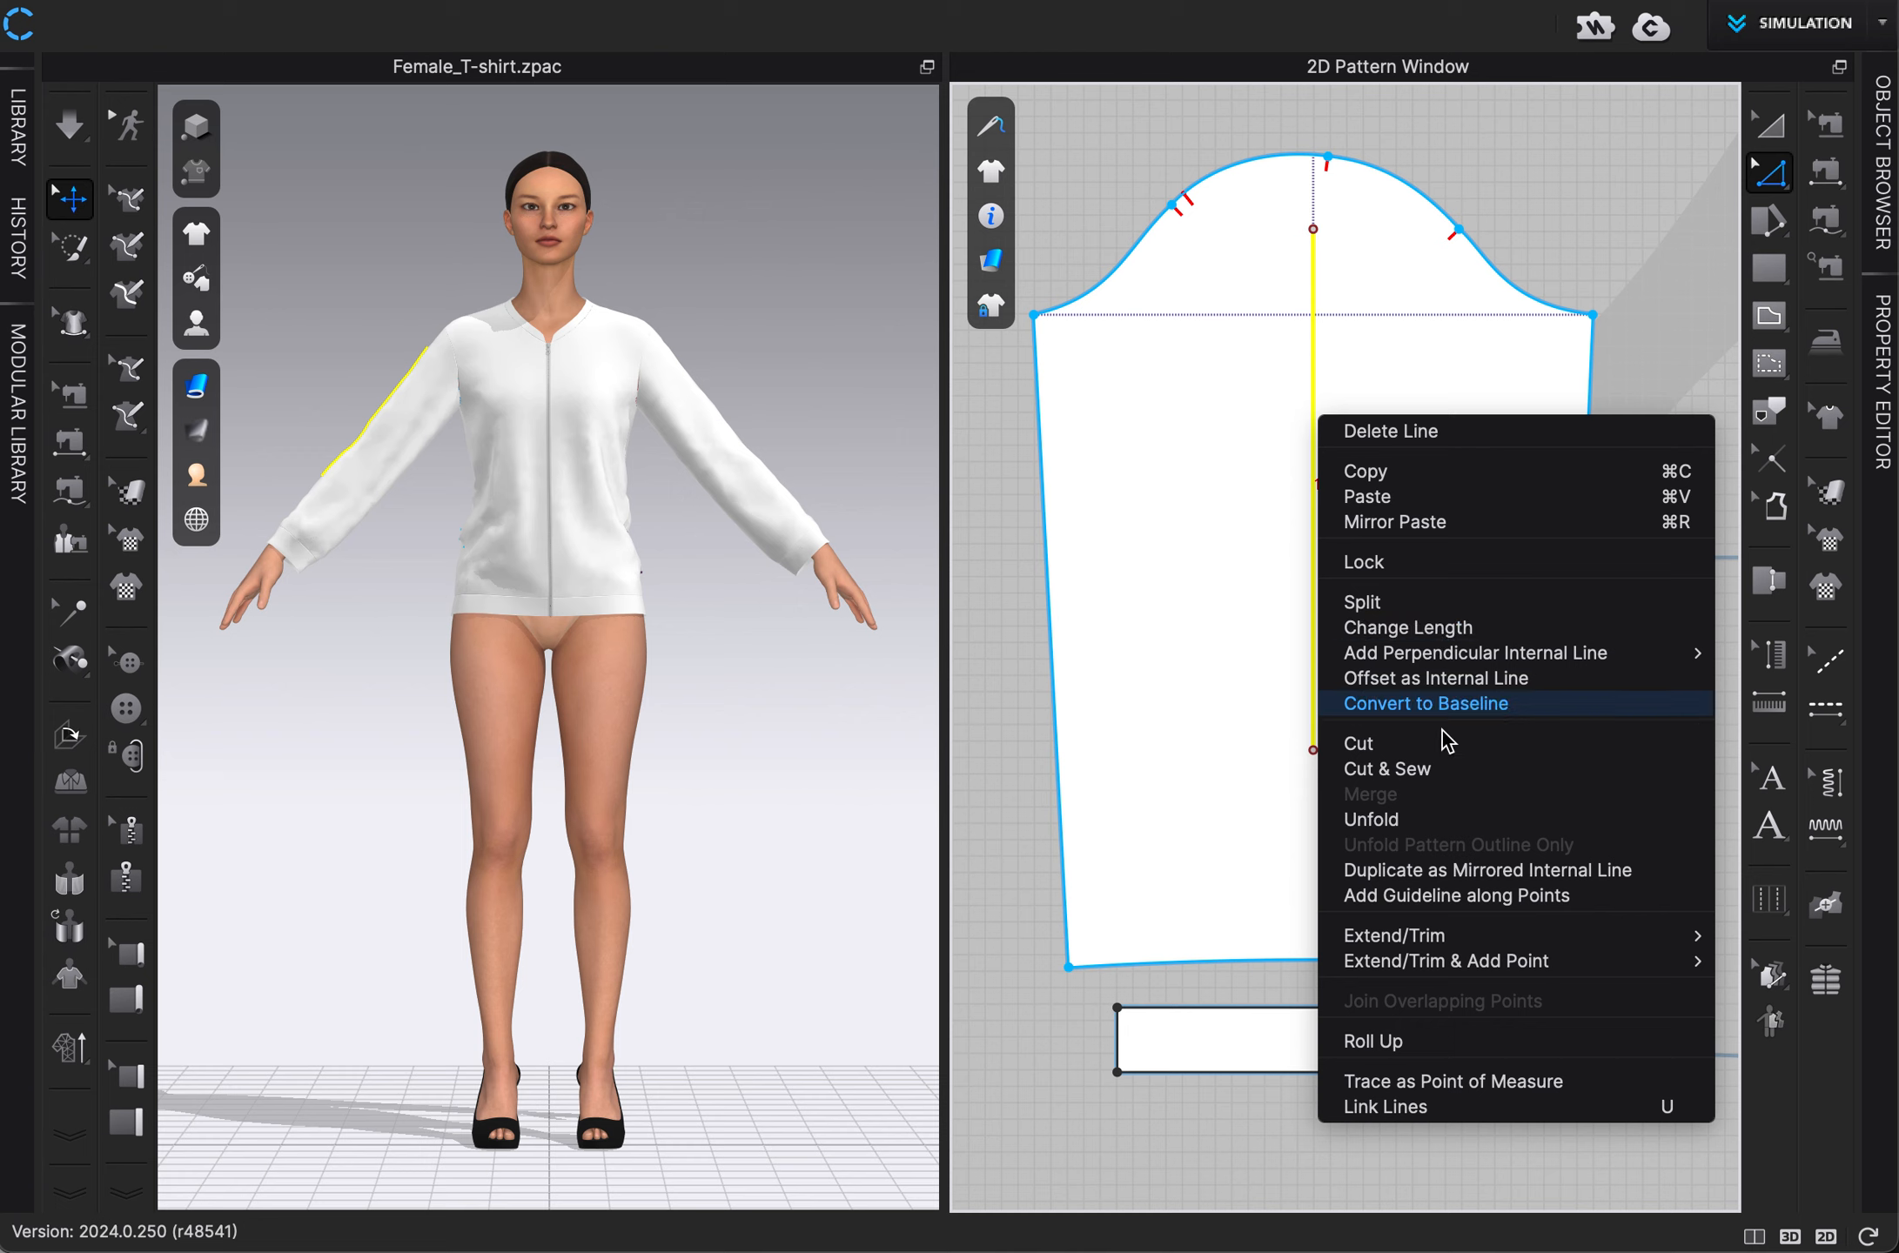
mouse_move(1442, 936)
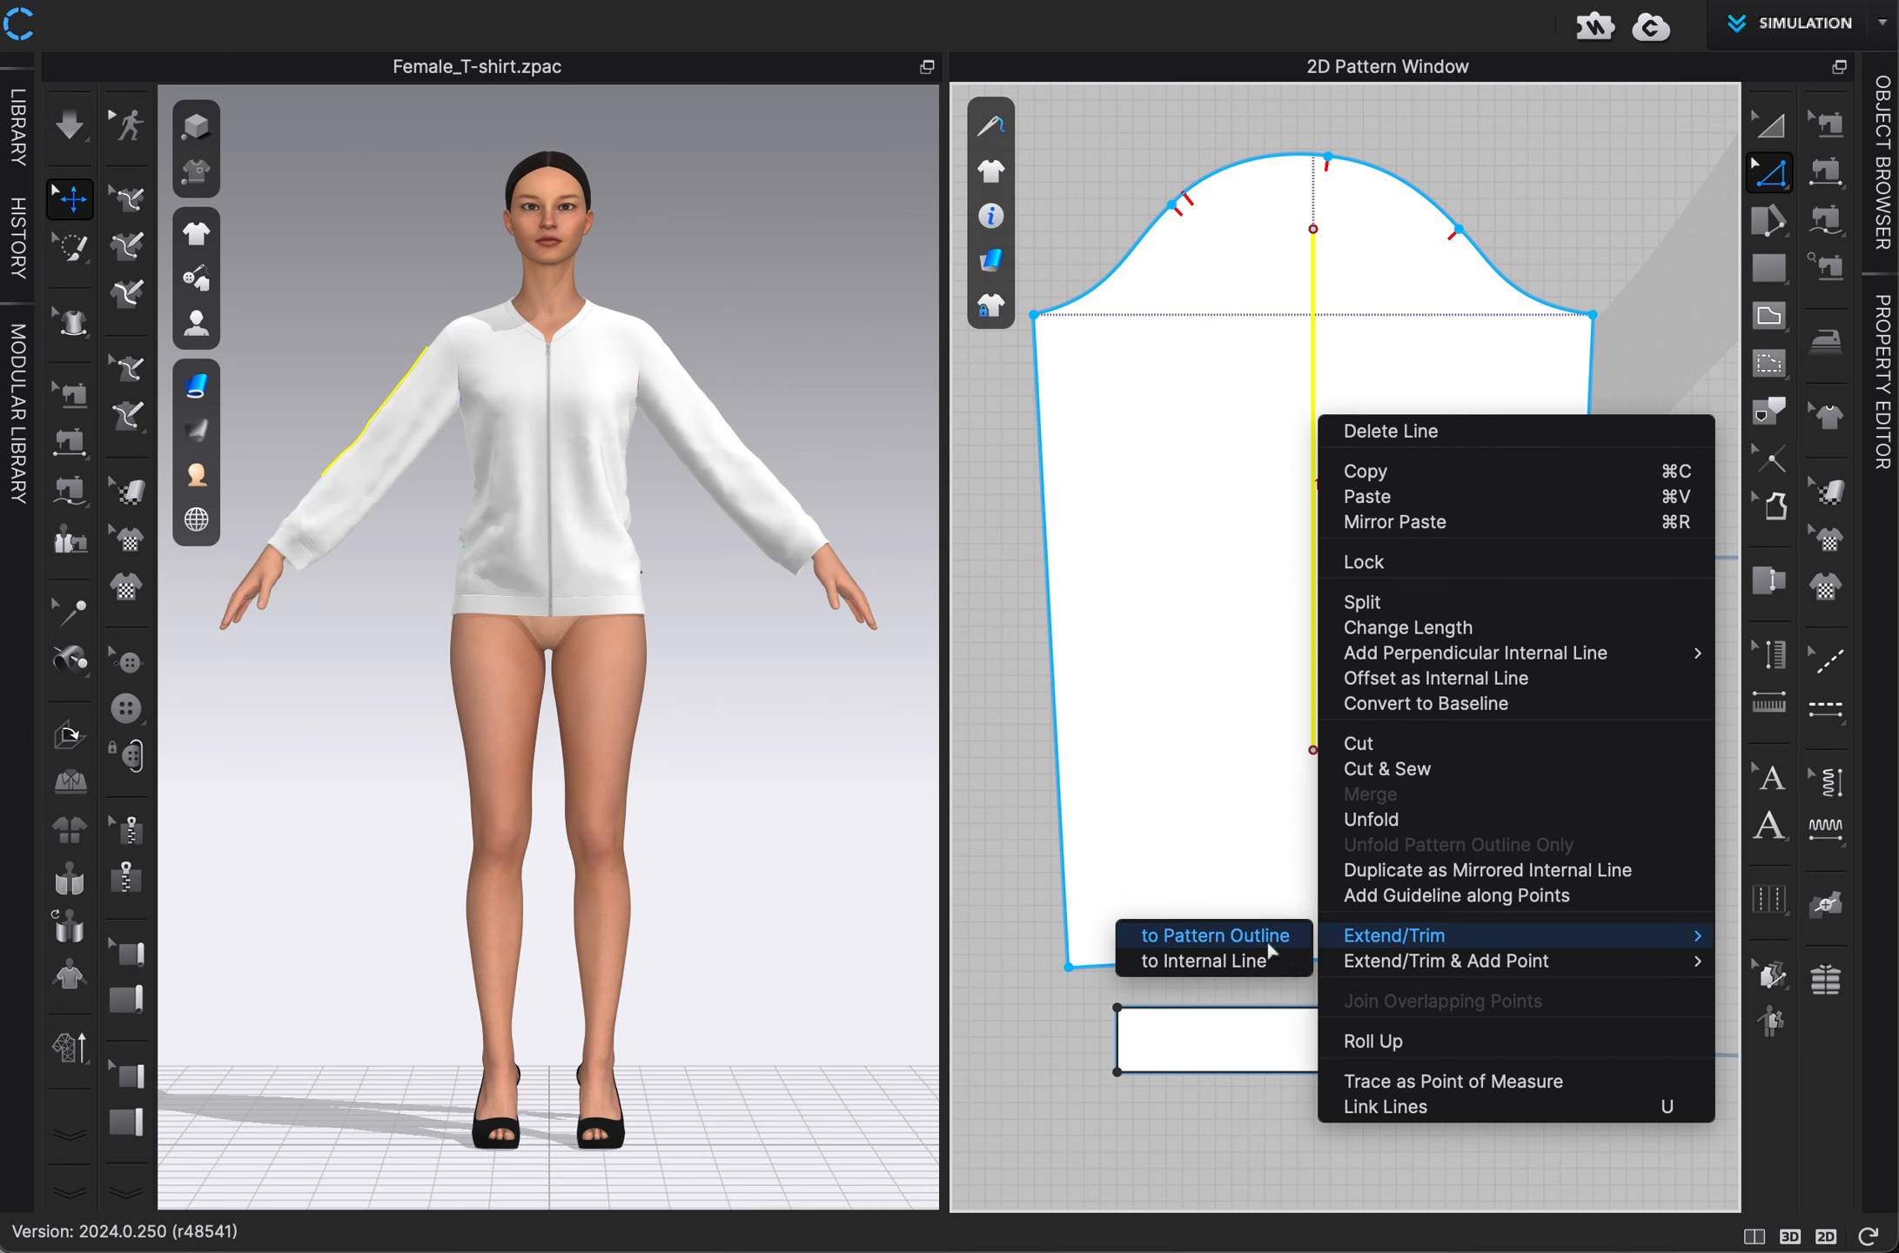
click(1268, 940)
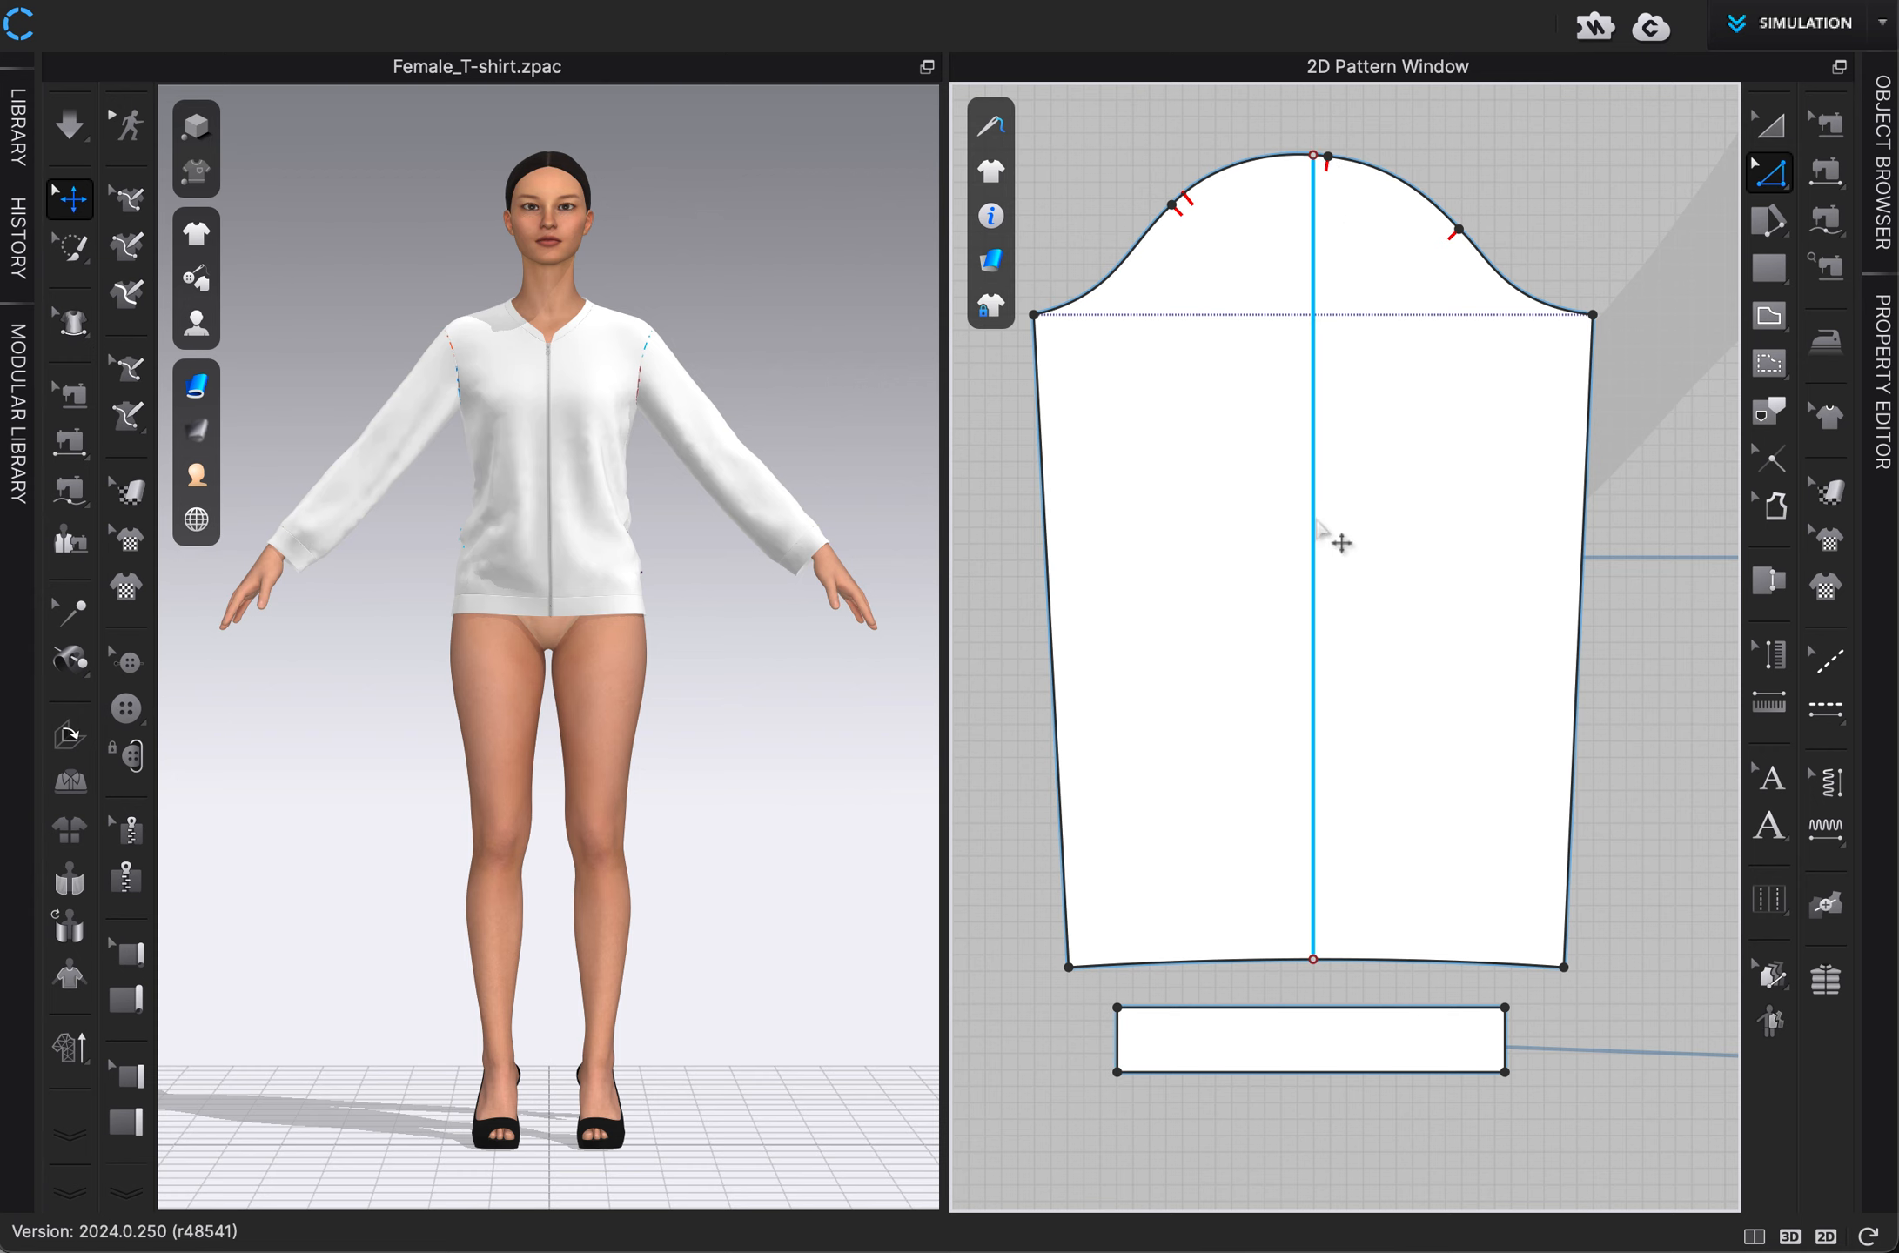
Offset the left sleeve's centre line as 3 internal lines on both sides, spaced 2 in apart and extended to the pattern outline.
right_click(1316, 532)
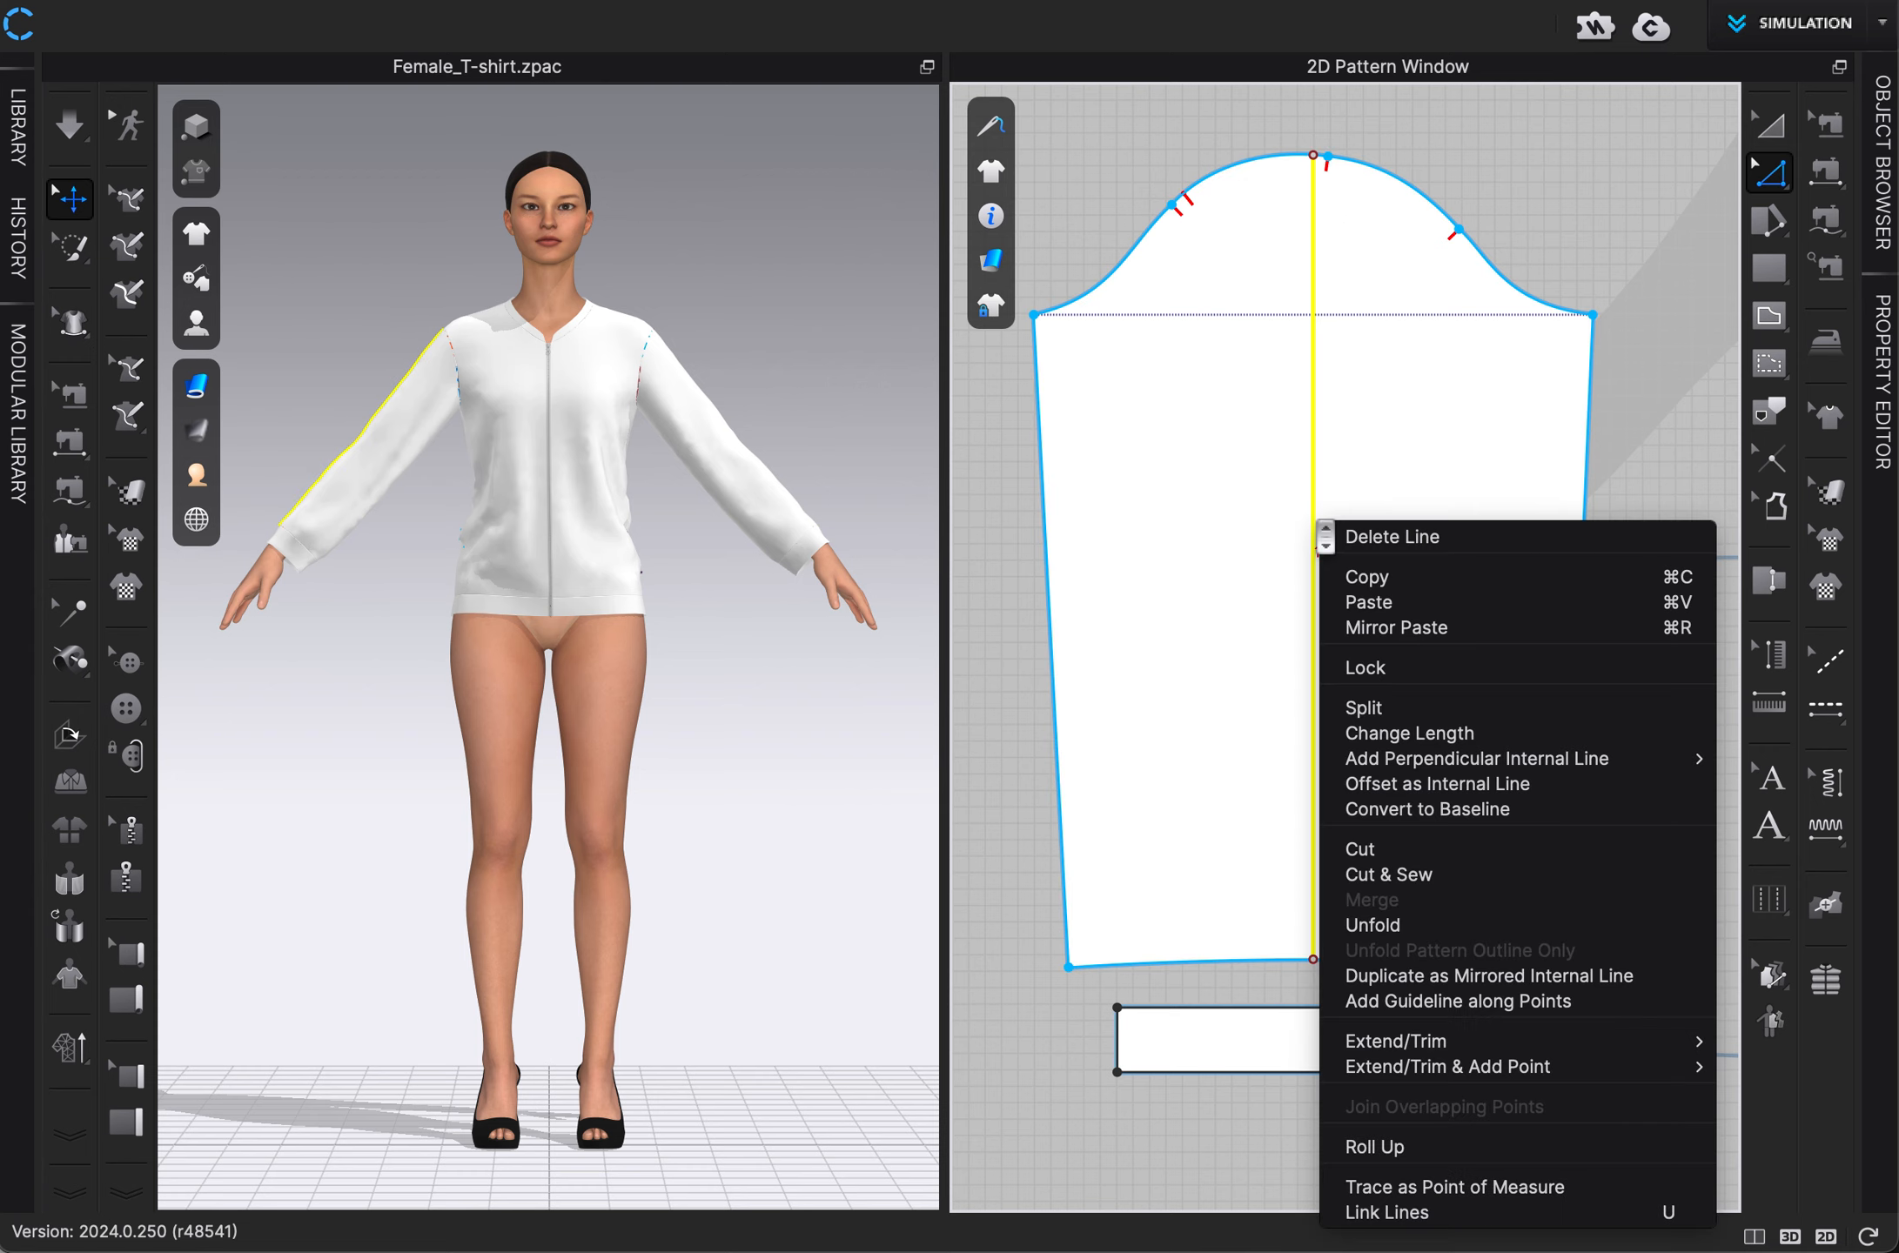
click(1414, 784)
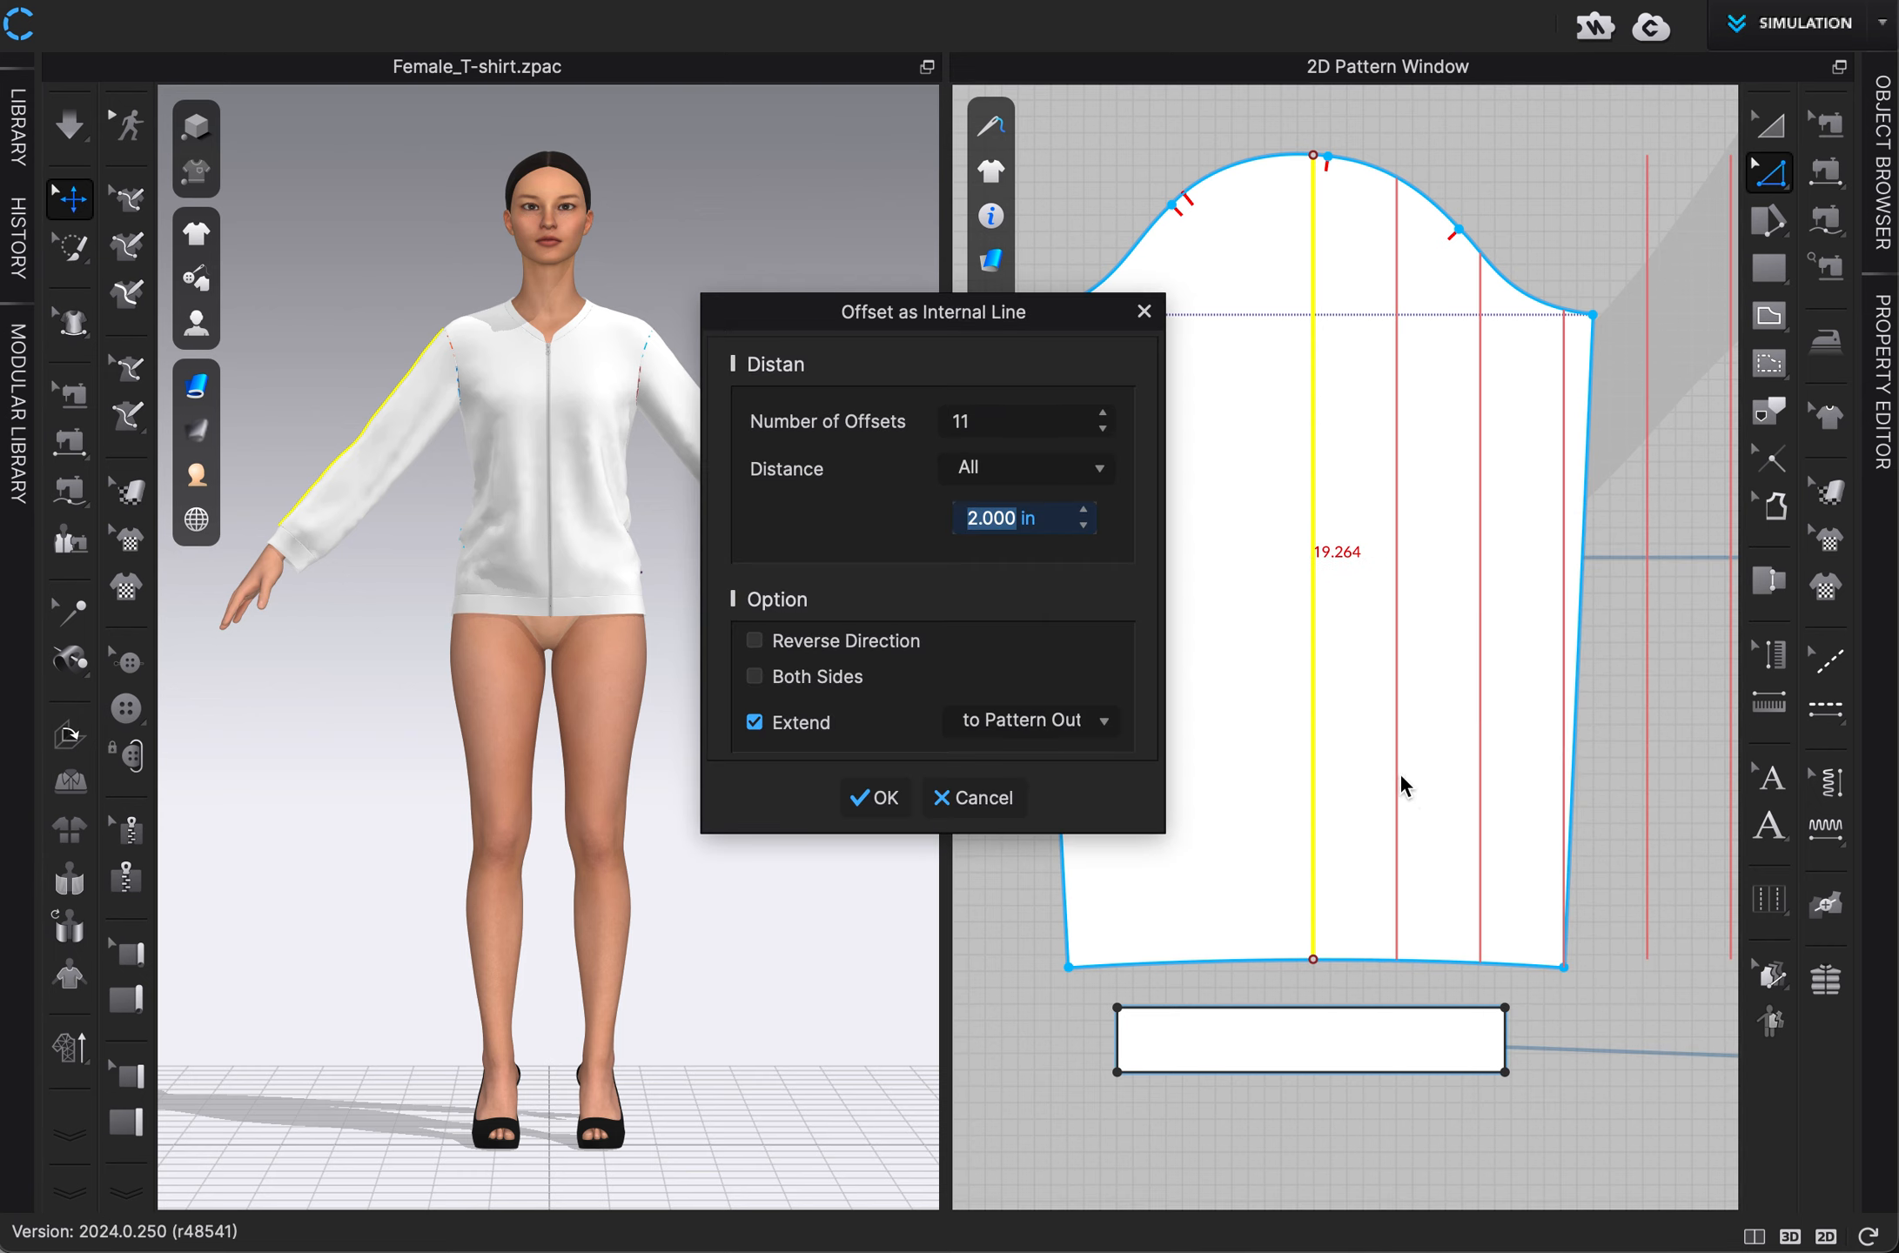
drag(1050, 330, 836, 342)
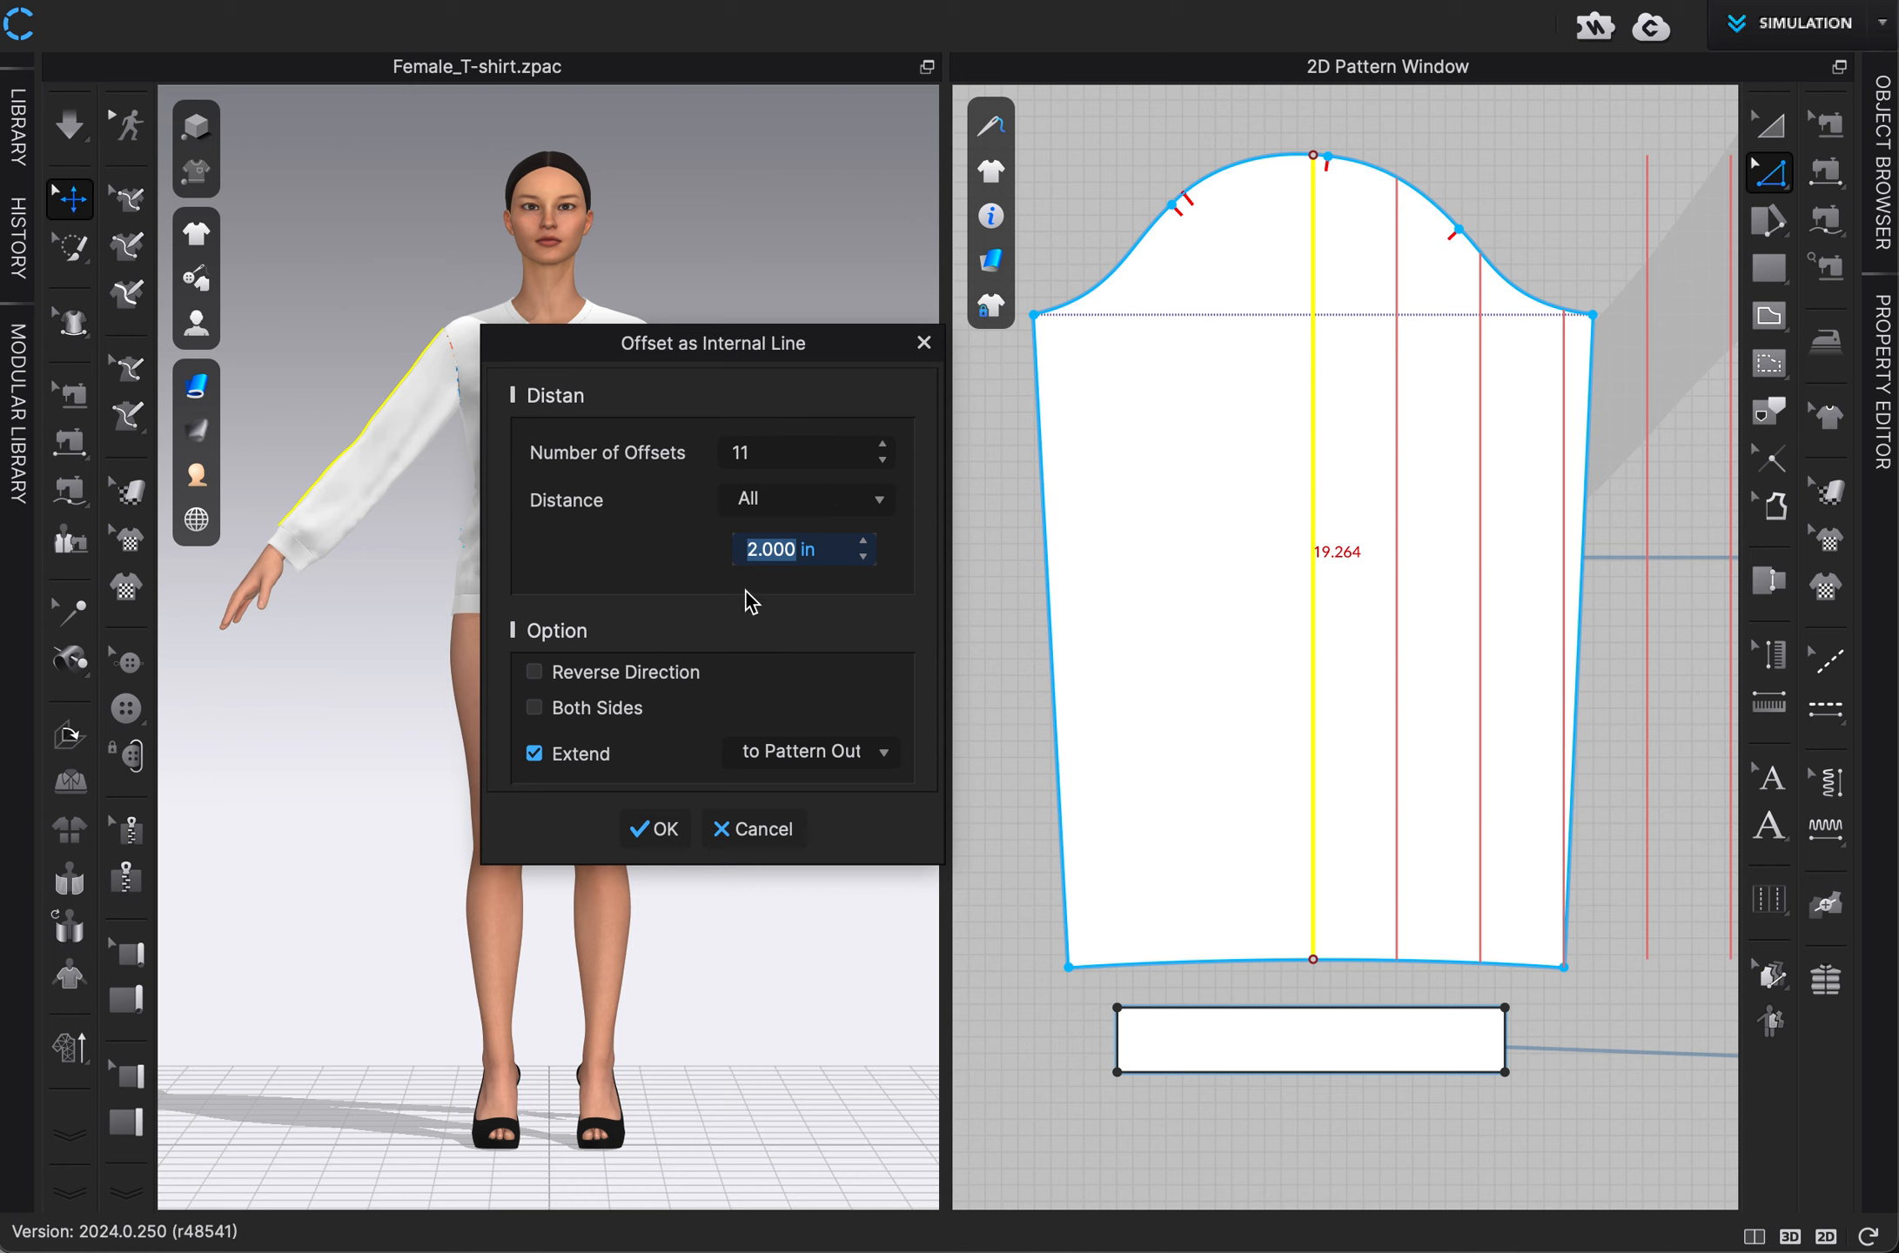
click(640, 676)
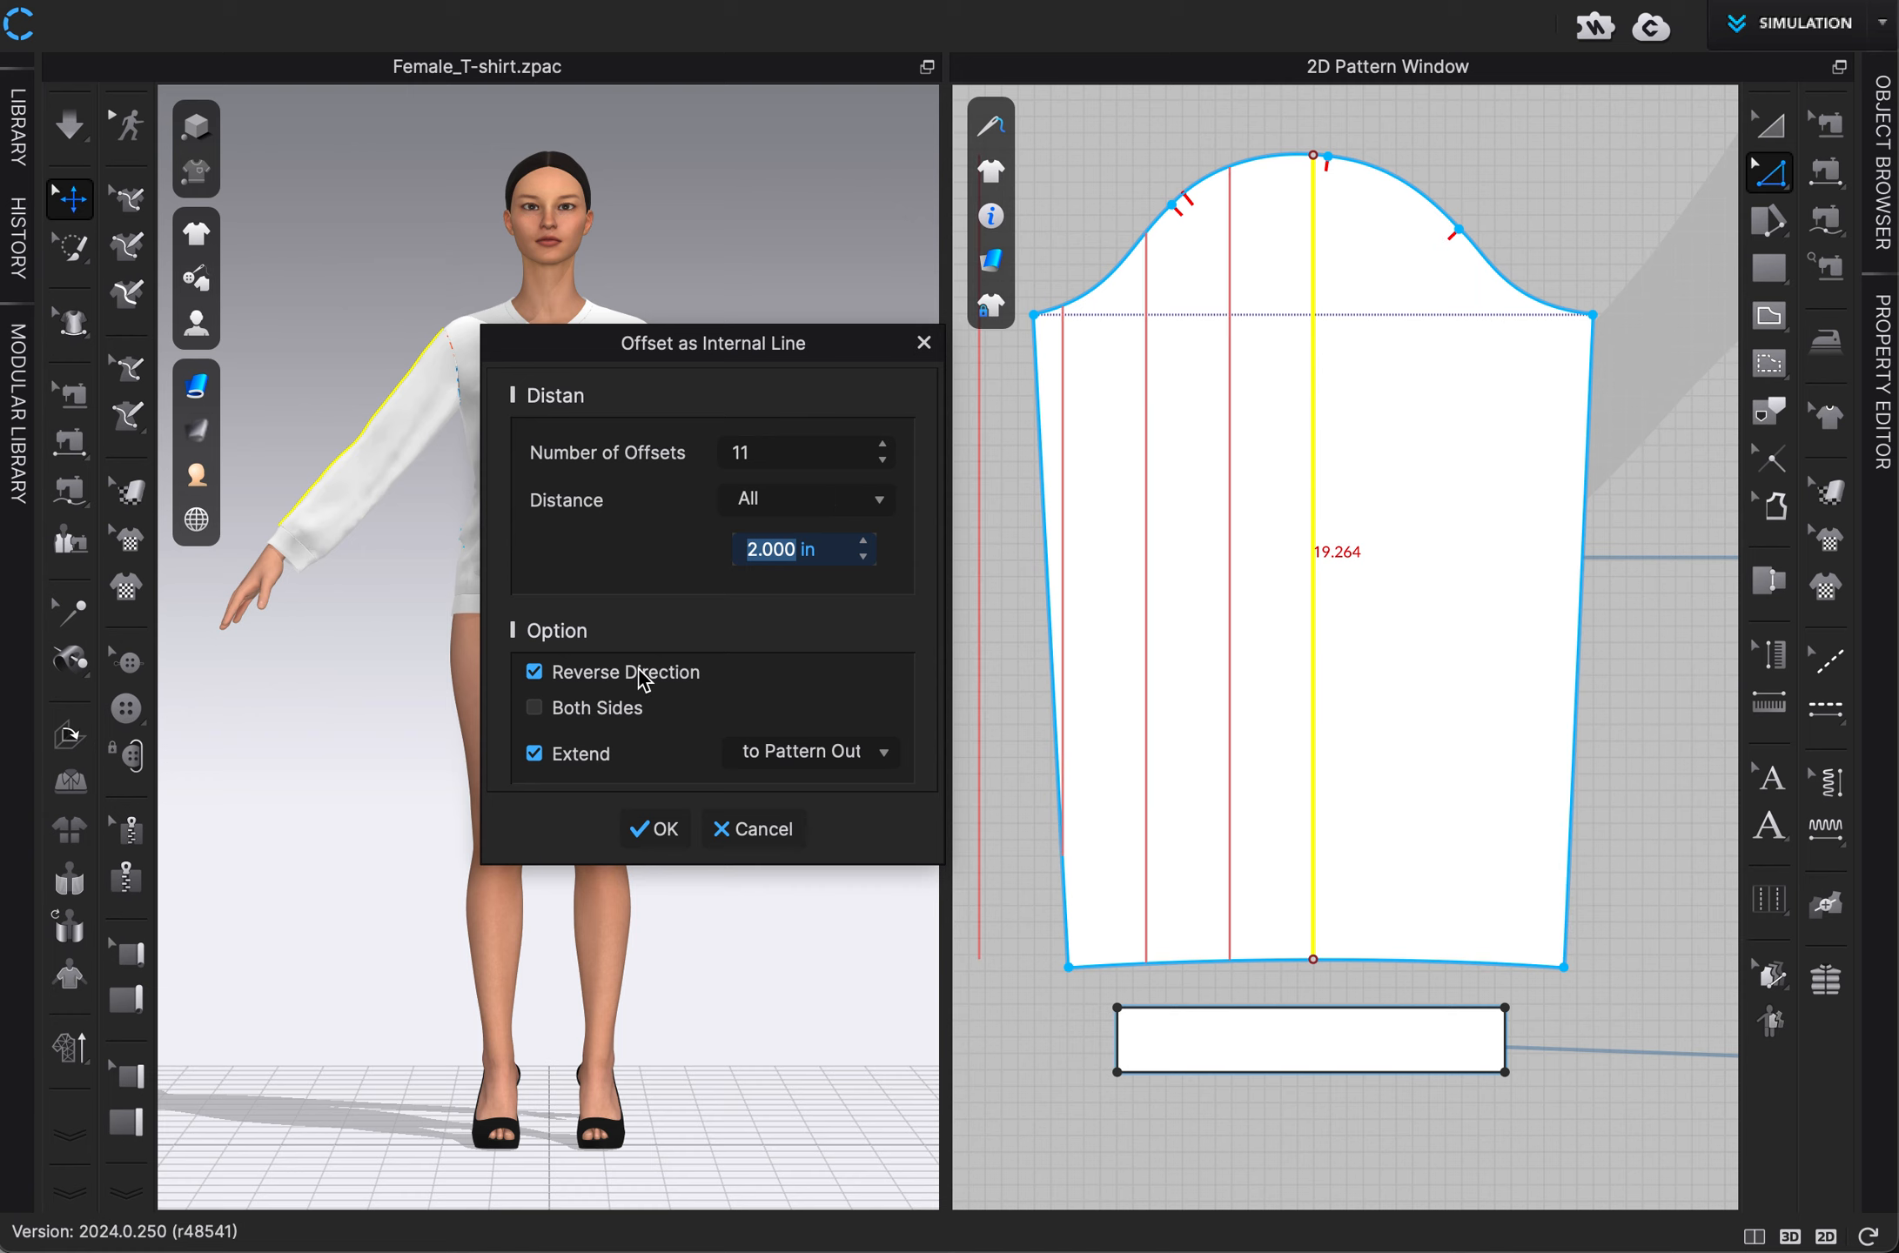
click(600, 707)
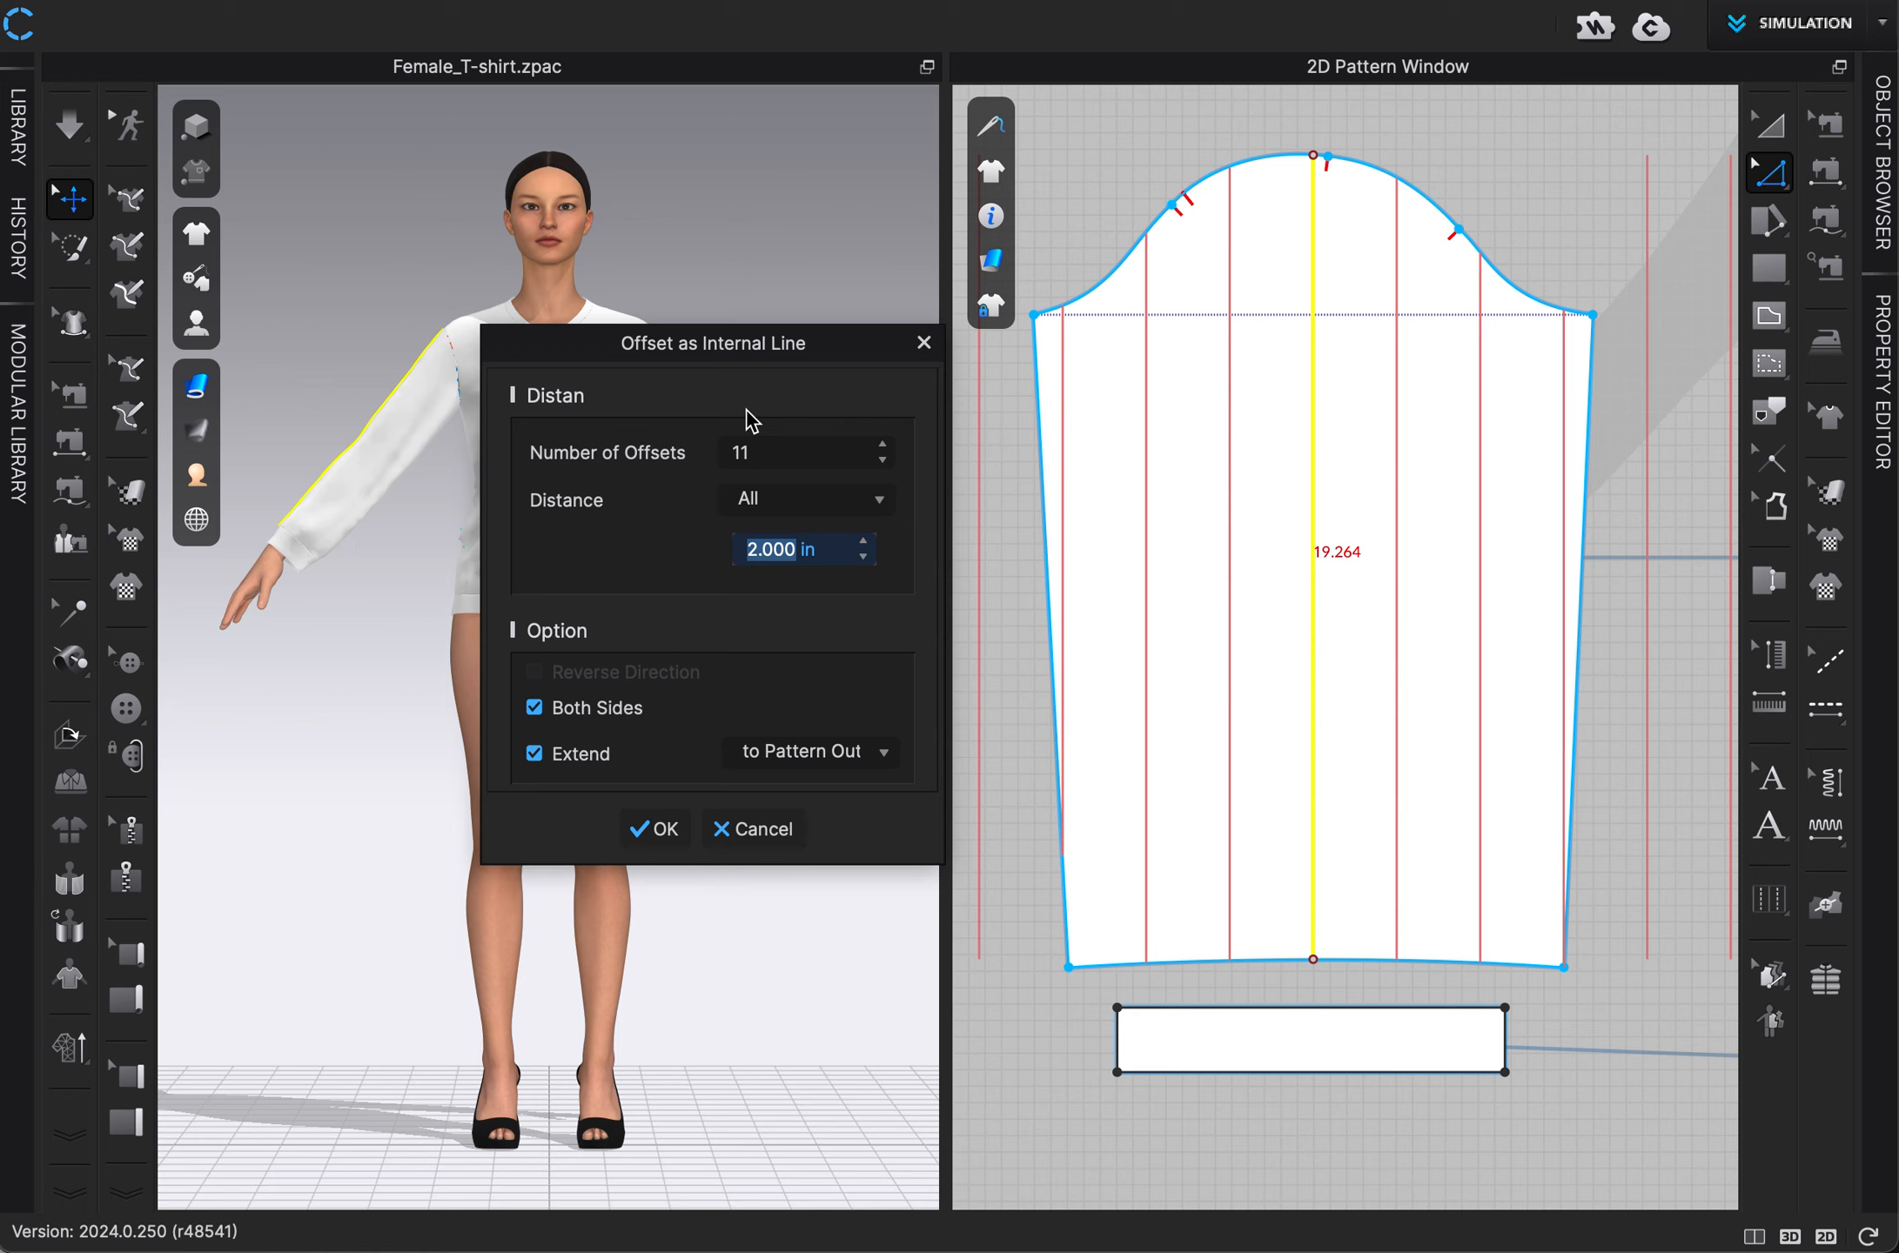
click(882, 461)
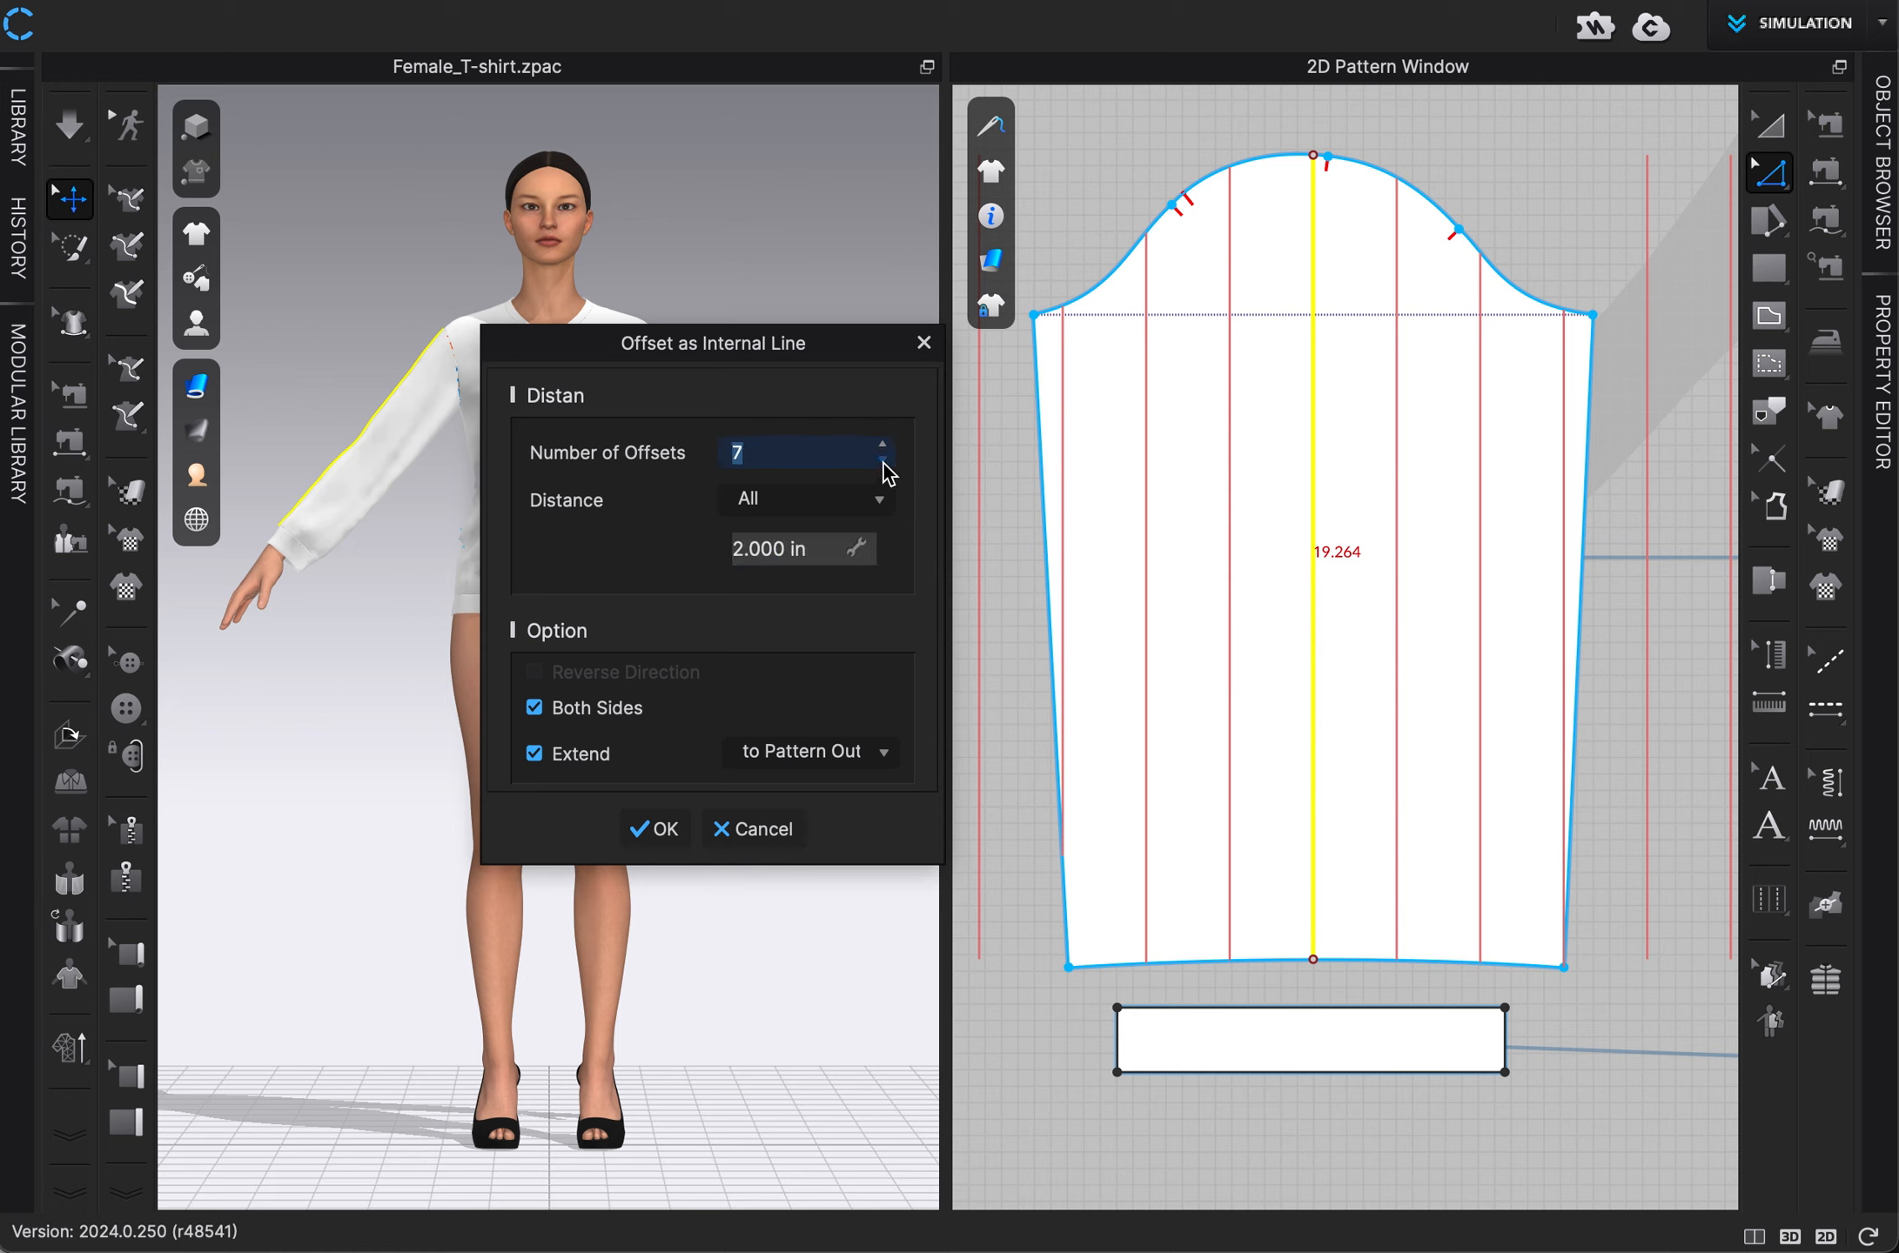
click(883, 460)
click(882, 461)
click(882, 461)
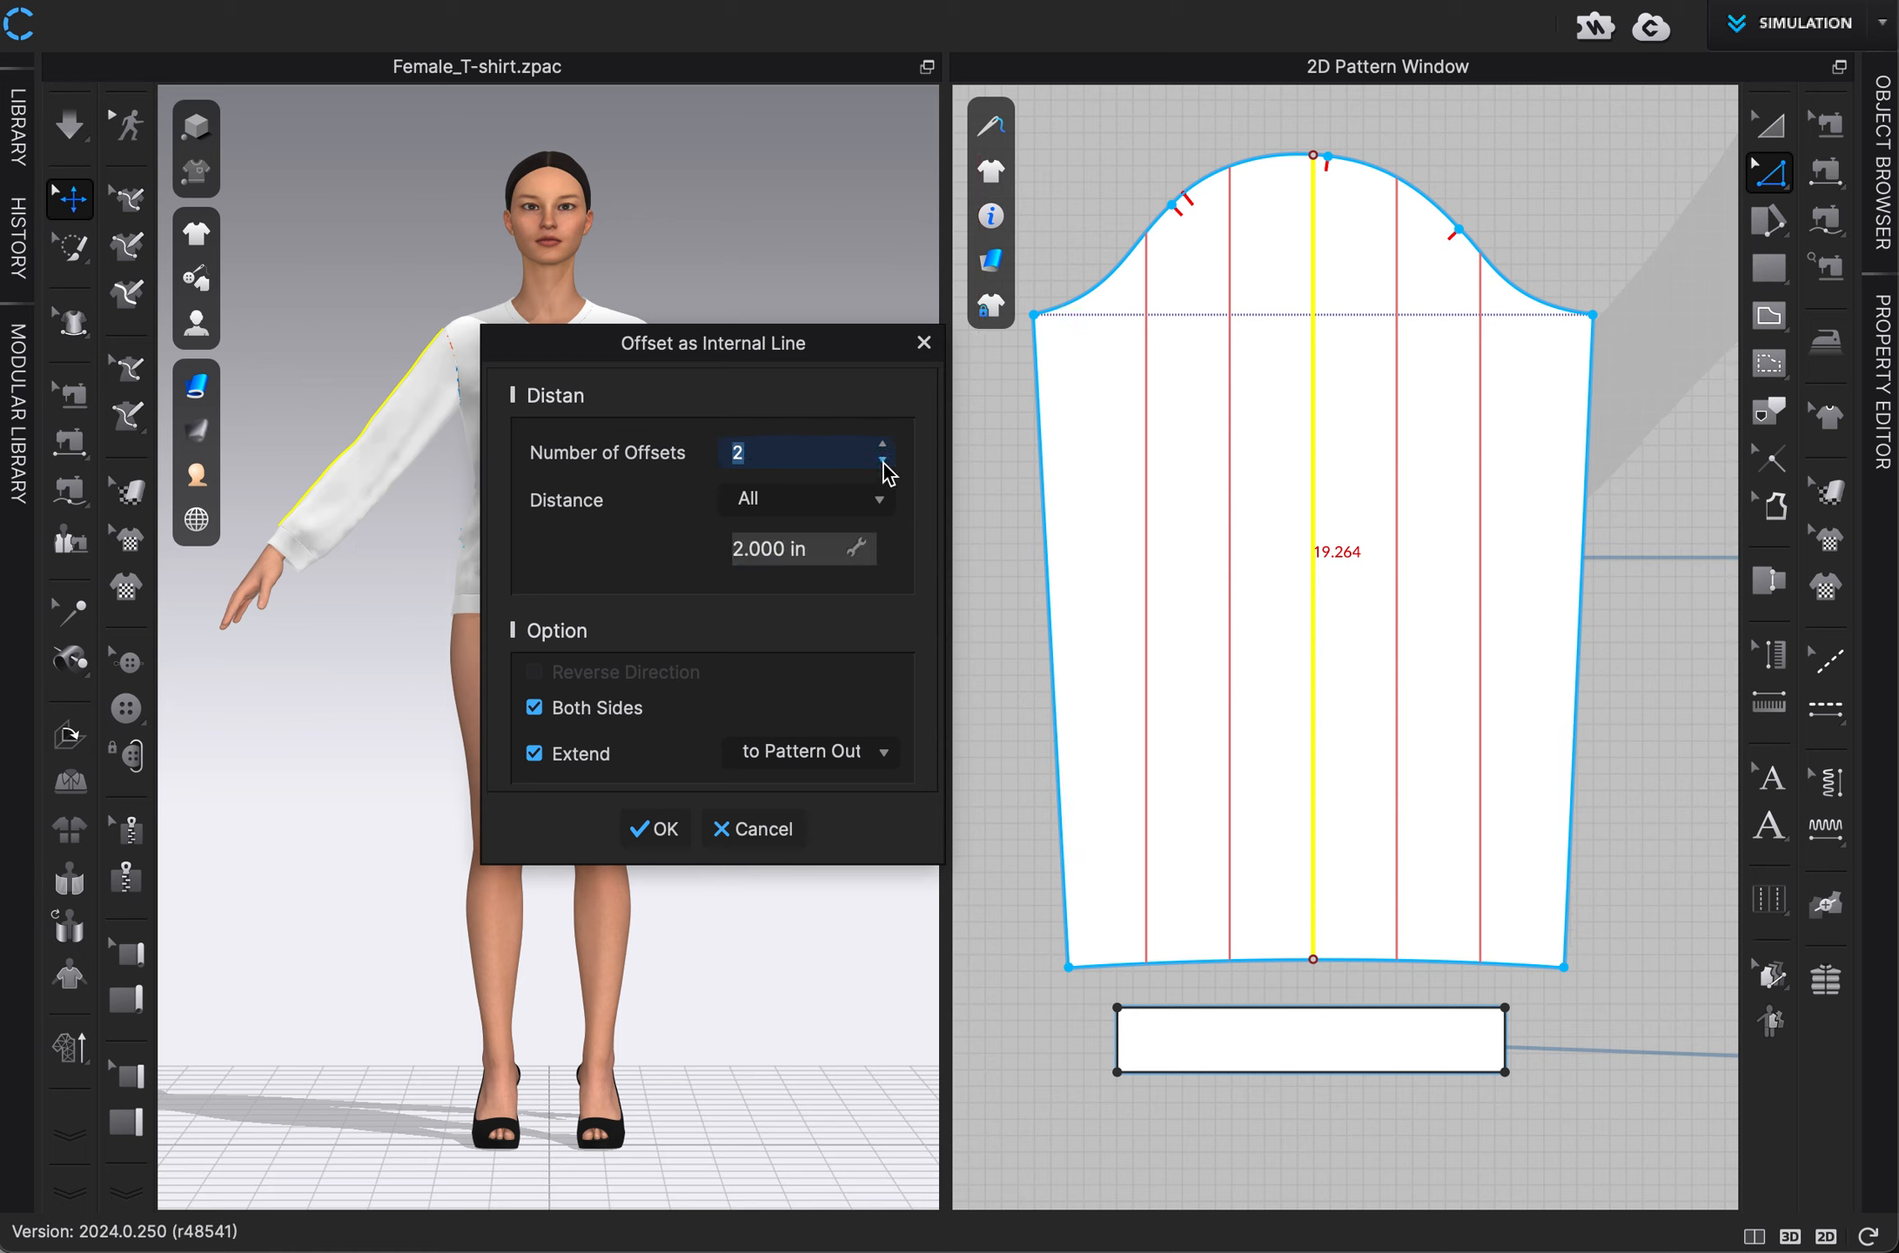
click(883, 446)
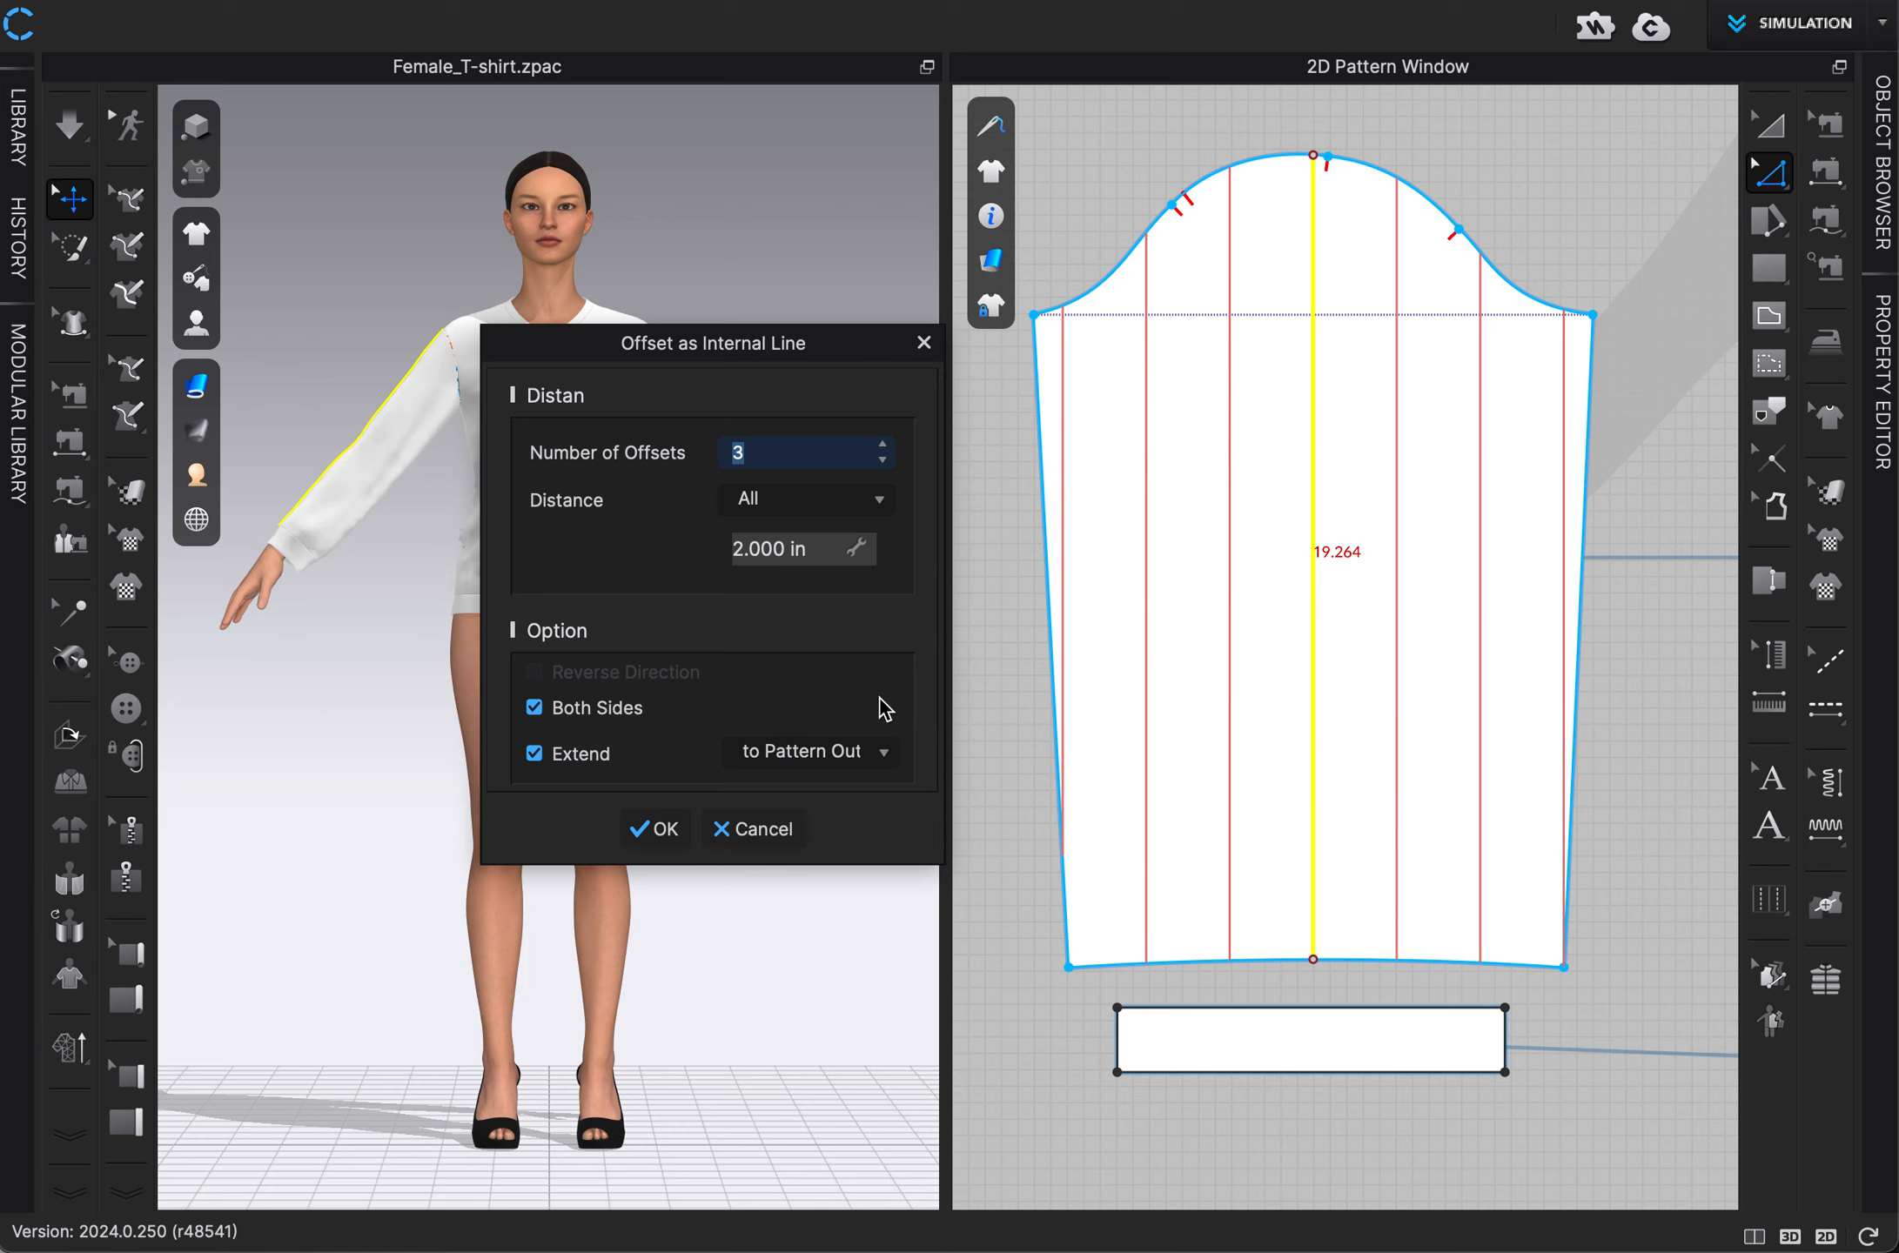
click(659, 832)
click(1665, 288)
Draw a horizontal internal line about 11.4 in long just above the left sleeve's hem, starting at its left side edge.
click(1769, 315)
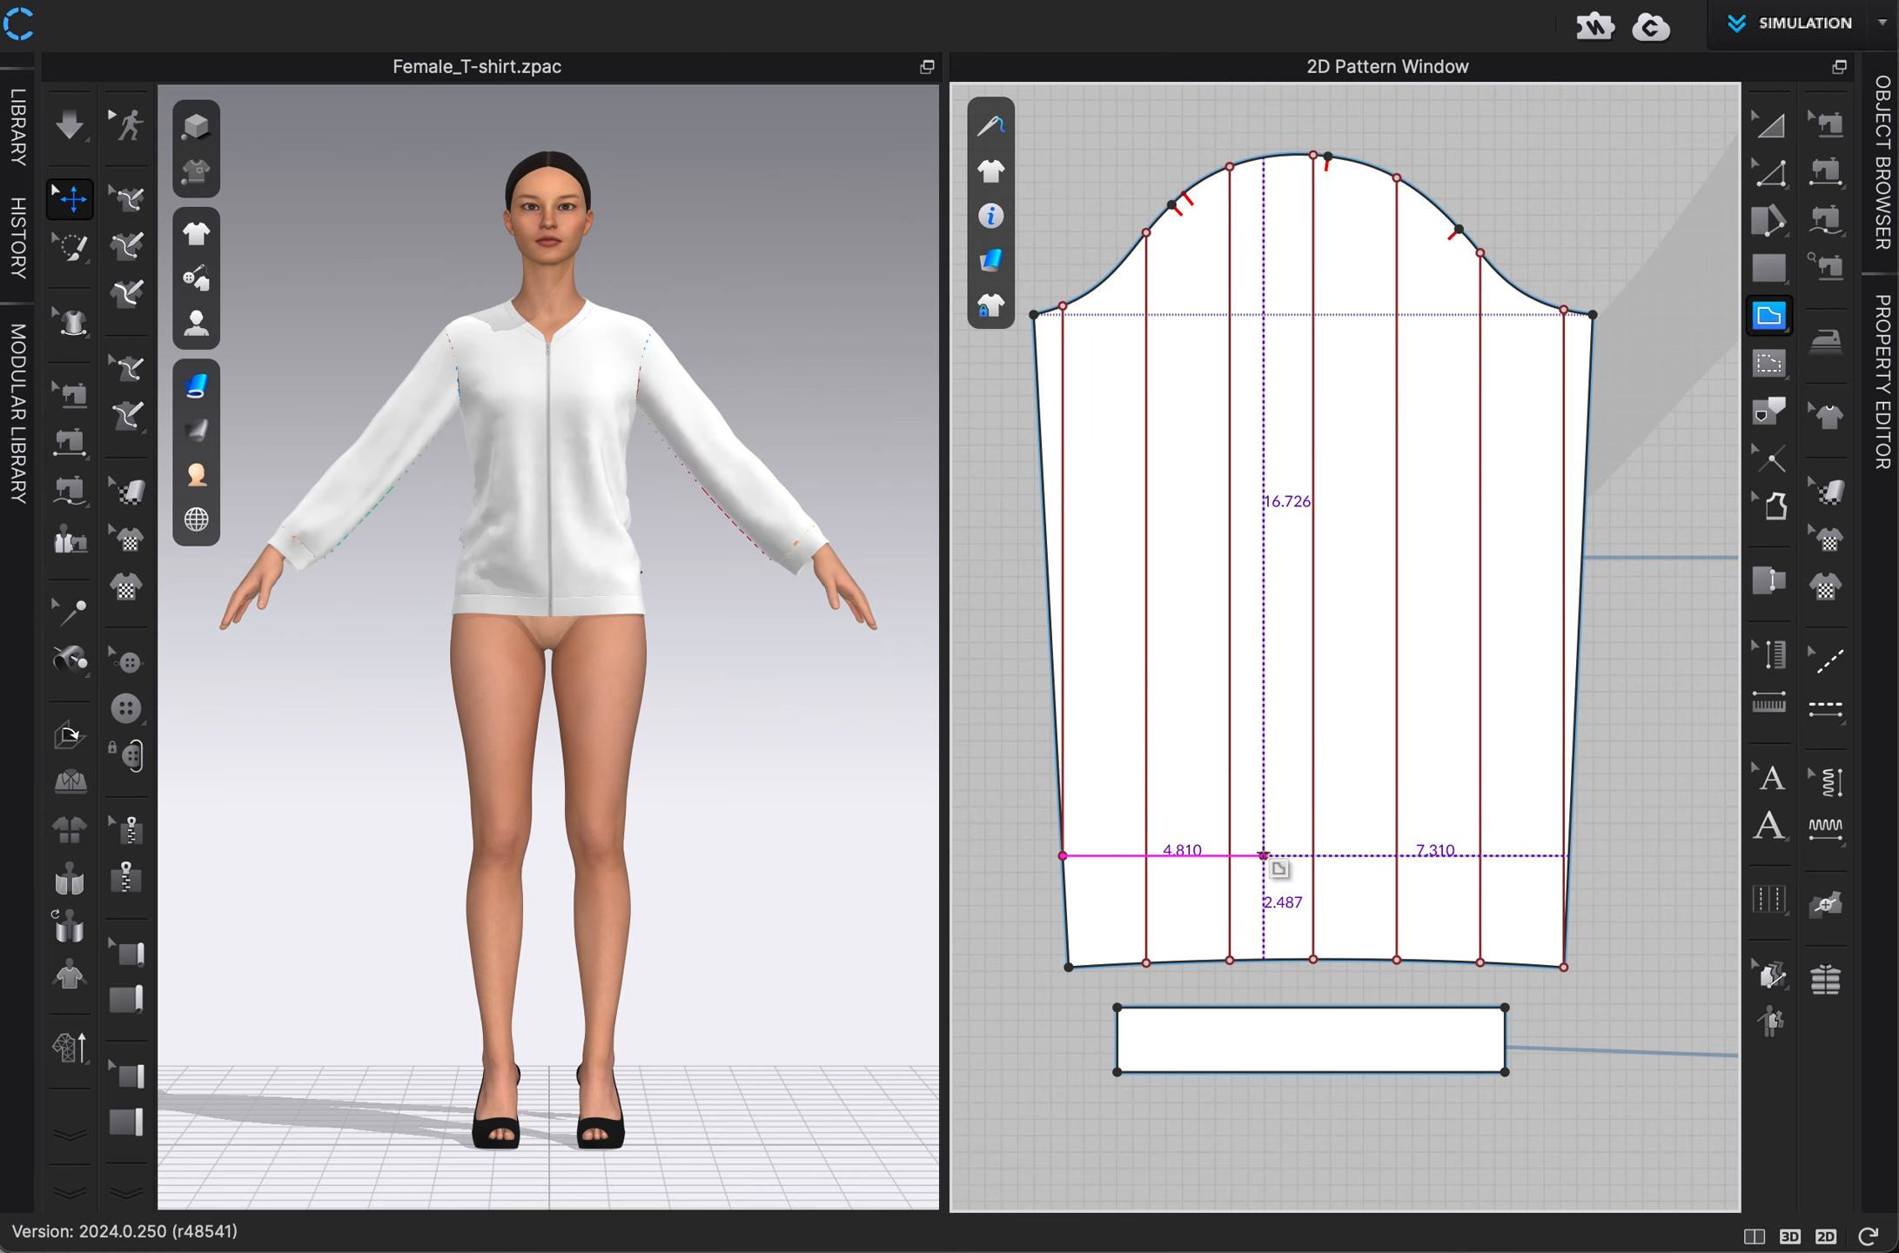
click(1063, 892)
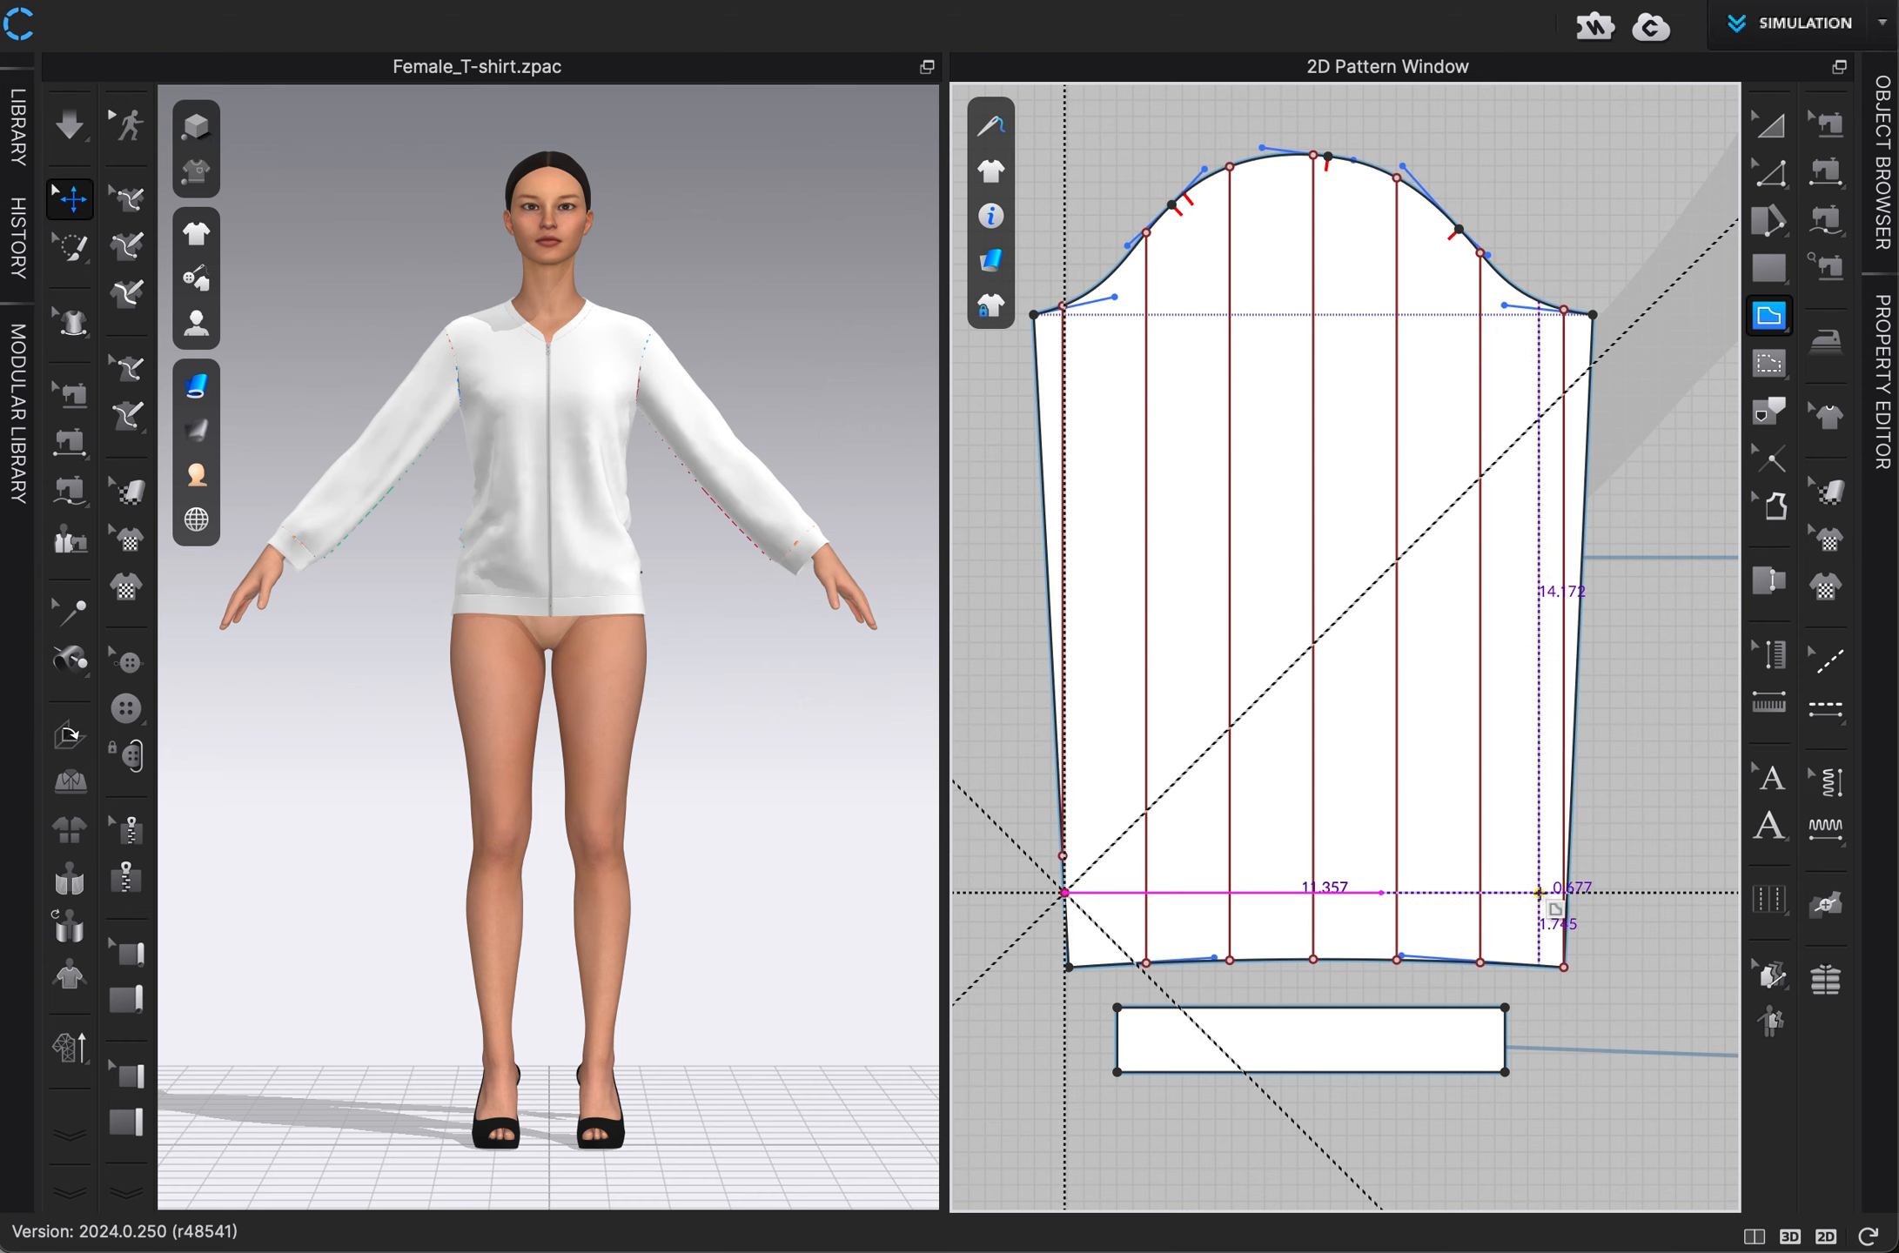
click(1539, 892)
Extend the horizontal internal line above the left sleeve's hem to the pattern outline.
click(1769, 173)
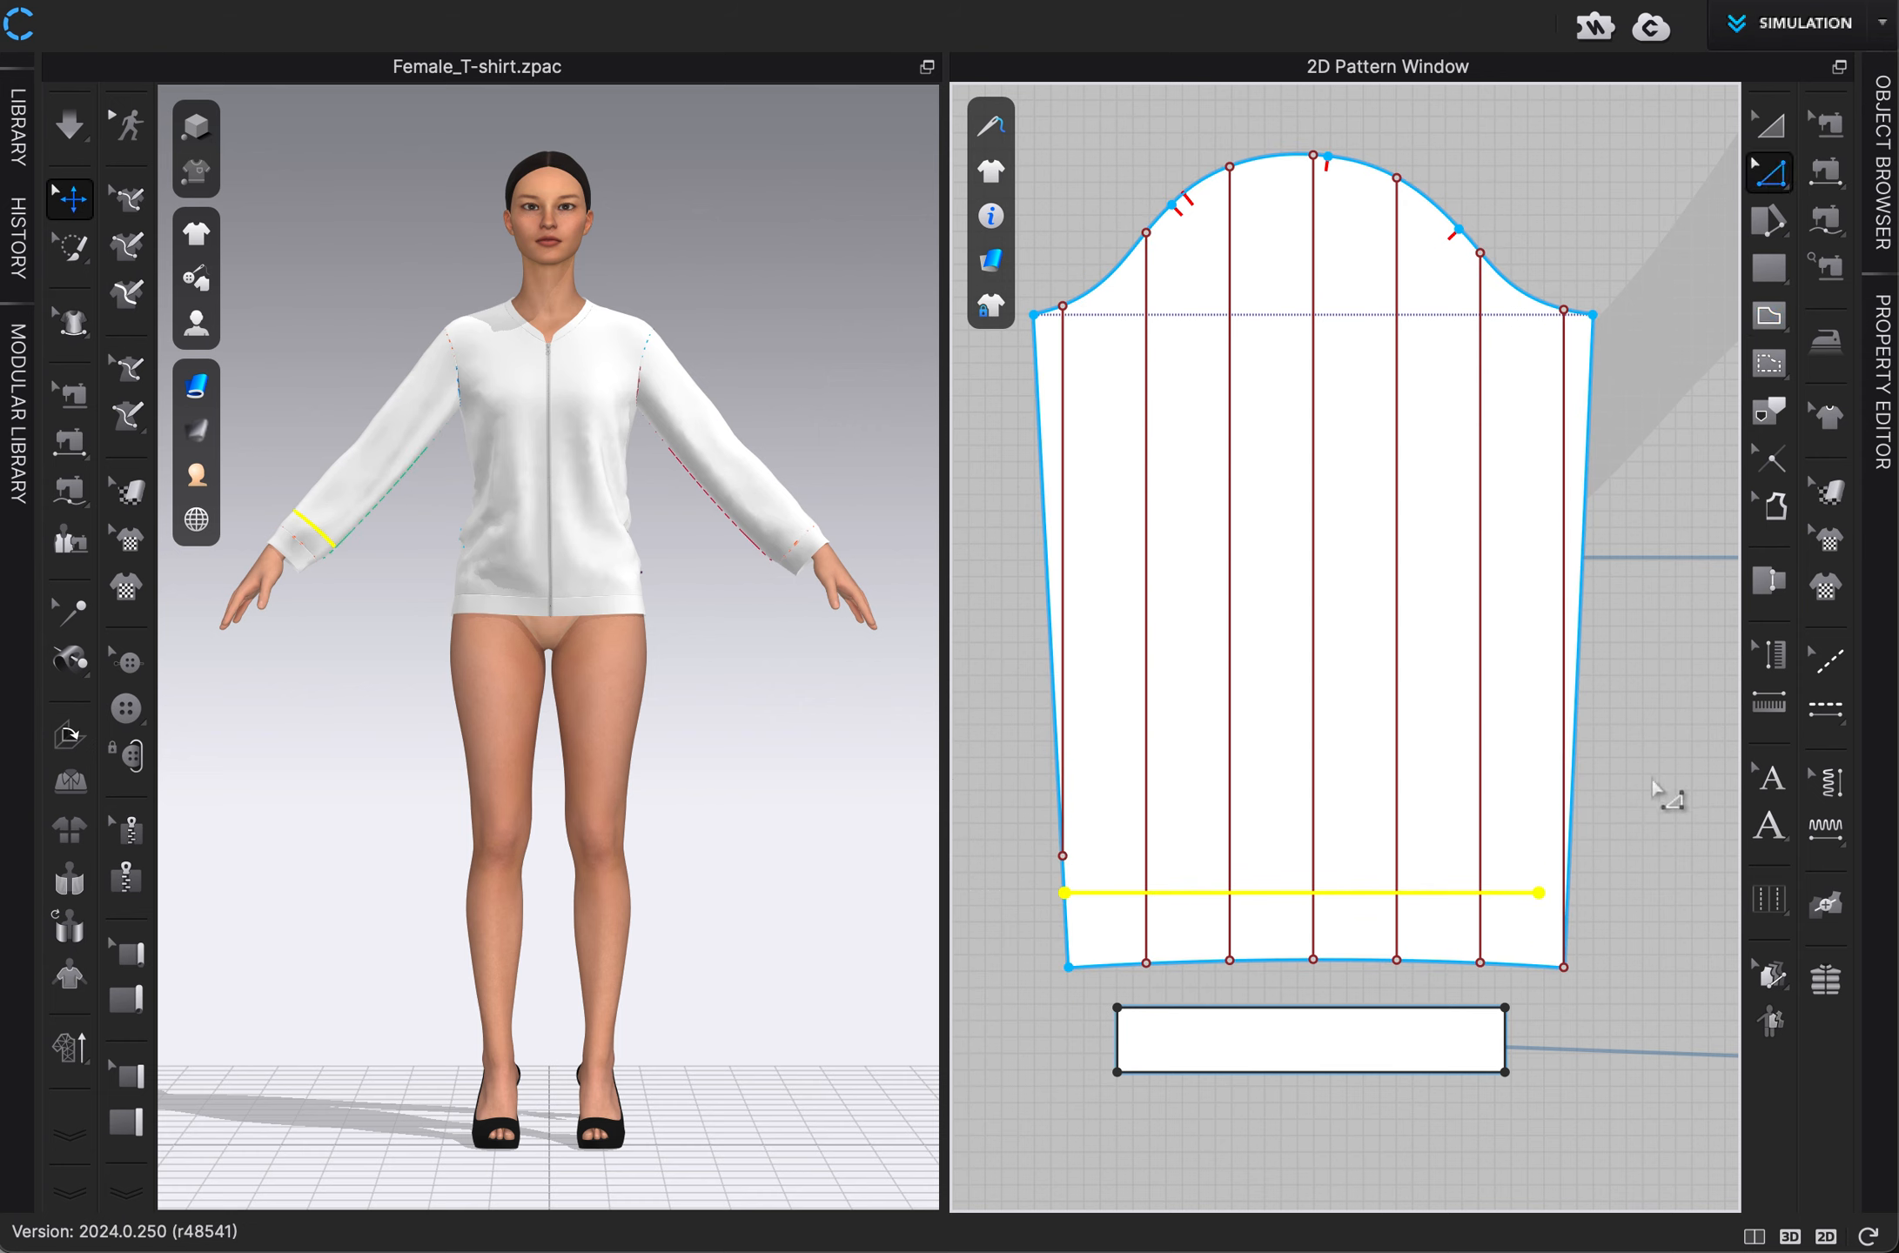
right_click(1425, 899)
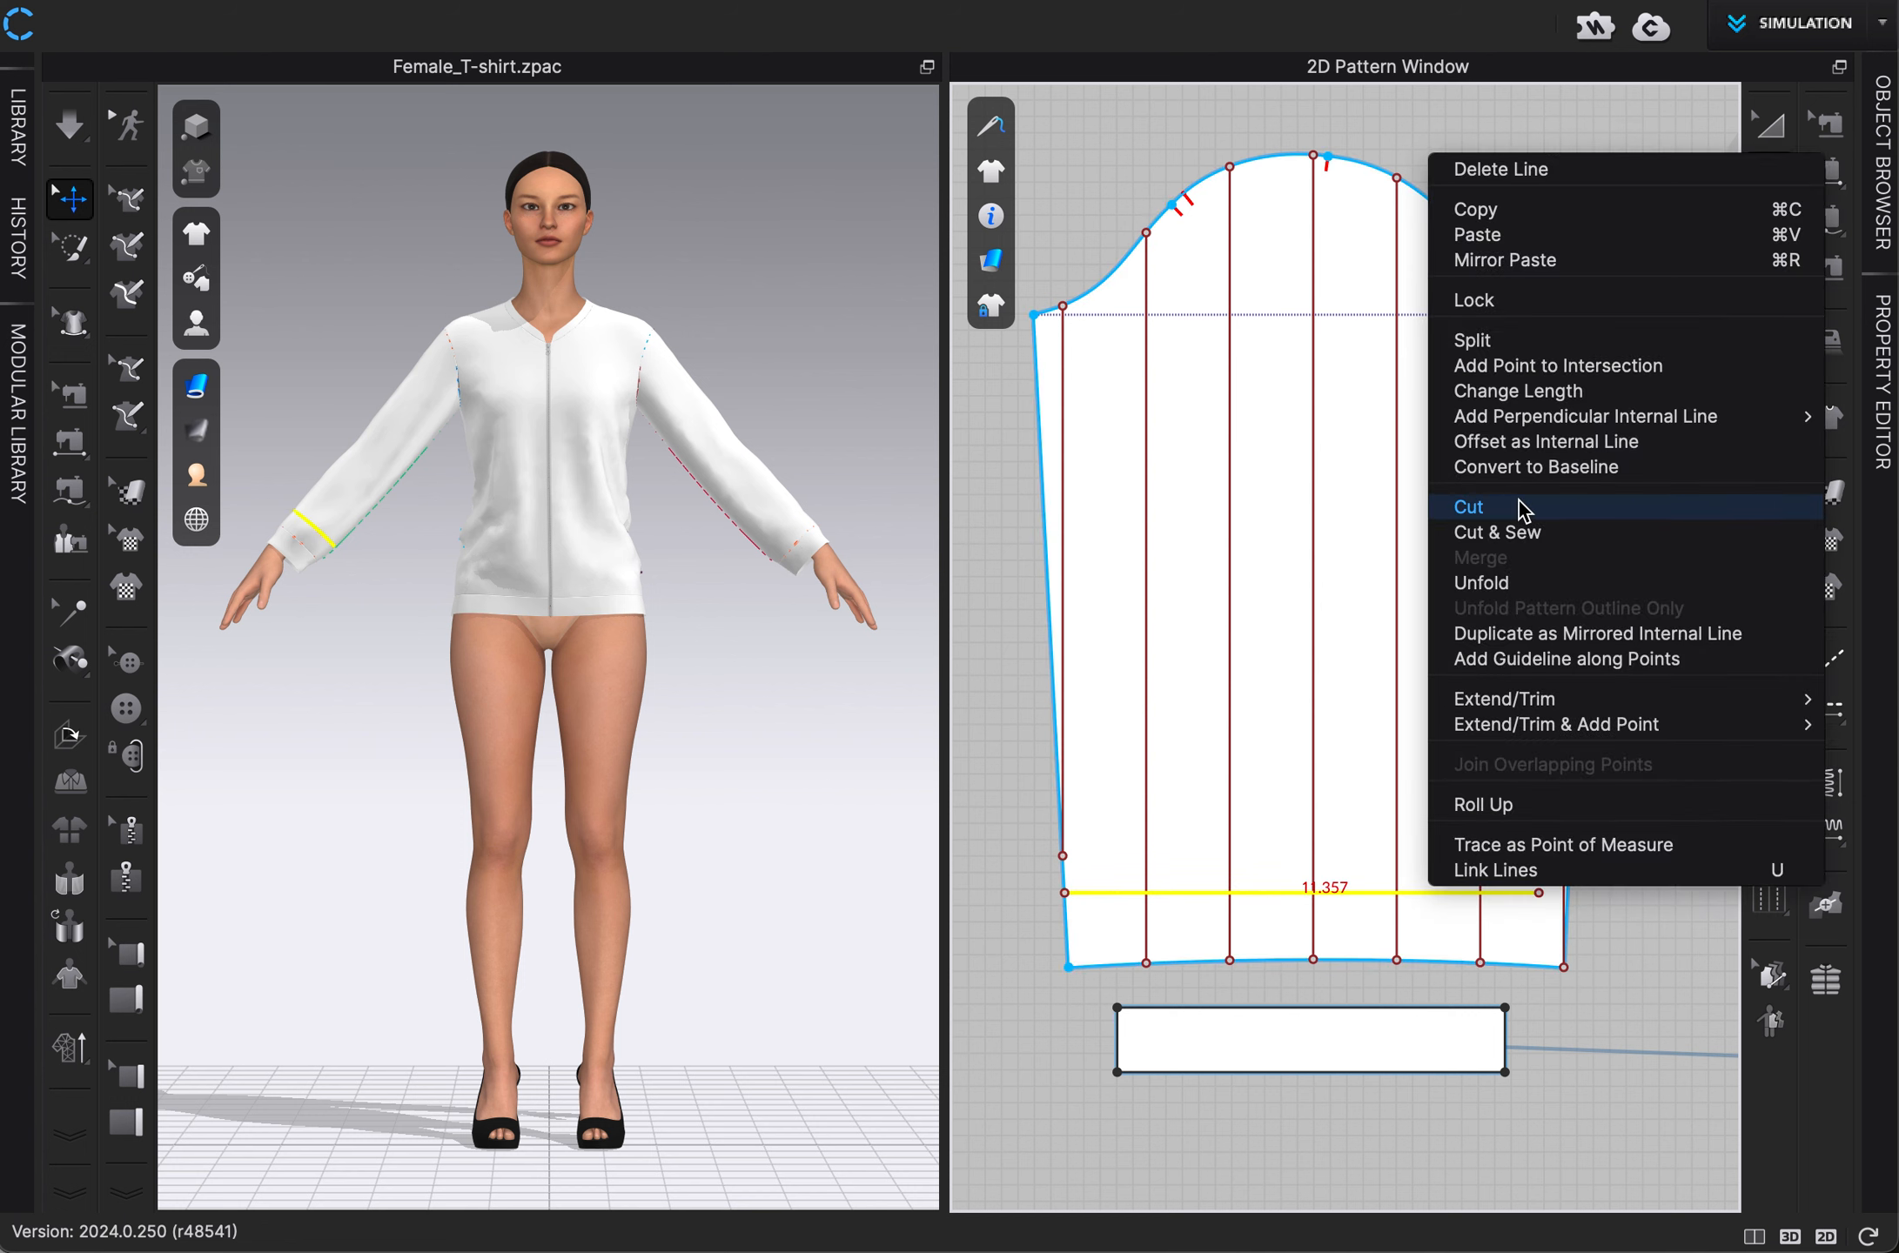
mouse_move(1504, 699)
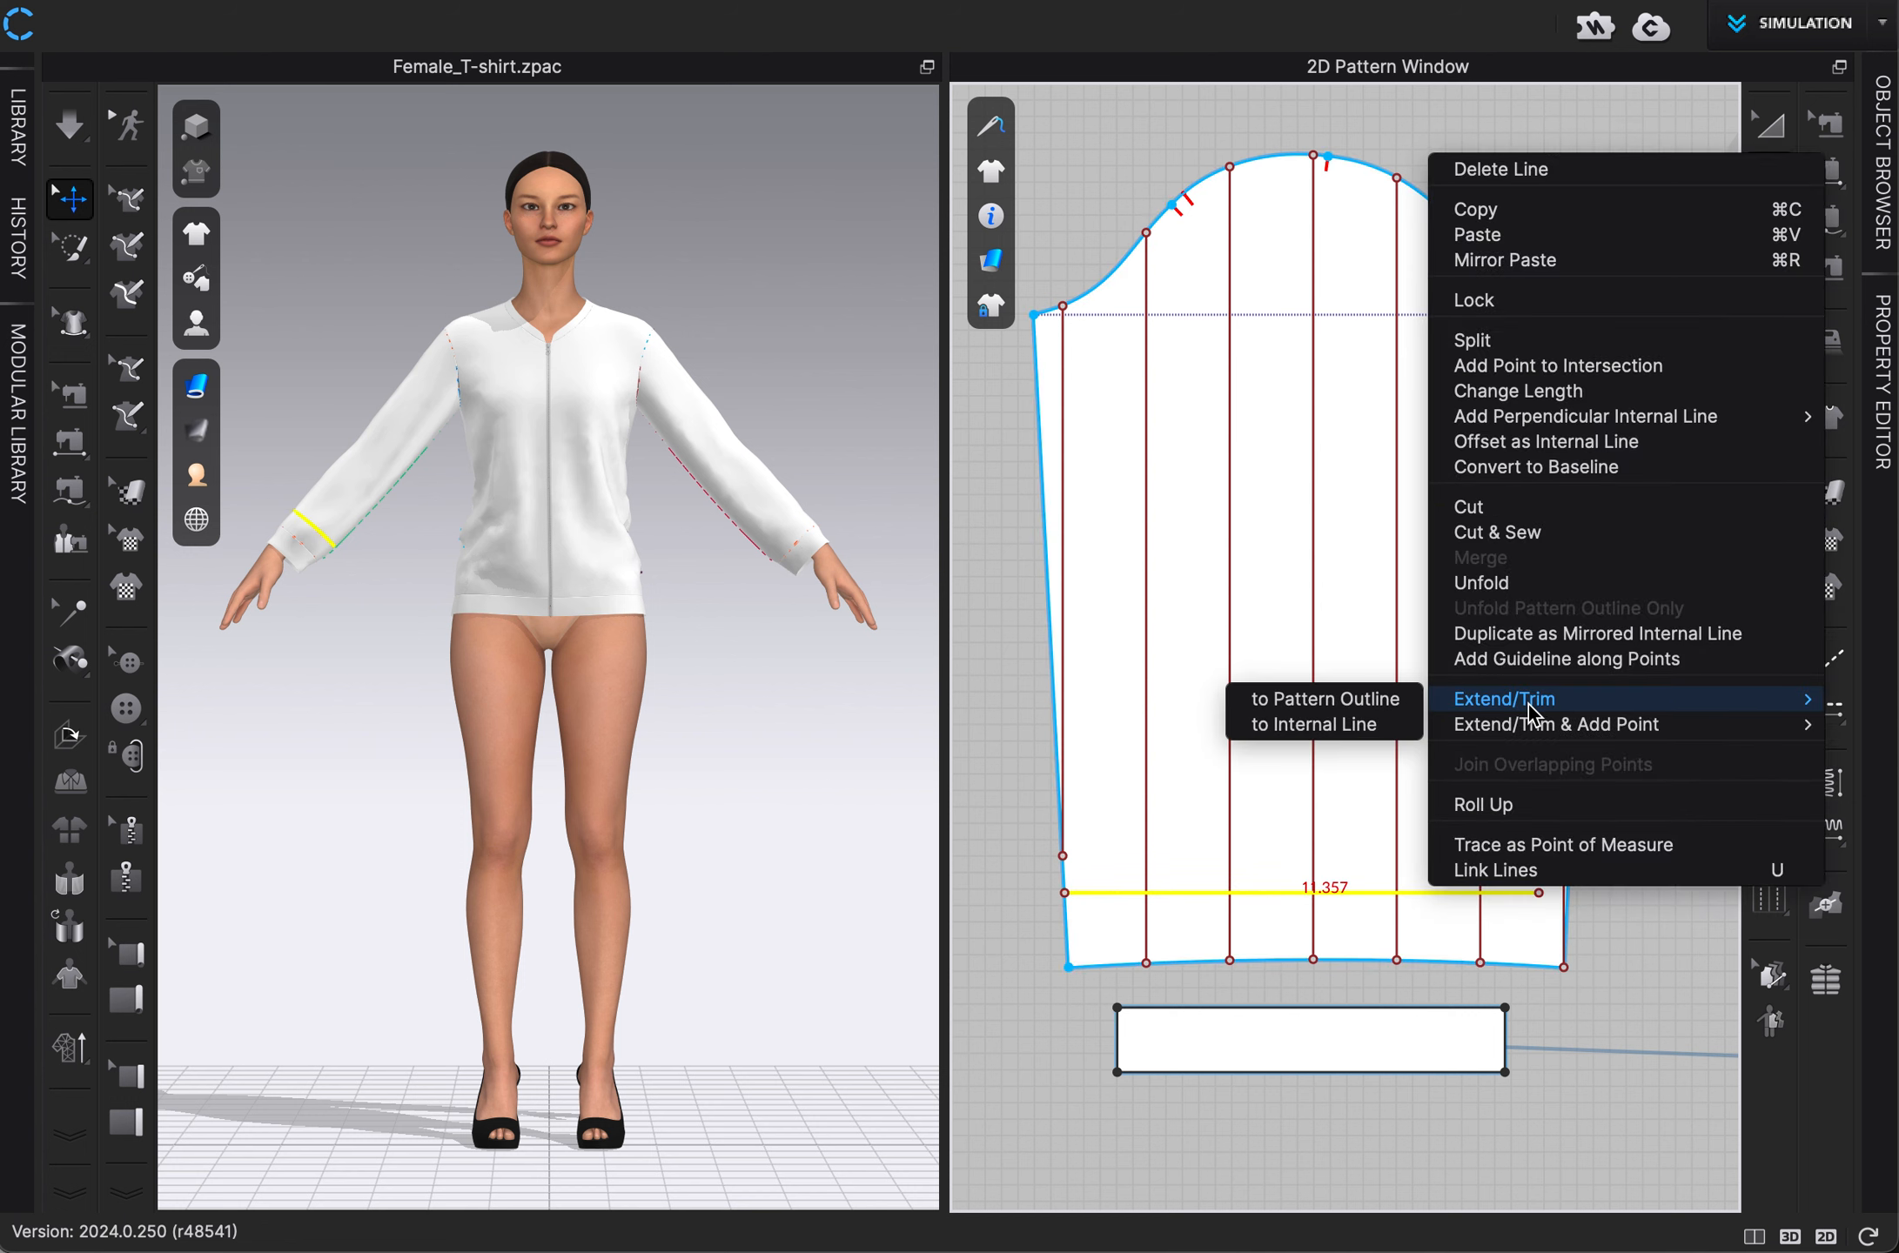
click(1386, 705)
click(1624, 905)
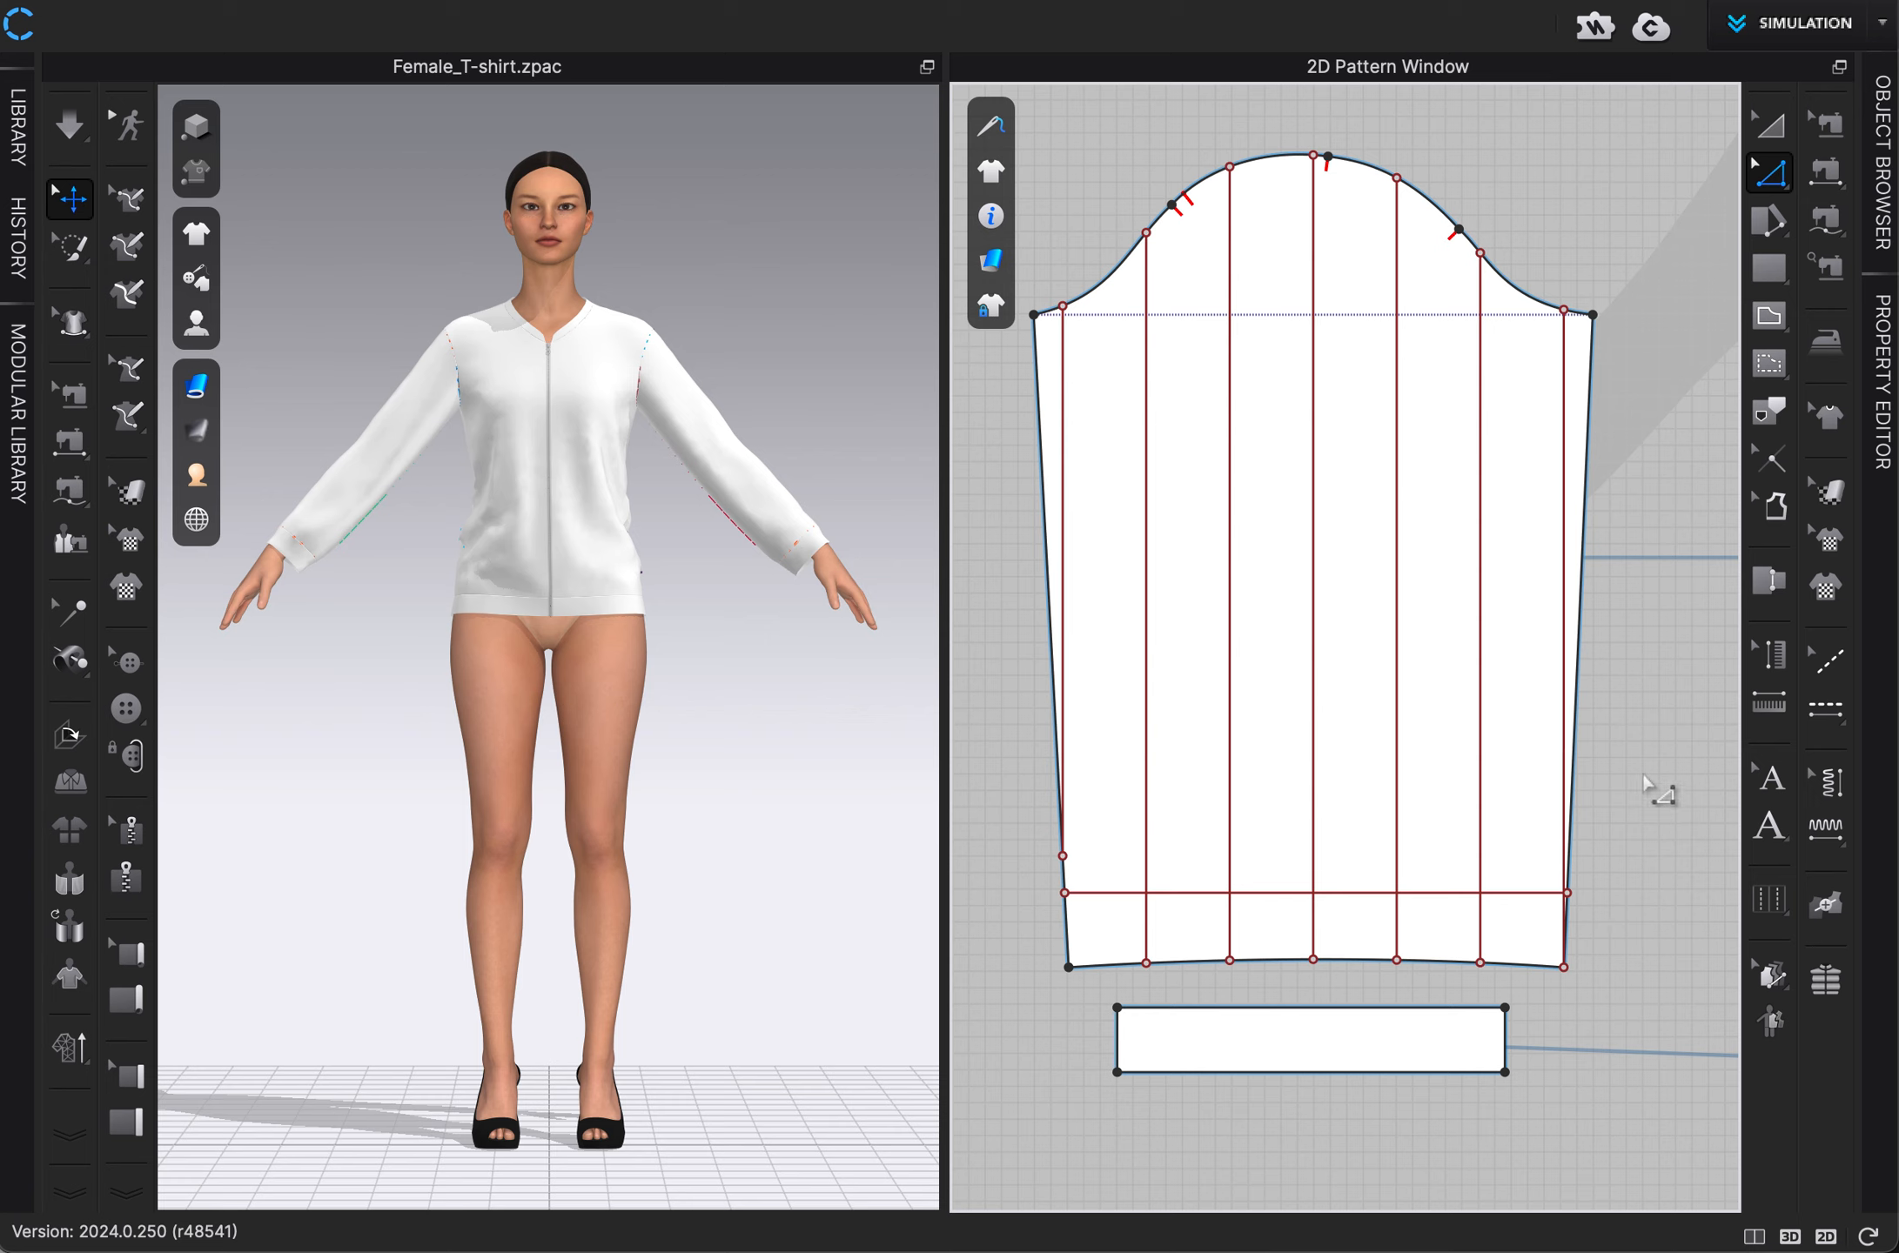
Offset the left sleeve's horizontal line upward only as 8 internal lines spaced 2 in apart, extended to the pattern outline.
right_click(1441, 892)
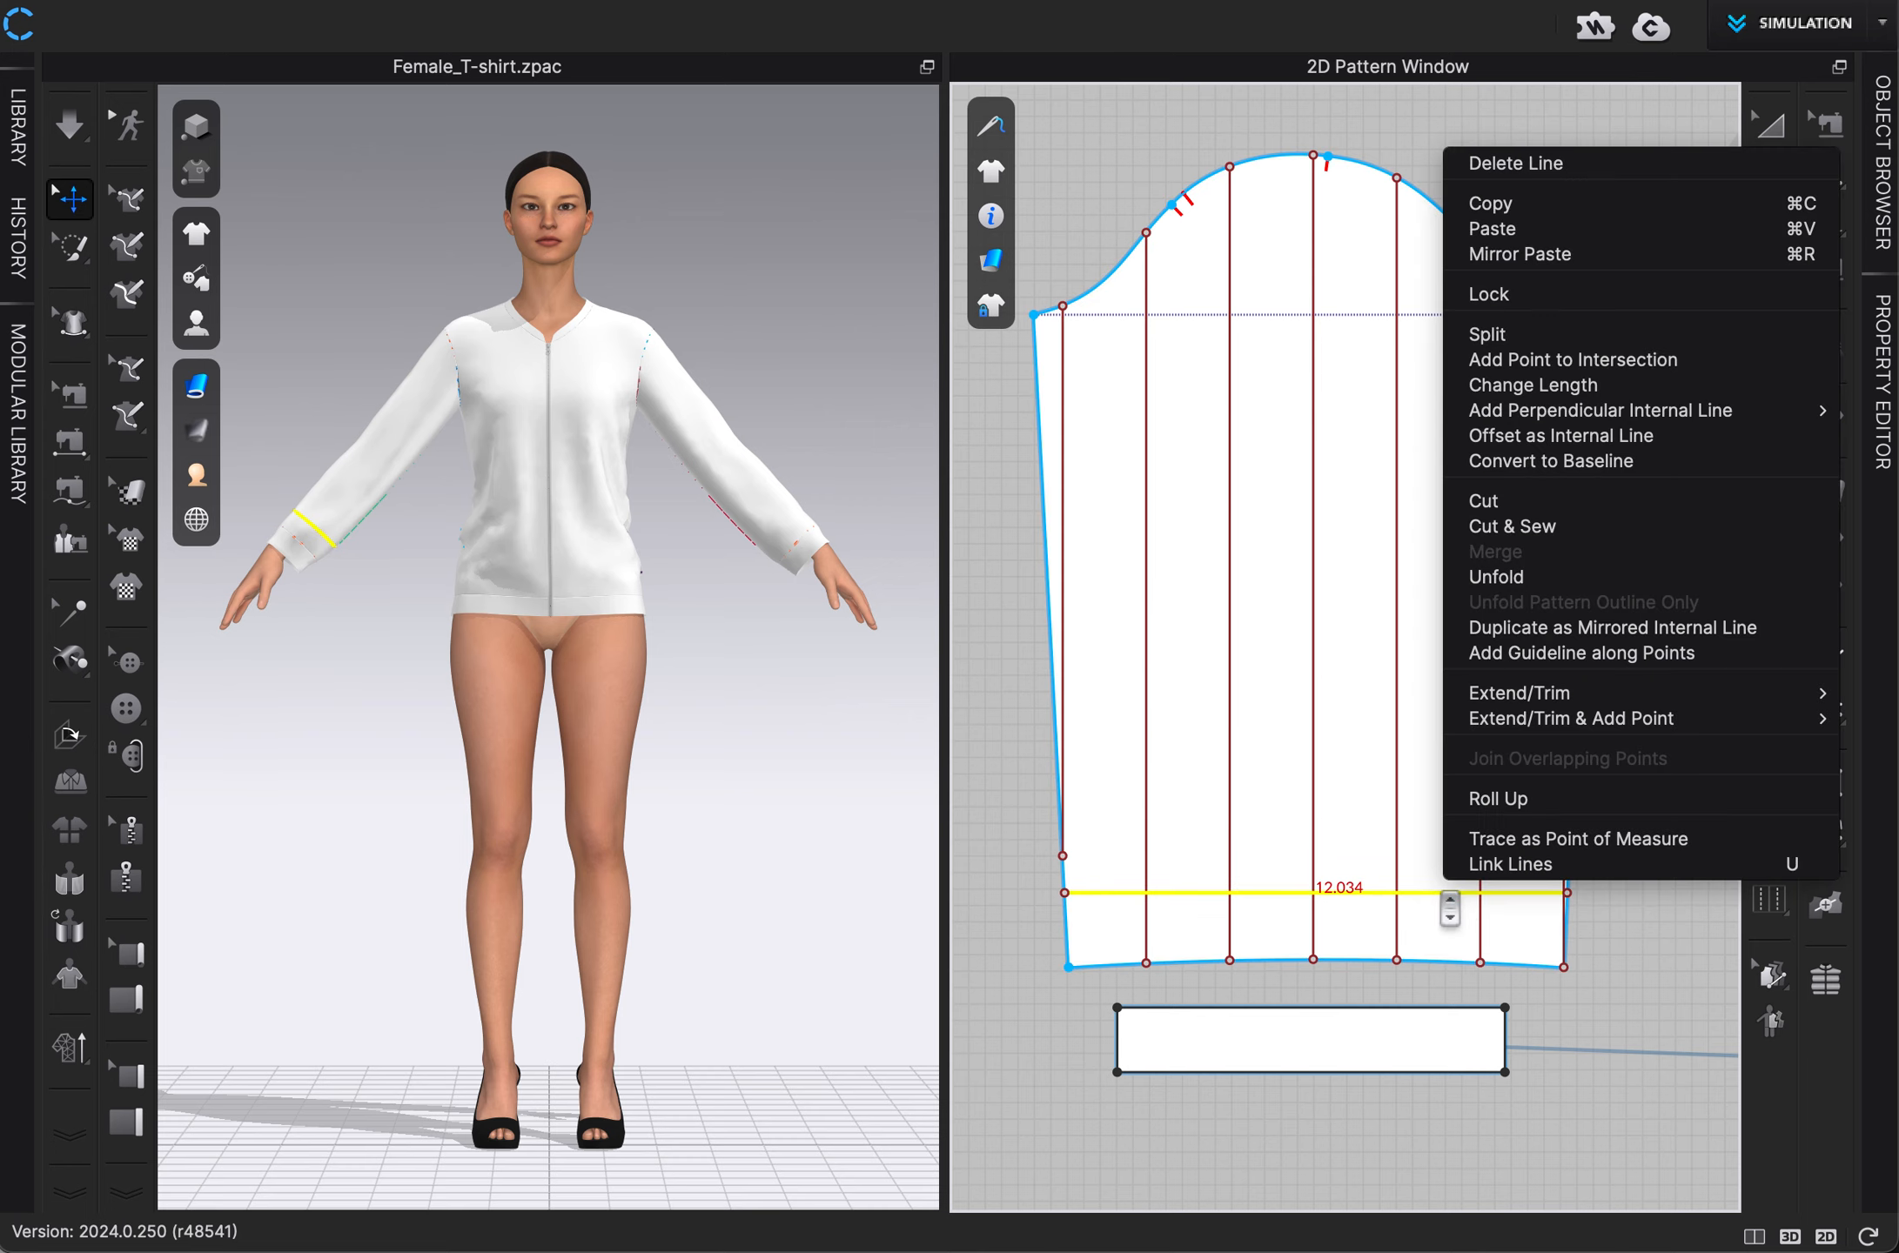
click(1537, 436)
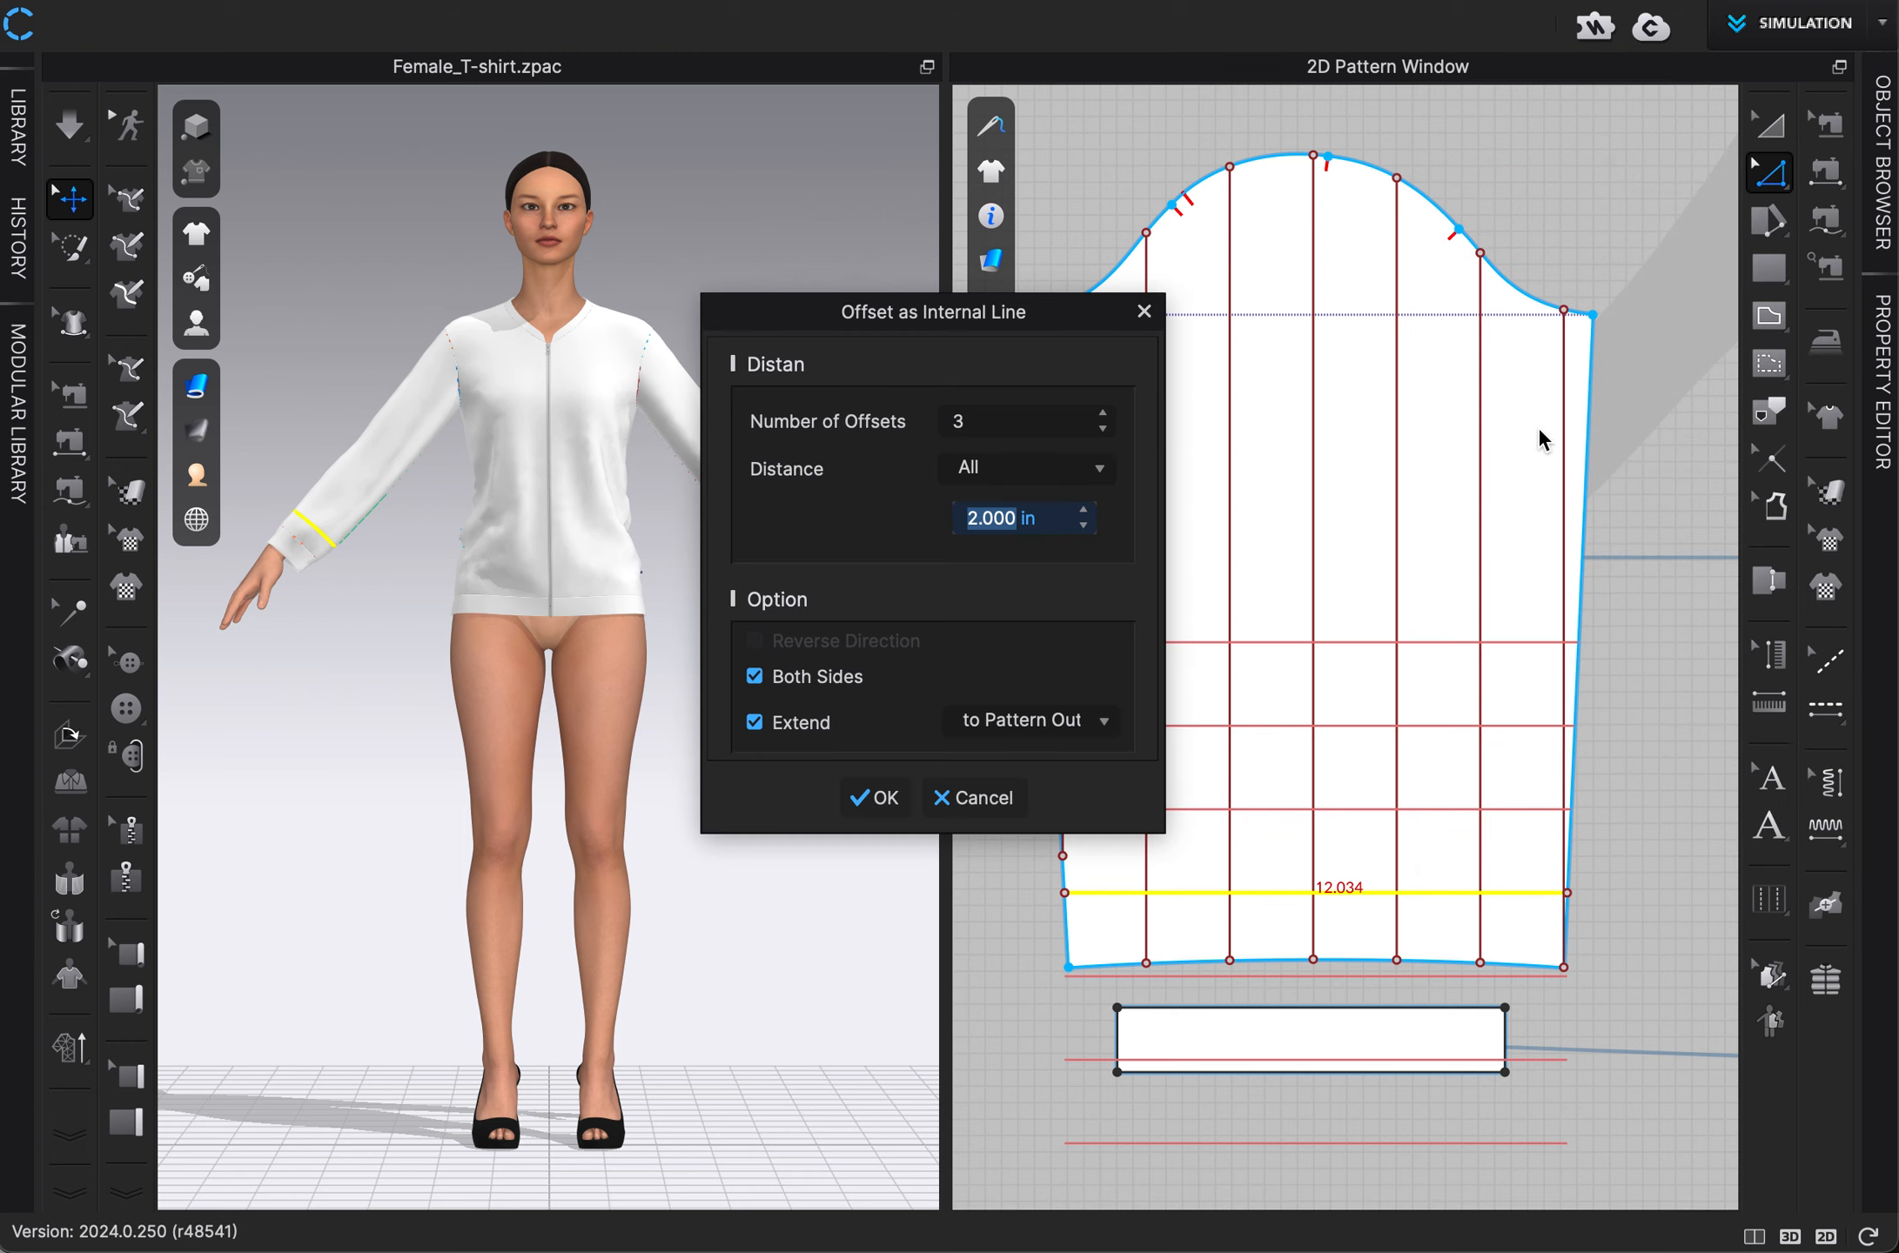
drag(983, 311, 657, 307)
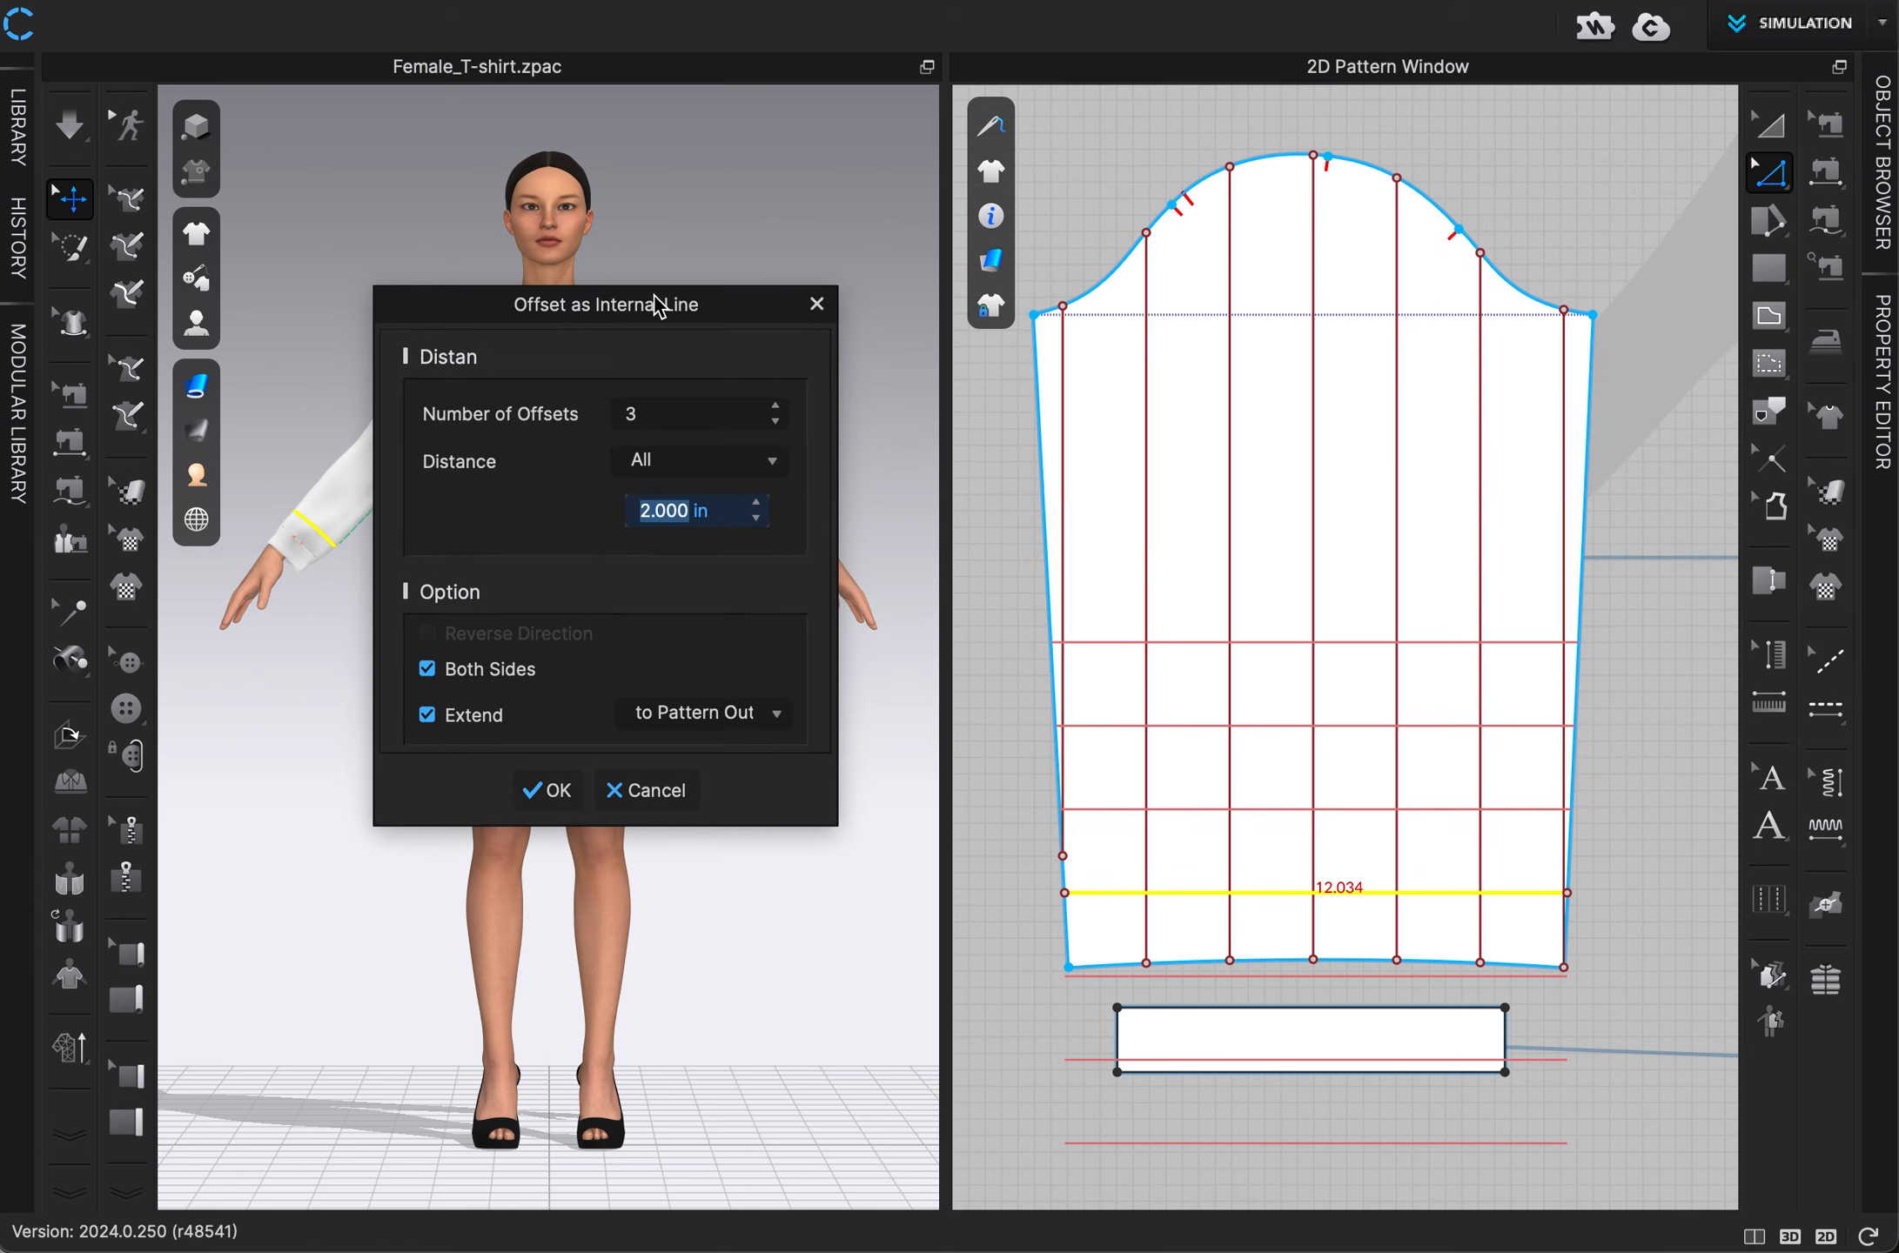
click(486, 670)
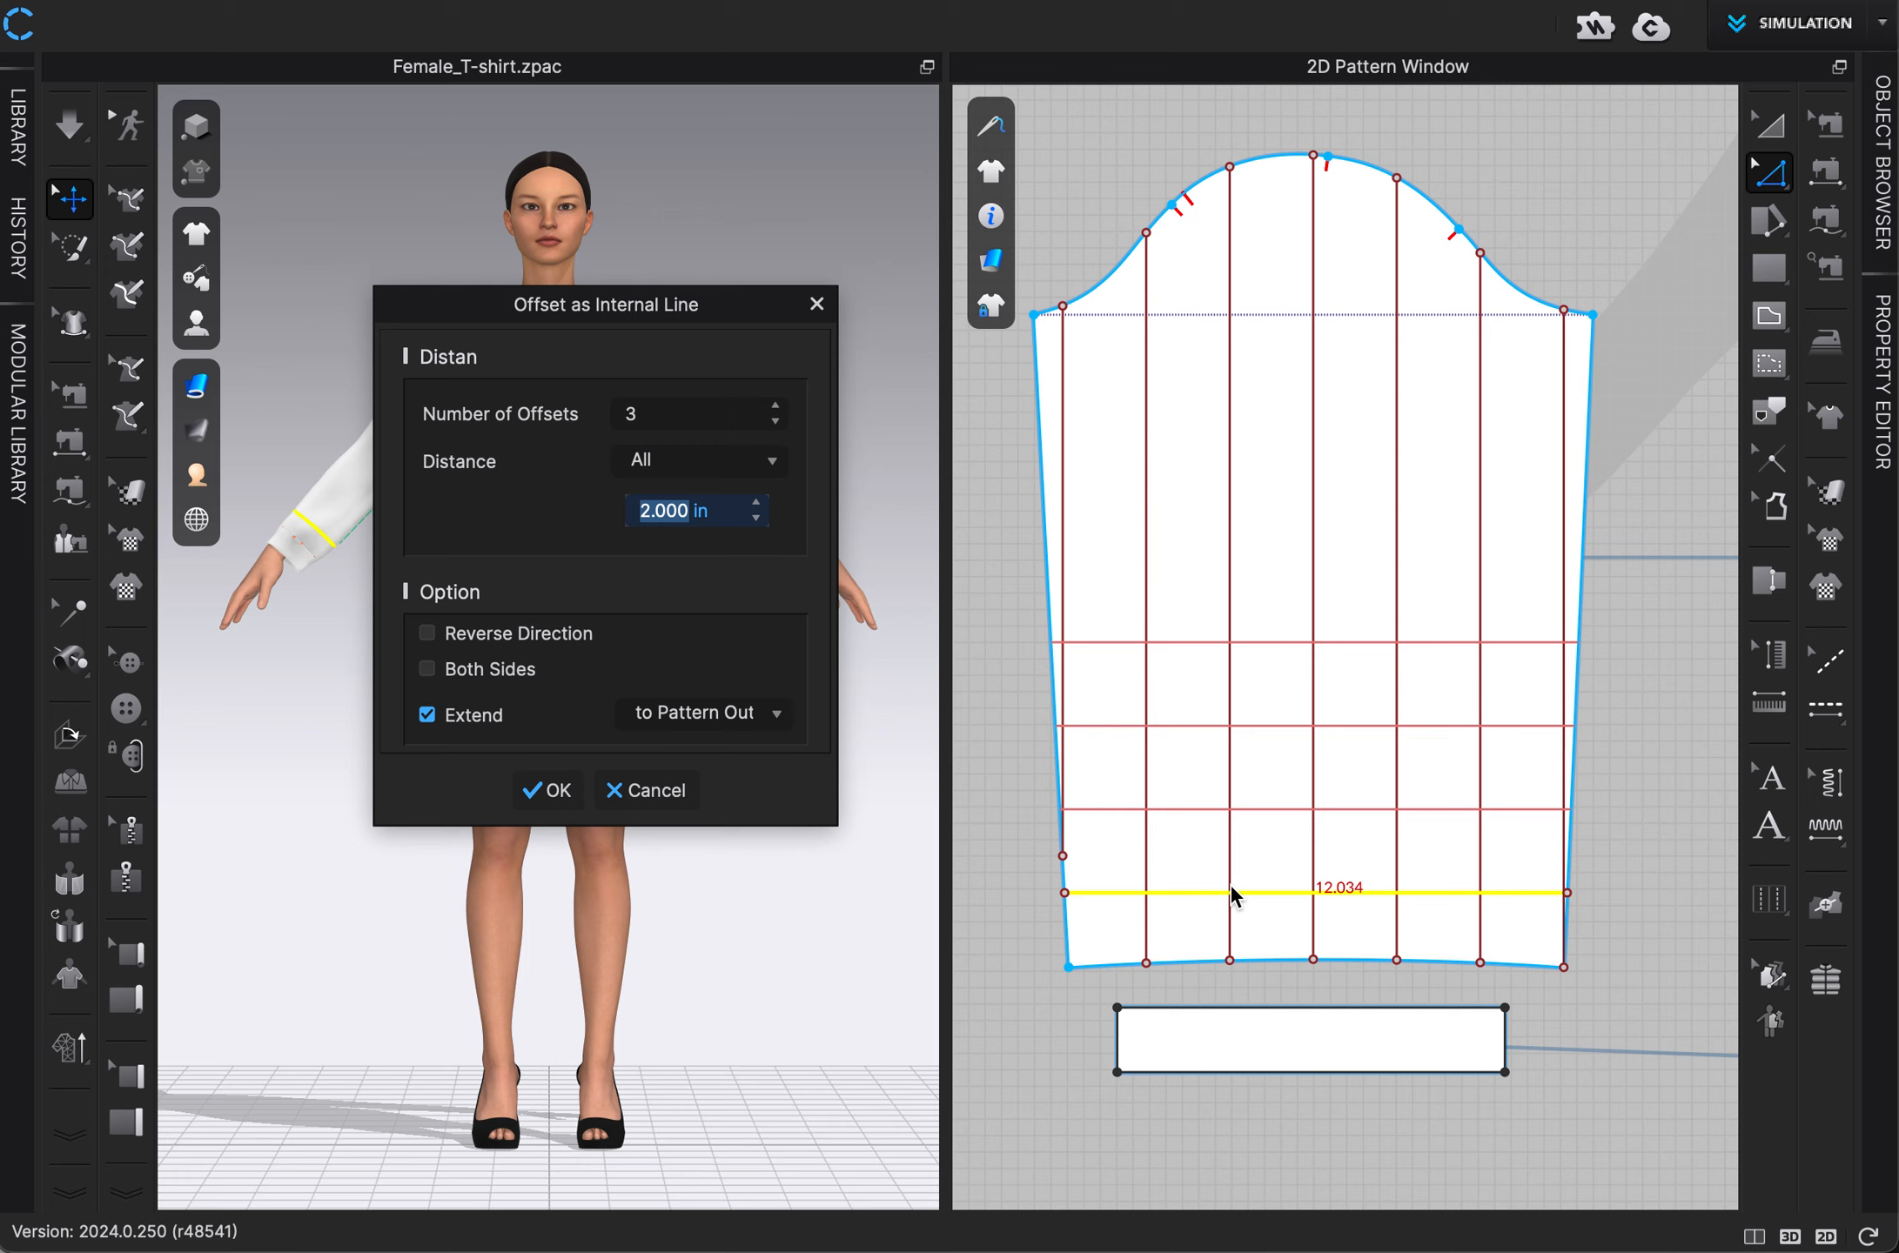
click(780, 403)
click(780, 403)
click(780, 403)
click(780, 403)
click(780, 403)
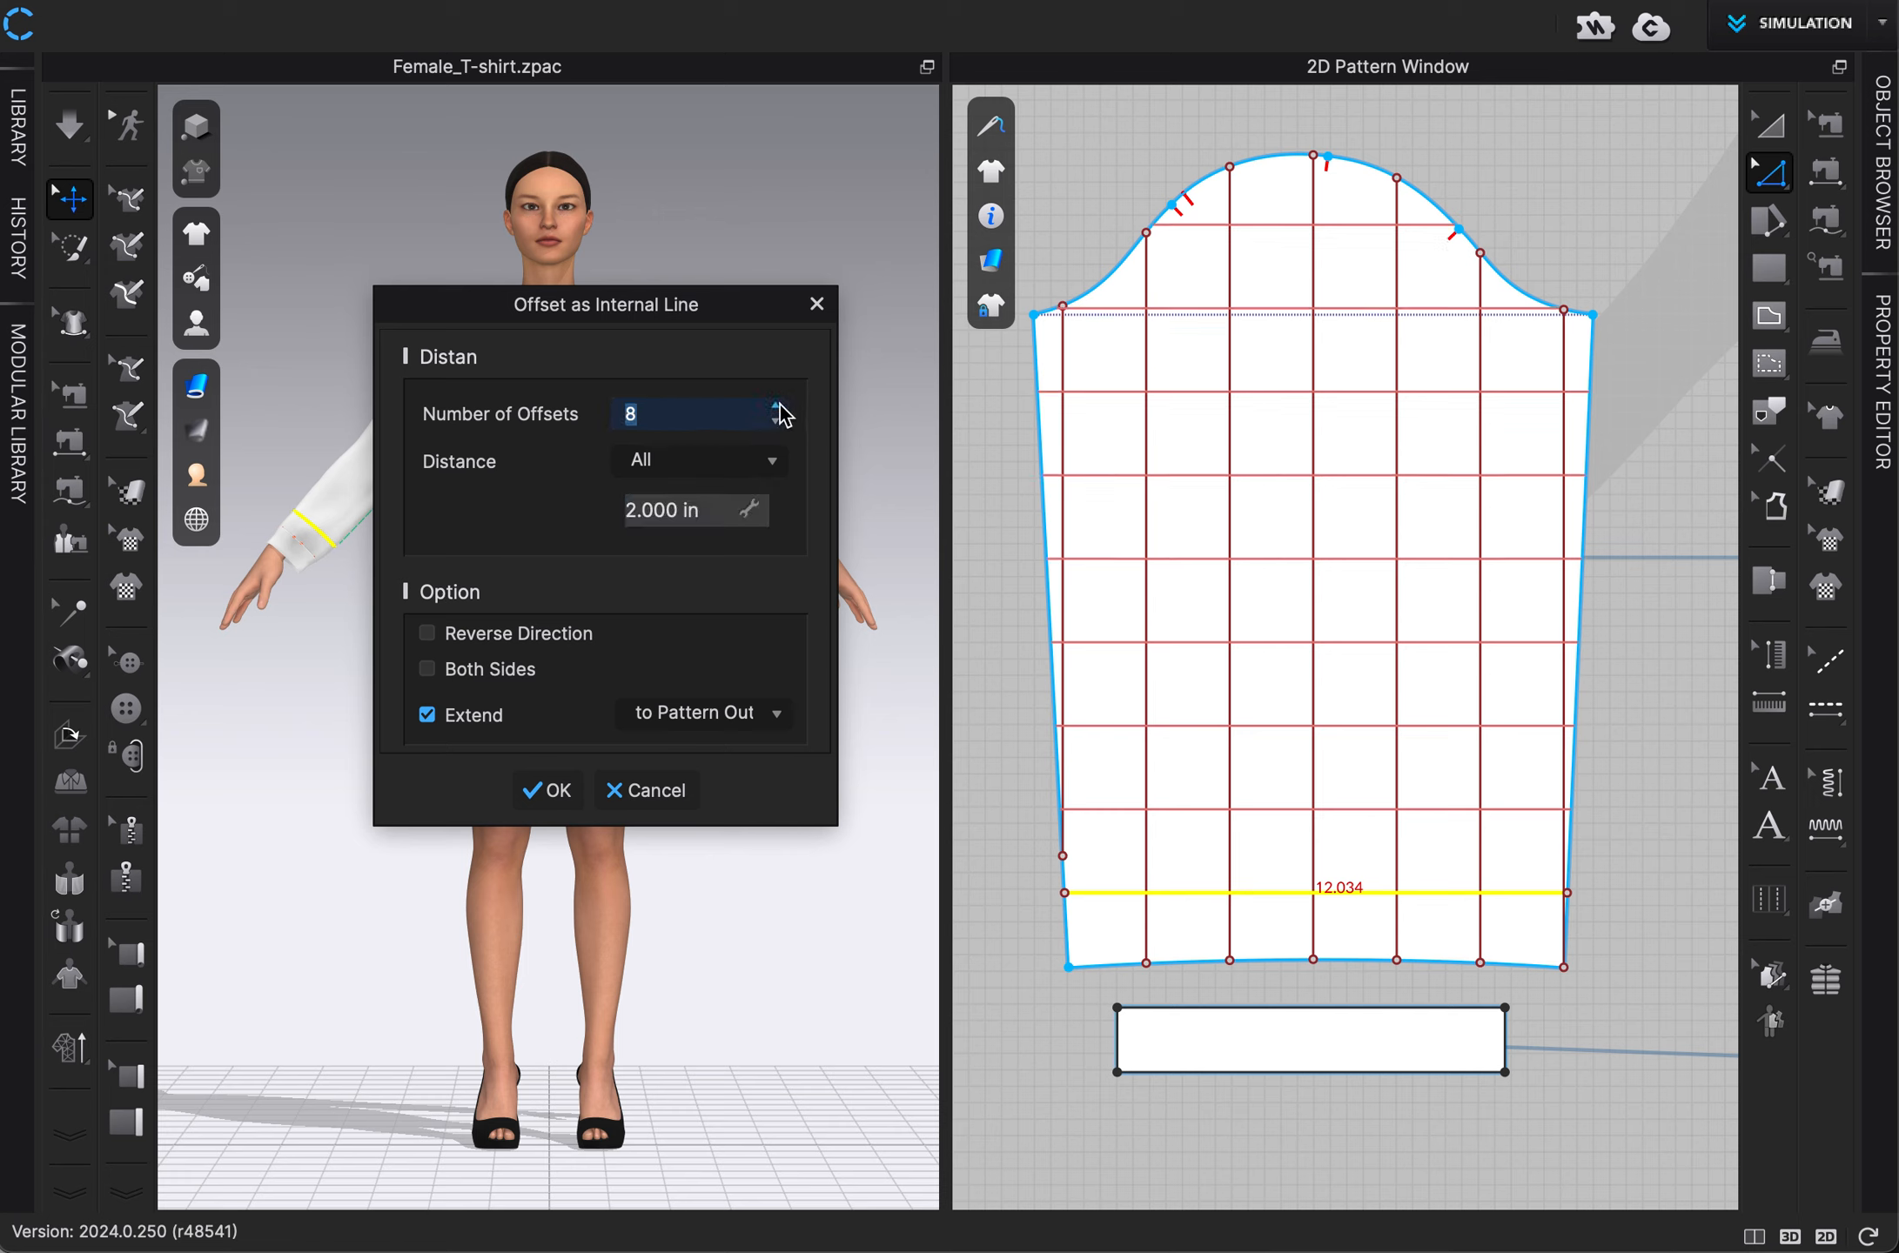
click(777, 406)
click(776, 422)
click(557, 790)
click(1023, 821)
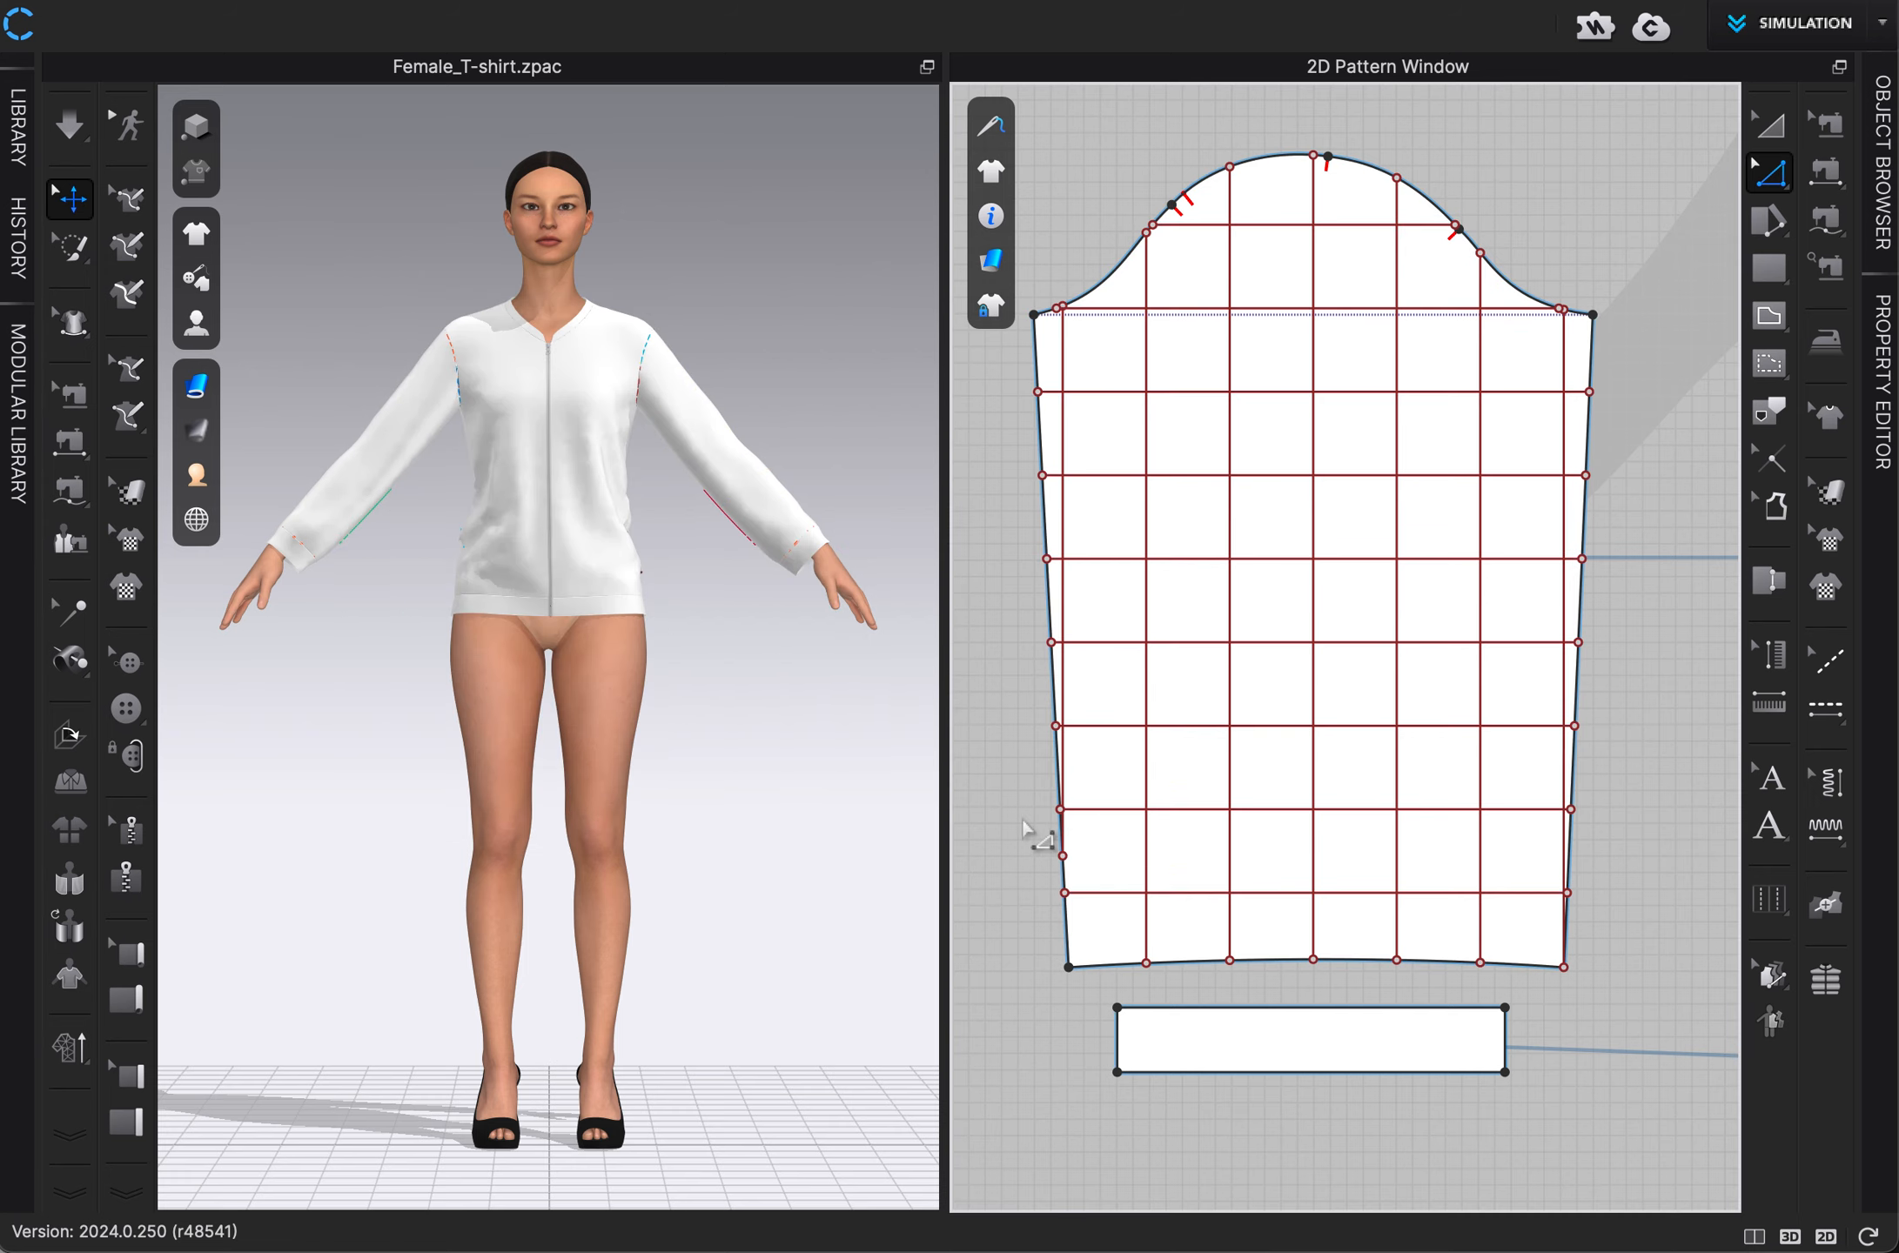
Select and copy all the internal grid lines of the right front panel.
scroll(1022, 820, down, 5)
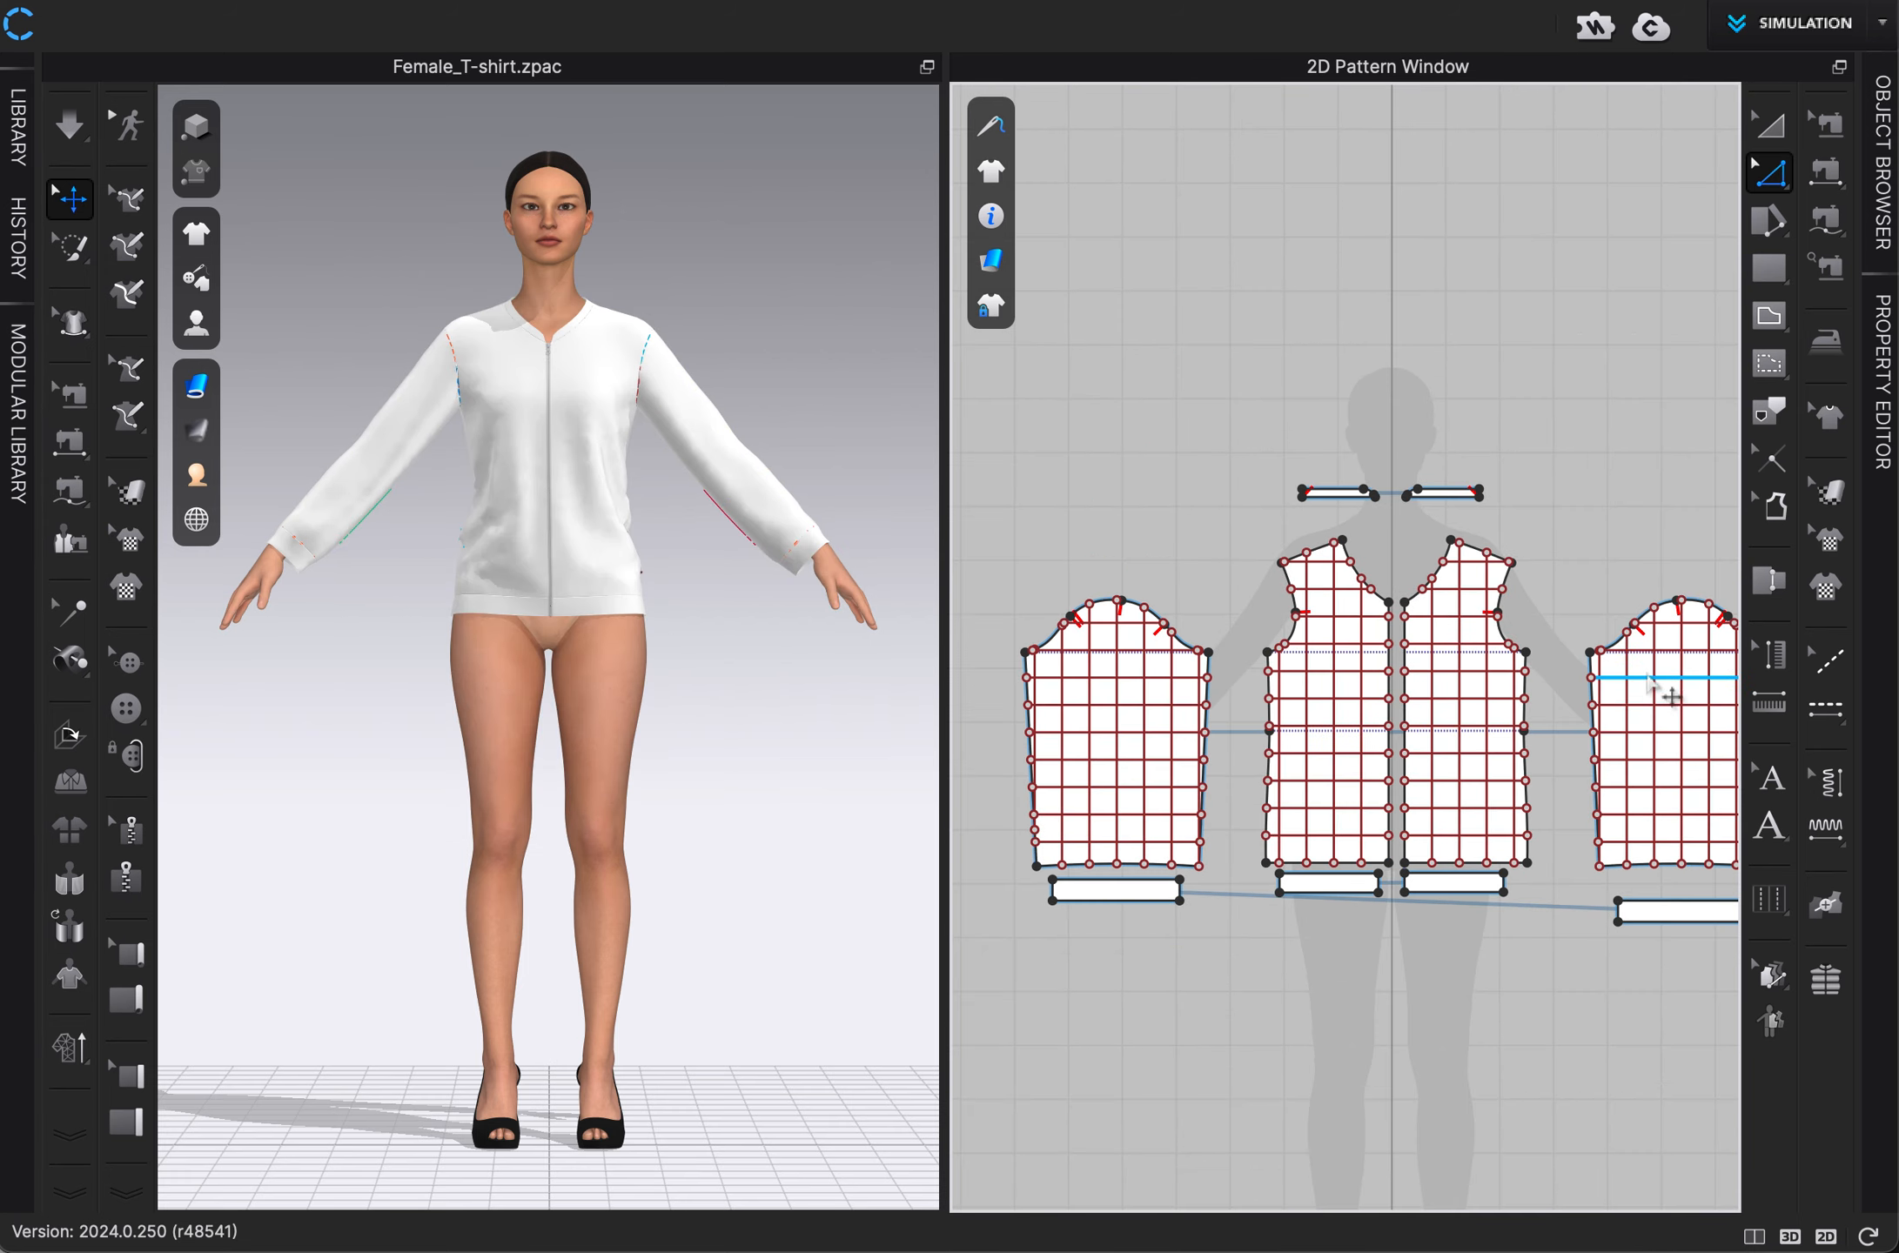
middle_drag(1586, 433, 1267, 433)
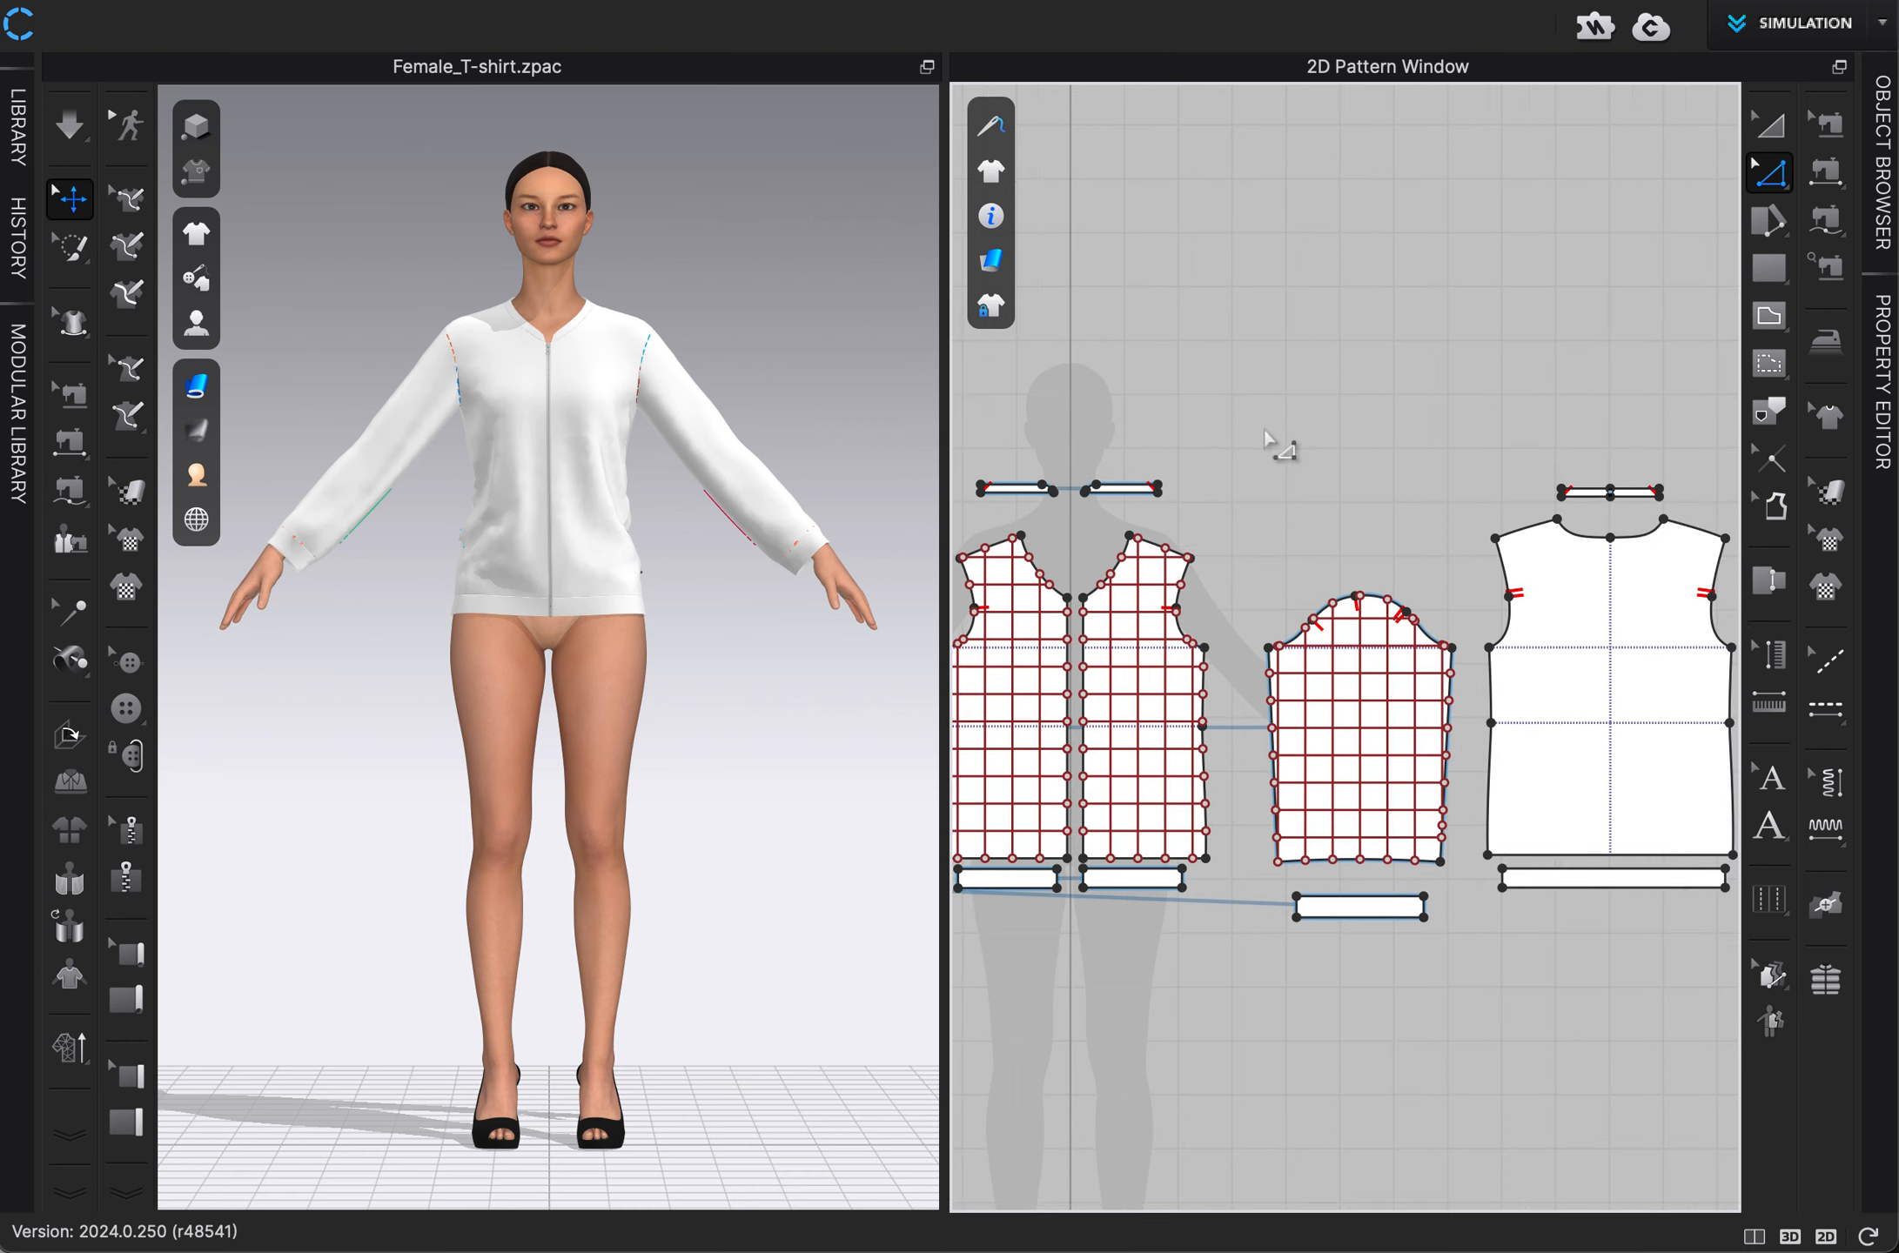
middle_drag(1397, 440, 1171, 437)
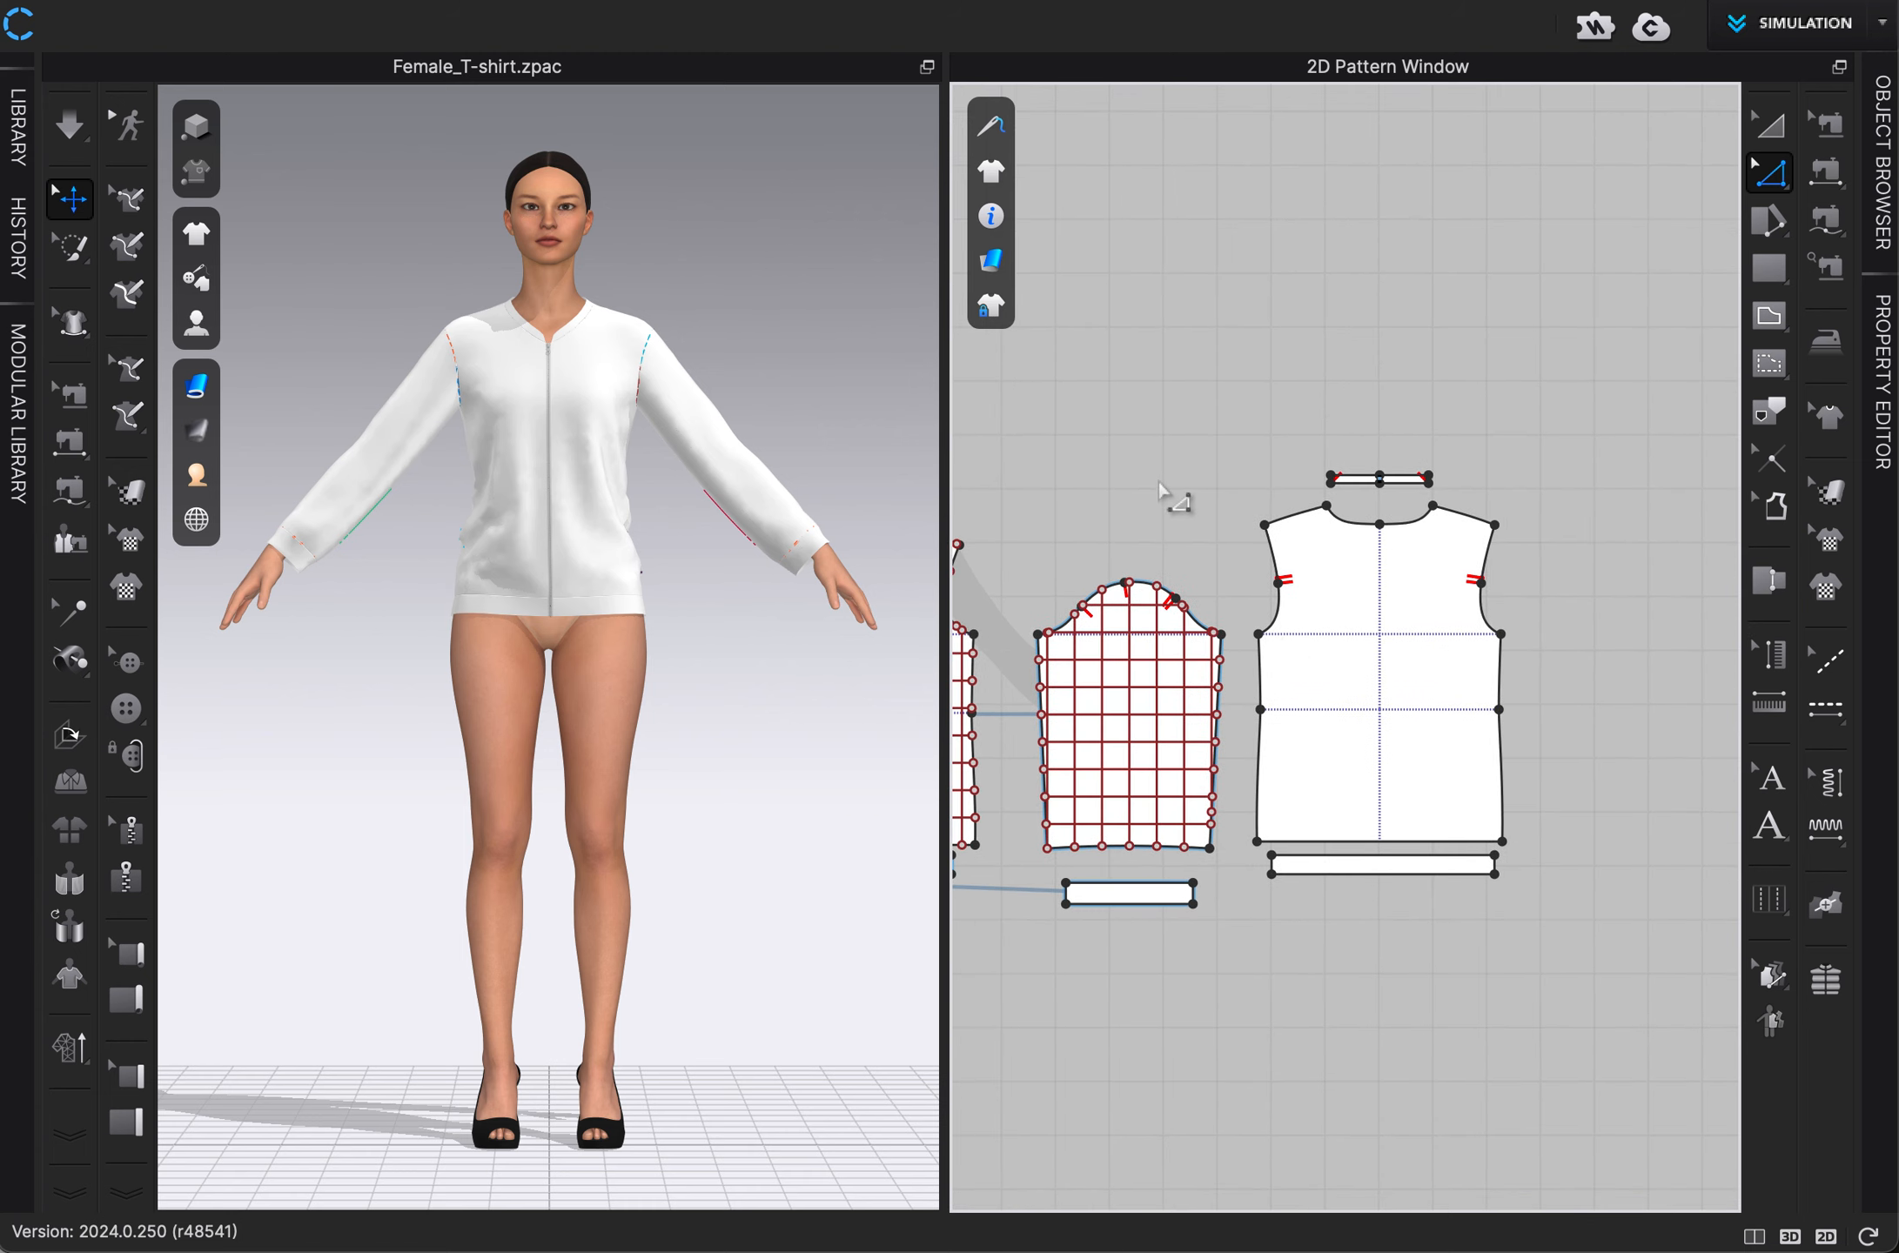
middle_drag(1160, 484, 1485, 450)
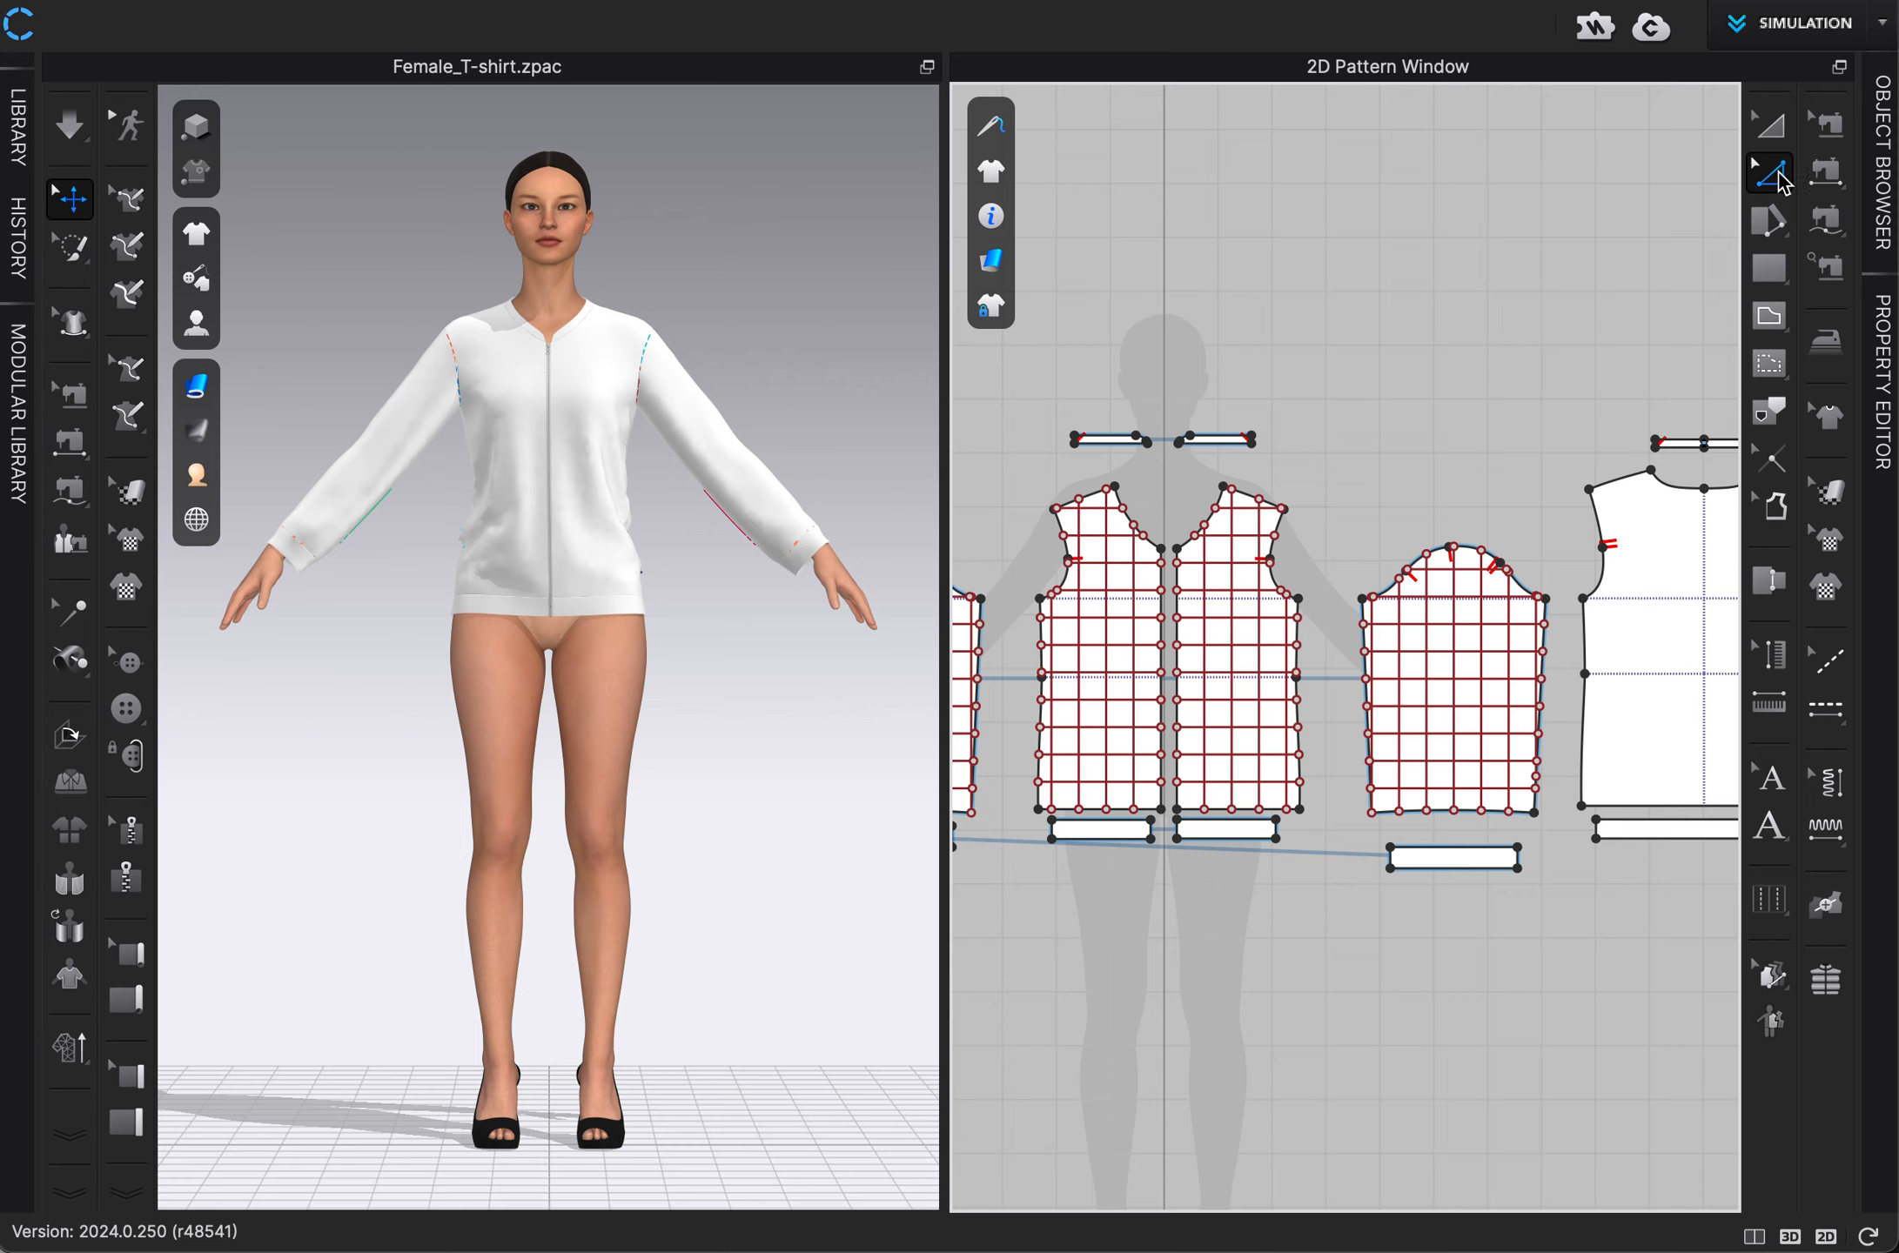
click(1214, 651)
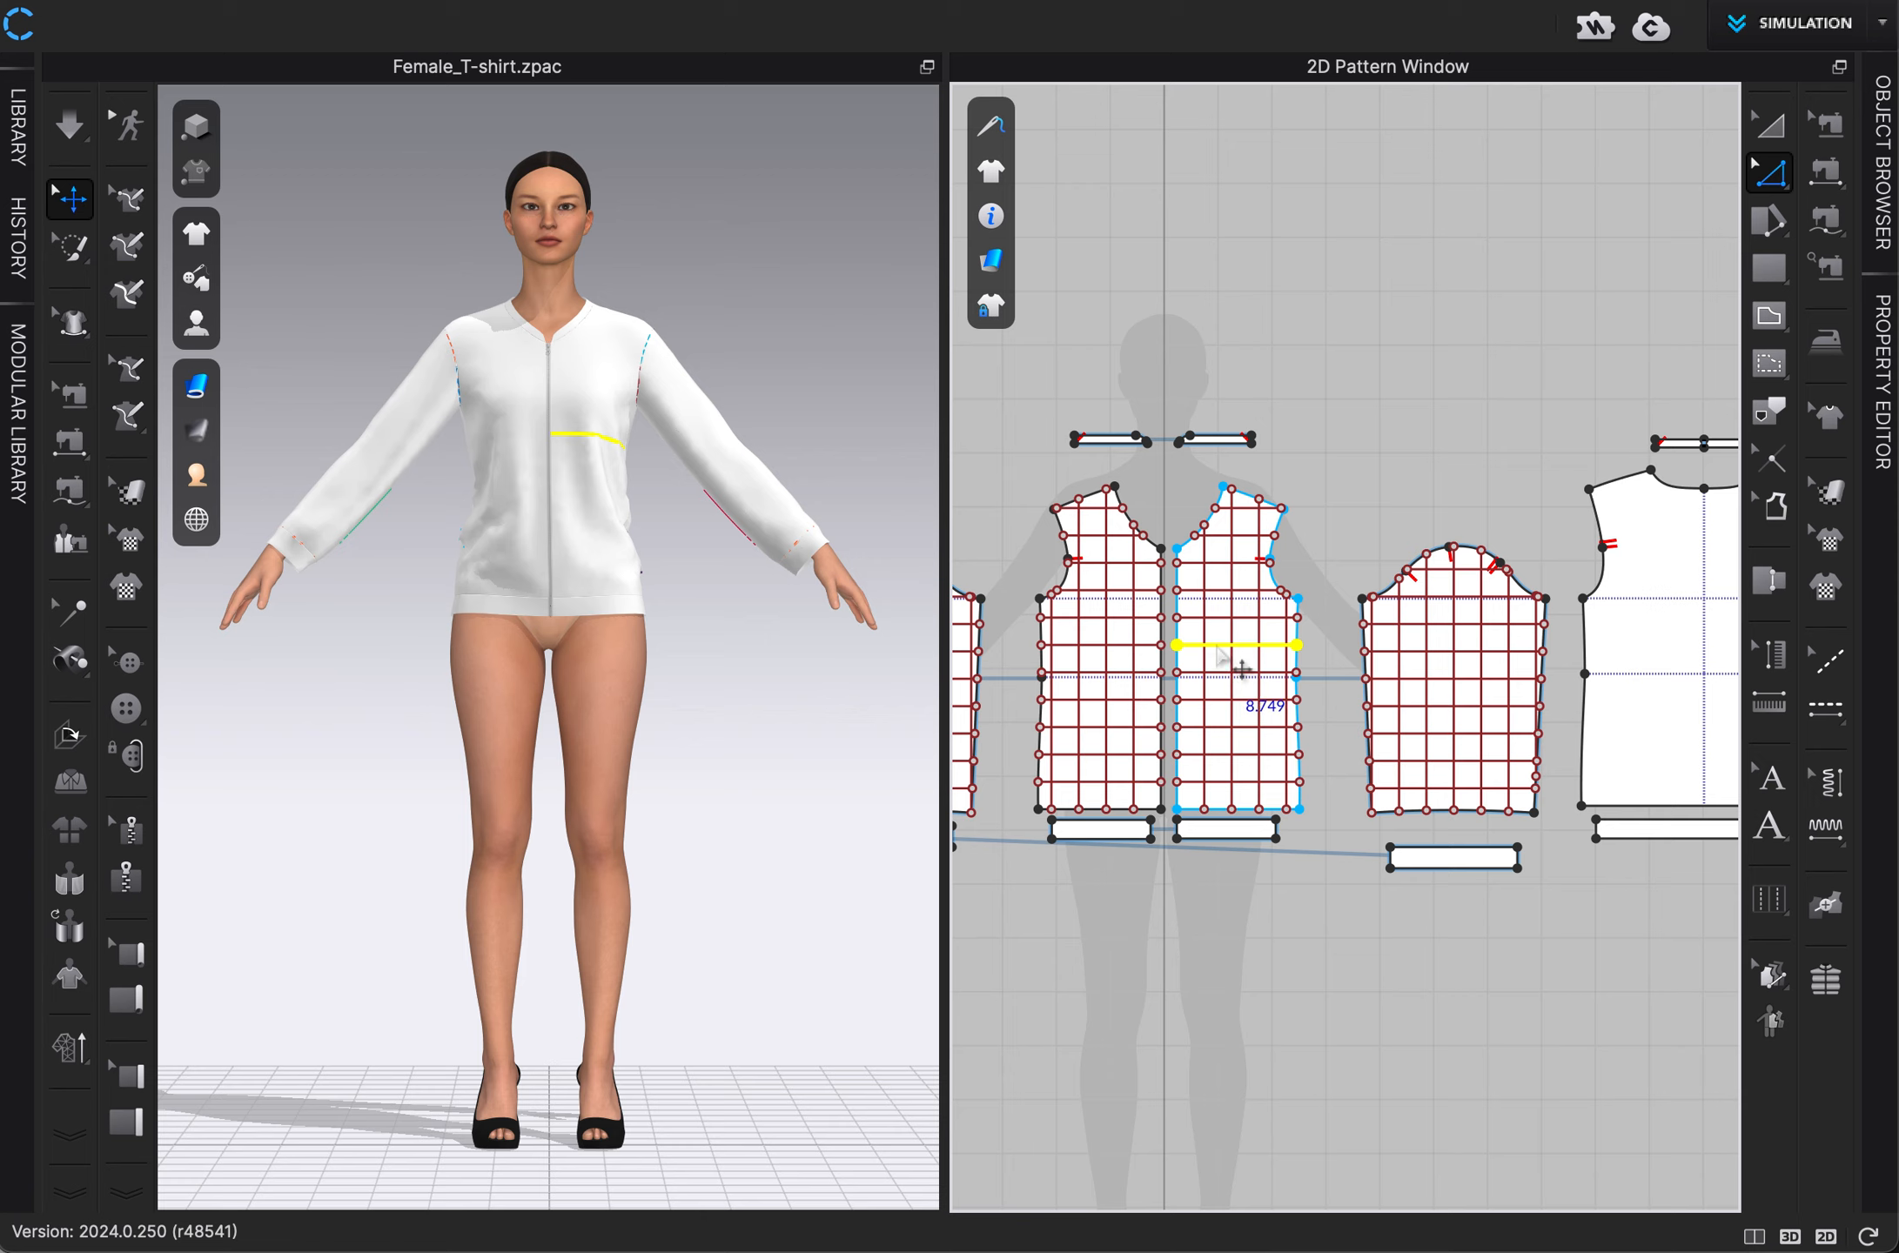
click(1216, 652)
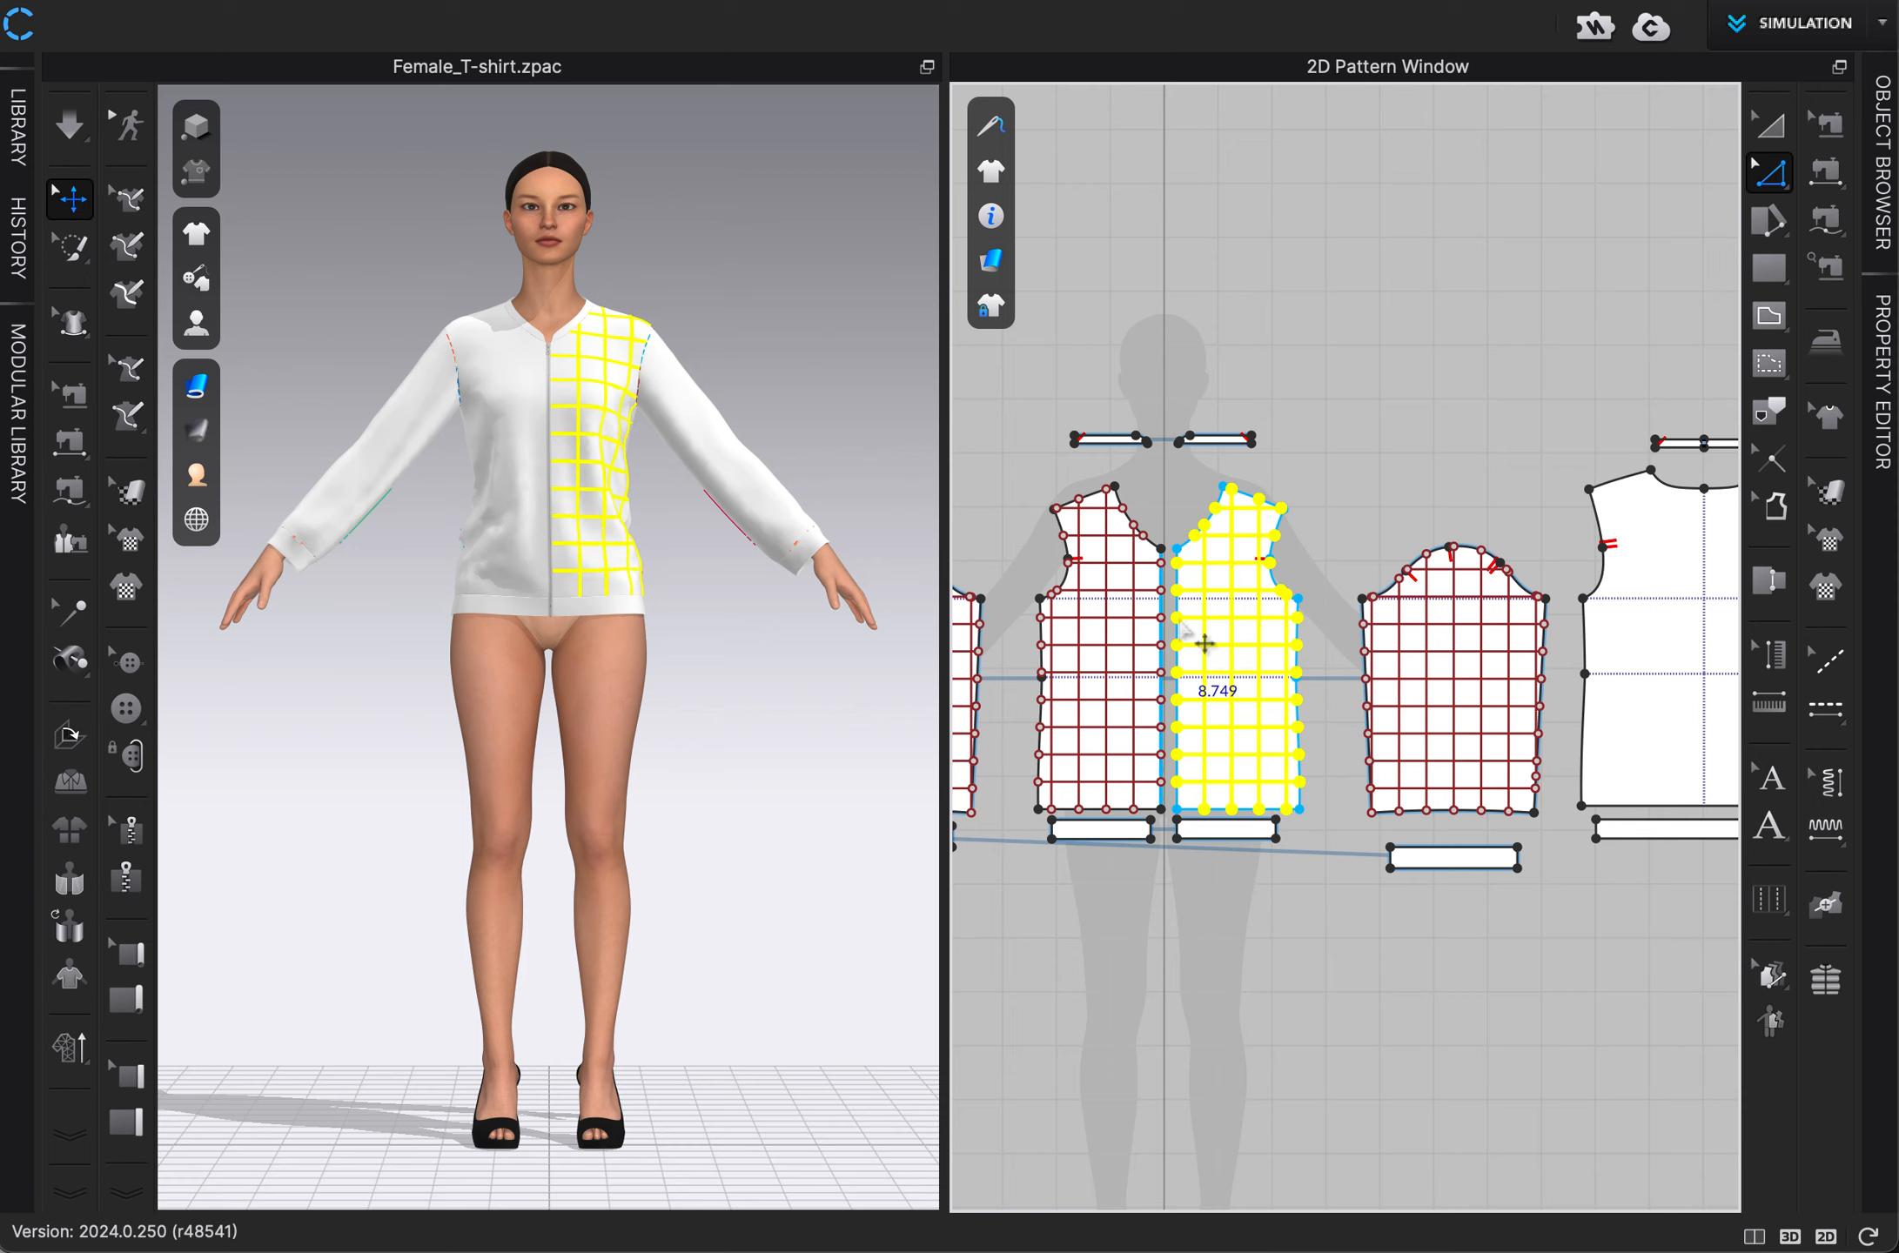
click(1364, 444)
Paste the copied grid lines onto the middle of the back panel, with the vertical lines ending on its hem.
scroll(1364, 444, up, 5)
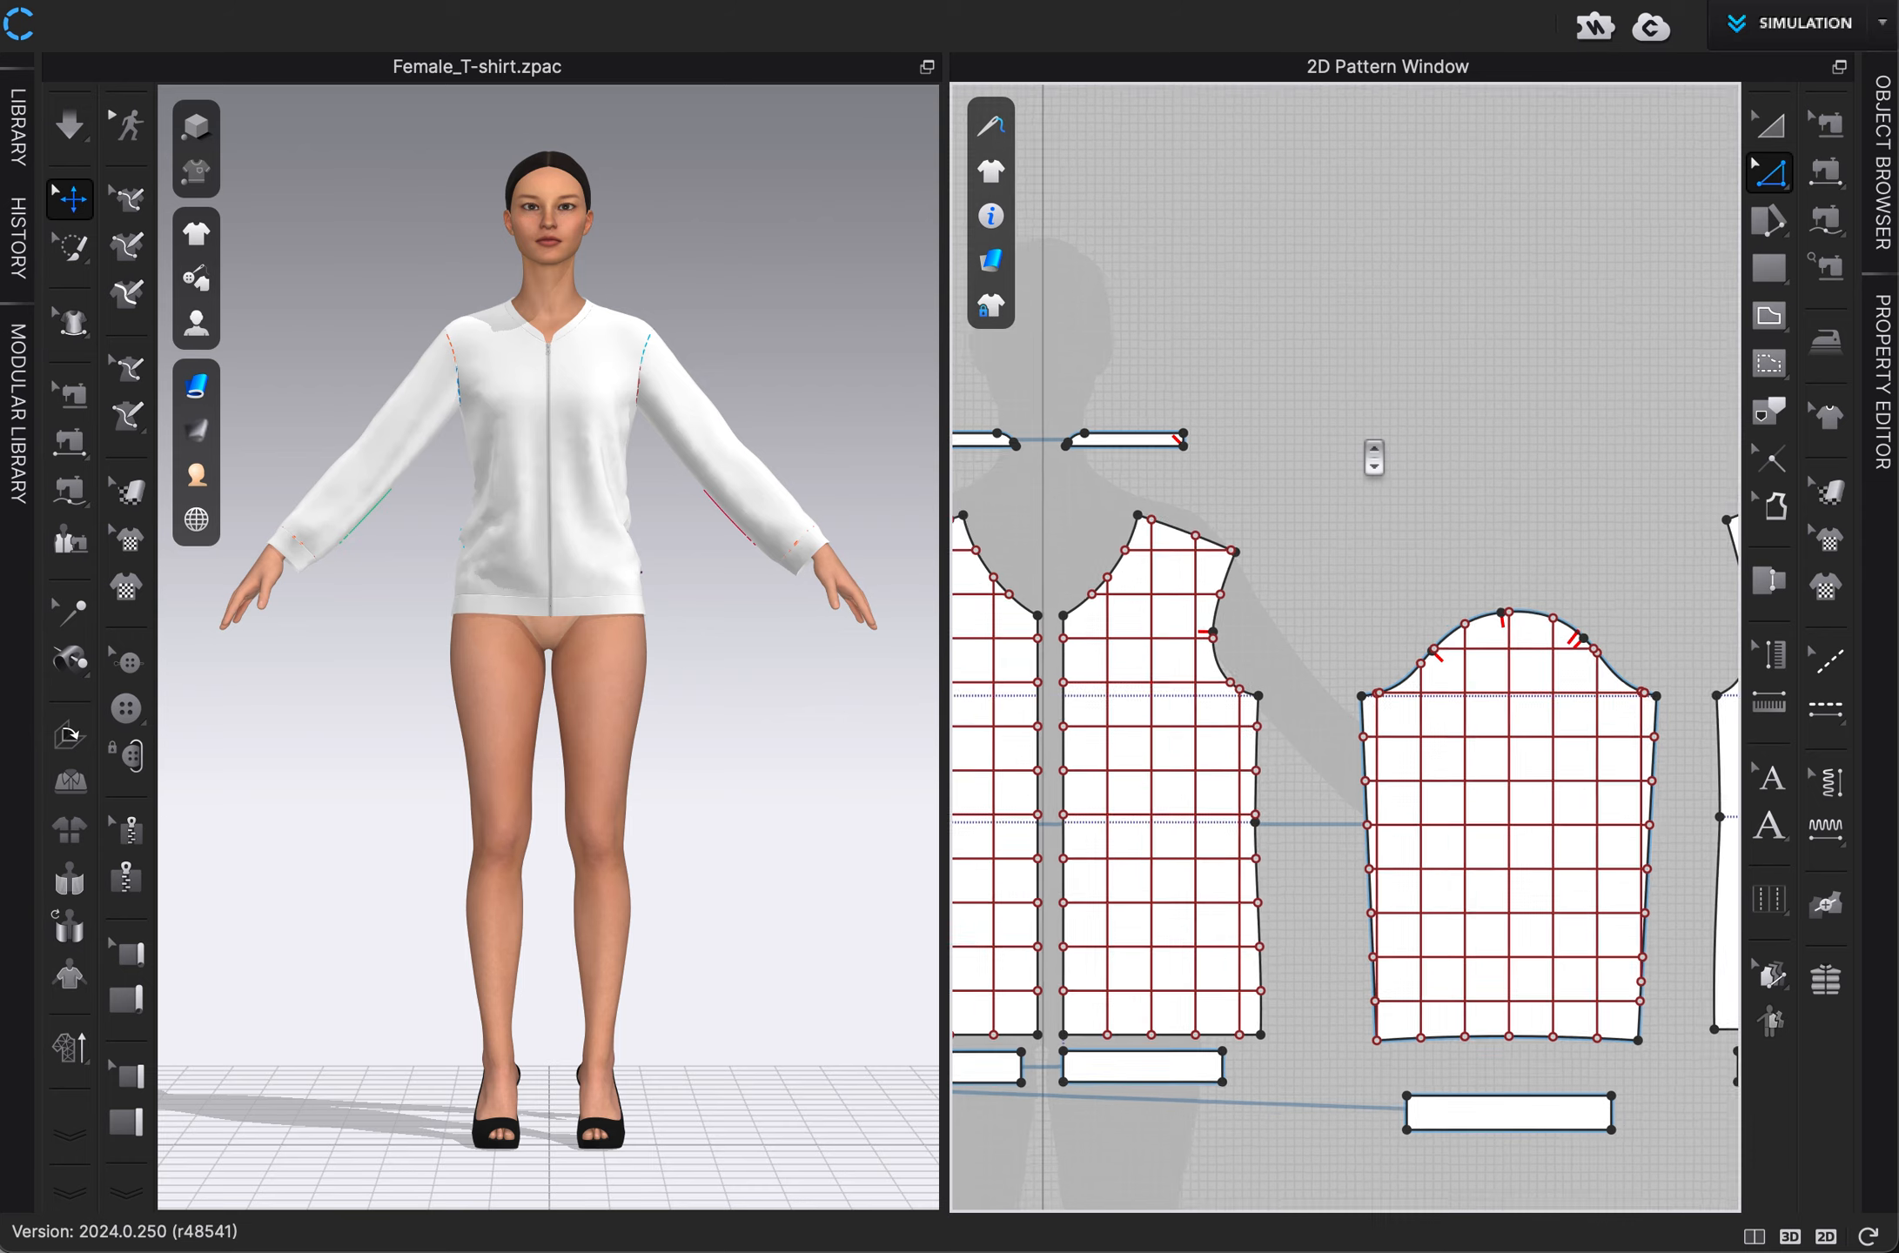
scroll(1368, 445, down, 2)
middle_drag(1373, 447, 903, 424)
key(super+v)
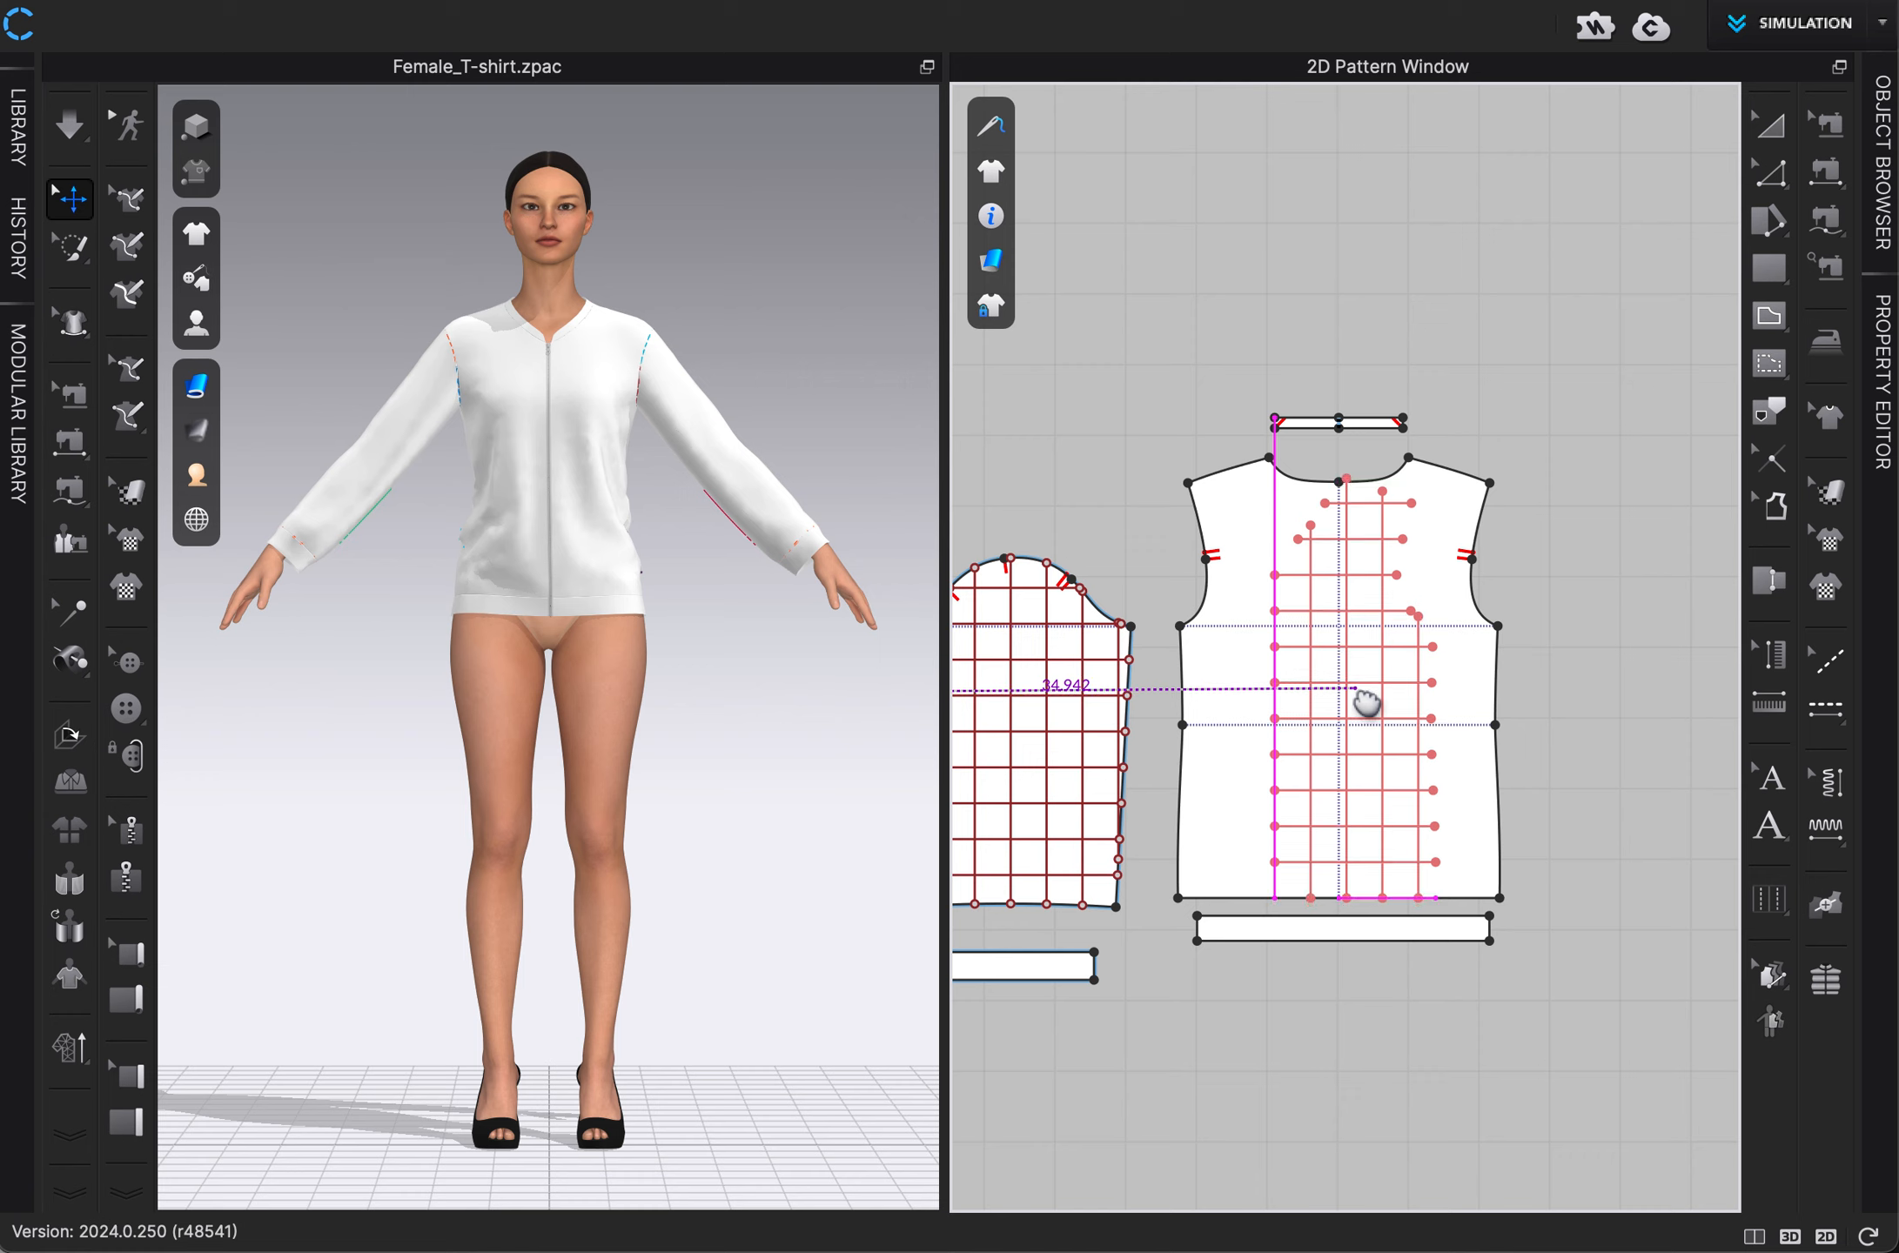
click(1366, 702)
key(z)
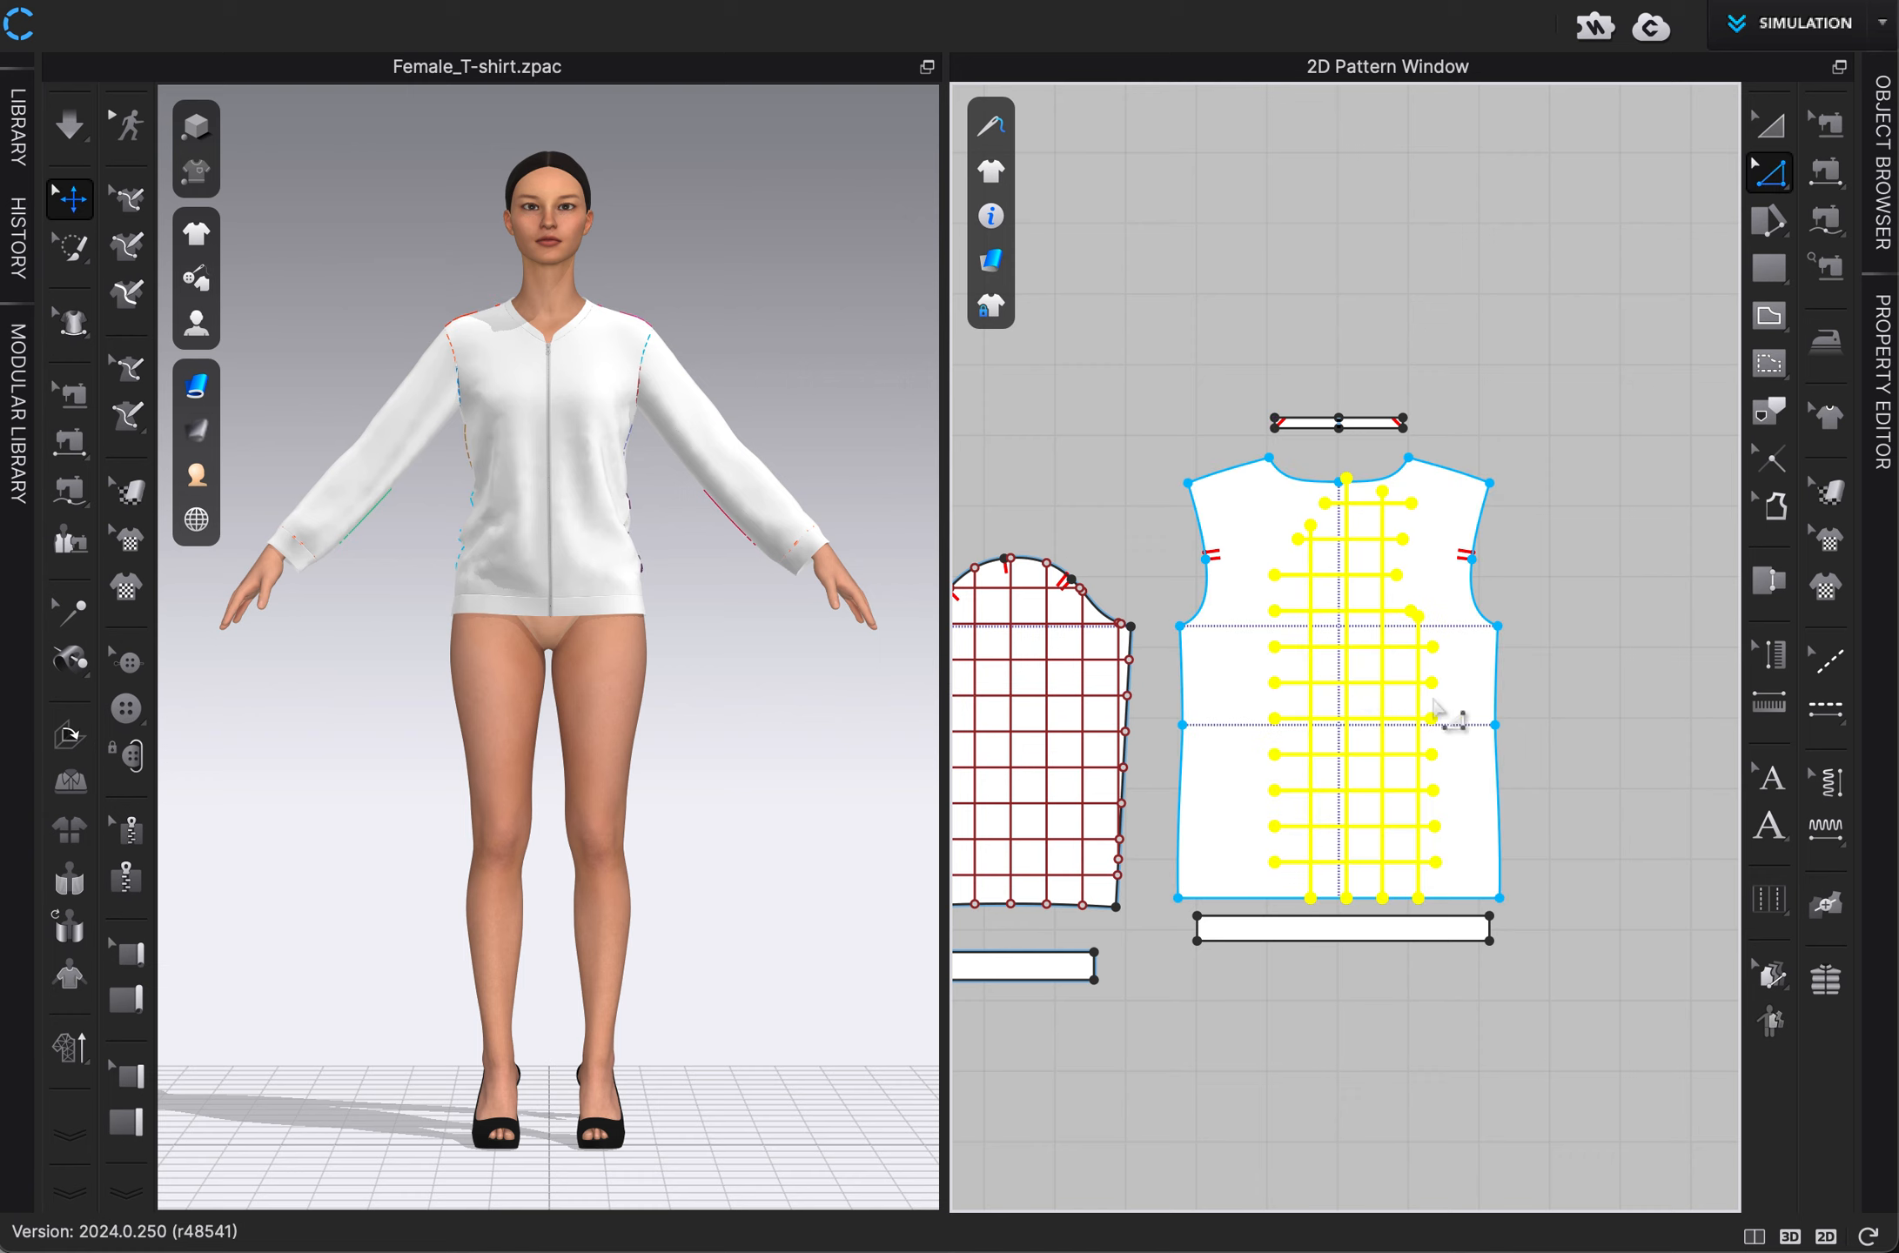
Extend all the pasted grid lines on the back panel to the pattern outline.
right_click(1373, 693)
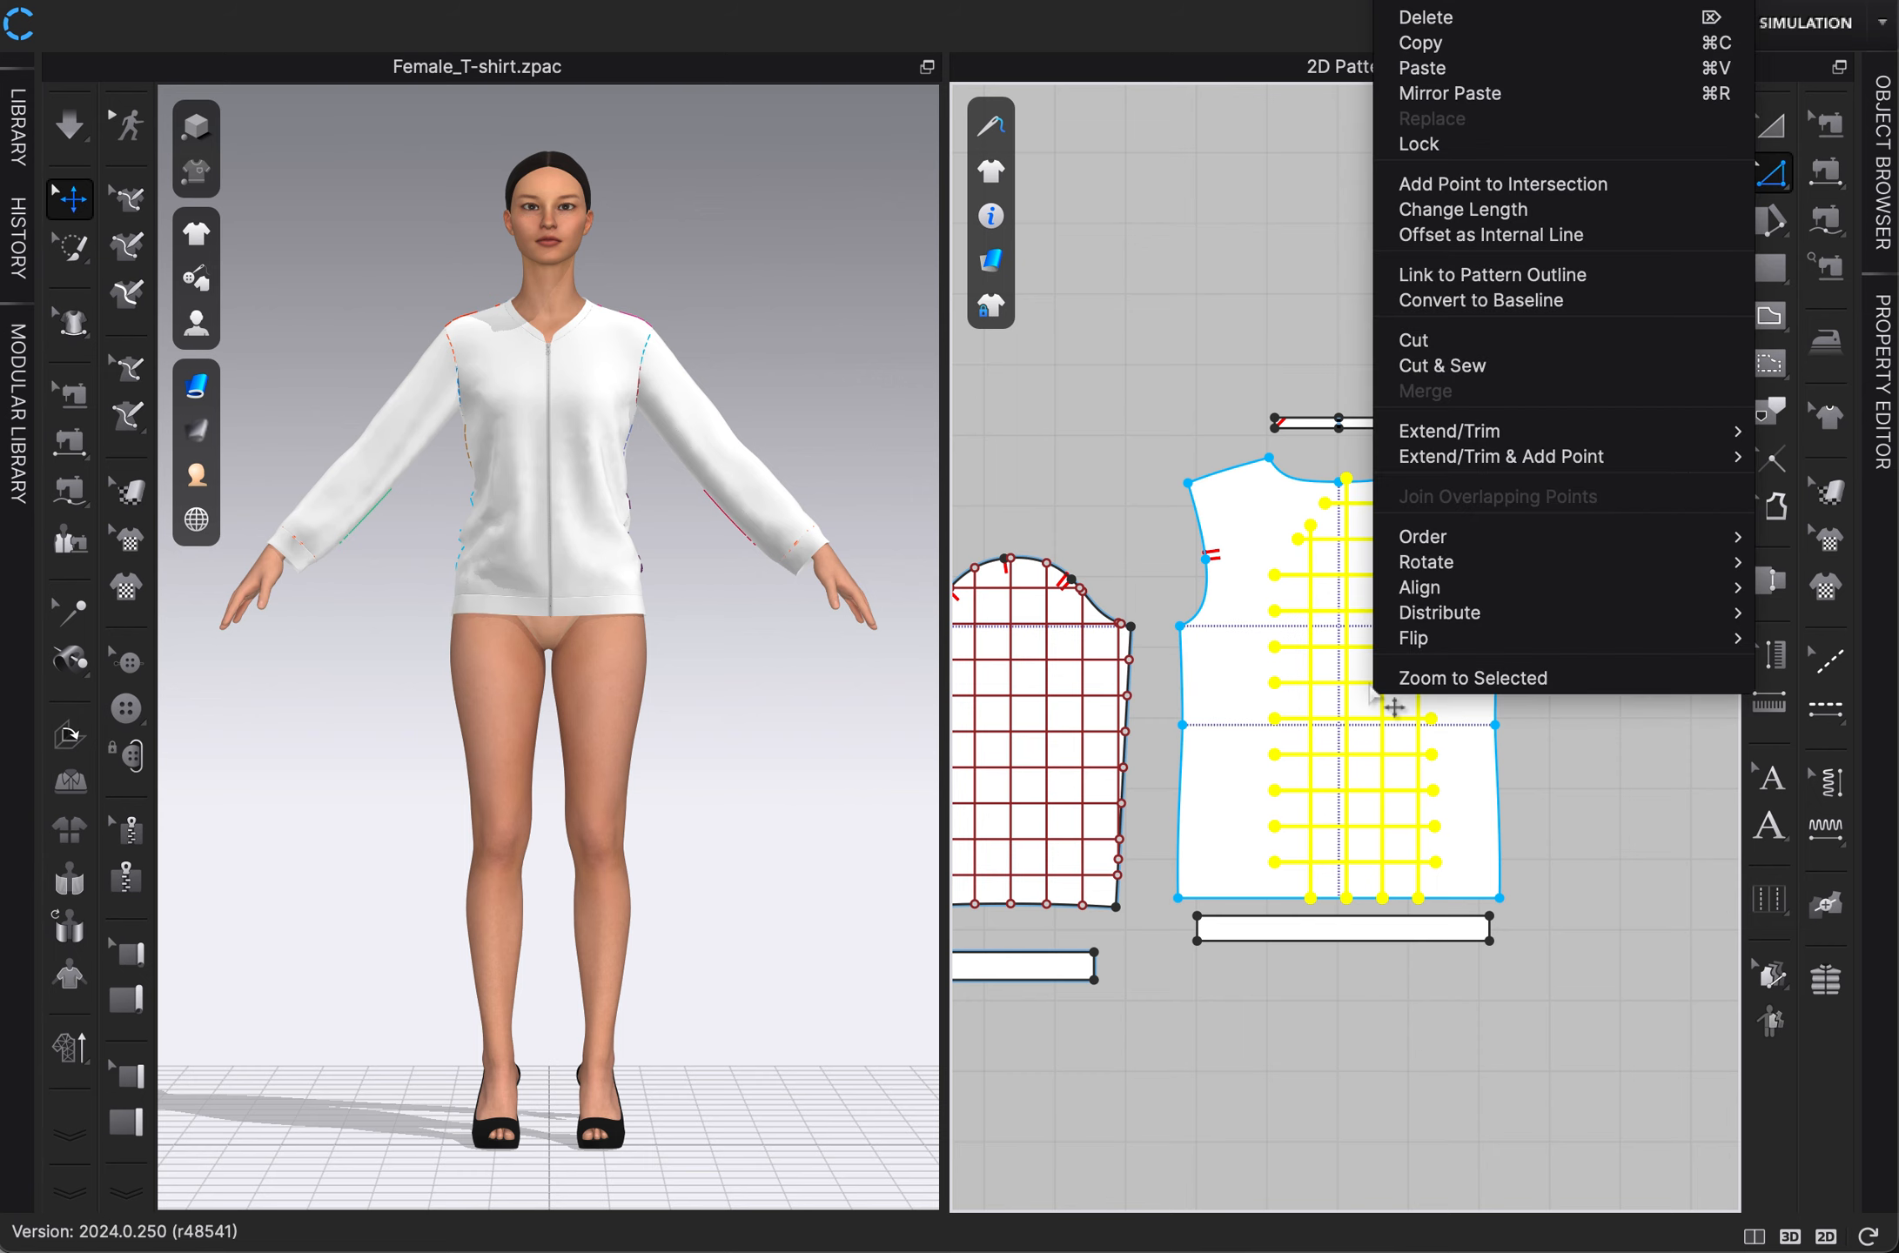
mouse_move(1445, 431)
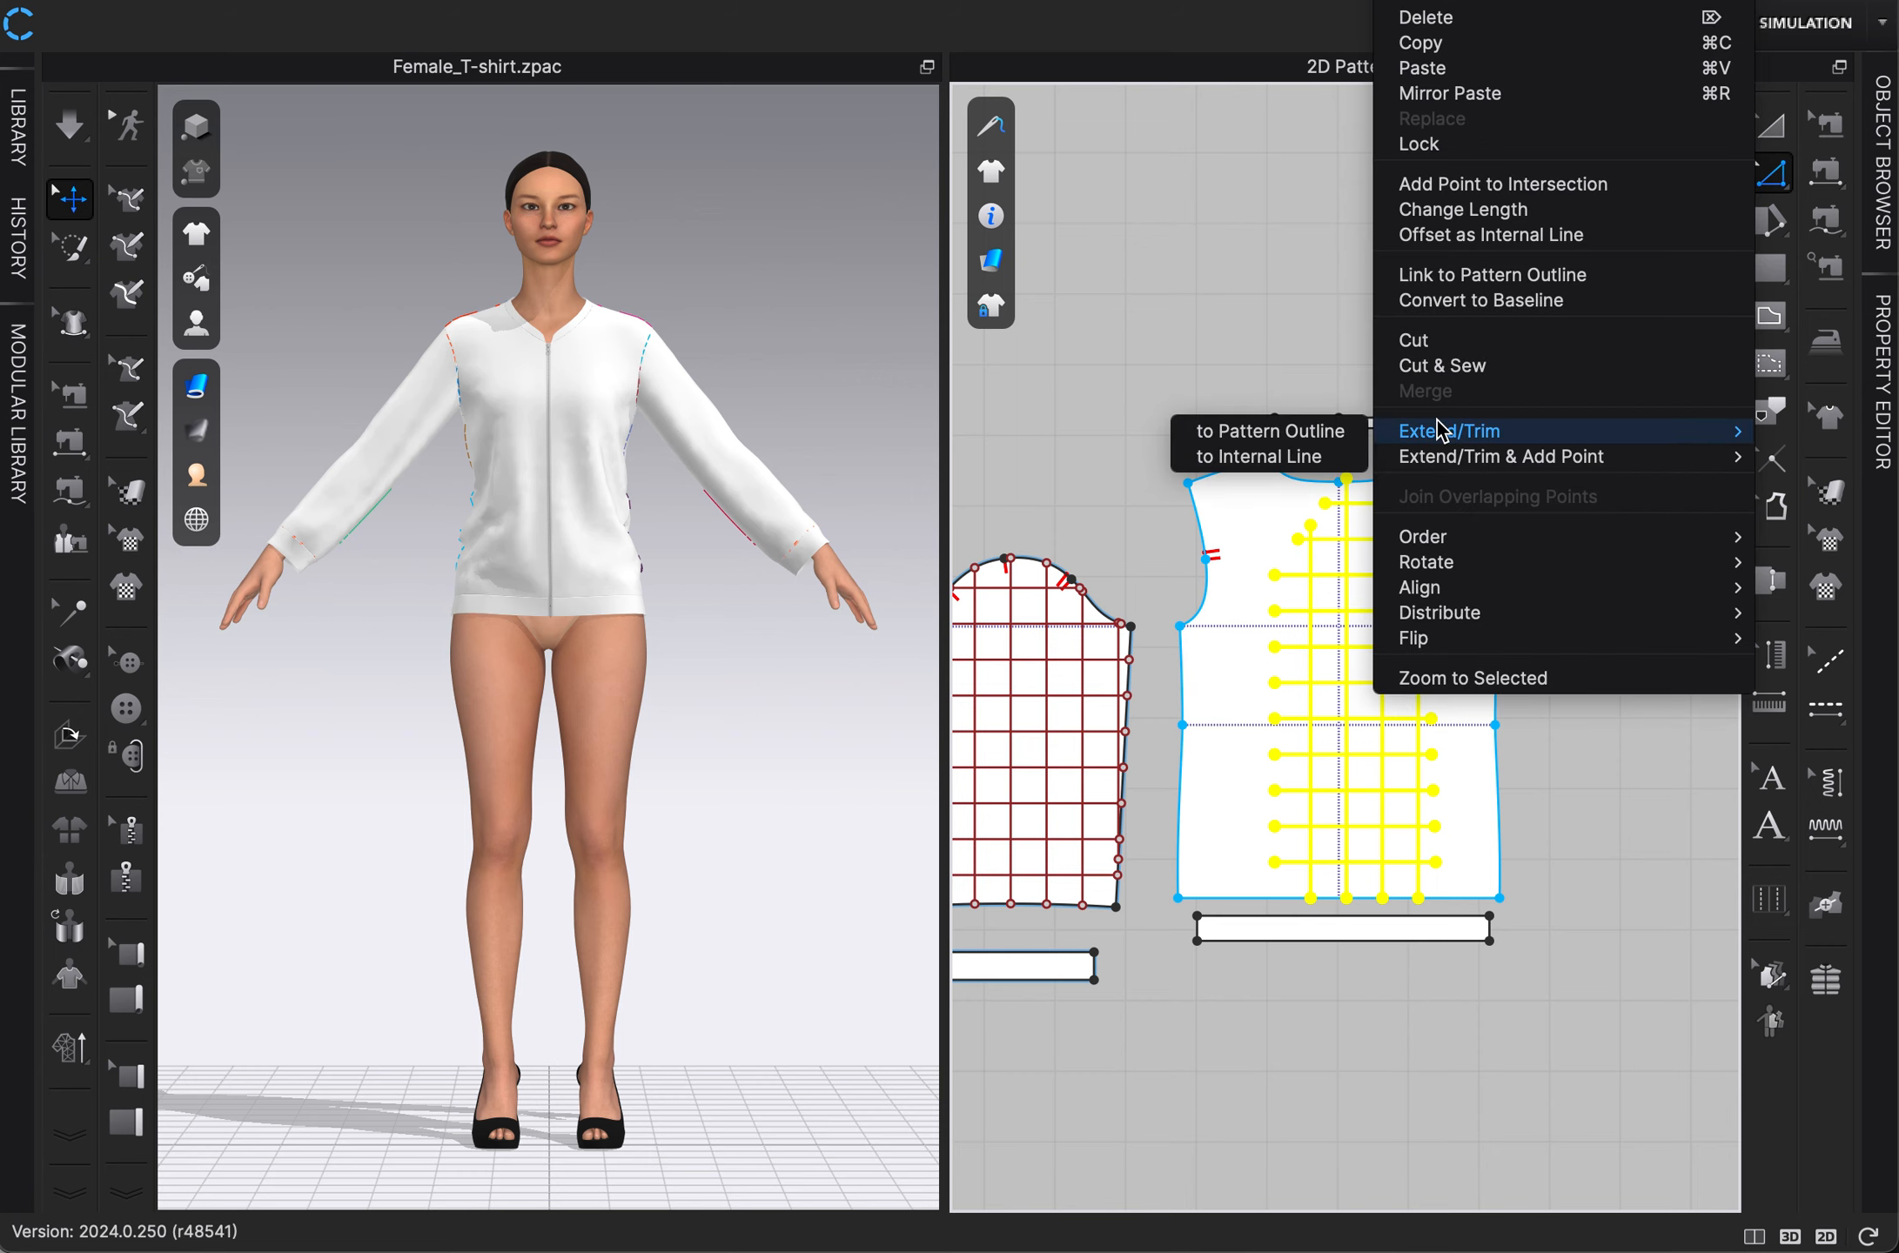
click(1353, 433)
click(1353, 438)
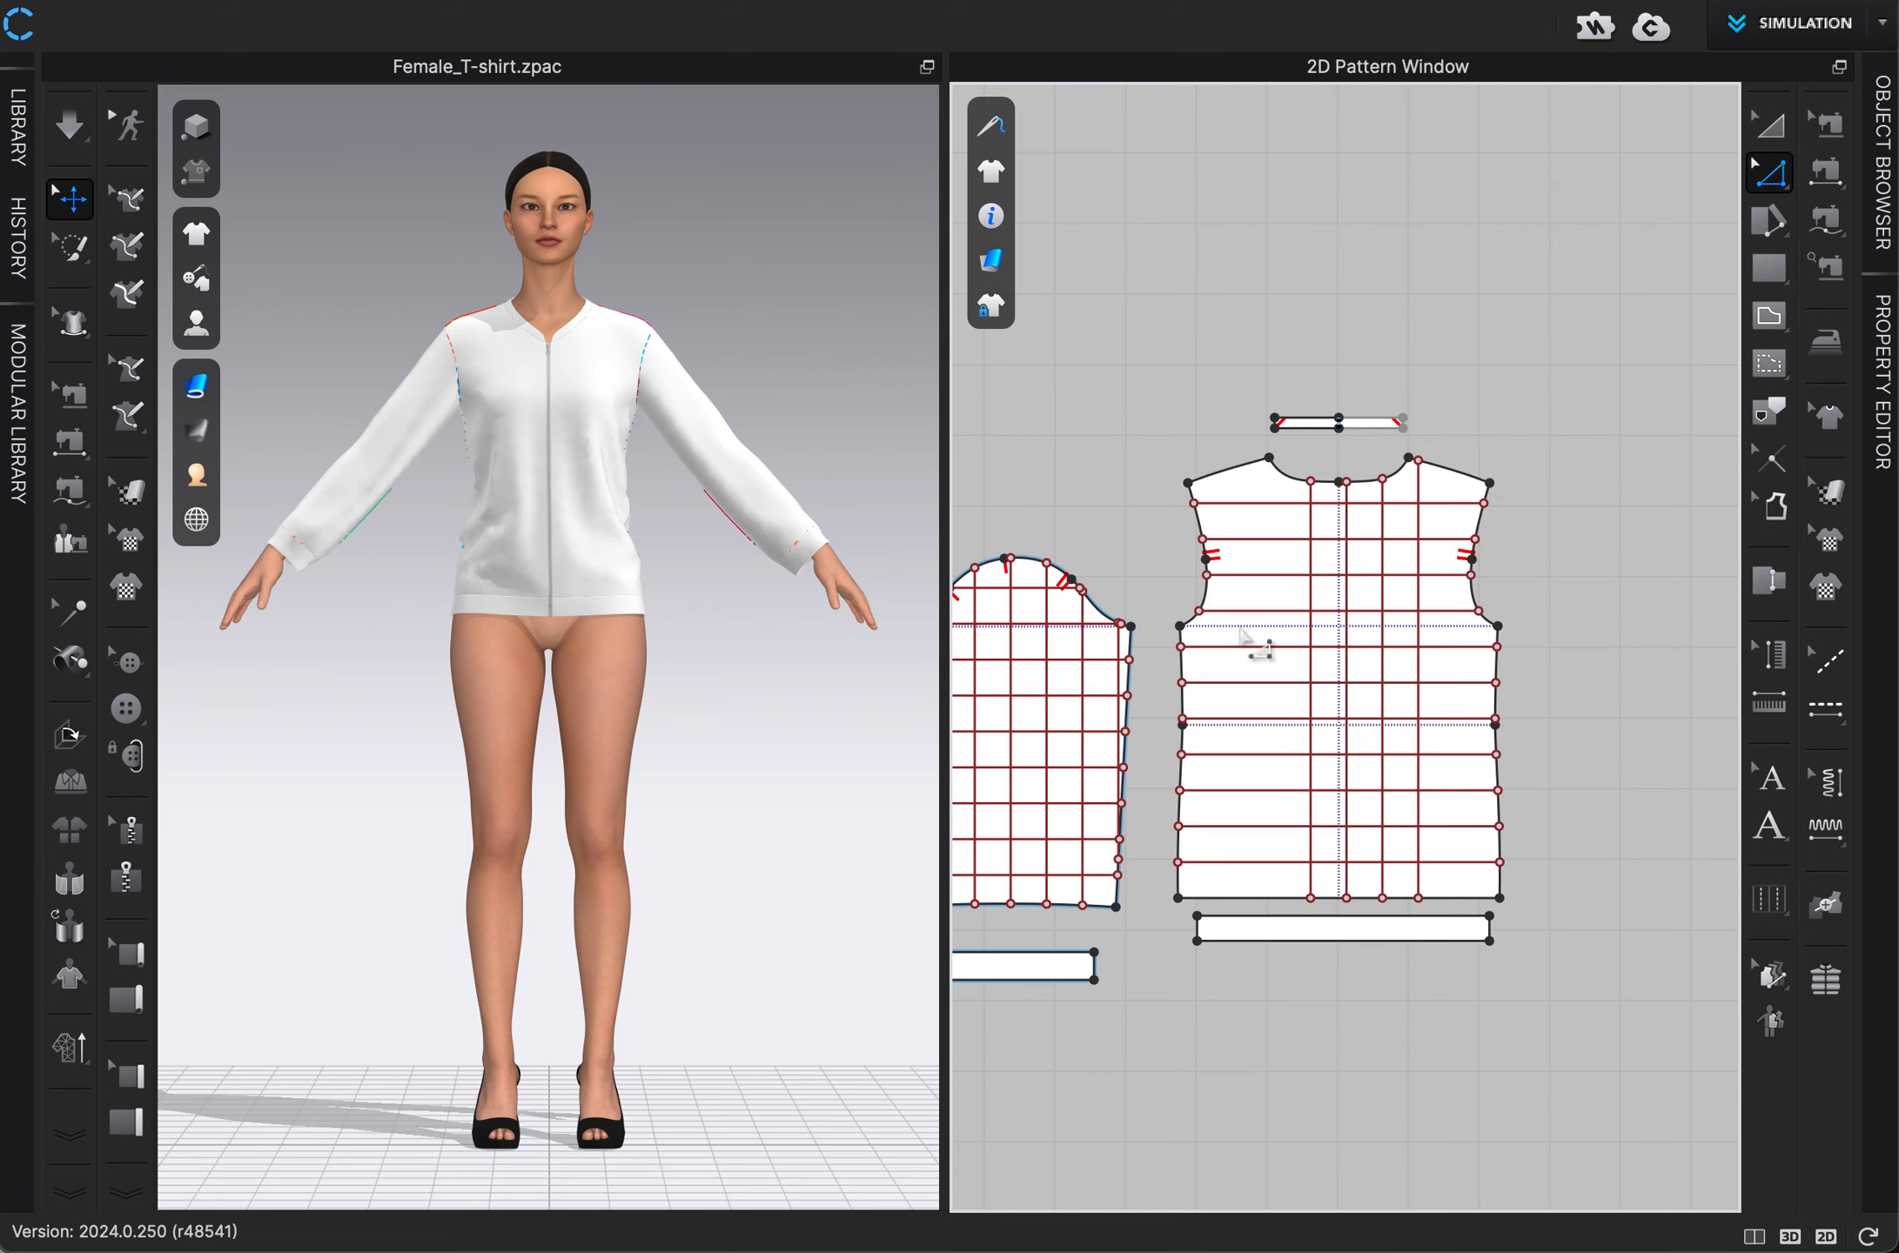
Offset the back panel's leftmost vertical line outward in the reverse direction as 3 internal lines 2 in apart, extended to the pattern outline.
click(1311, 634)
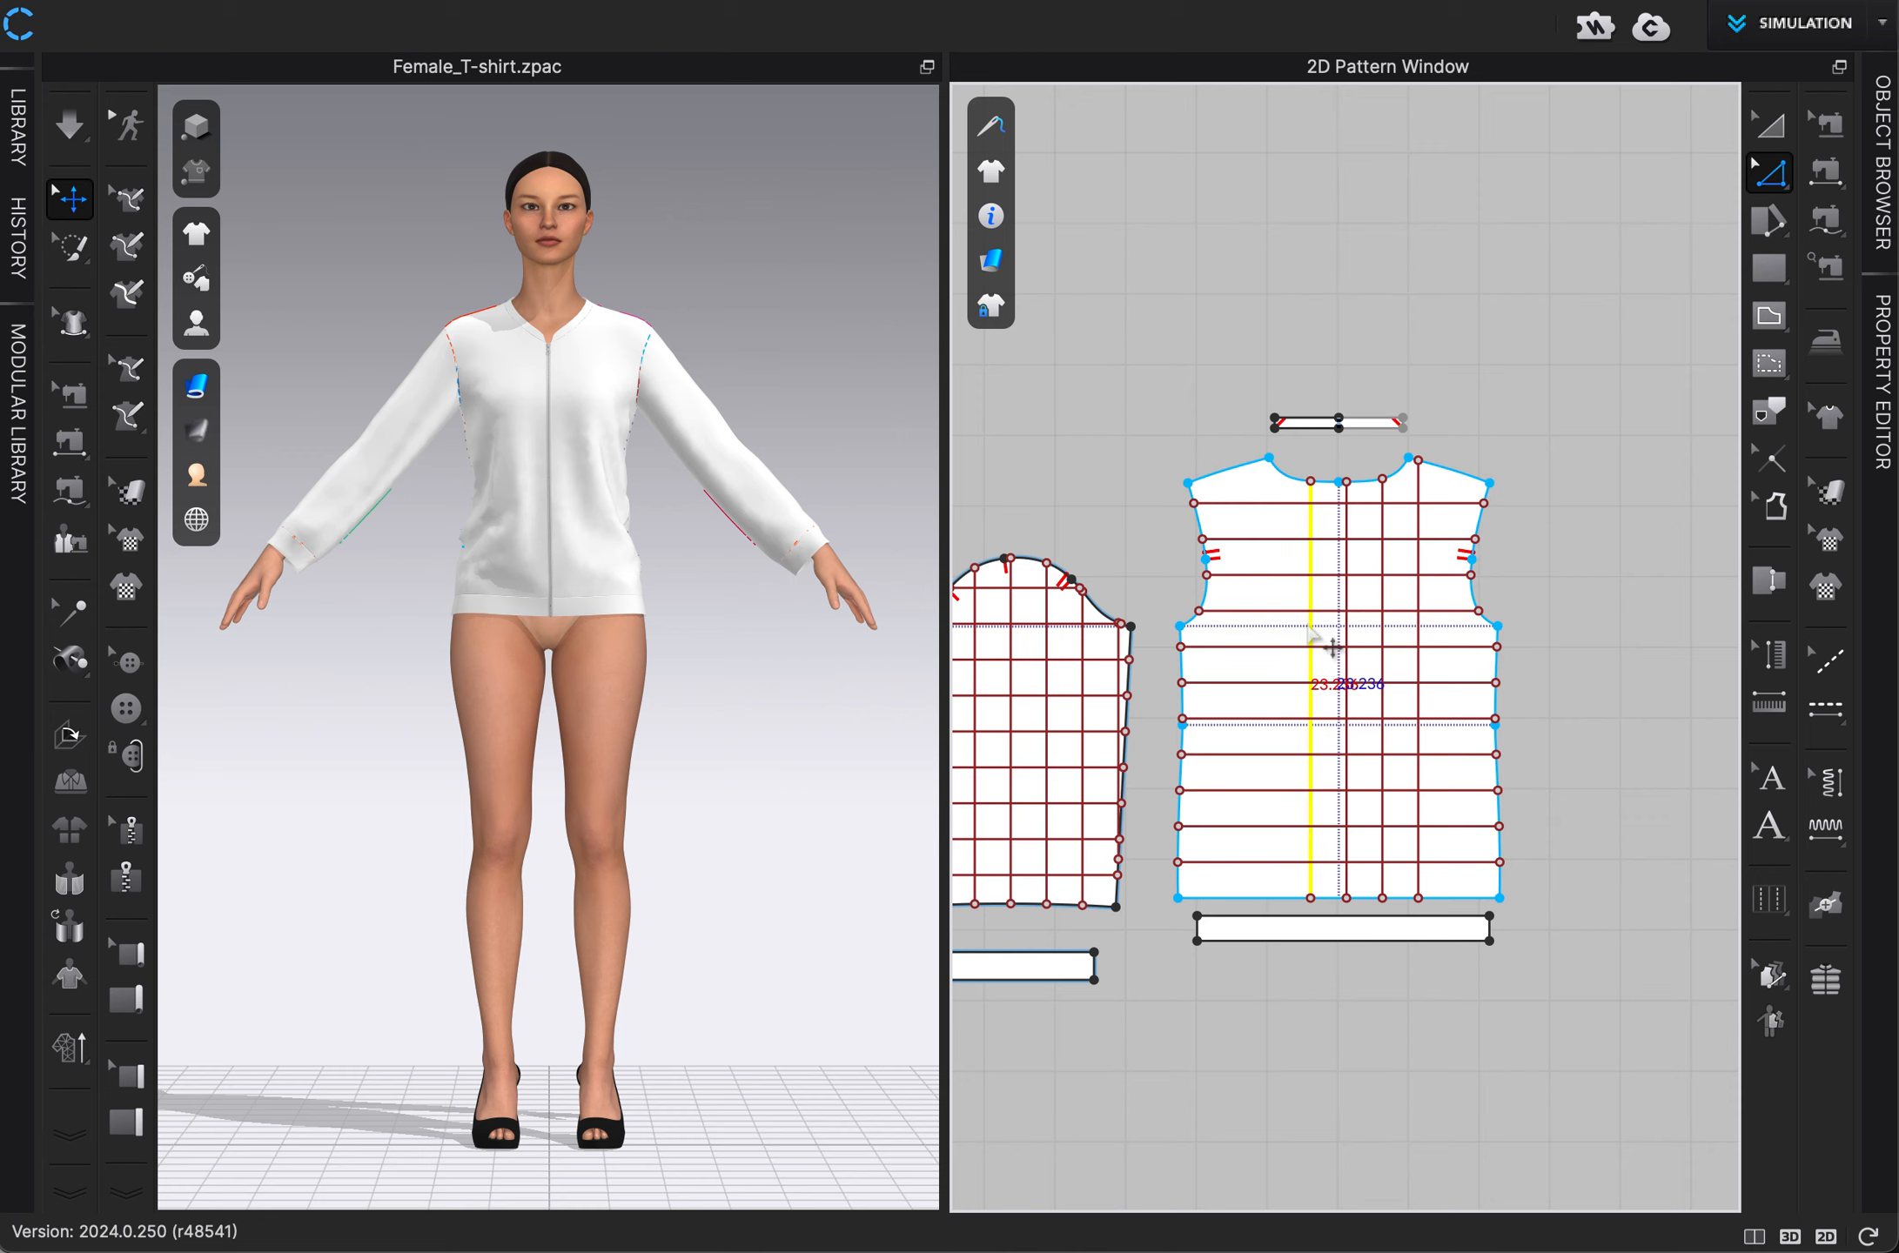
right_click(1311, 635)
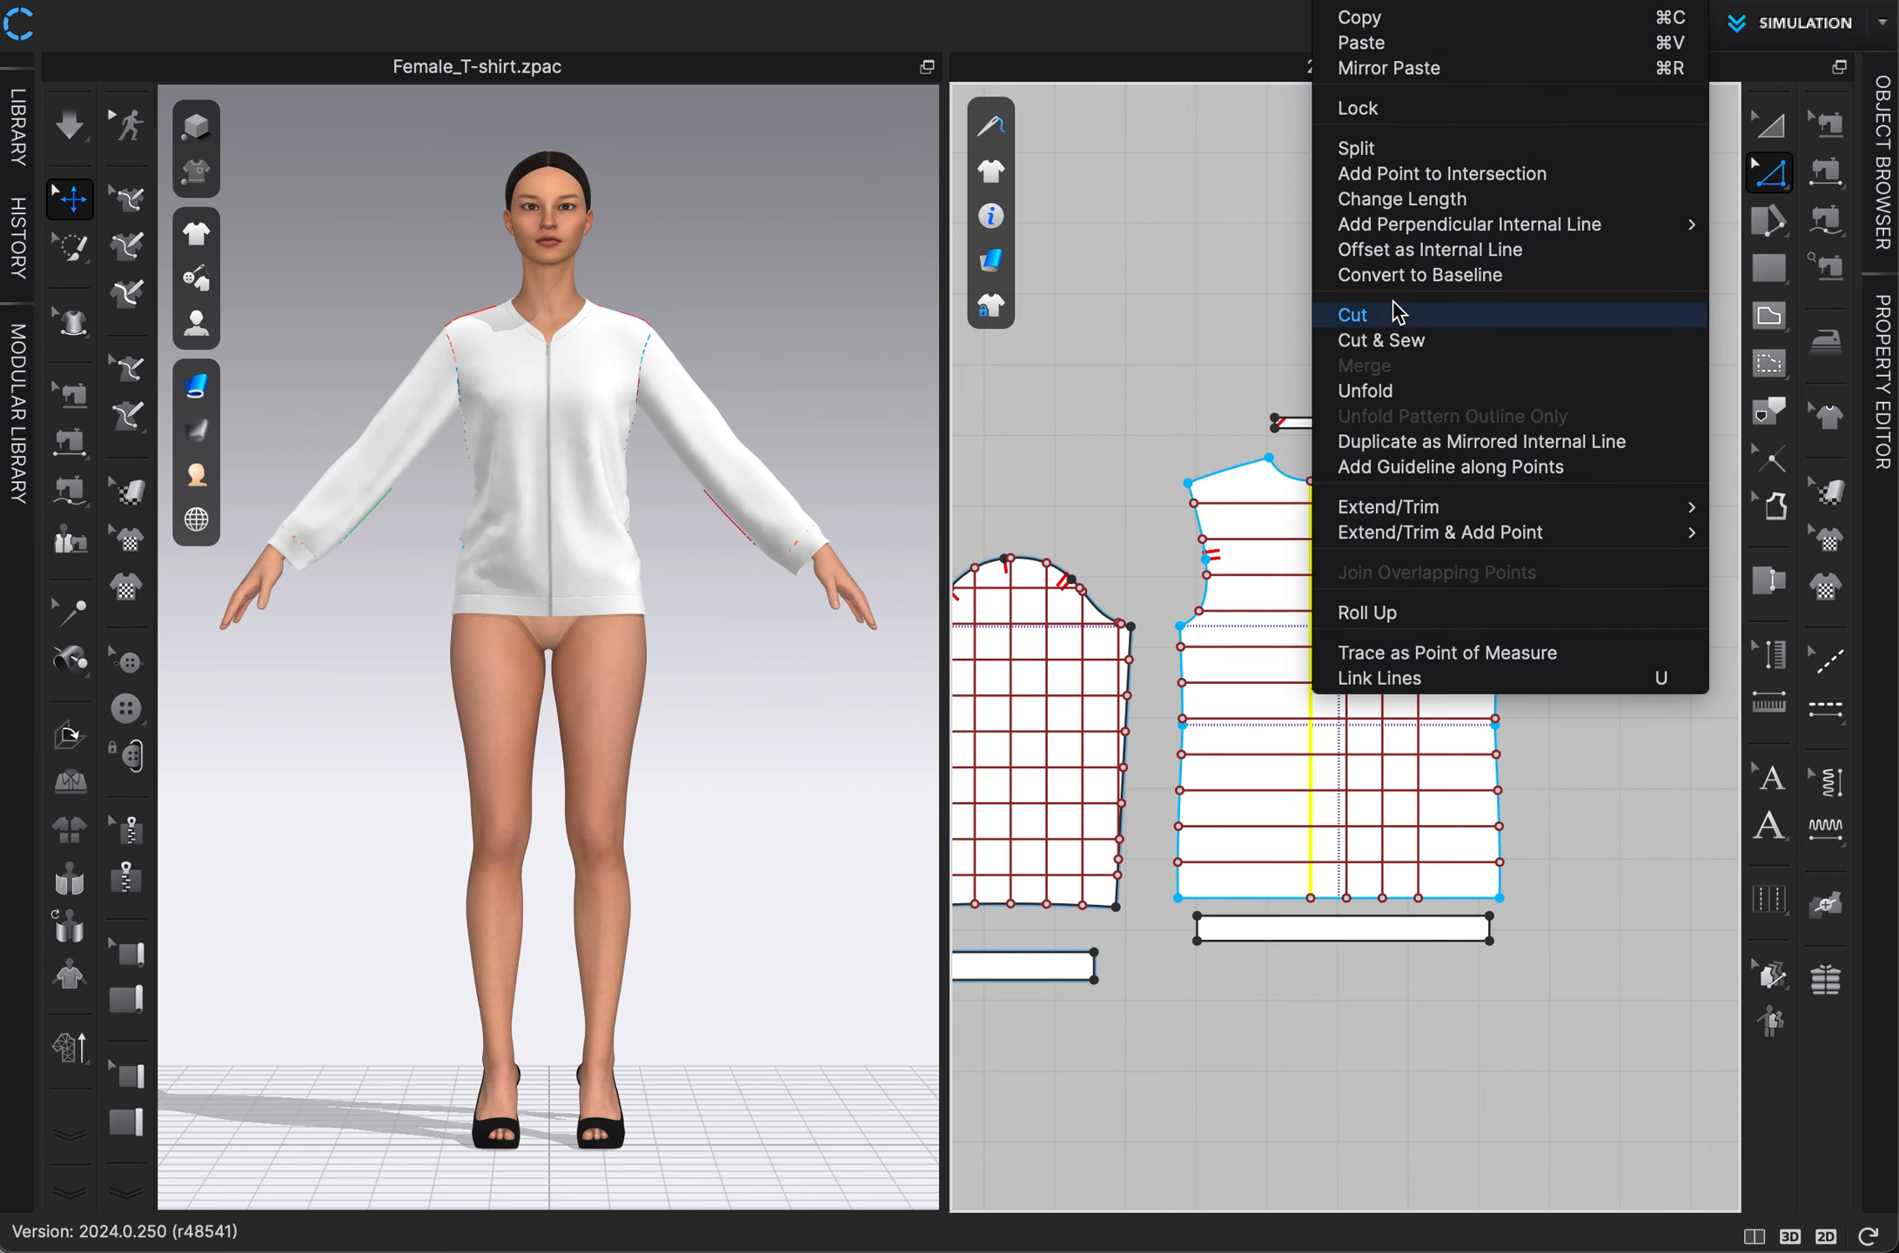
click(1398, 252)
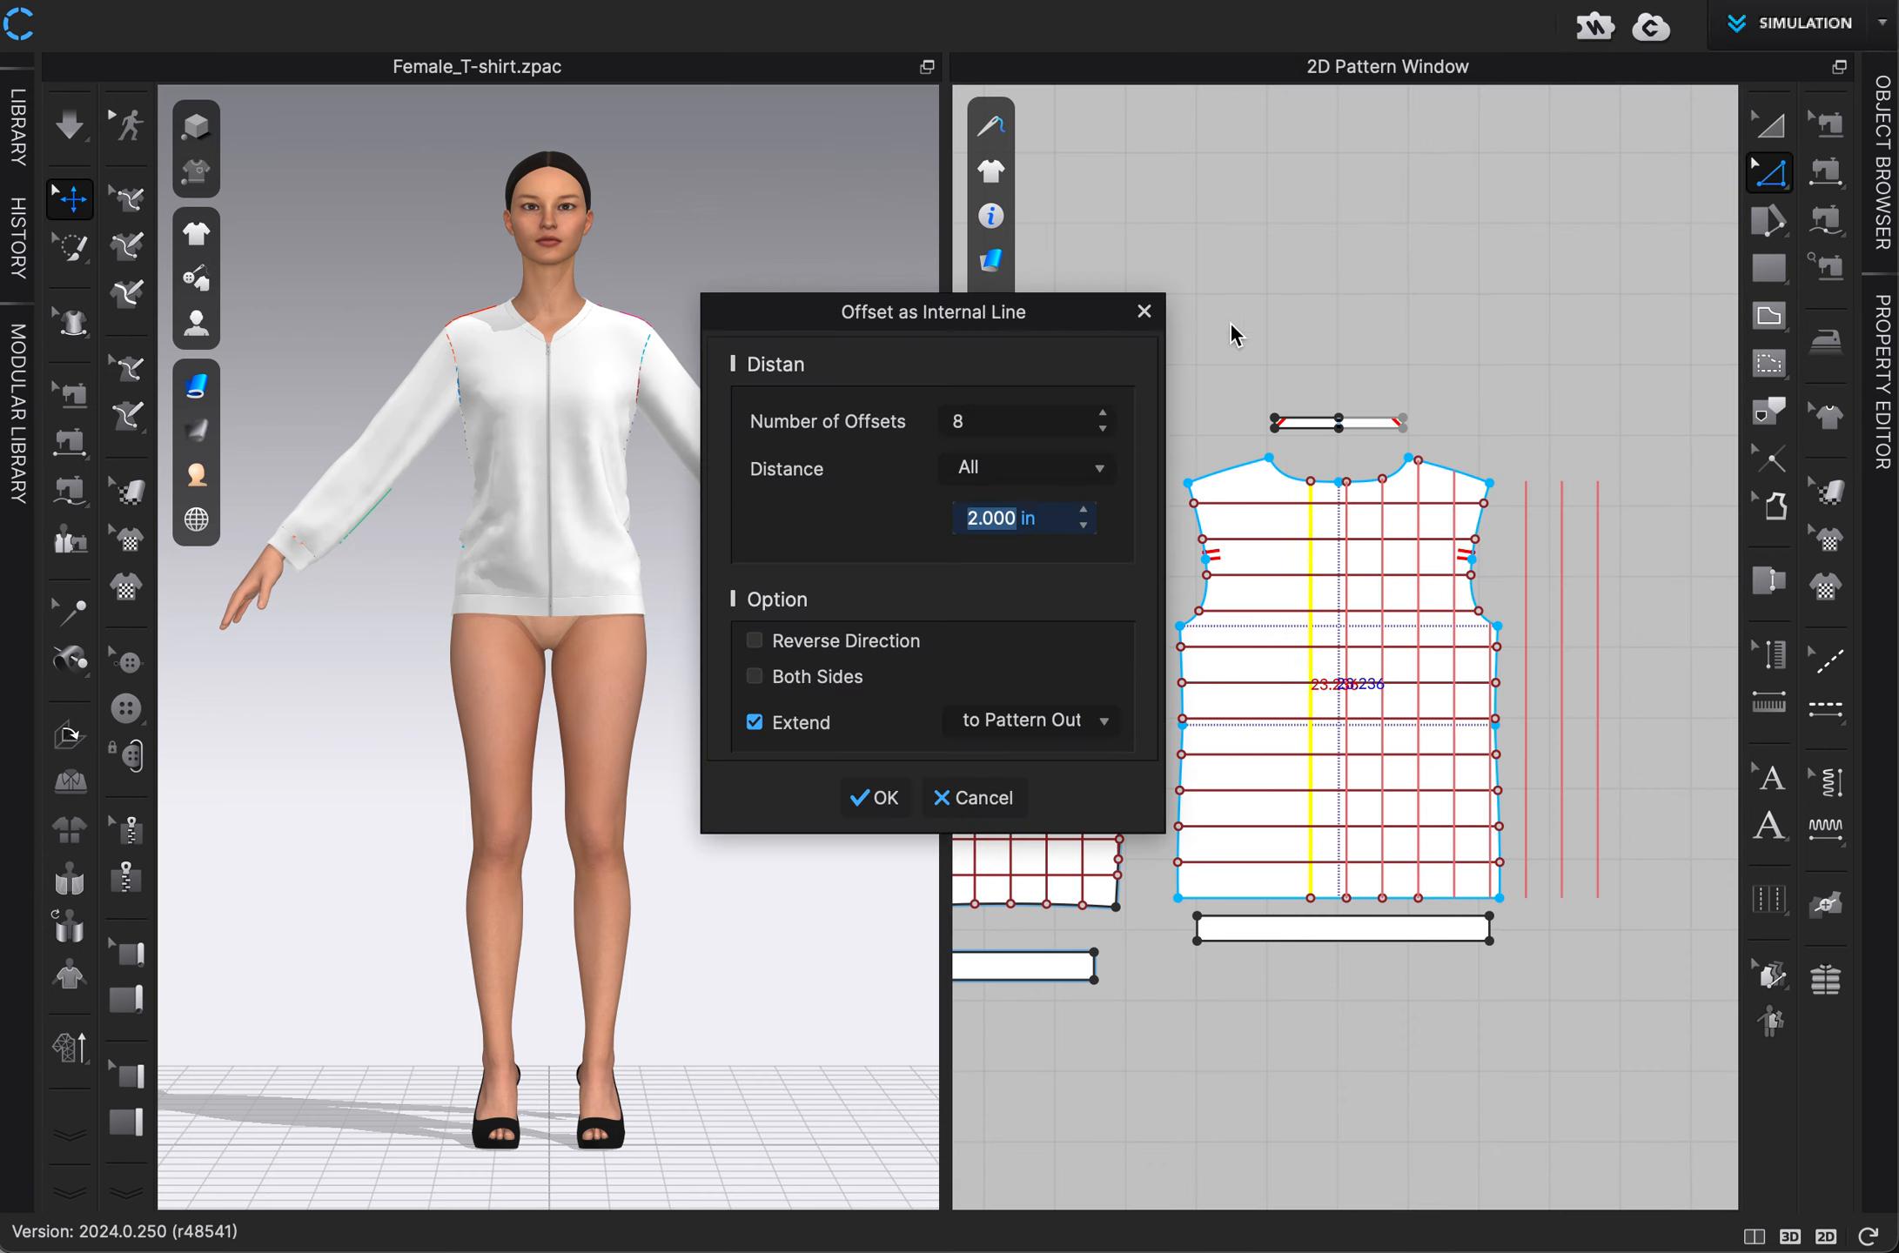
click(811, 641)
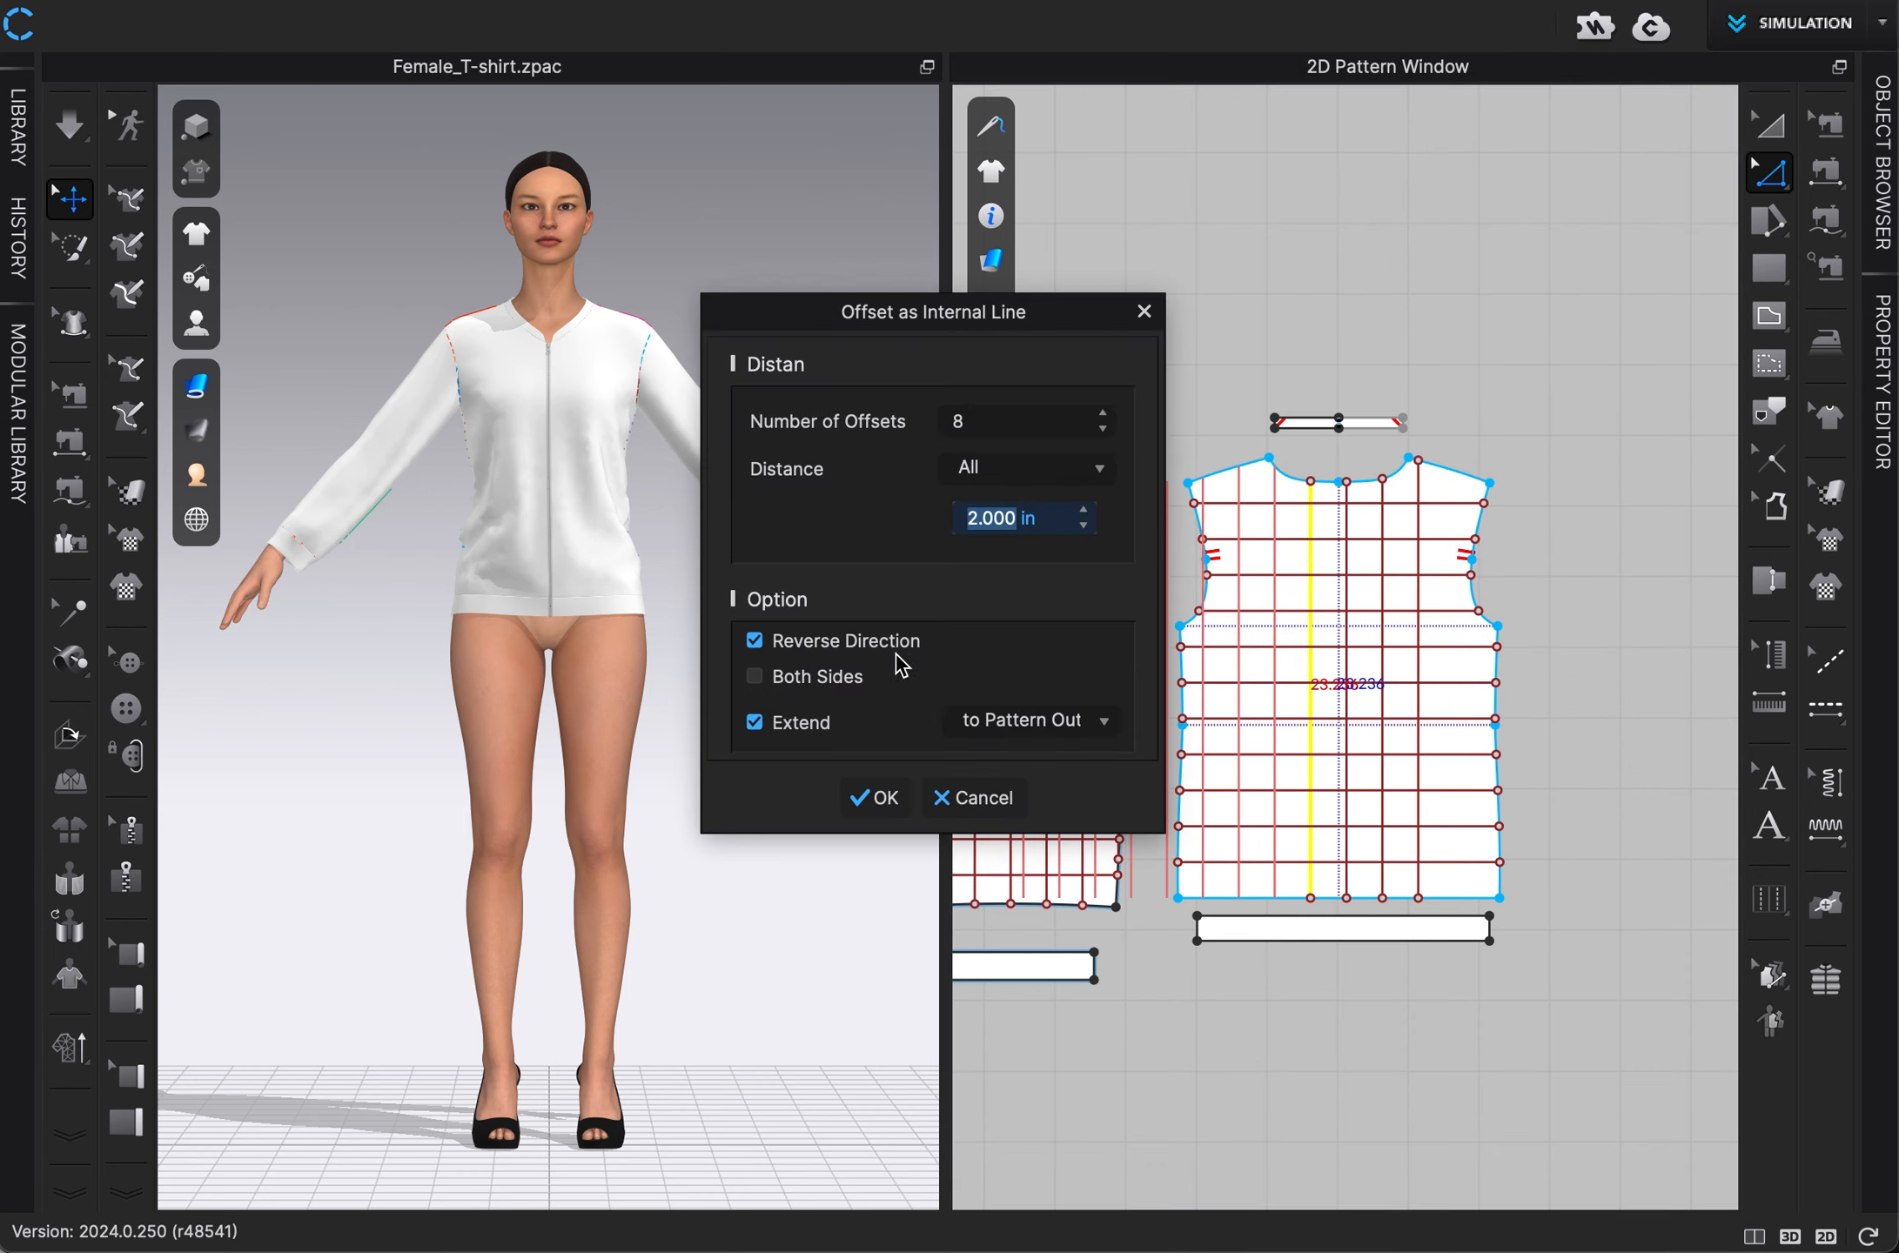
click(1103, 428)
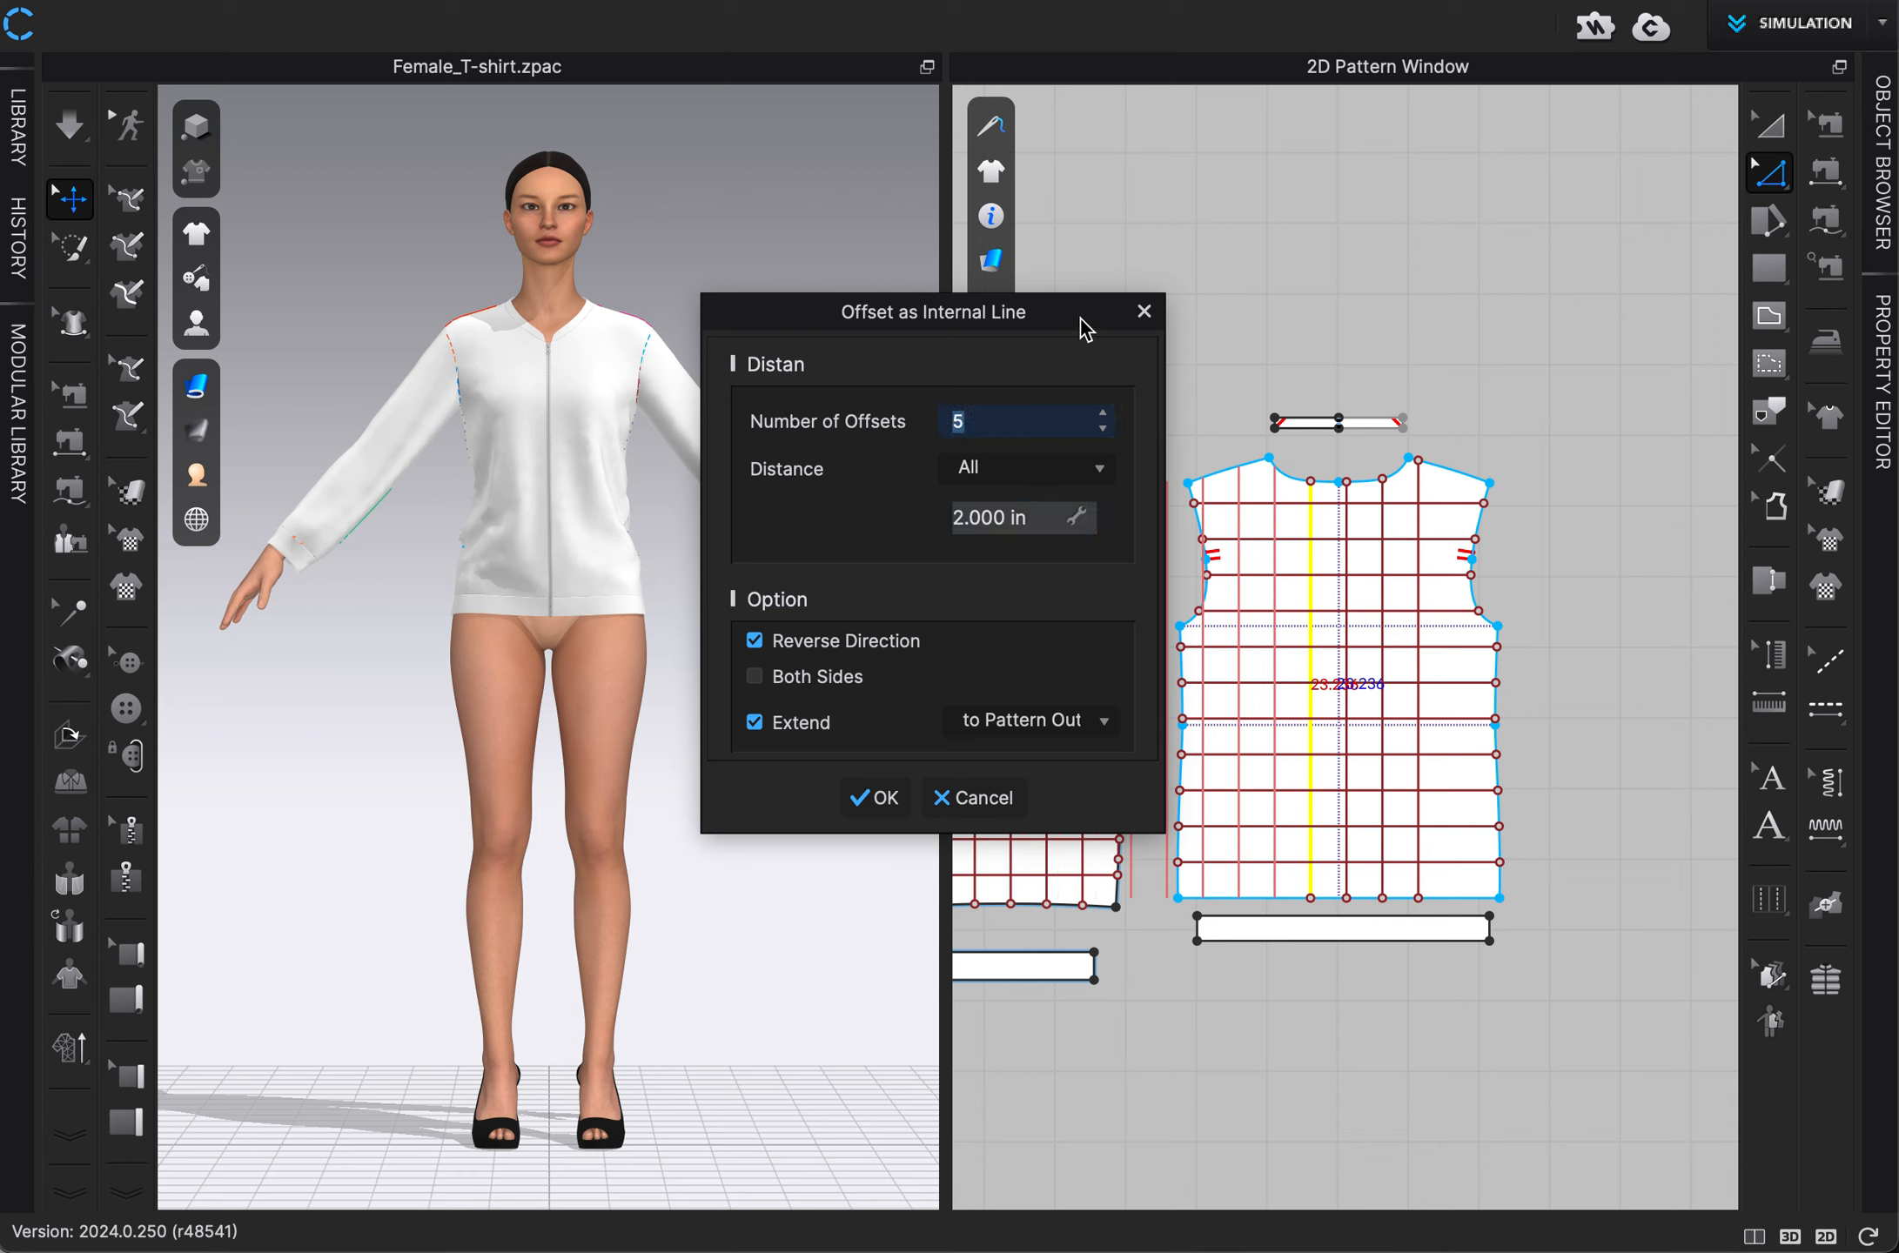
drag(1083, 329, 897, 326)
click(915, 426)
click(915, 426)
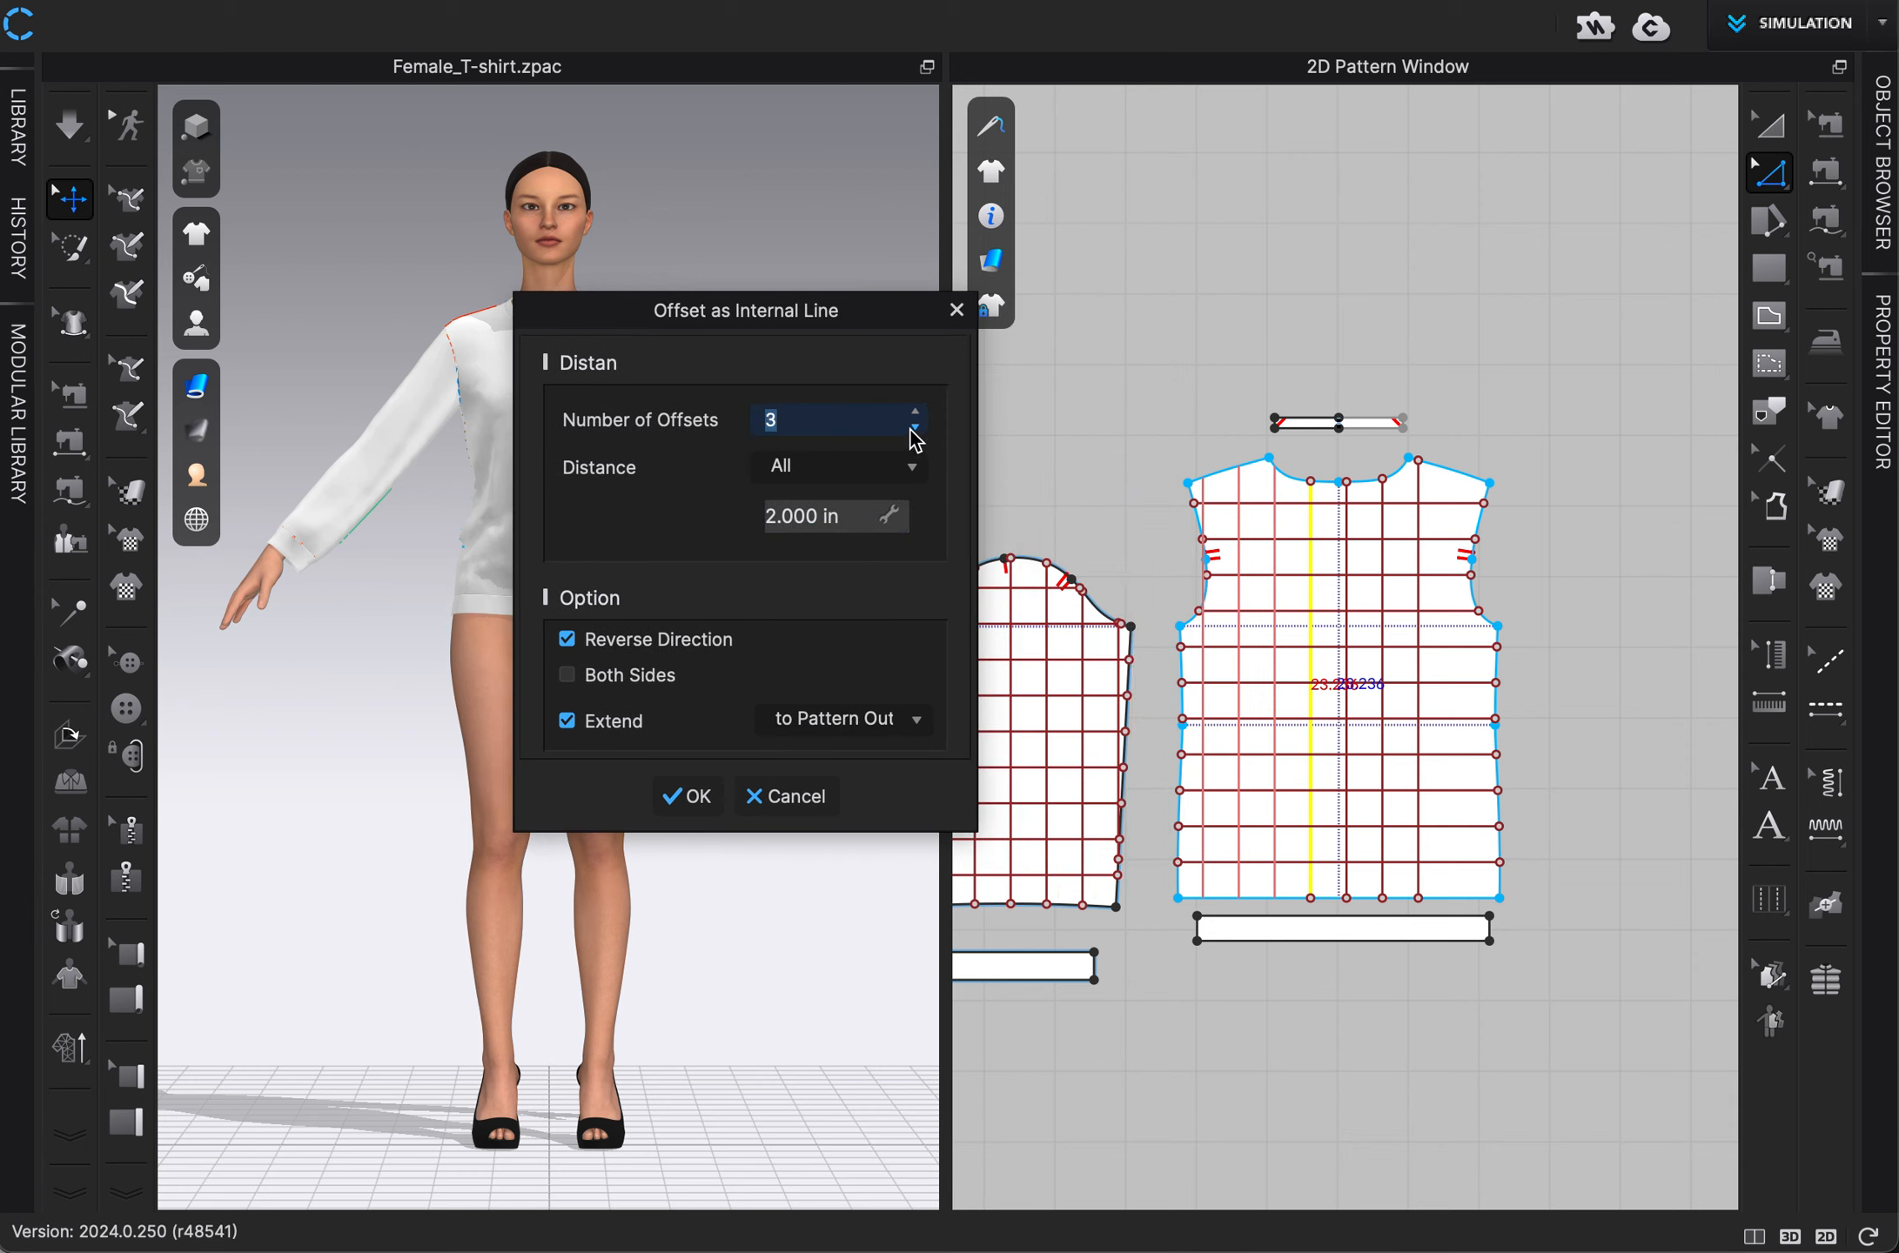
click(682, 796)
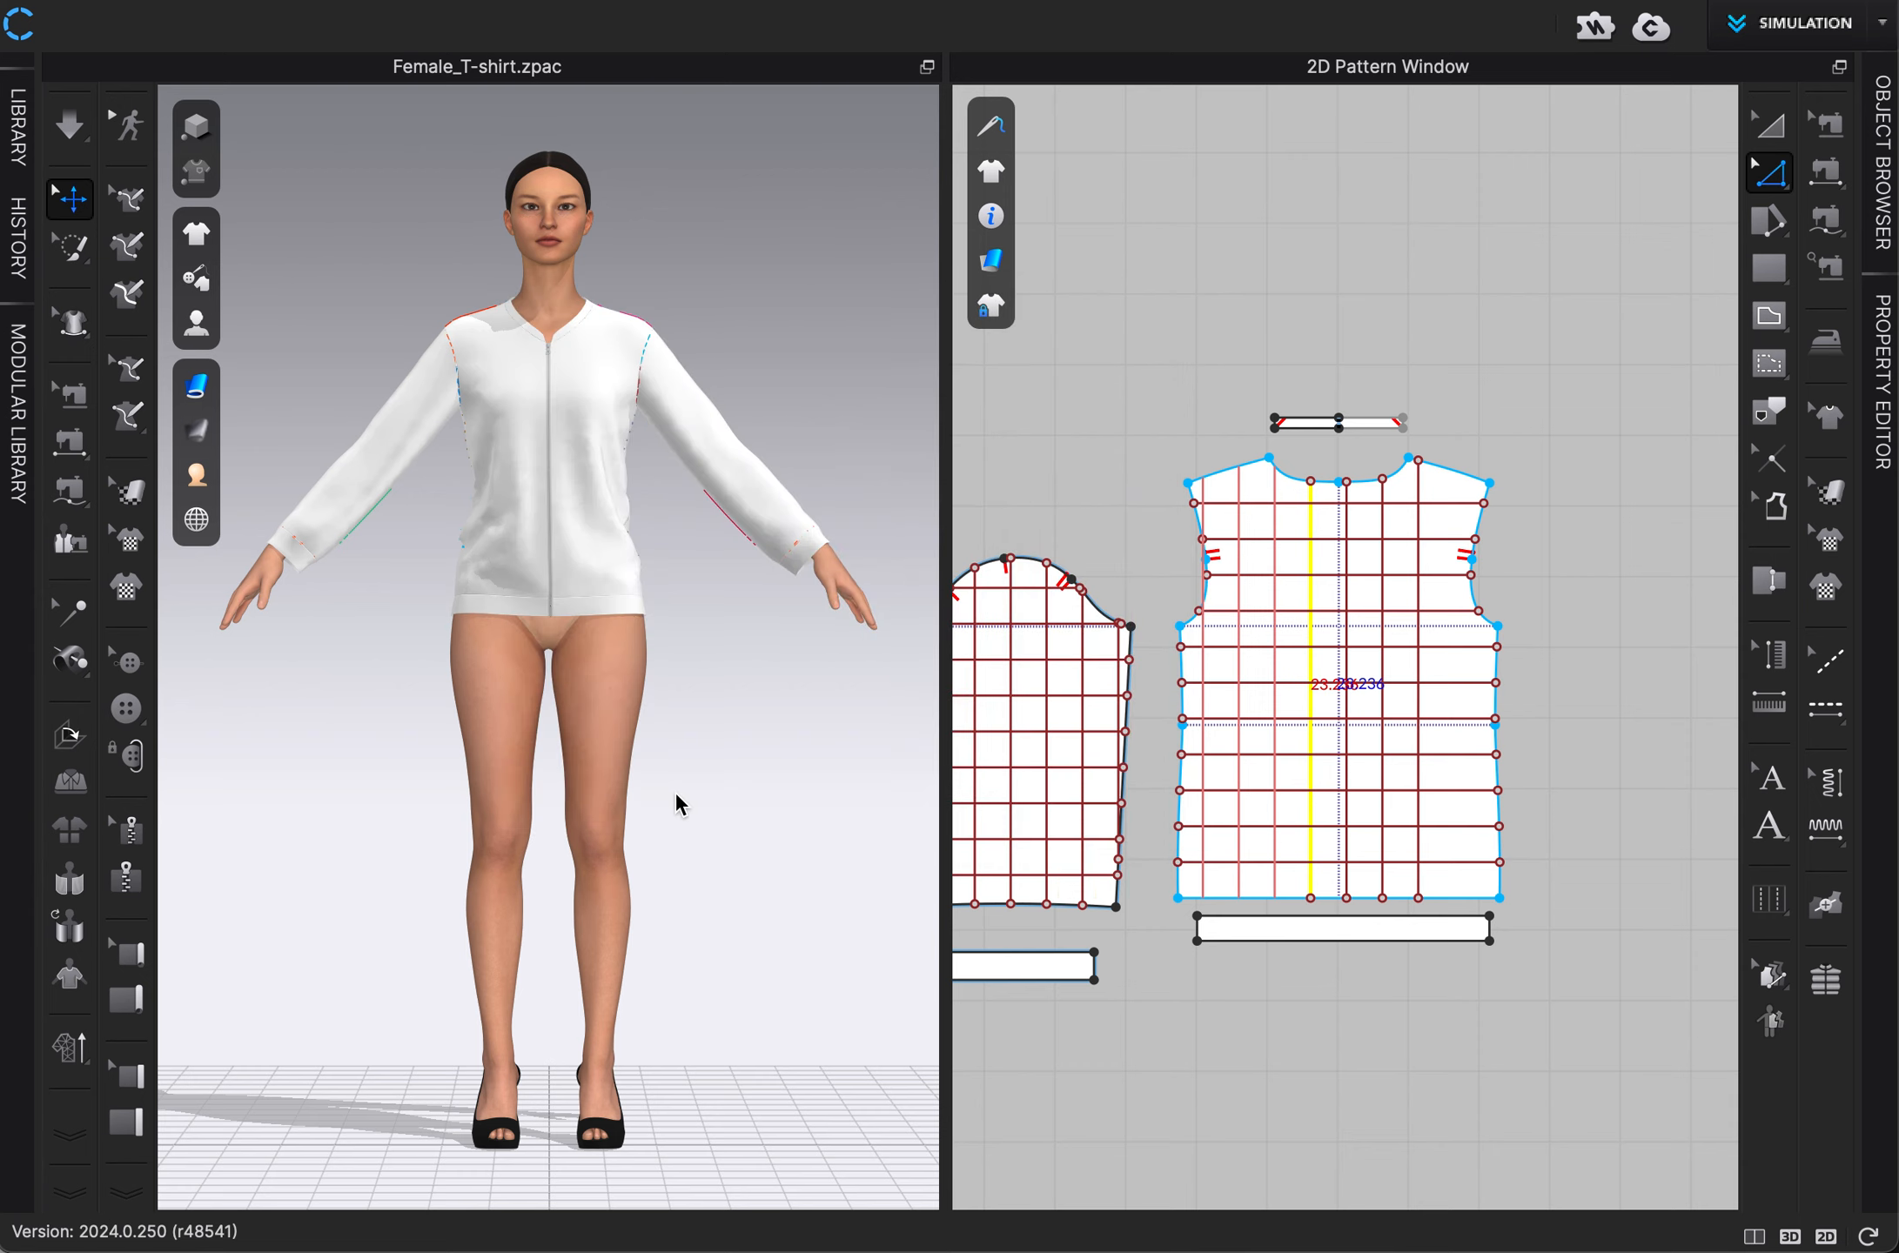
click(1364, 309)
Offset the back panel's rightmost vertical line outward at 2 in spacing to fill the remaining width, extended to the pattern outline.
click(1420, 564)
right_click(1420, 561)
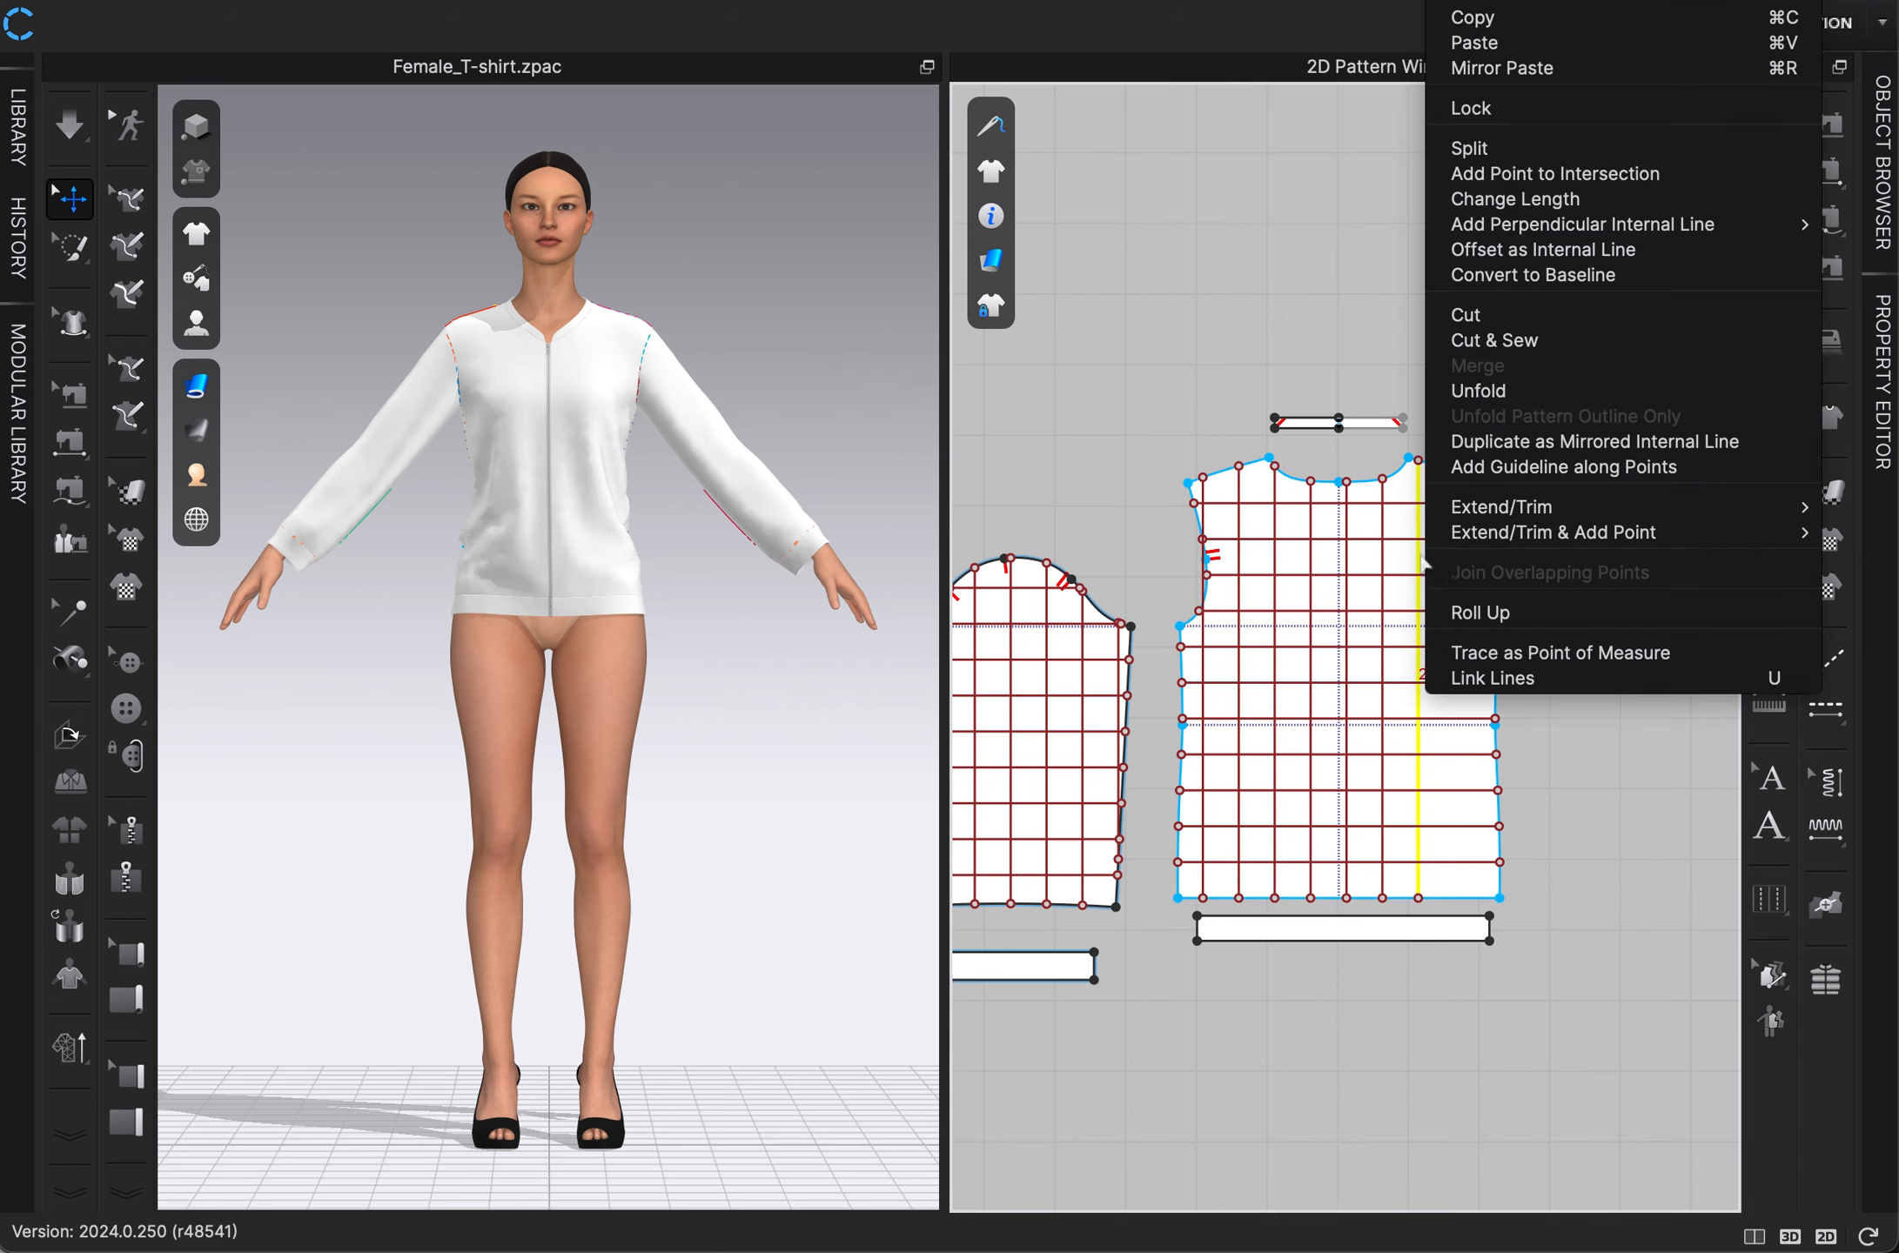
click(1523, 251)
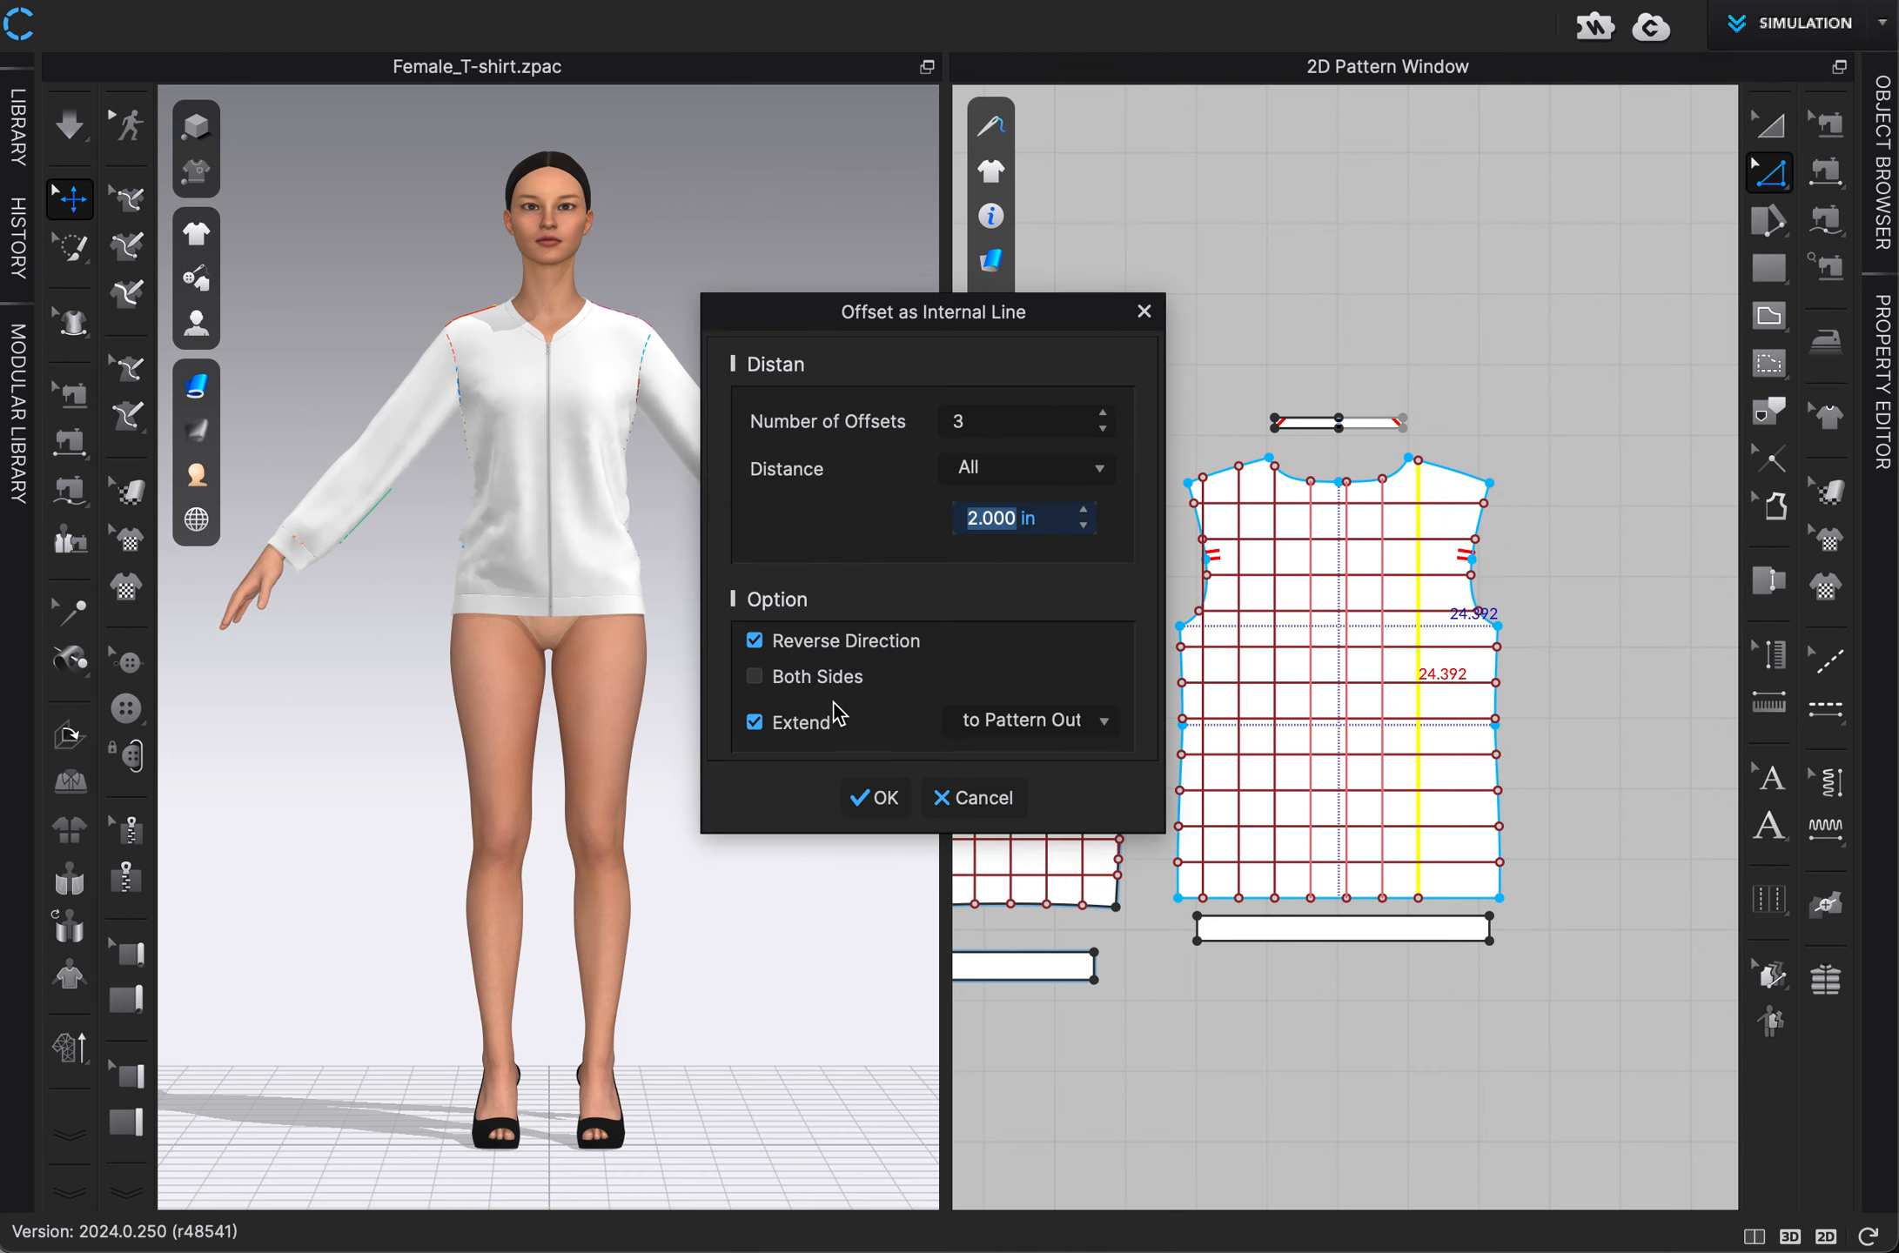
click(837, 648)
click(1103, 429)
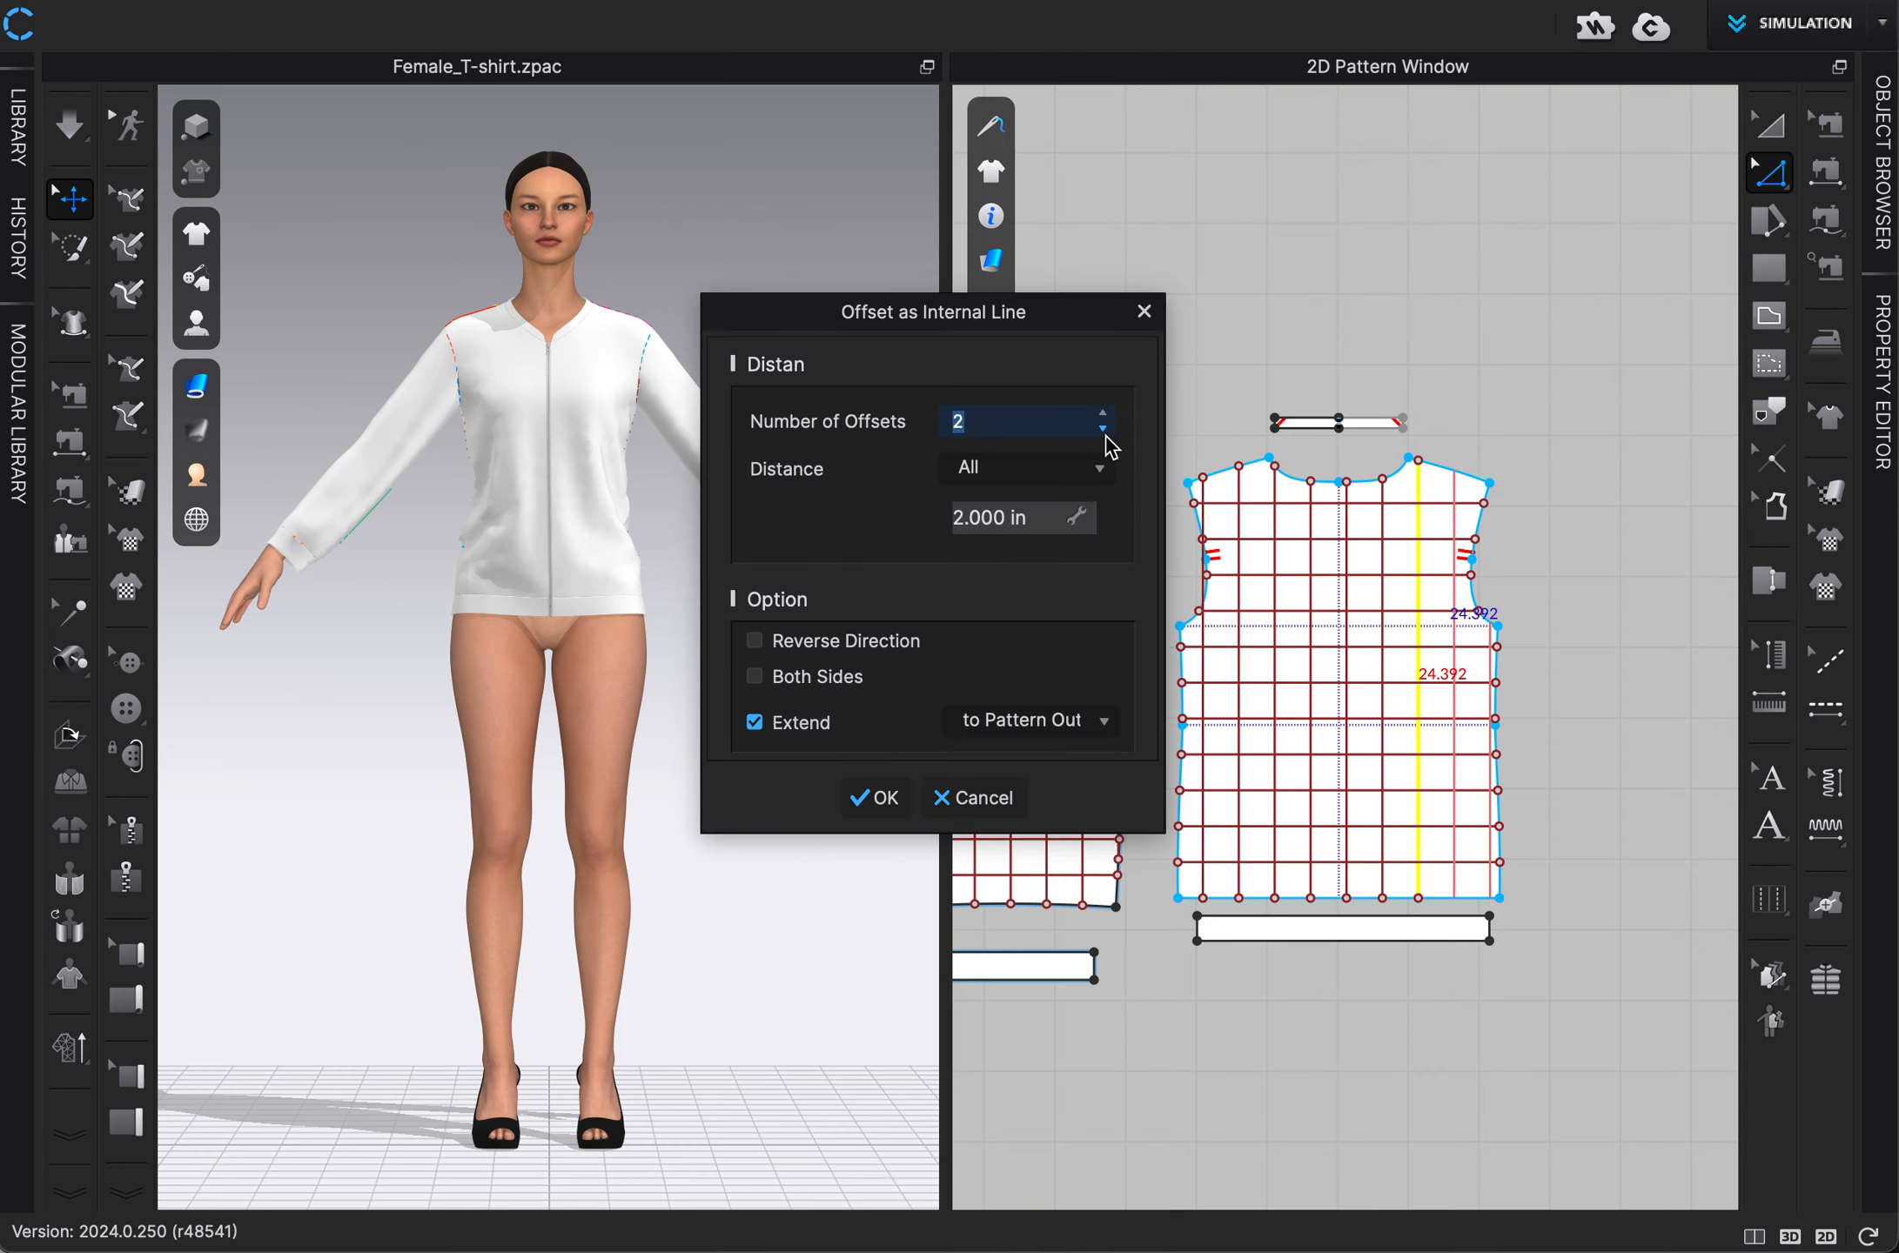
click(878, 797)
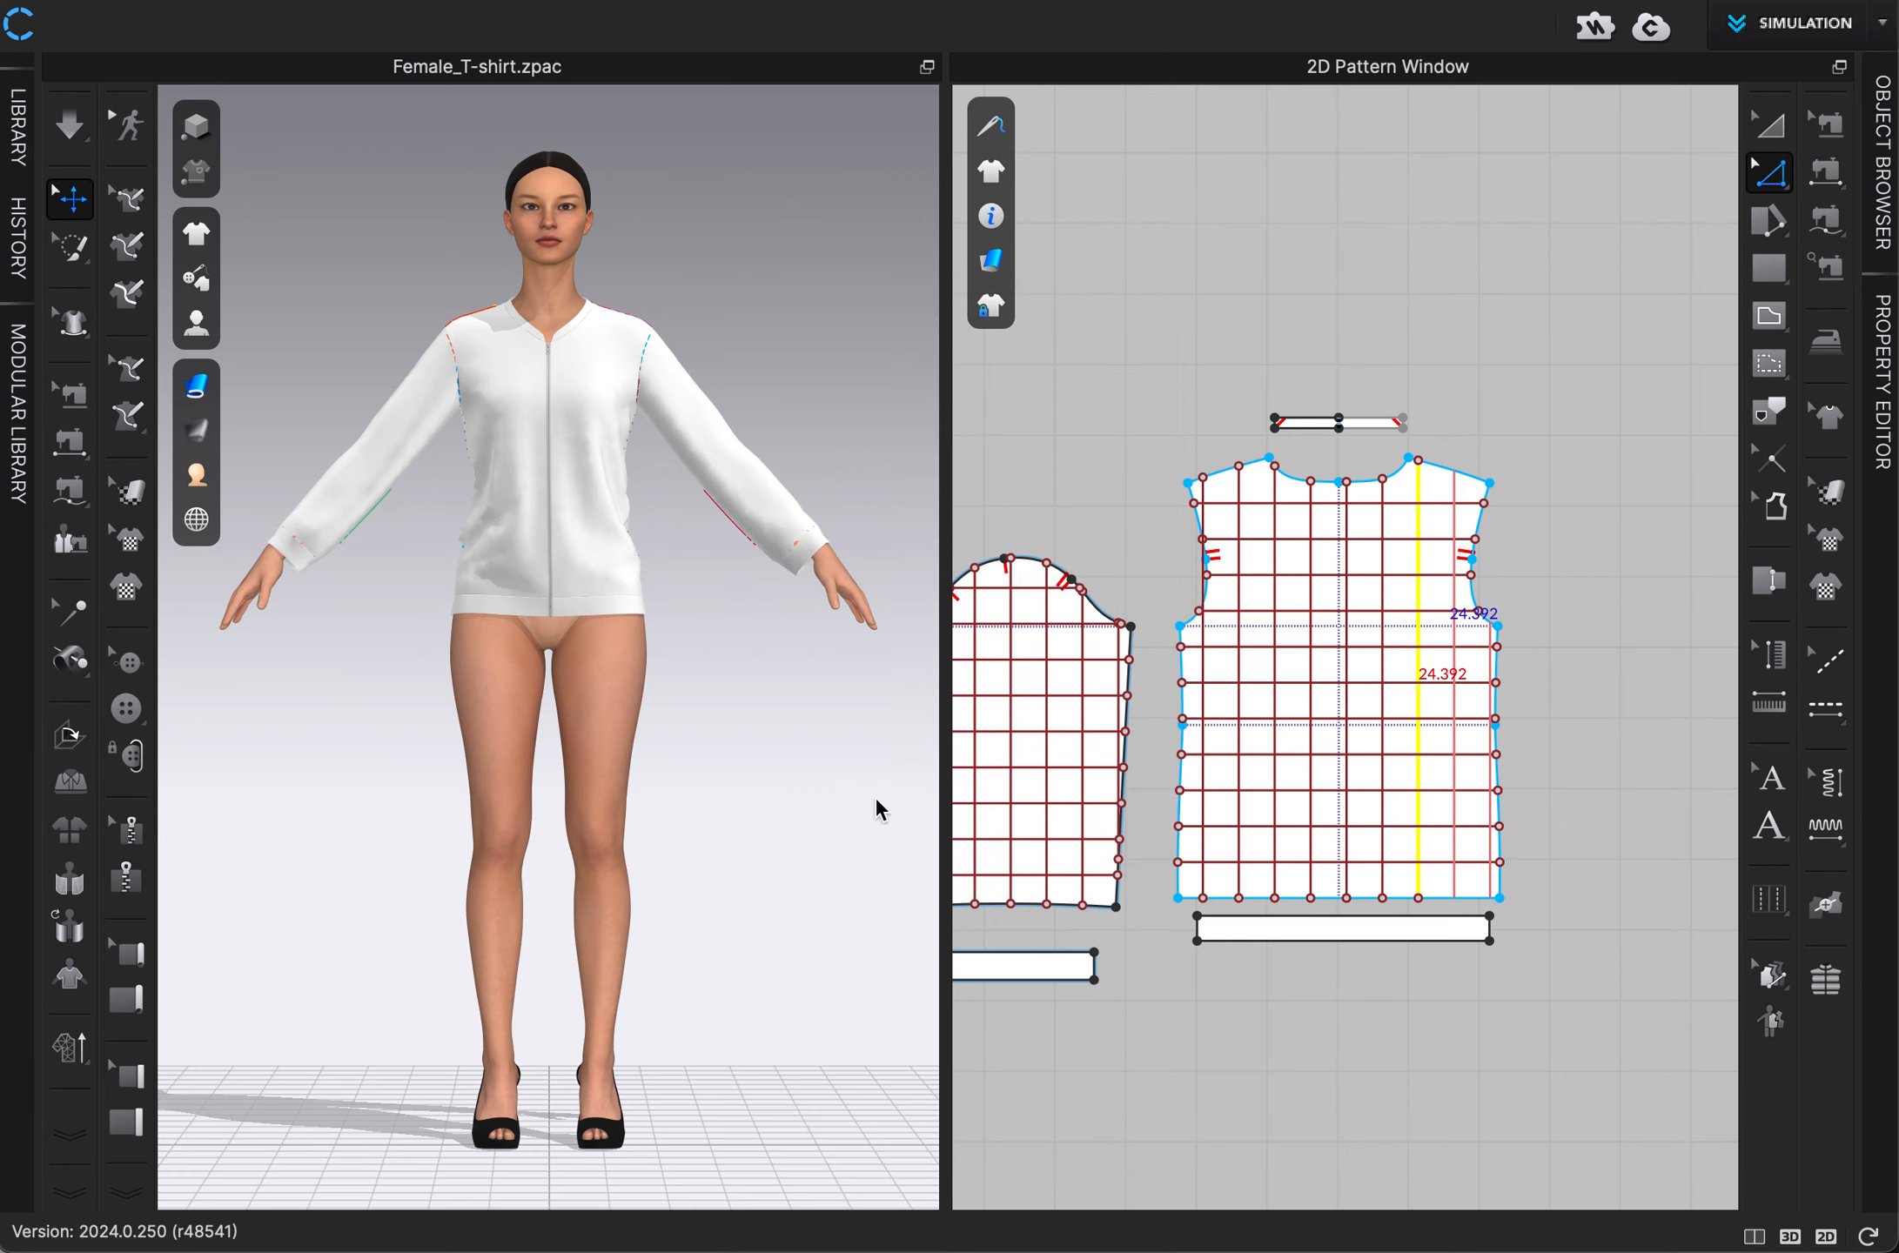
Extend or trim the outermost vertical line beside the back panel's left armhole to the pattern outline.
right_click(1204, 503)
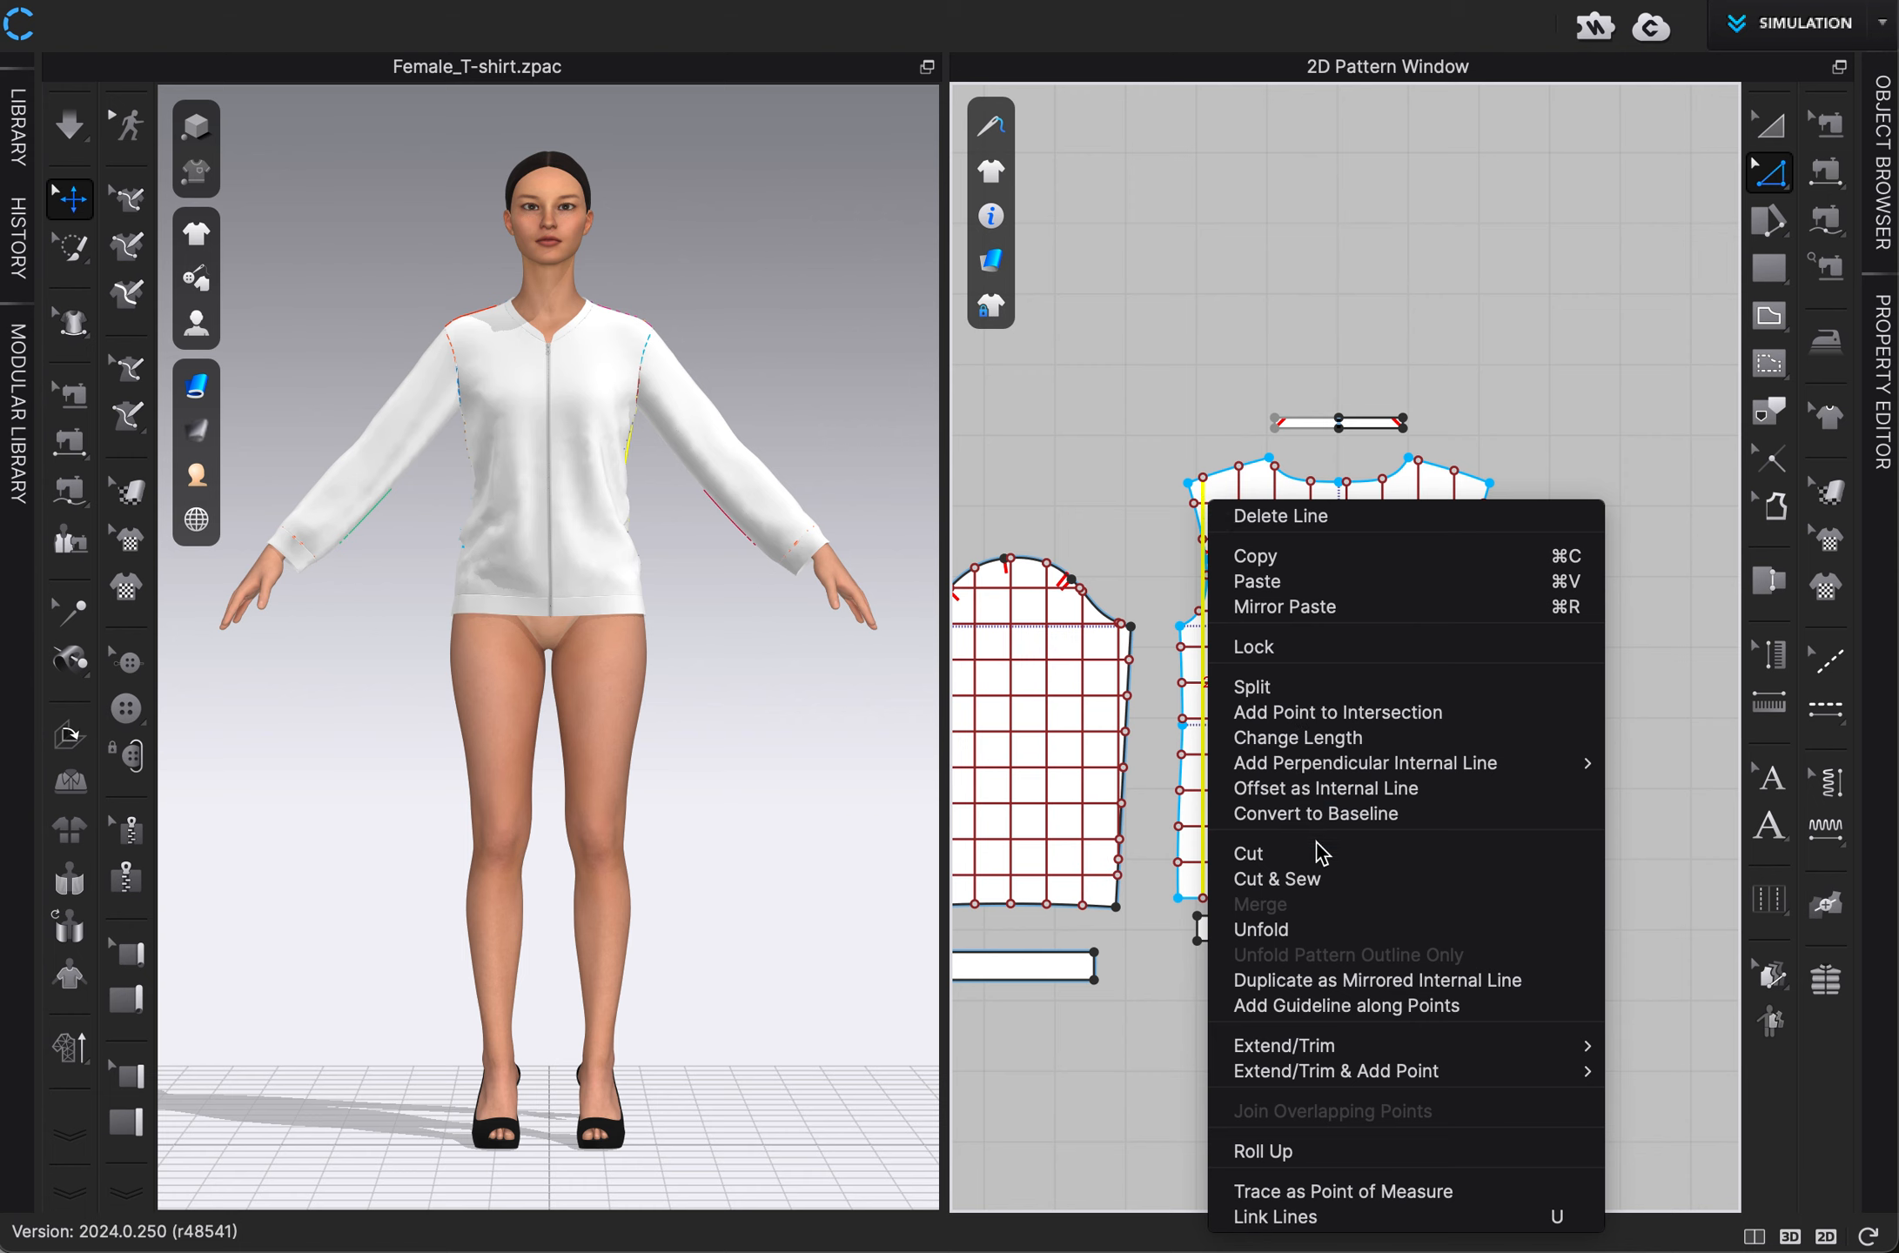
mouse_move(1329, 1045)
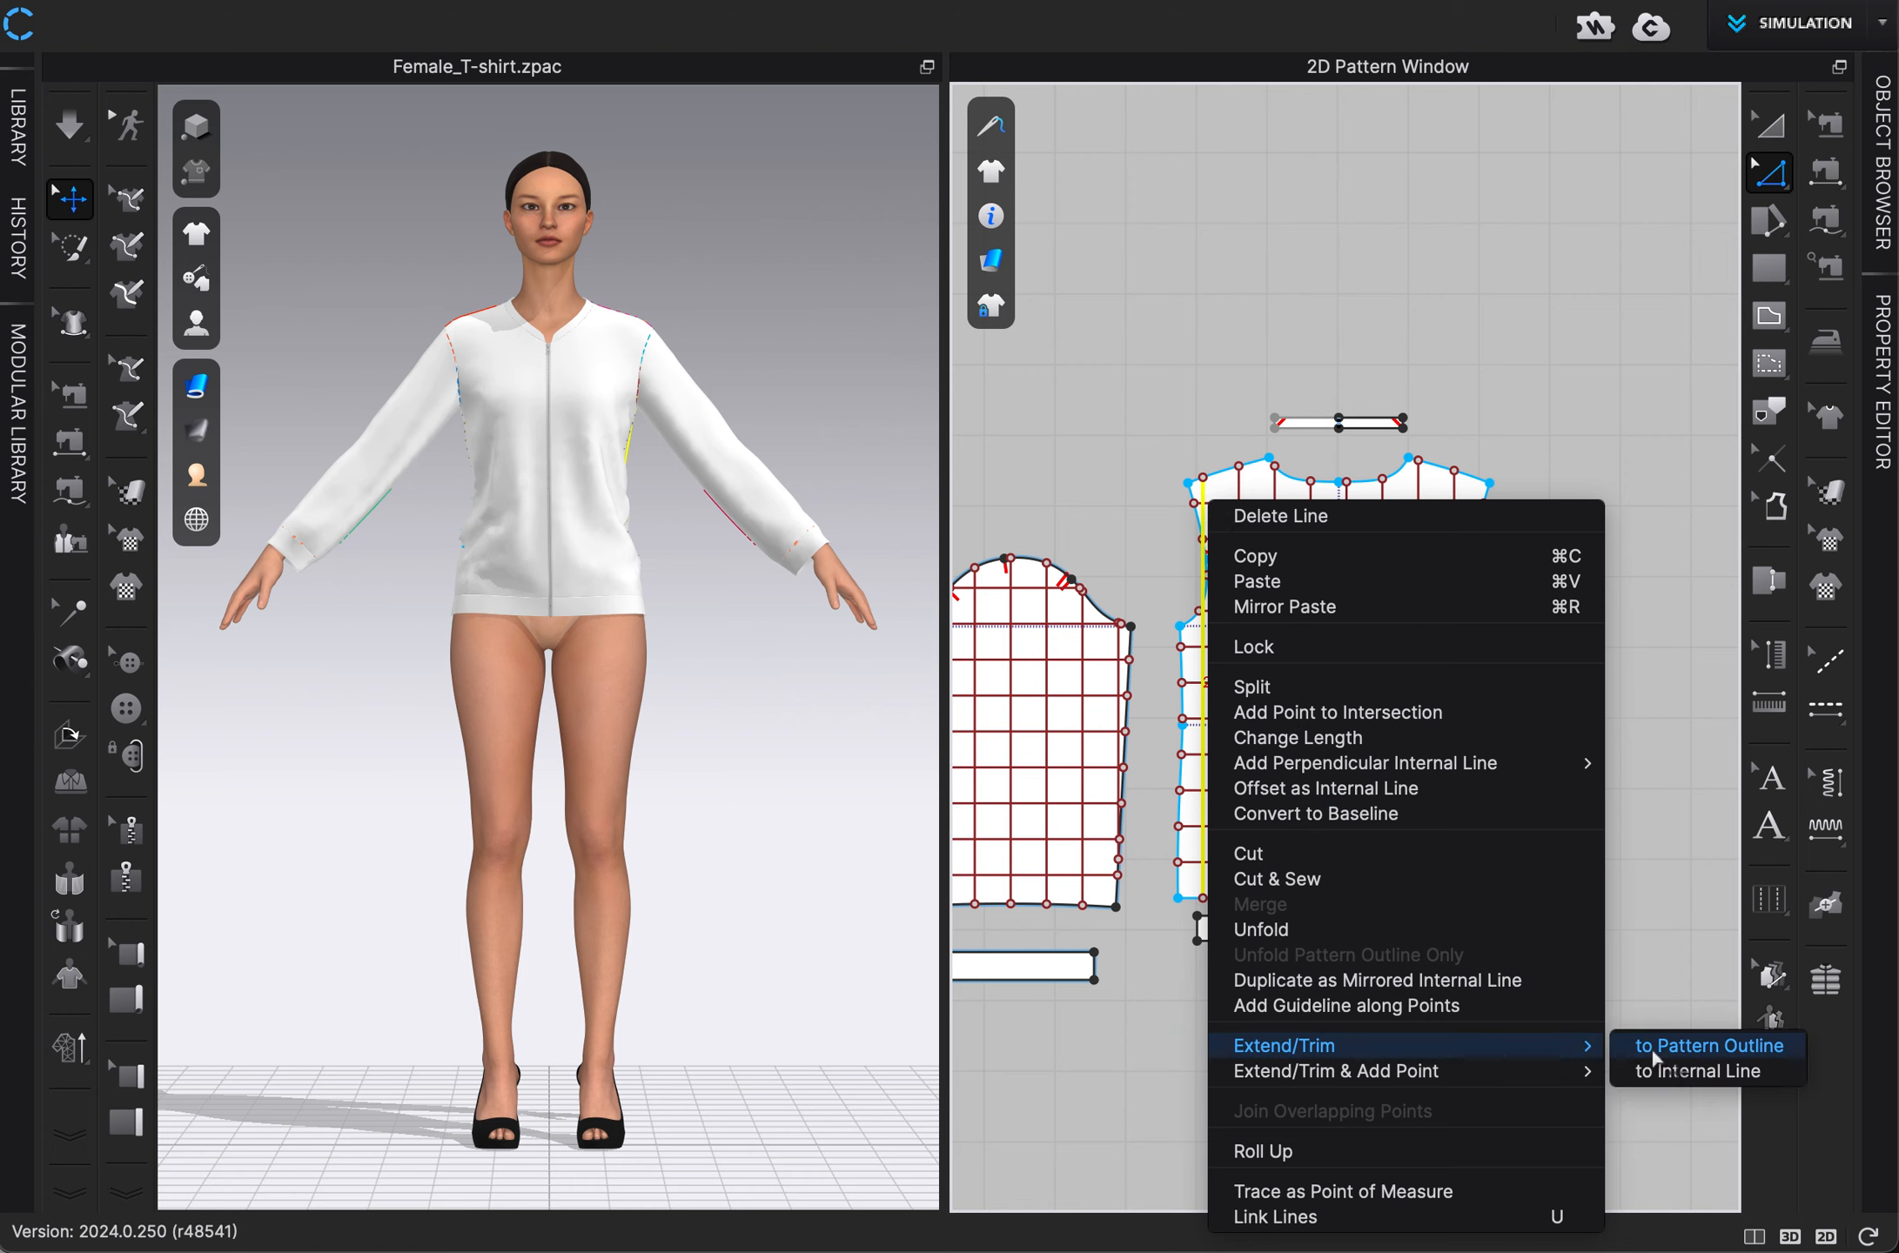
click(1678, 1045)
click(1607, 728)
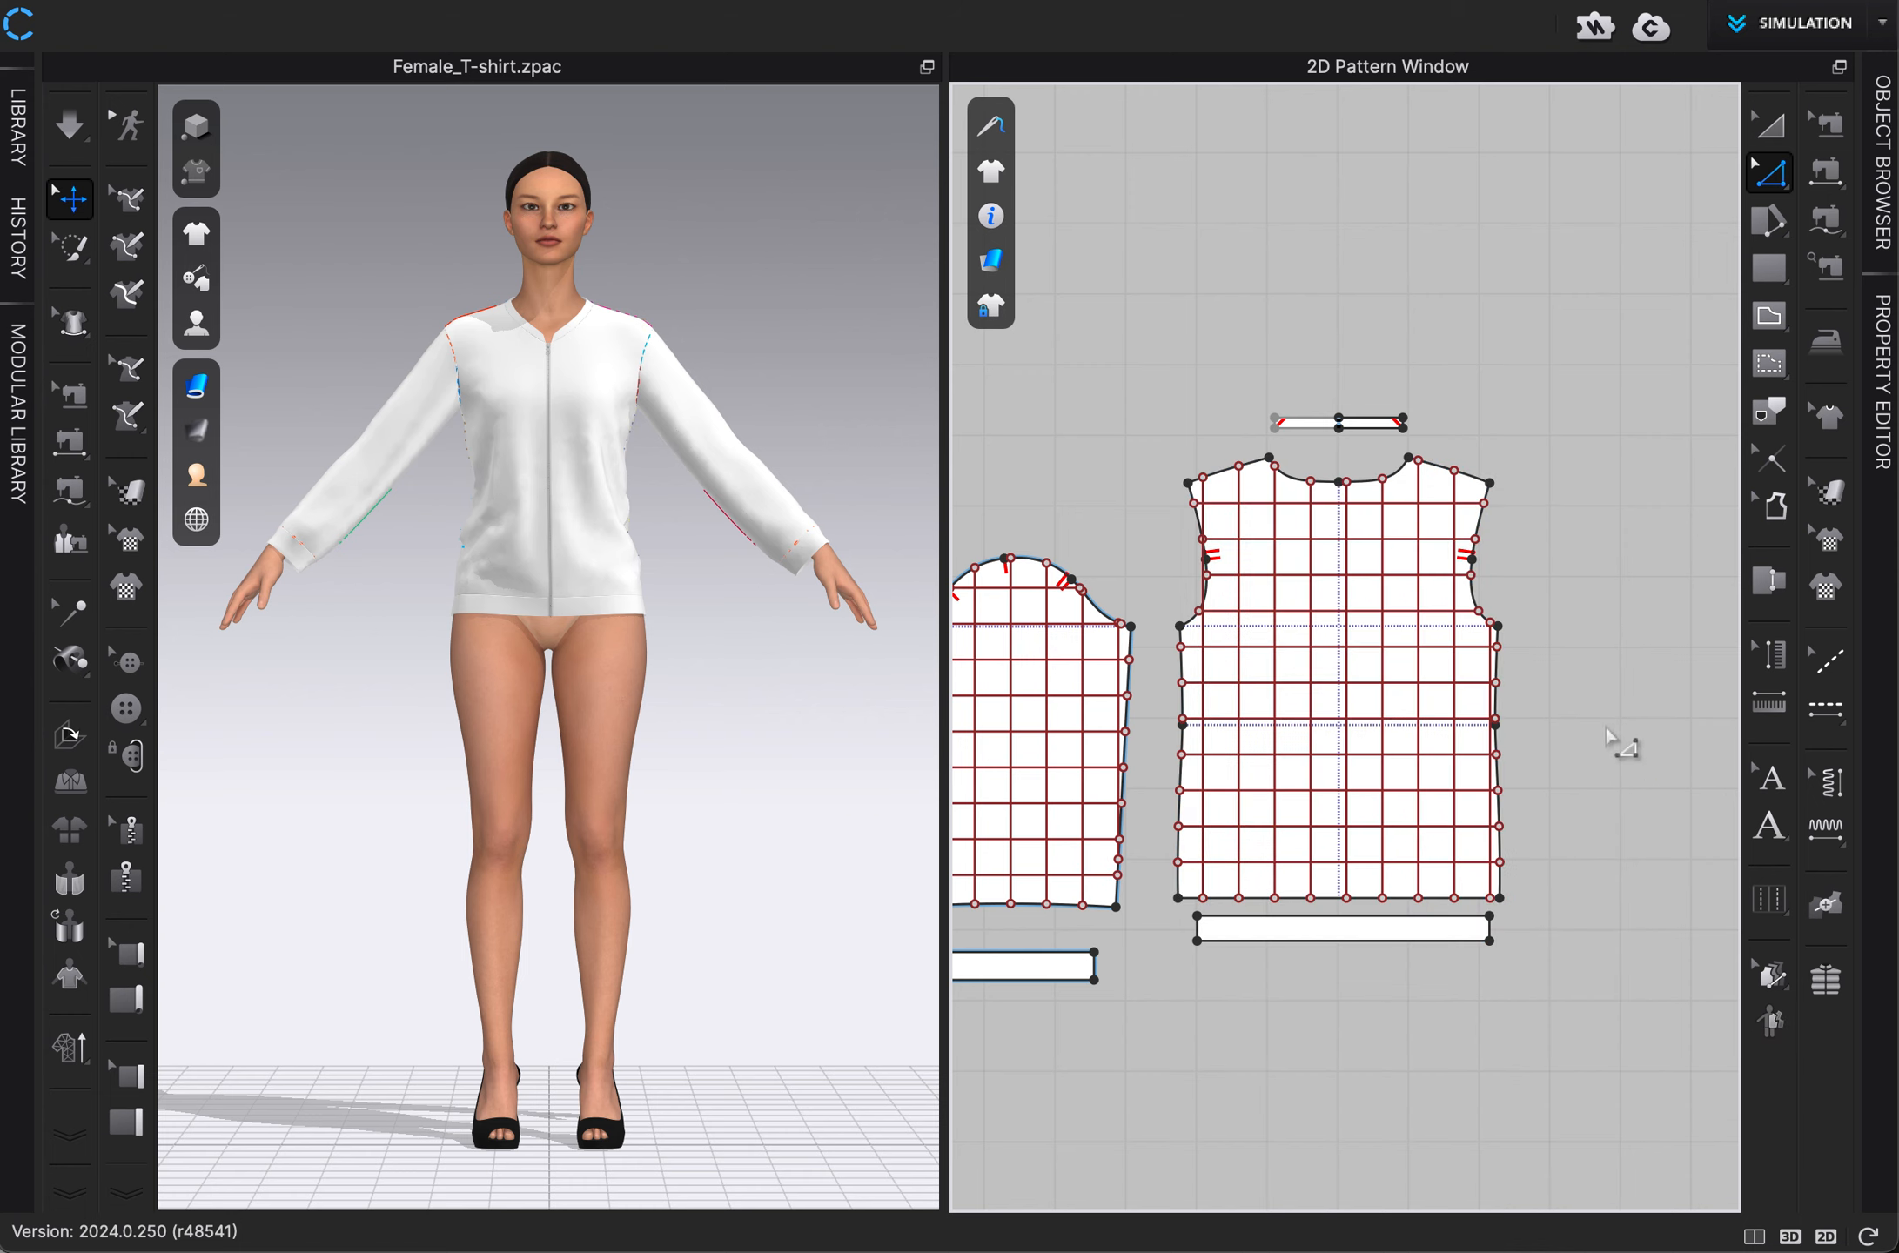
Create a filler layer for the leftmost sleeve pattern and place its duplicate directly below the original.
scroll(1607, 729, down, 2)
middle_drag(1375, 974, 1500, 847)
scroll(1542, 860, down, 2)
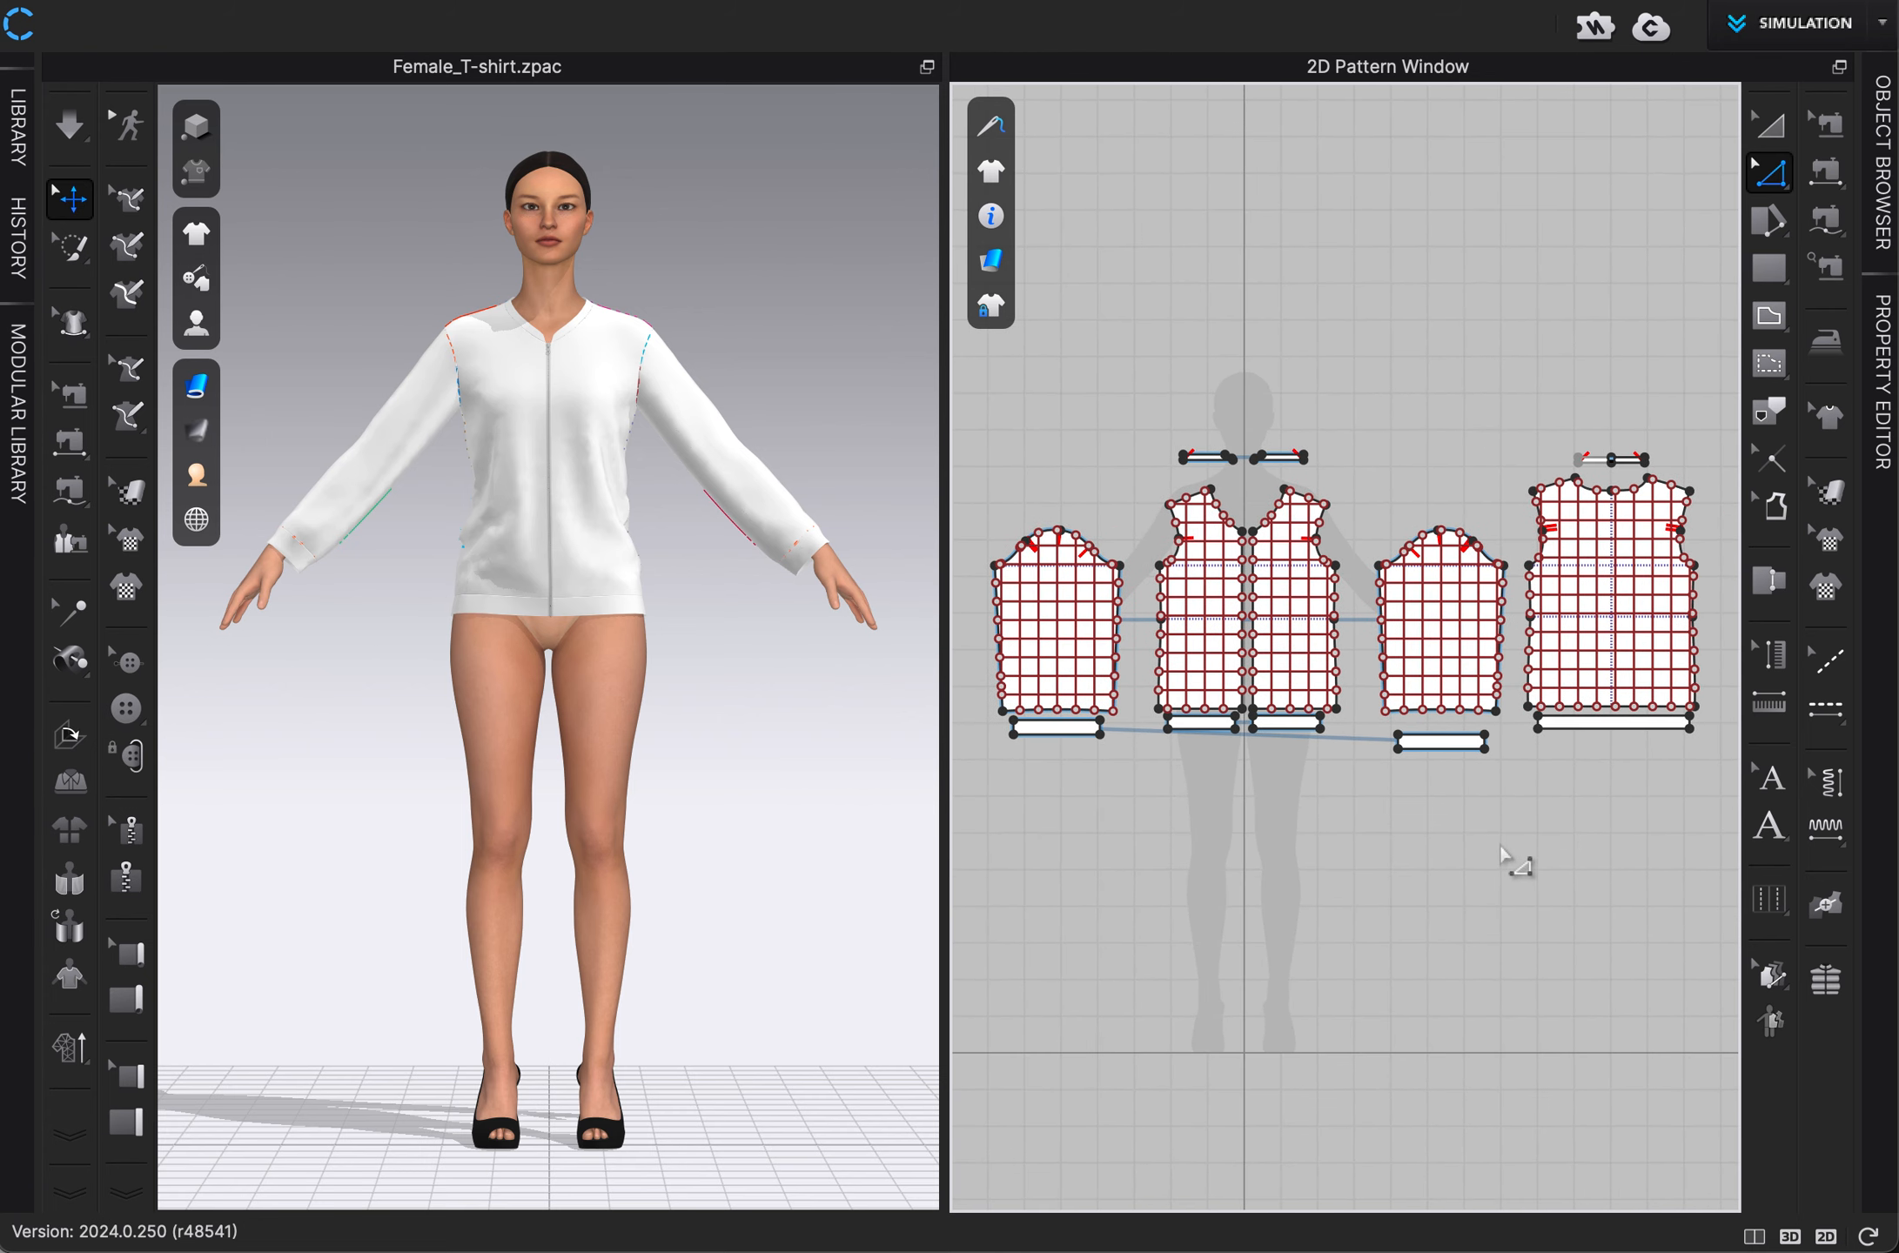
scroll(1506, 860, down, 1)
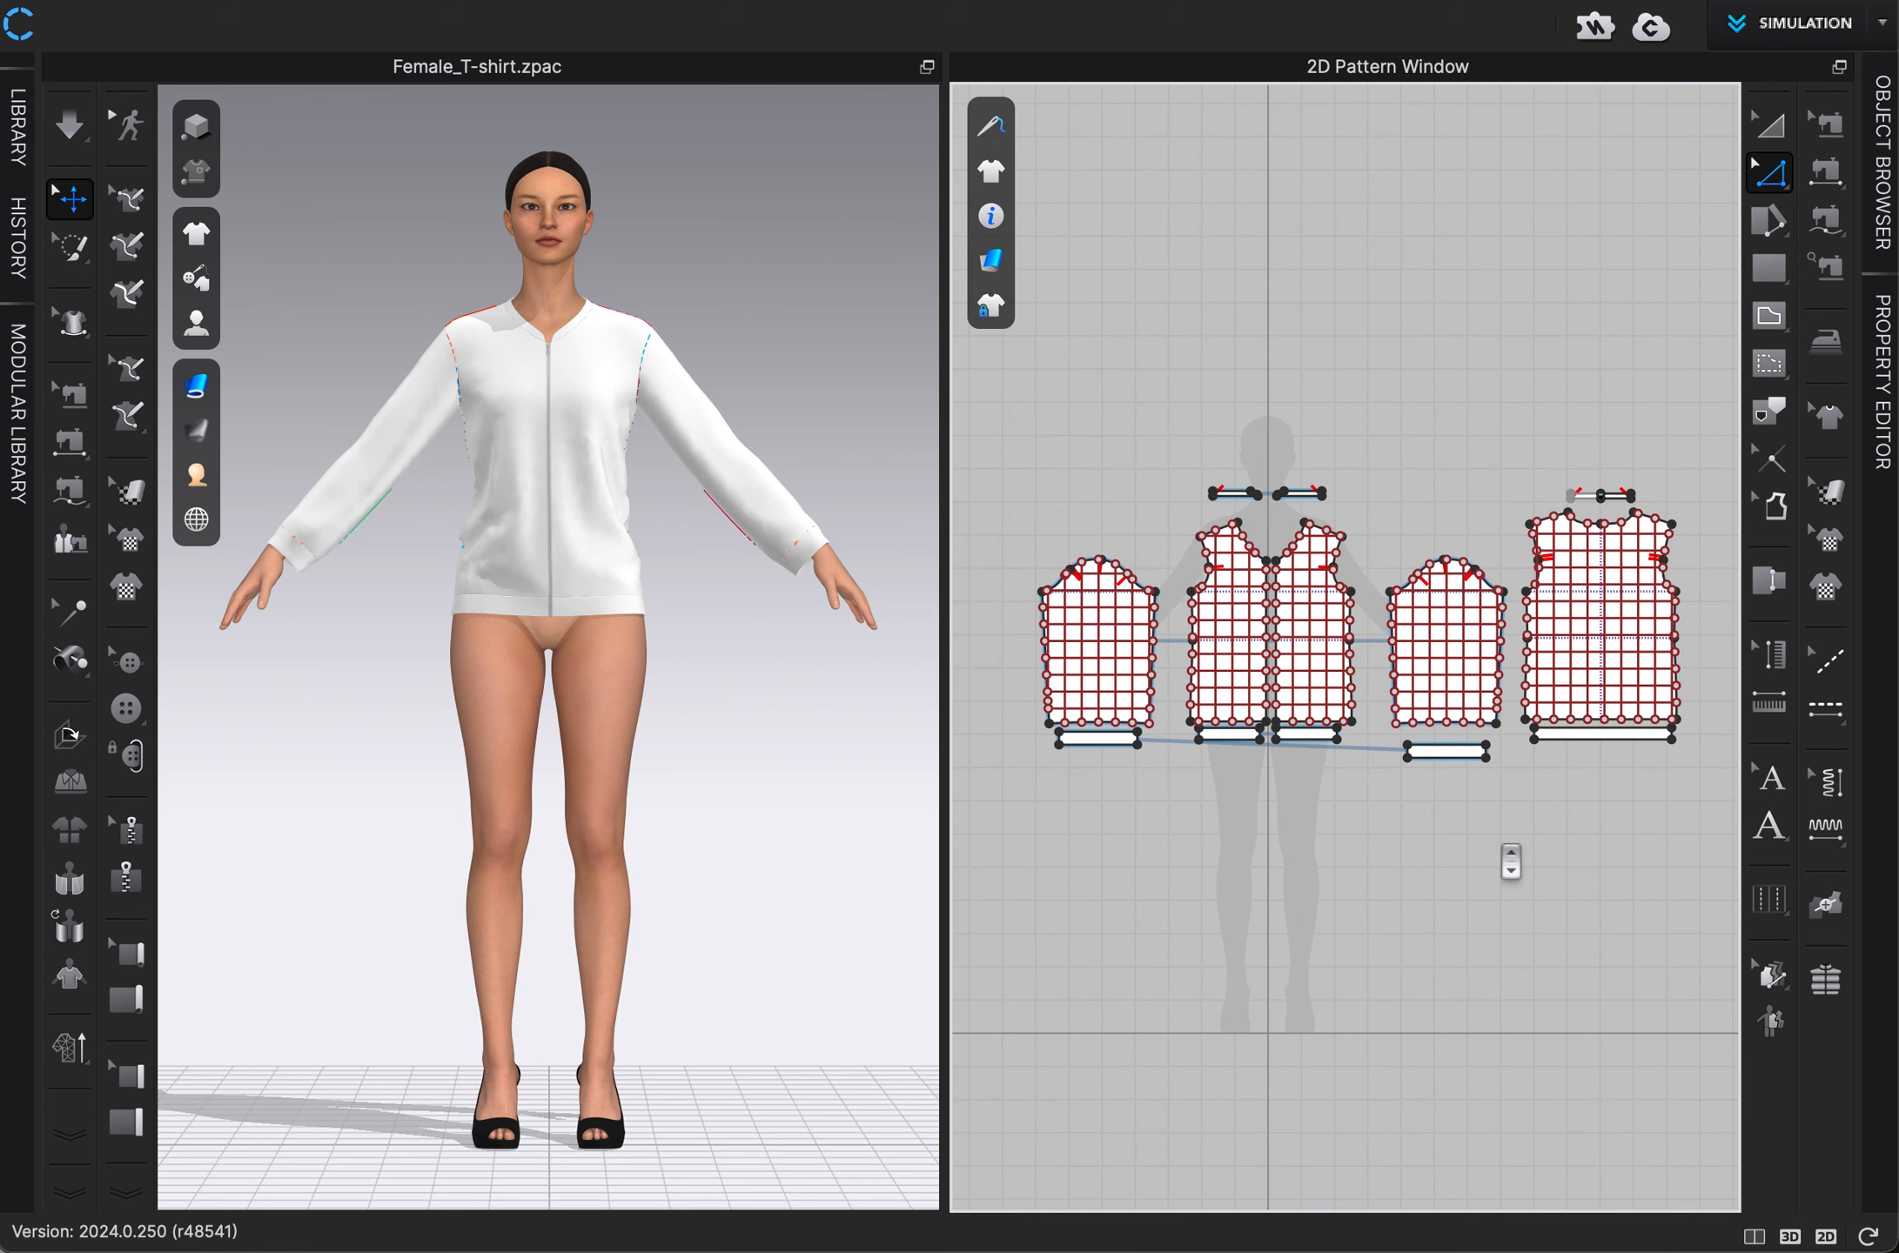
click(1826, 979)
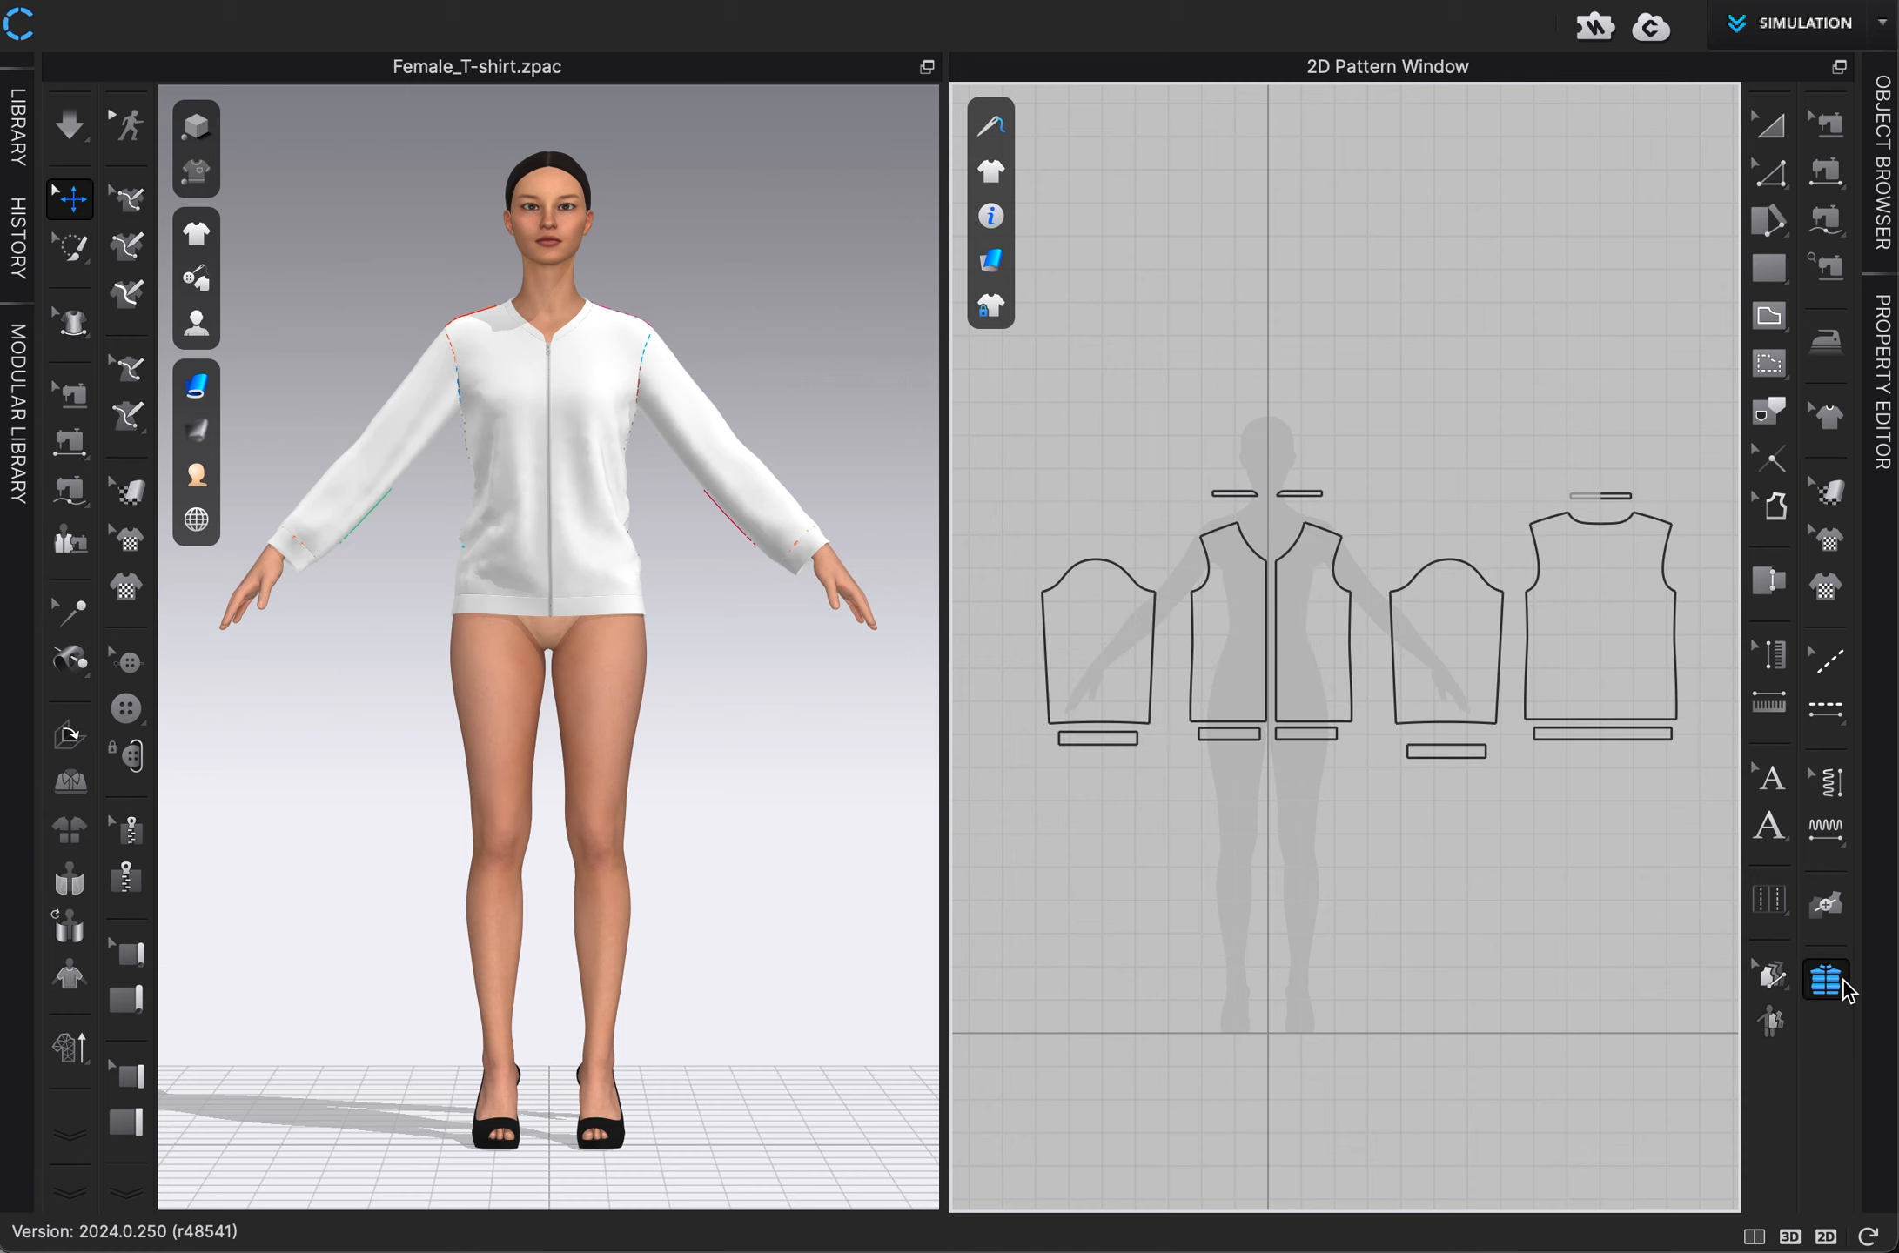
click(1091, 641)
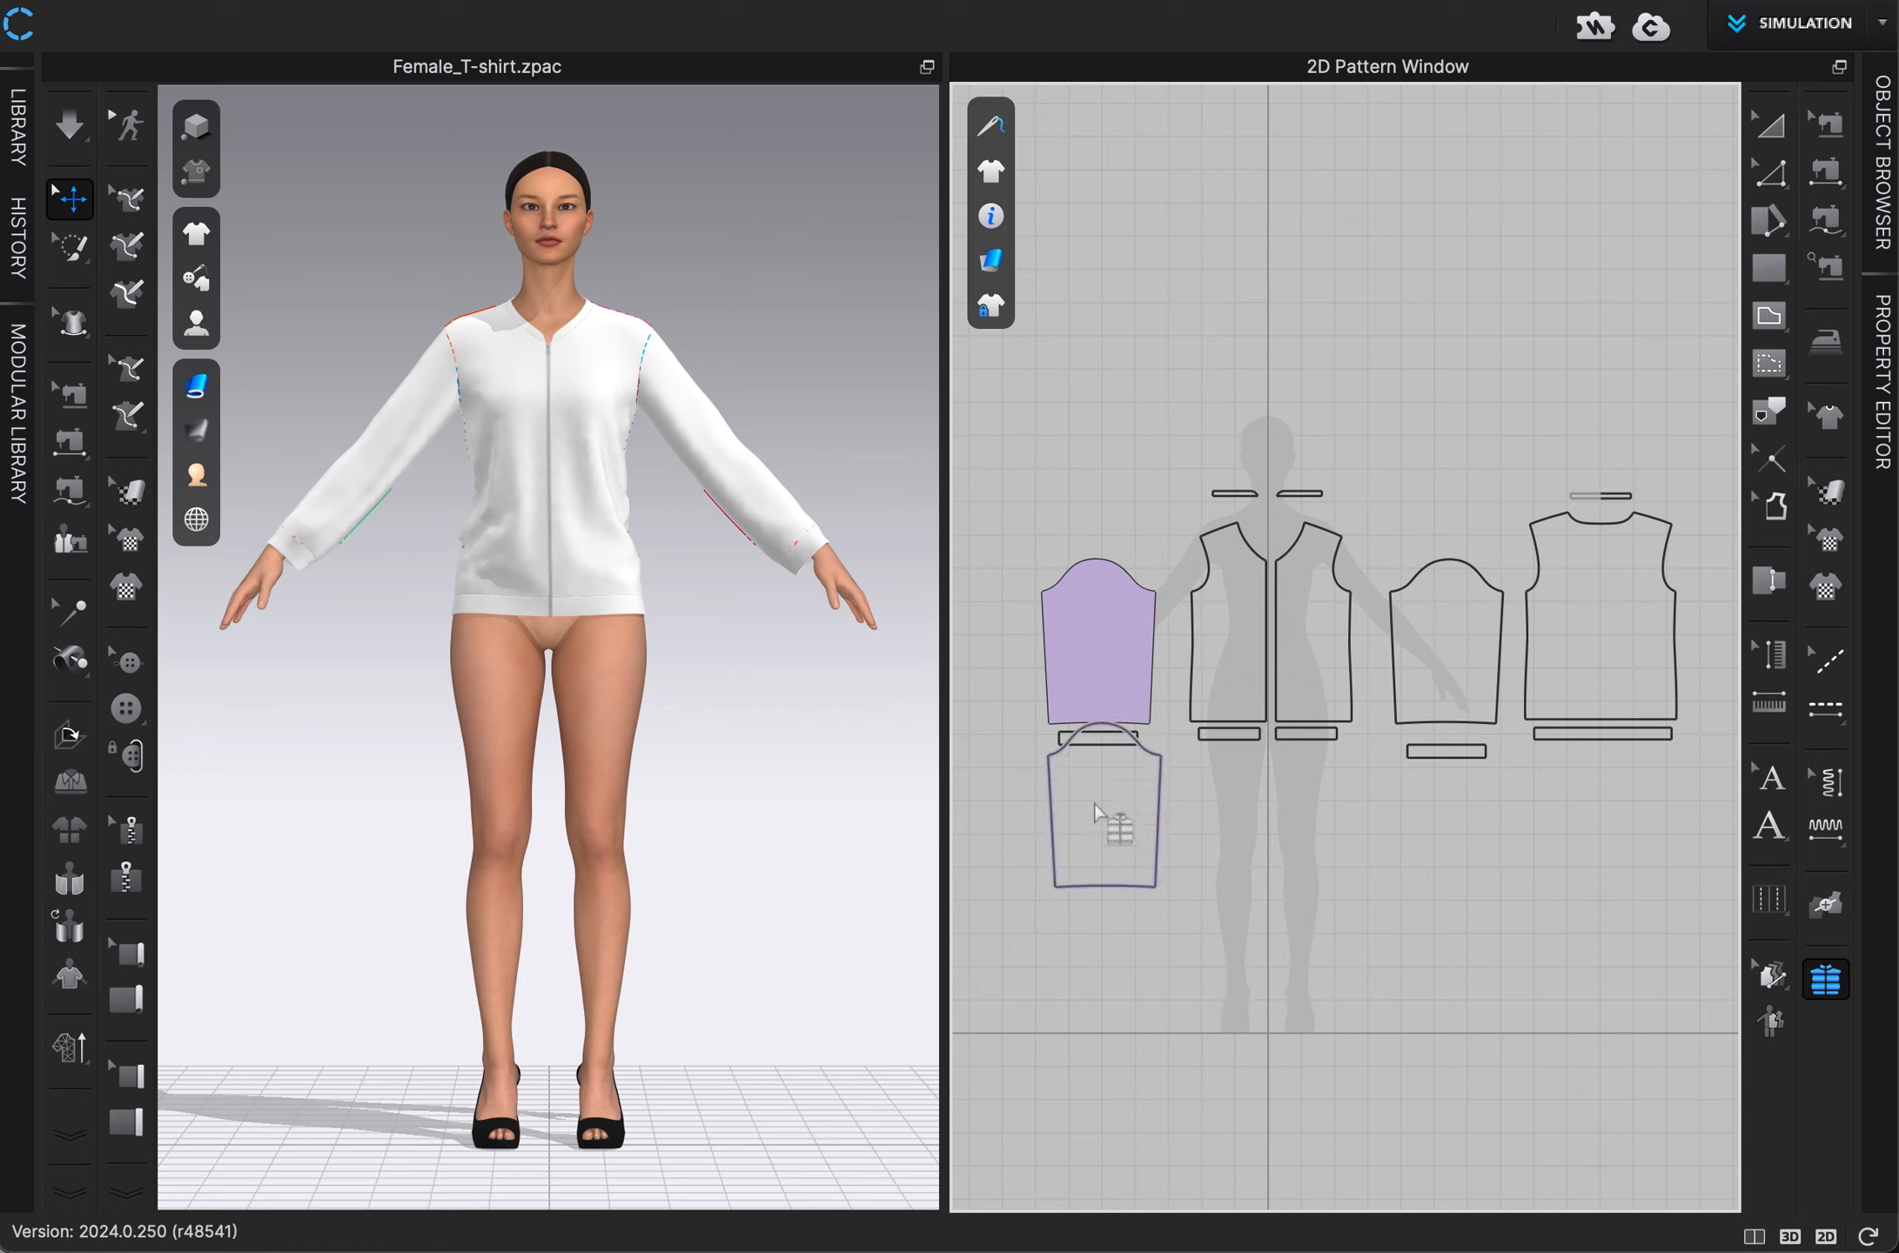
click(1086, 875)
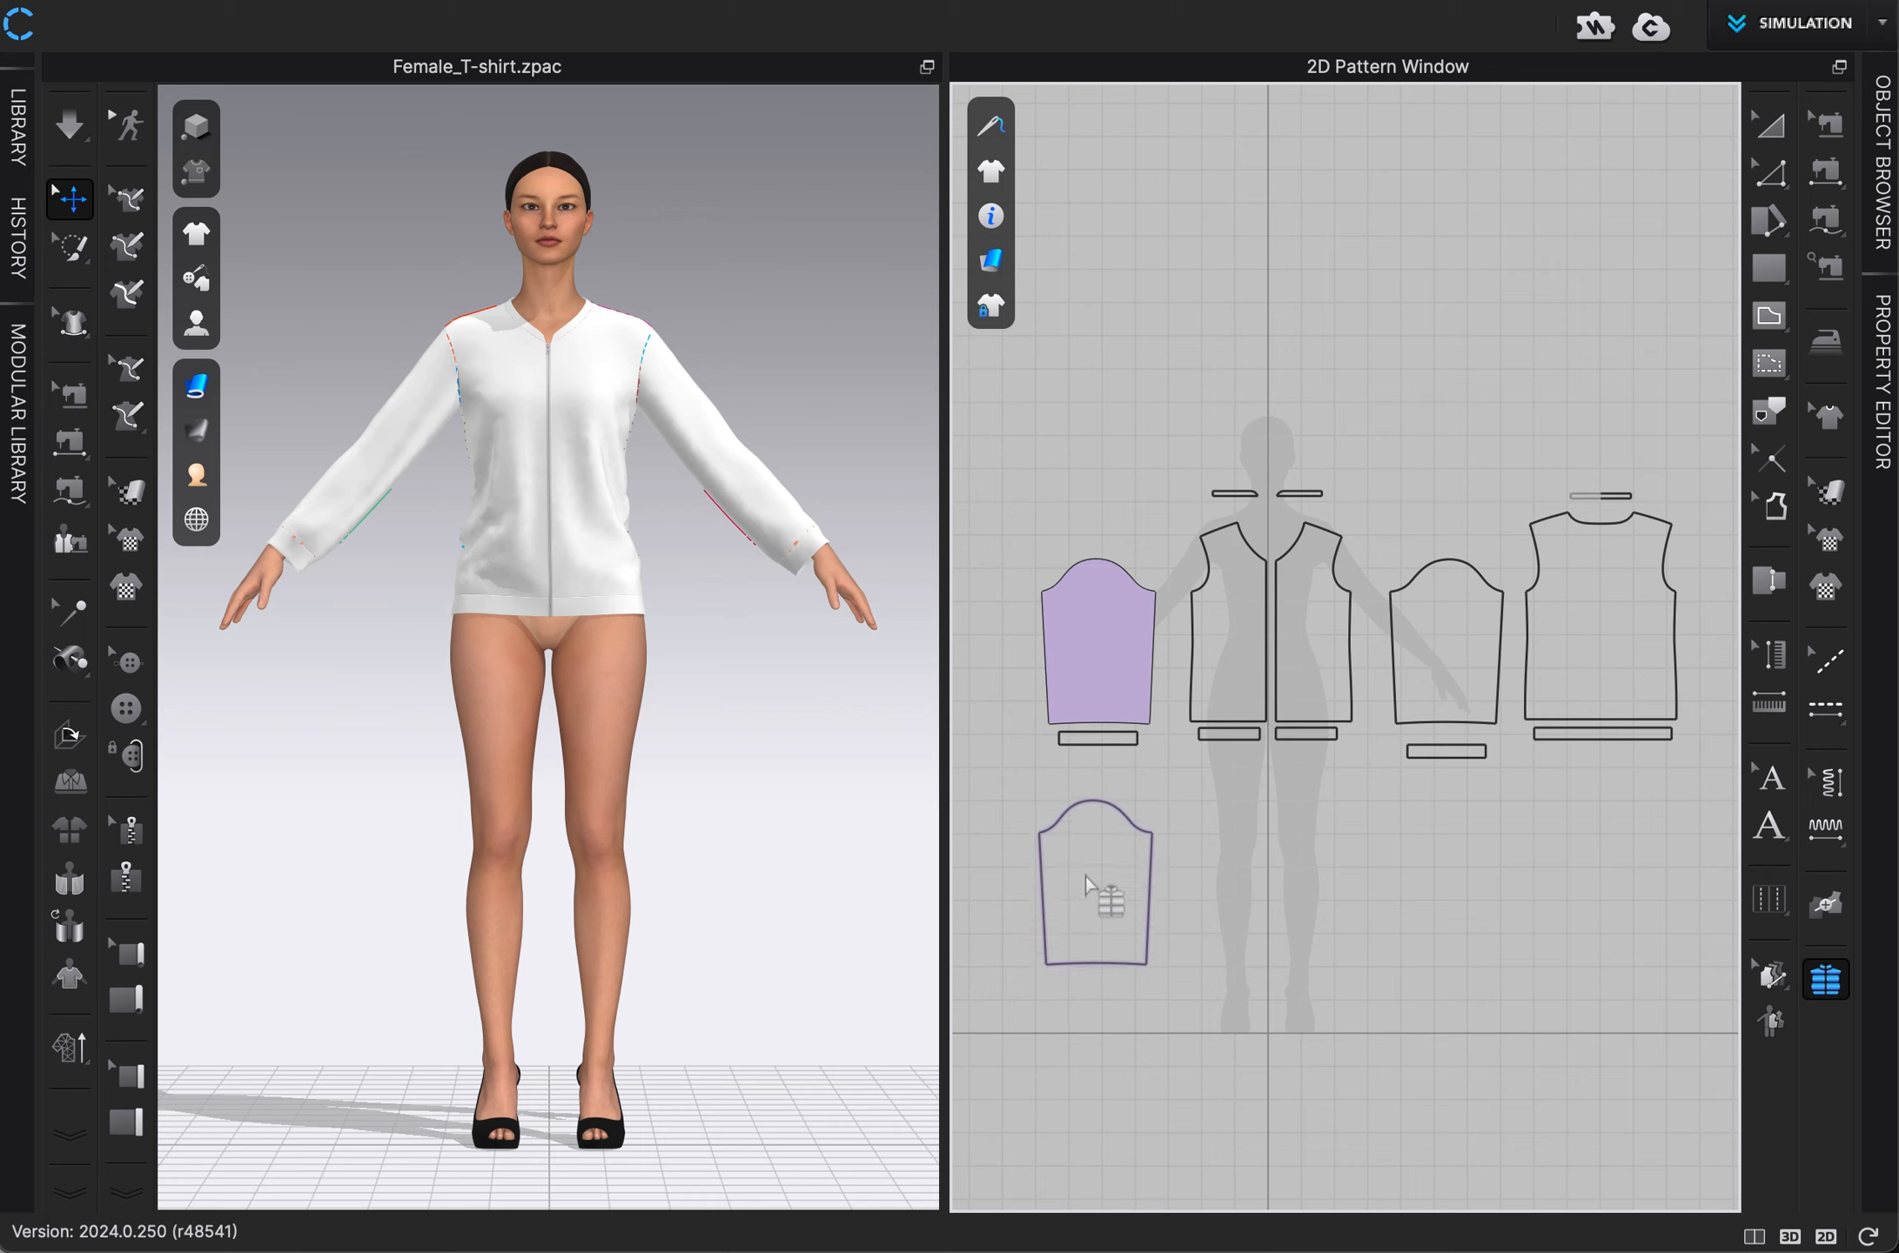
Create filler layers for both front panels, placing each duplicate directly below its original.
click(1224, 625)
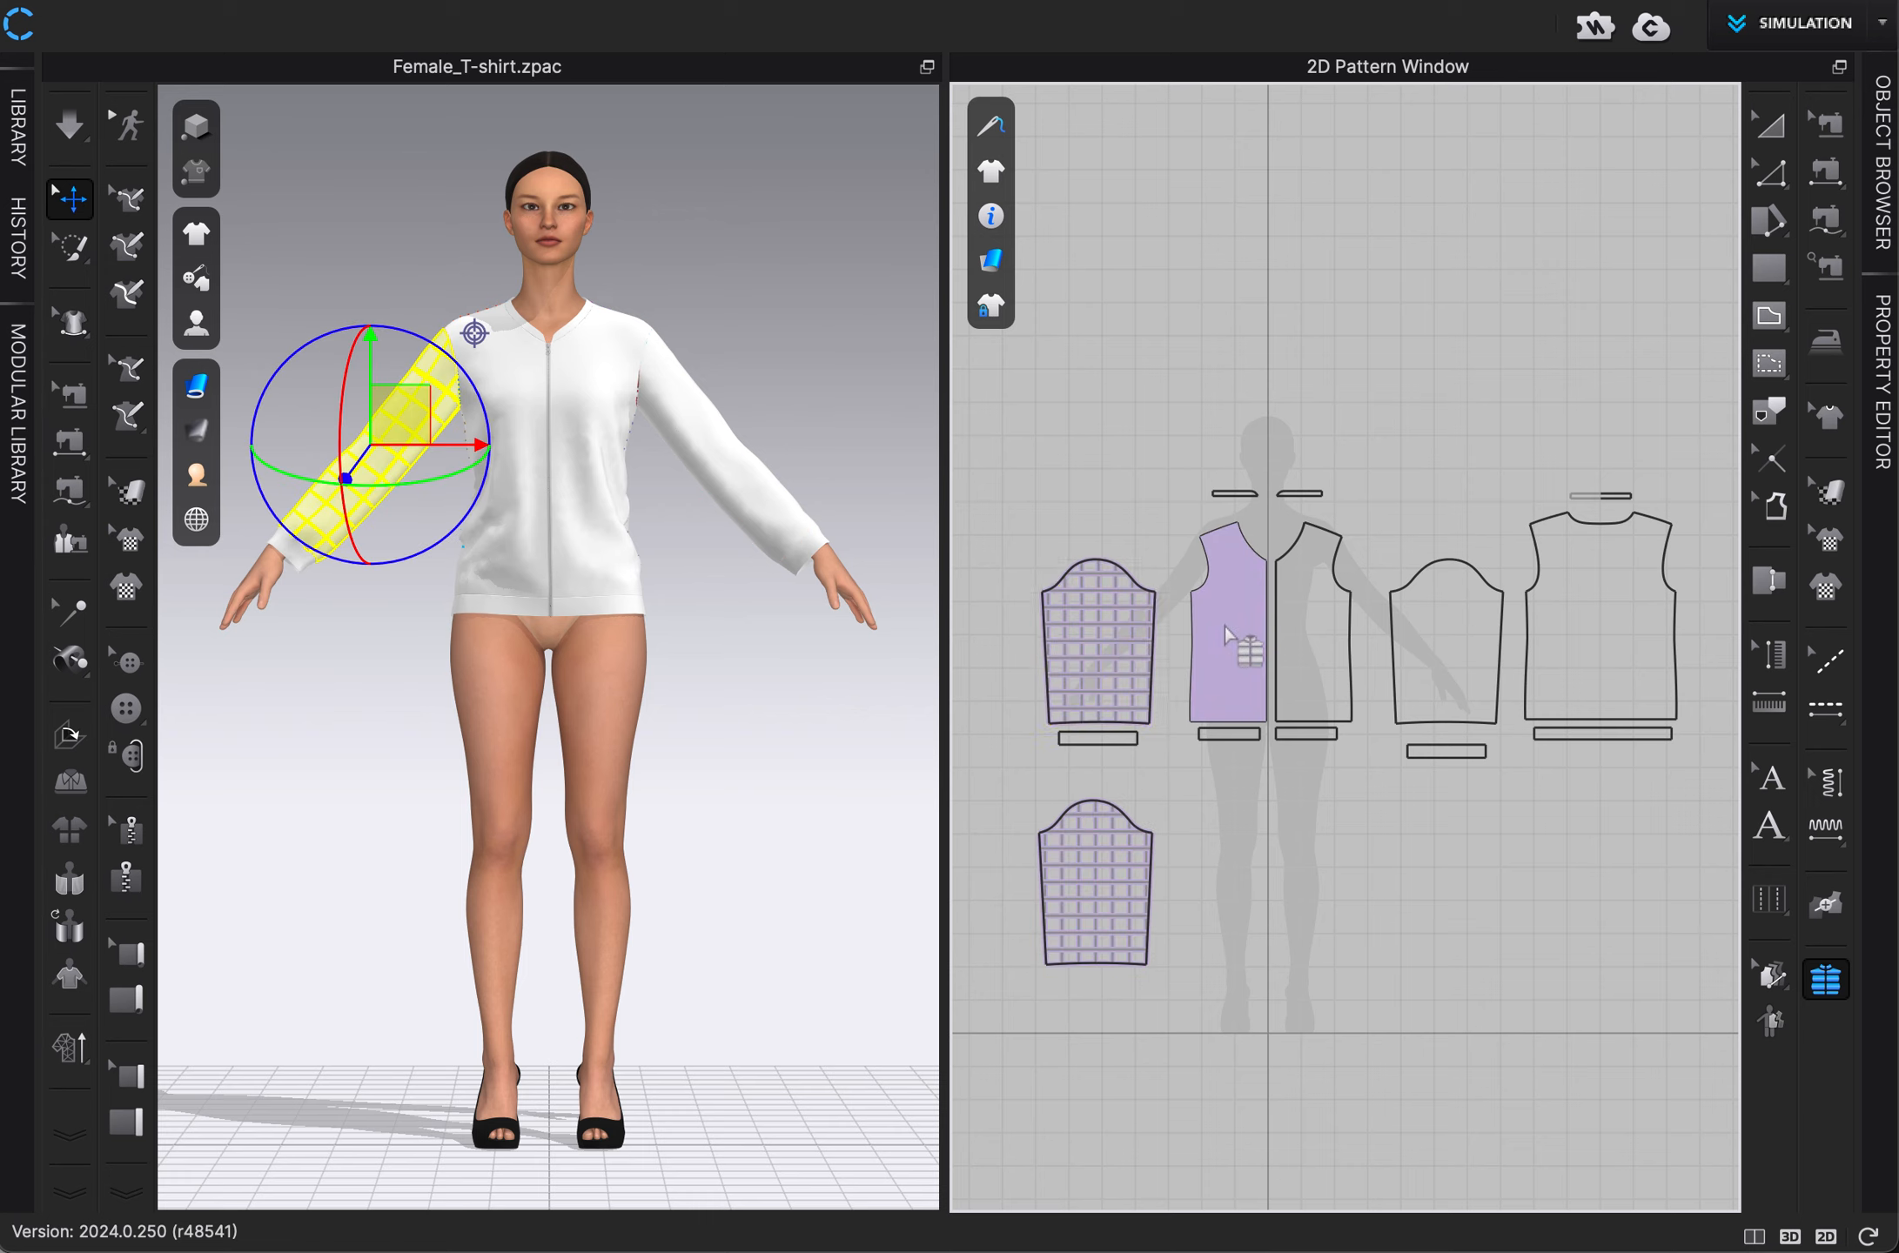
click(1309, 640)
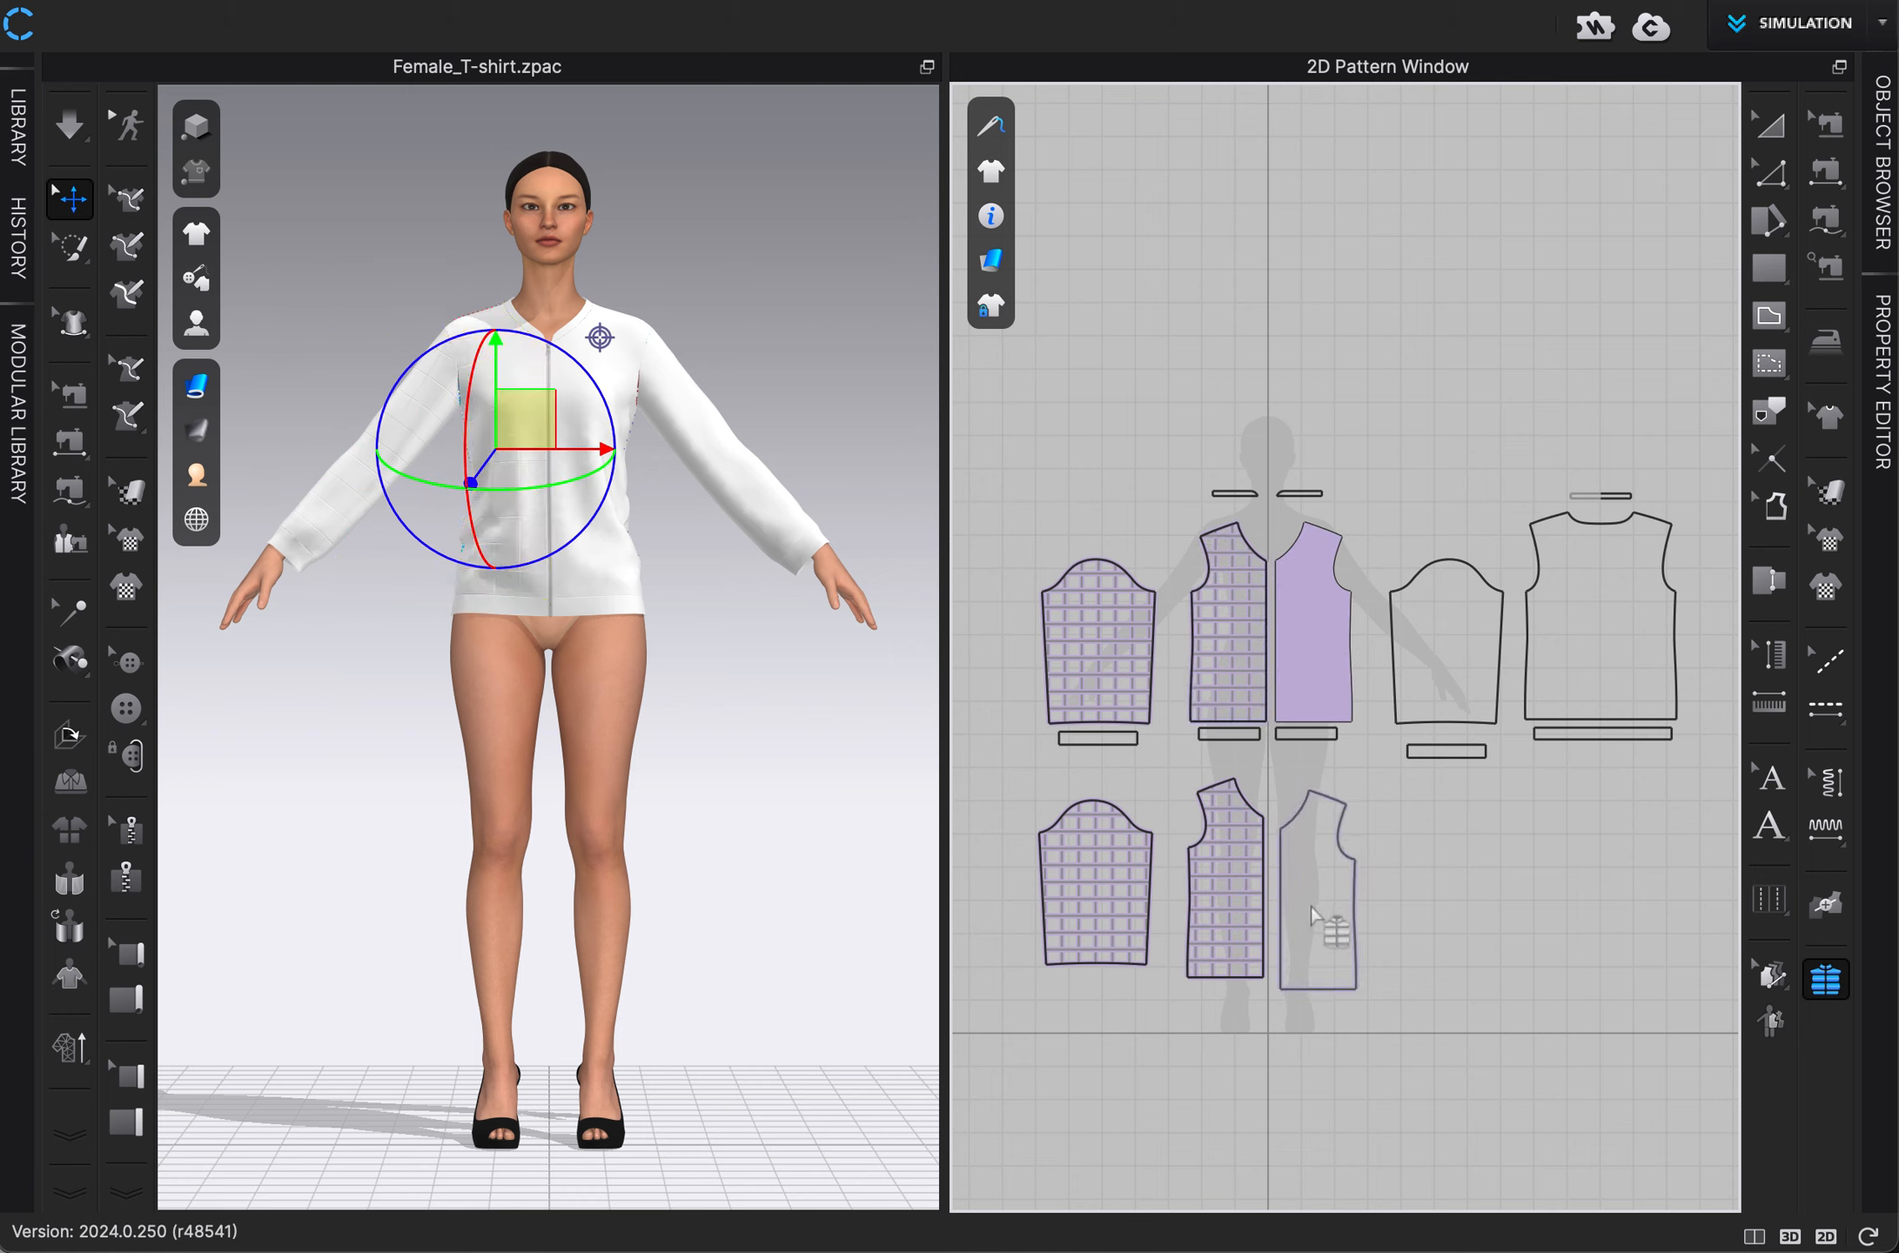
click(1312, 895)
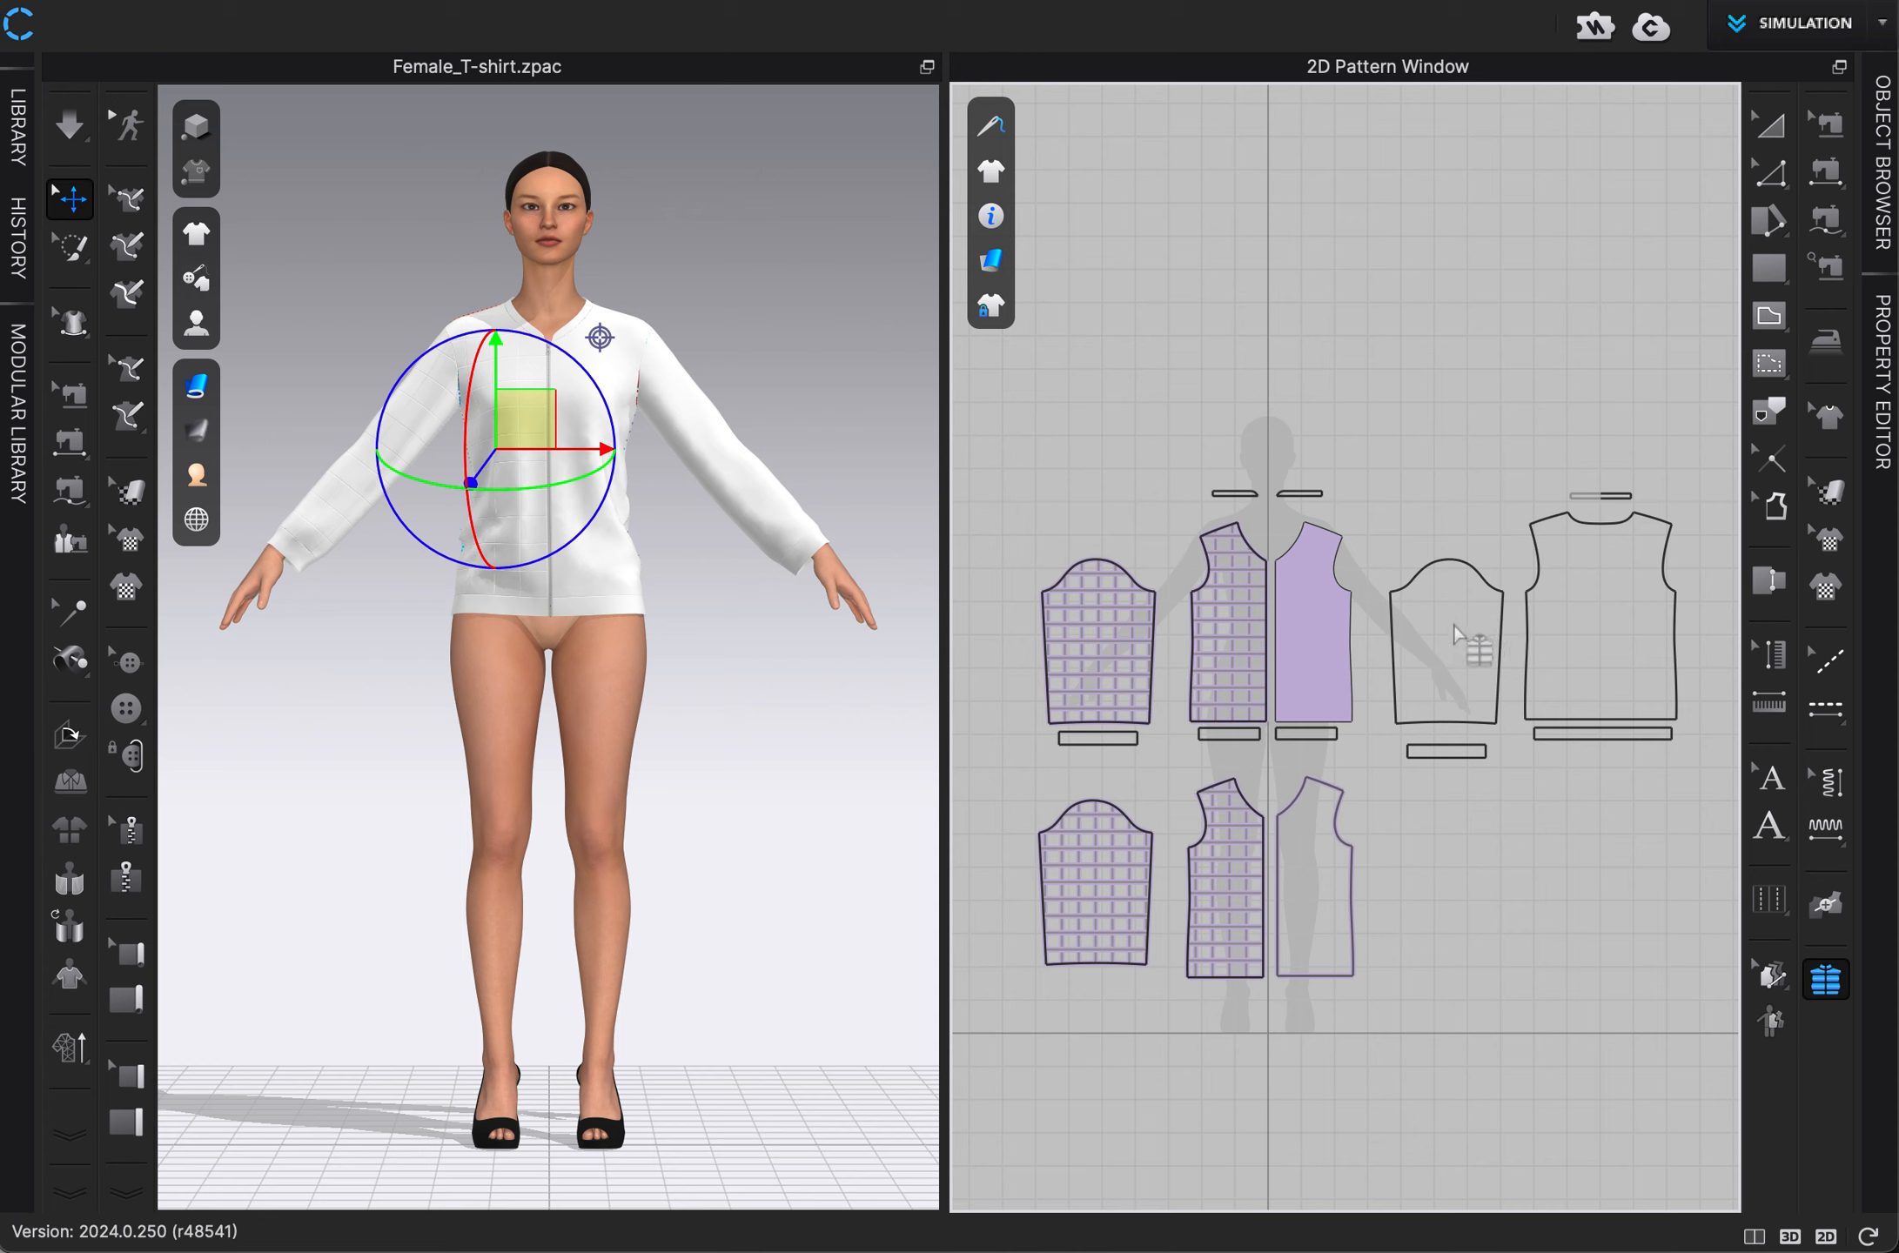
Create filler layers for the other sleeve and the back panel, placing each duplicate directly below its original.
click(1454, 625)
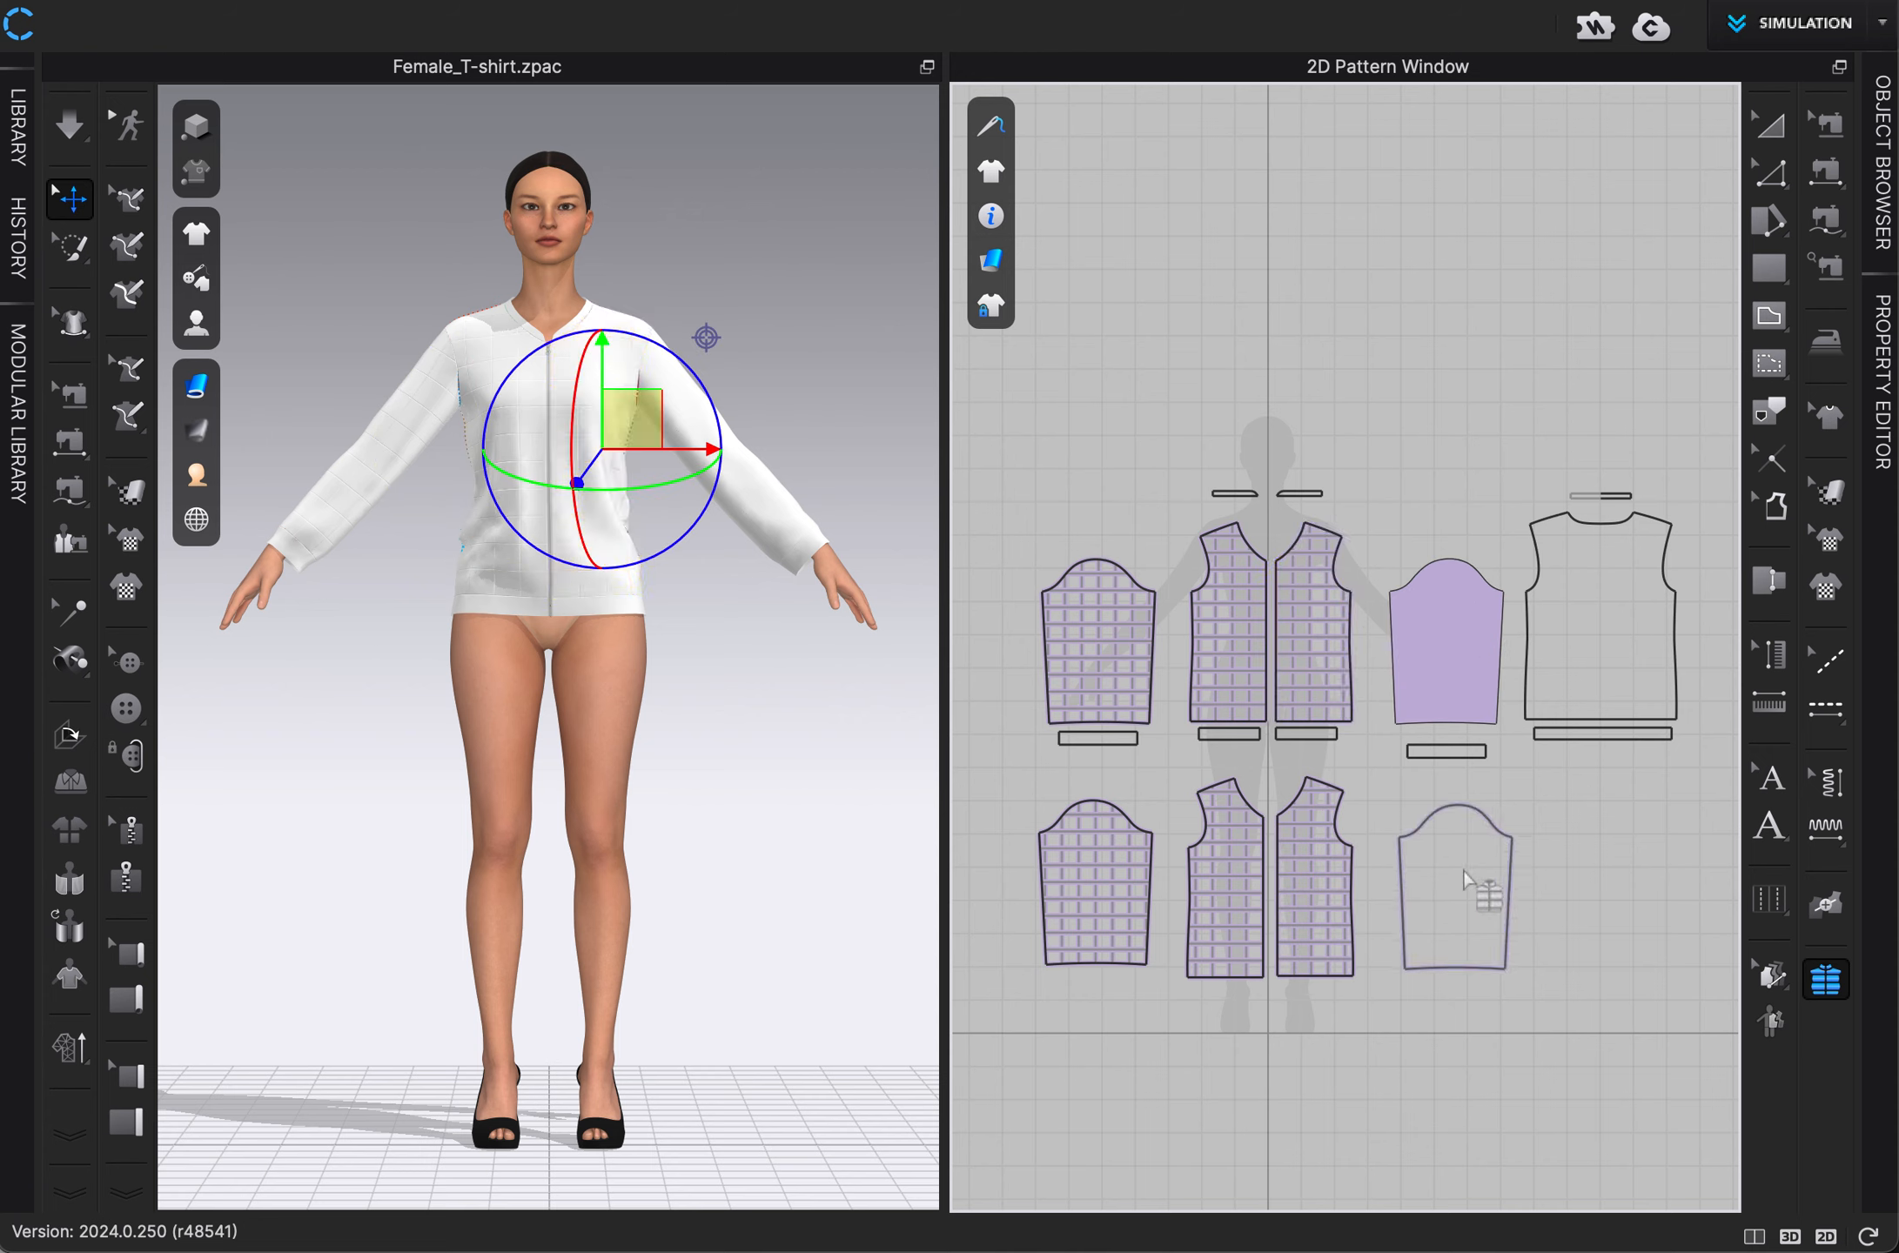
click(1455, 864)
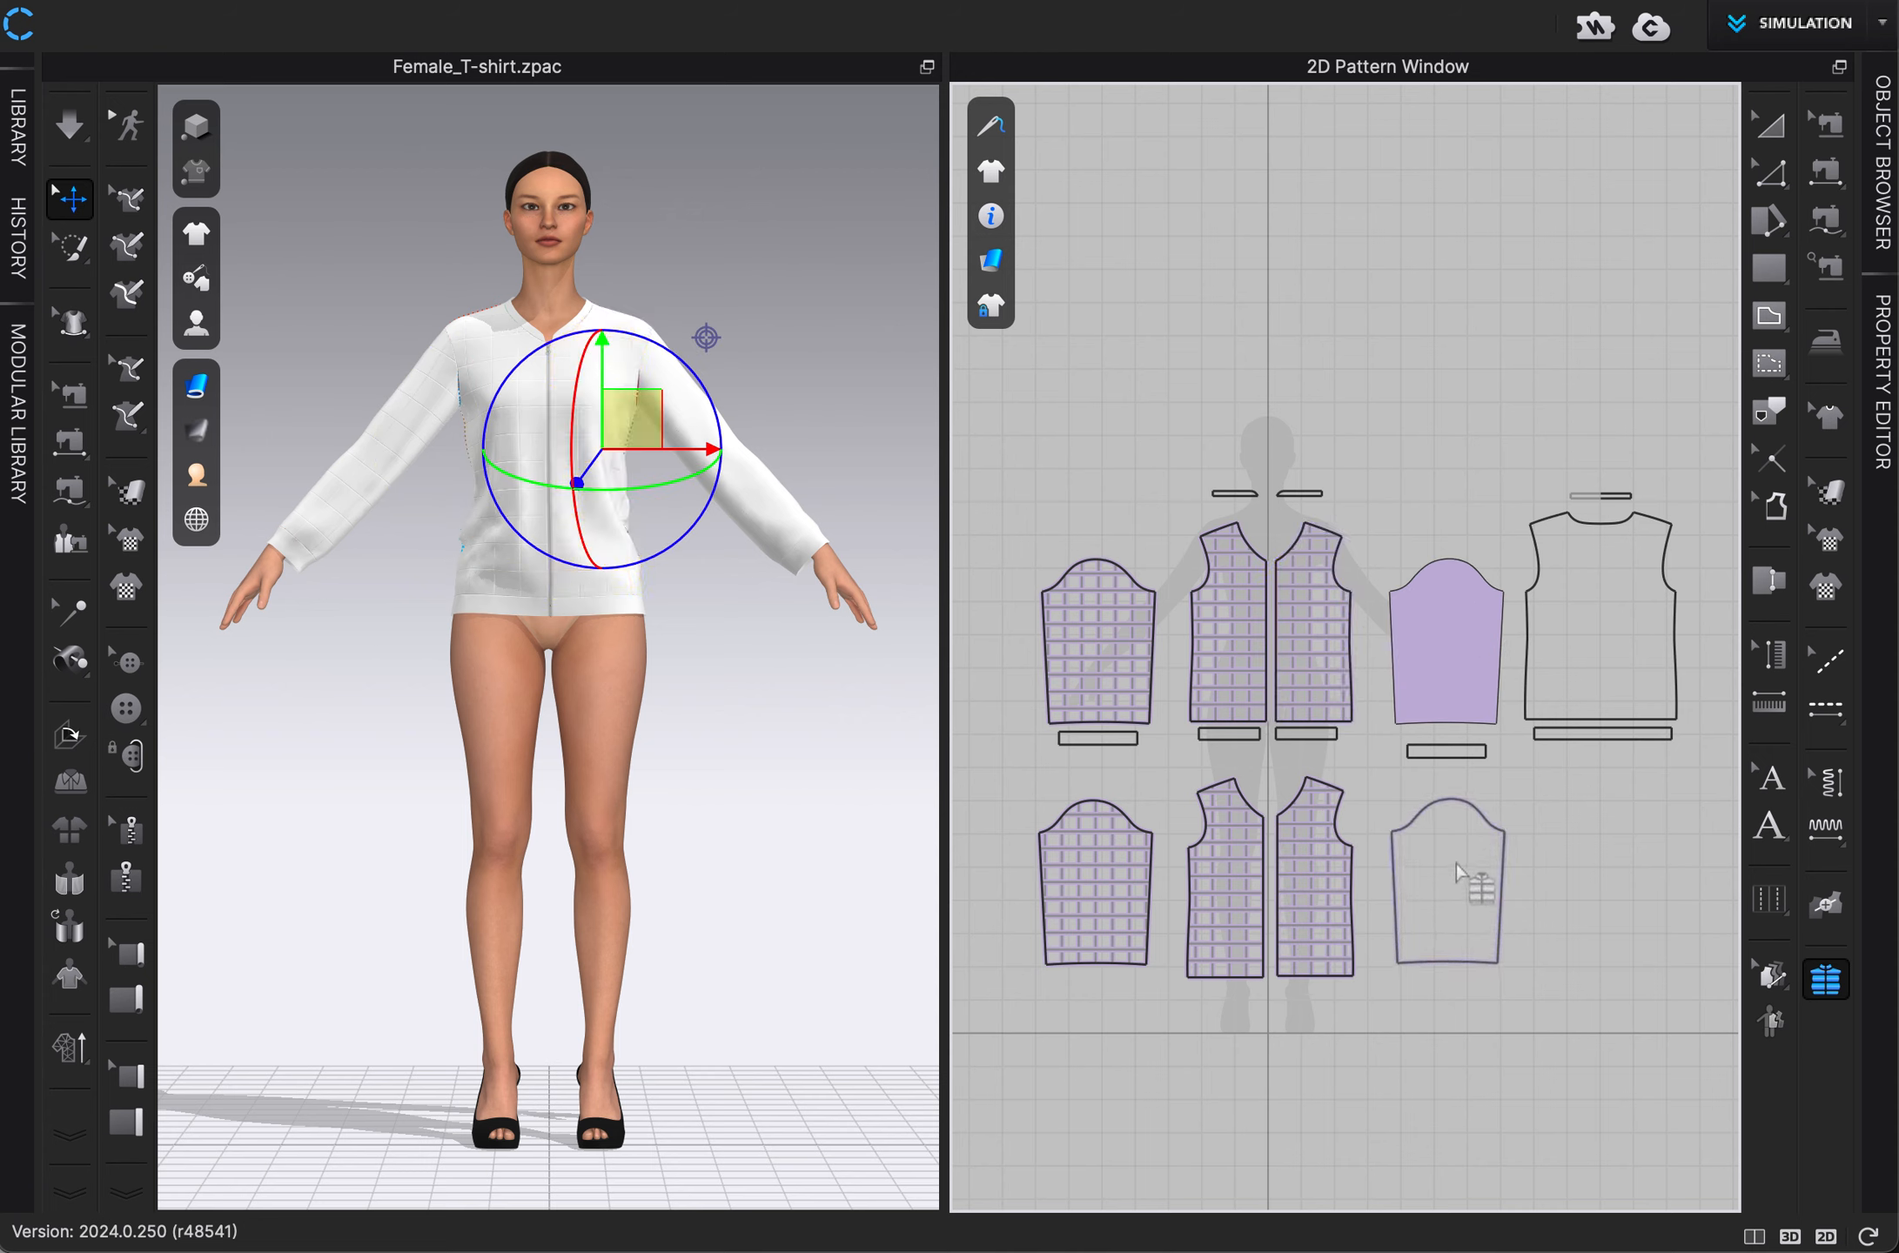
click(1585, 626)
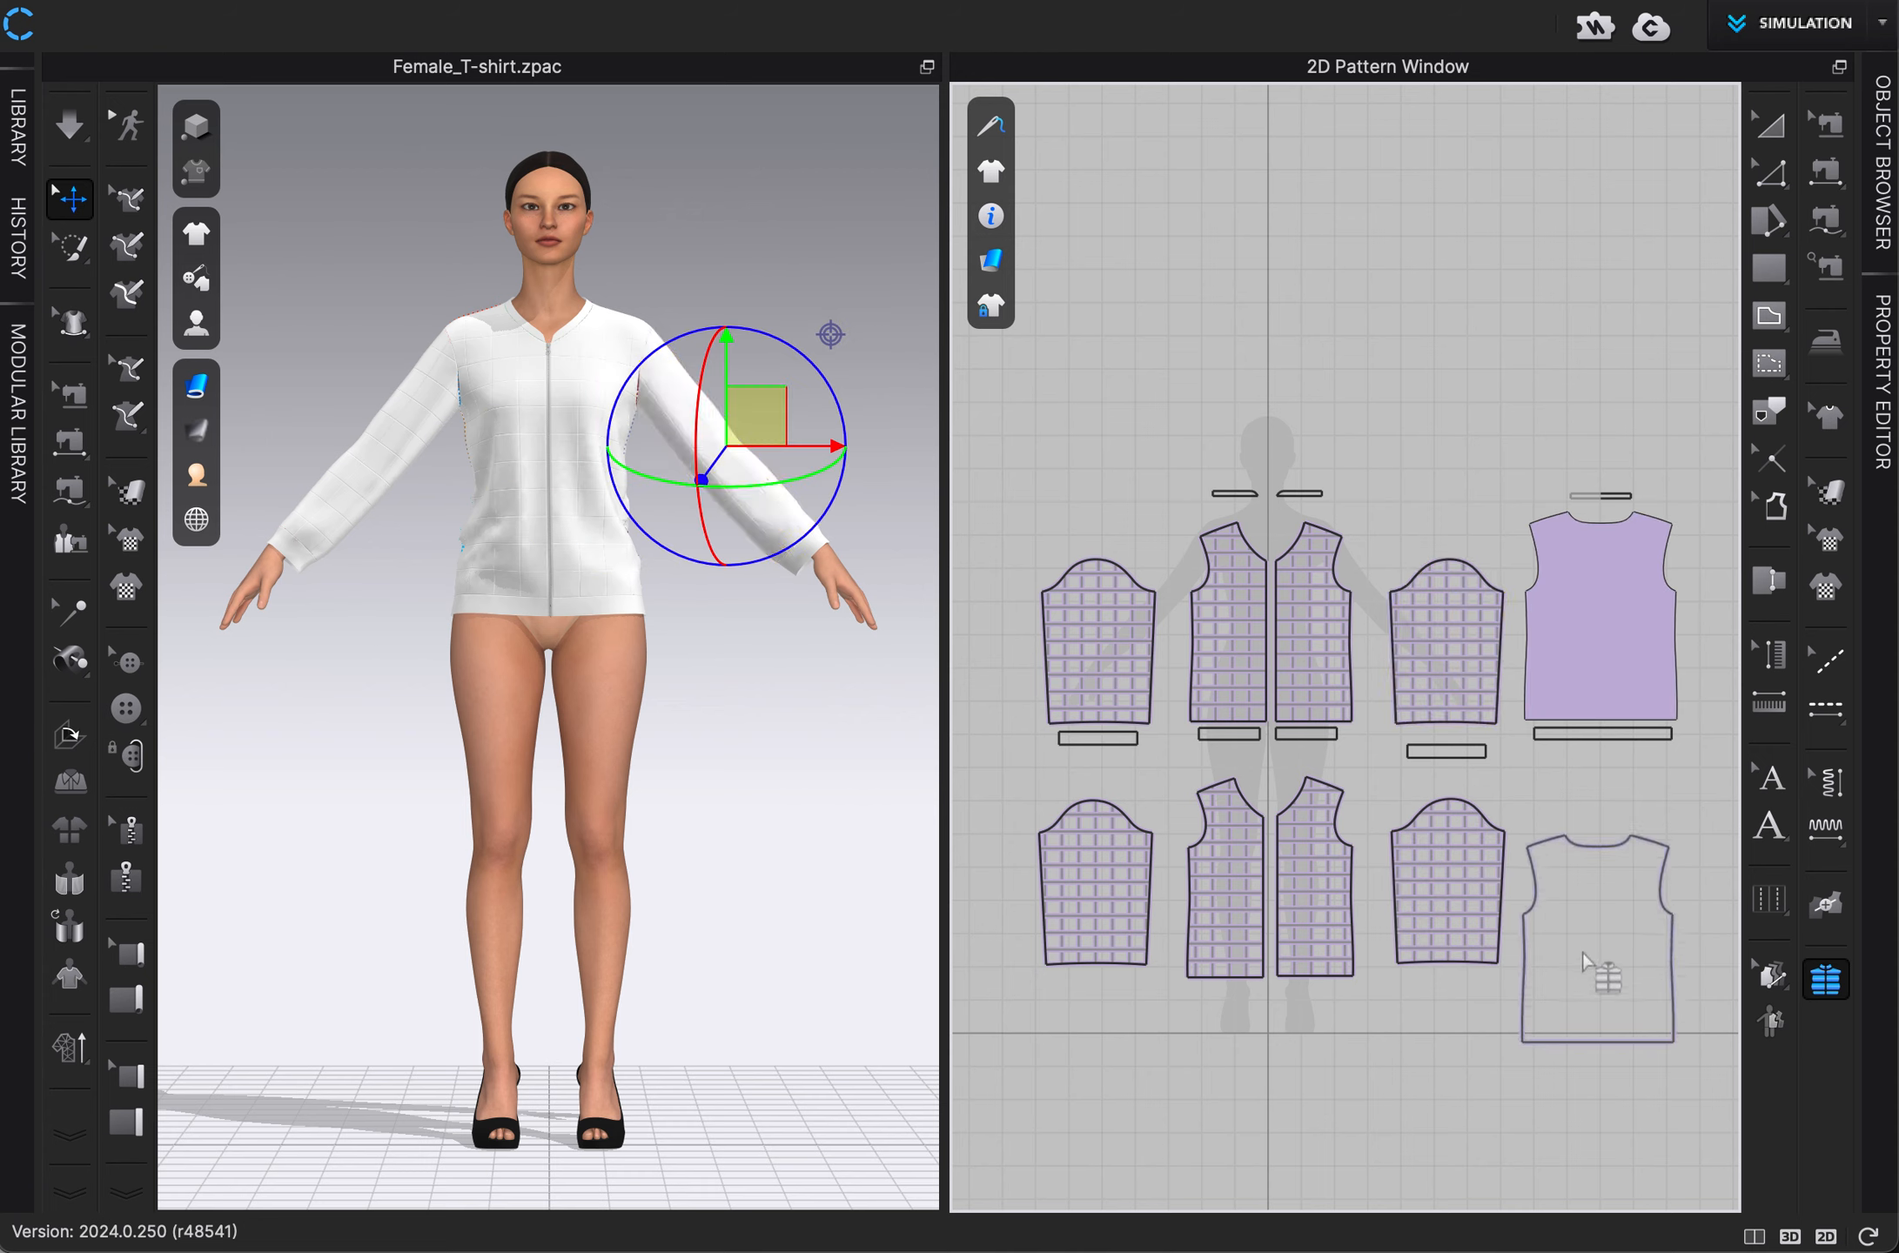
click(1586, 888)
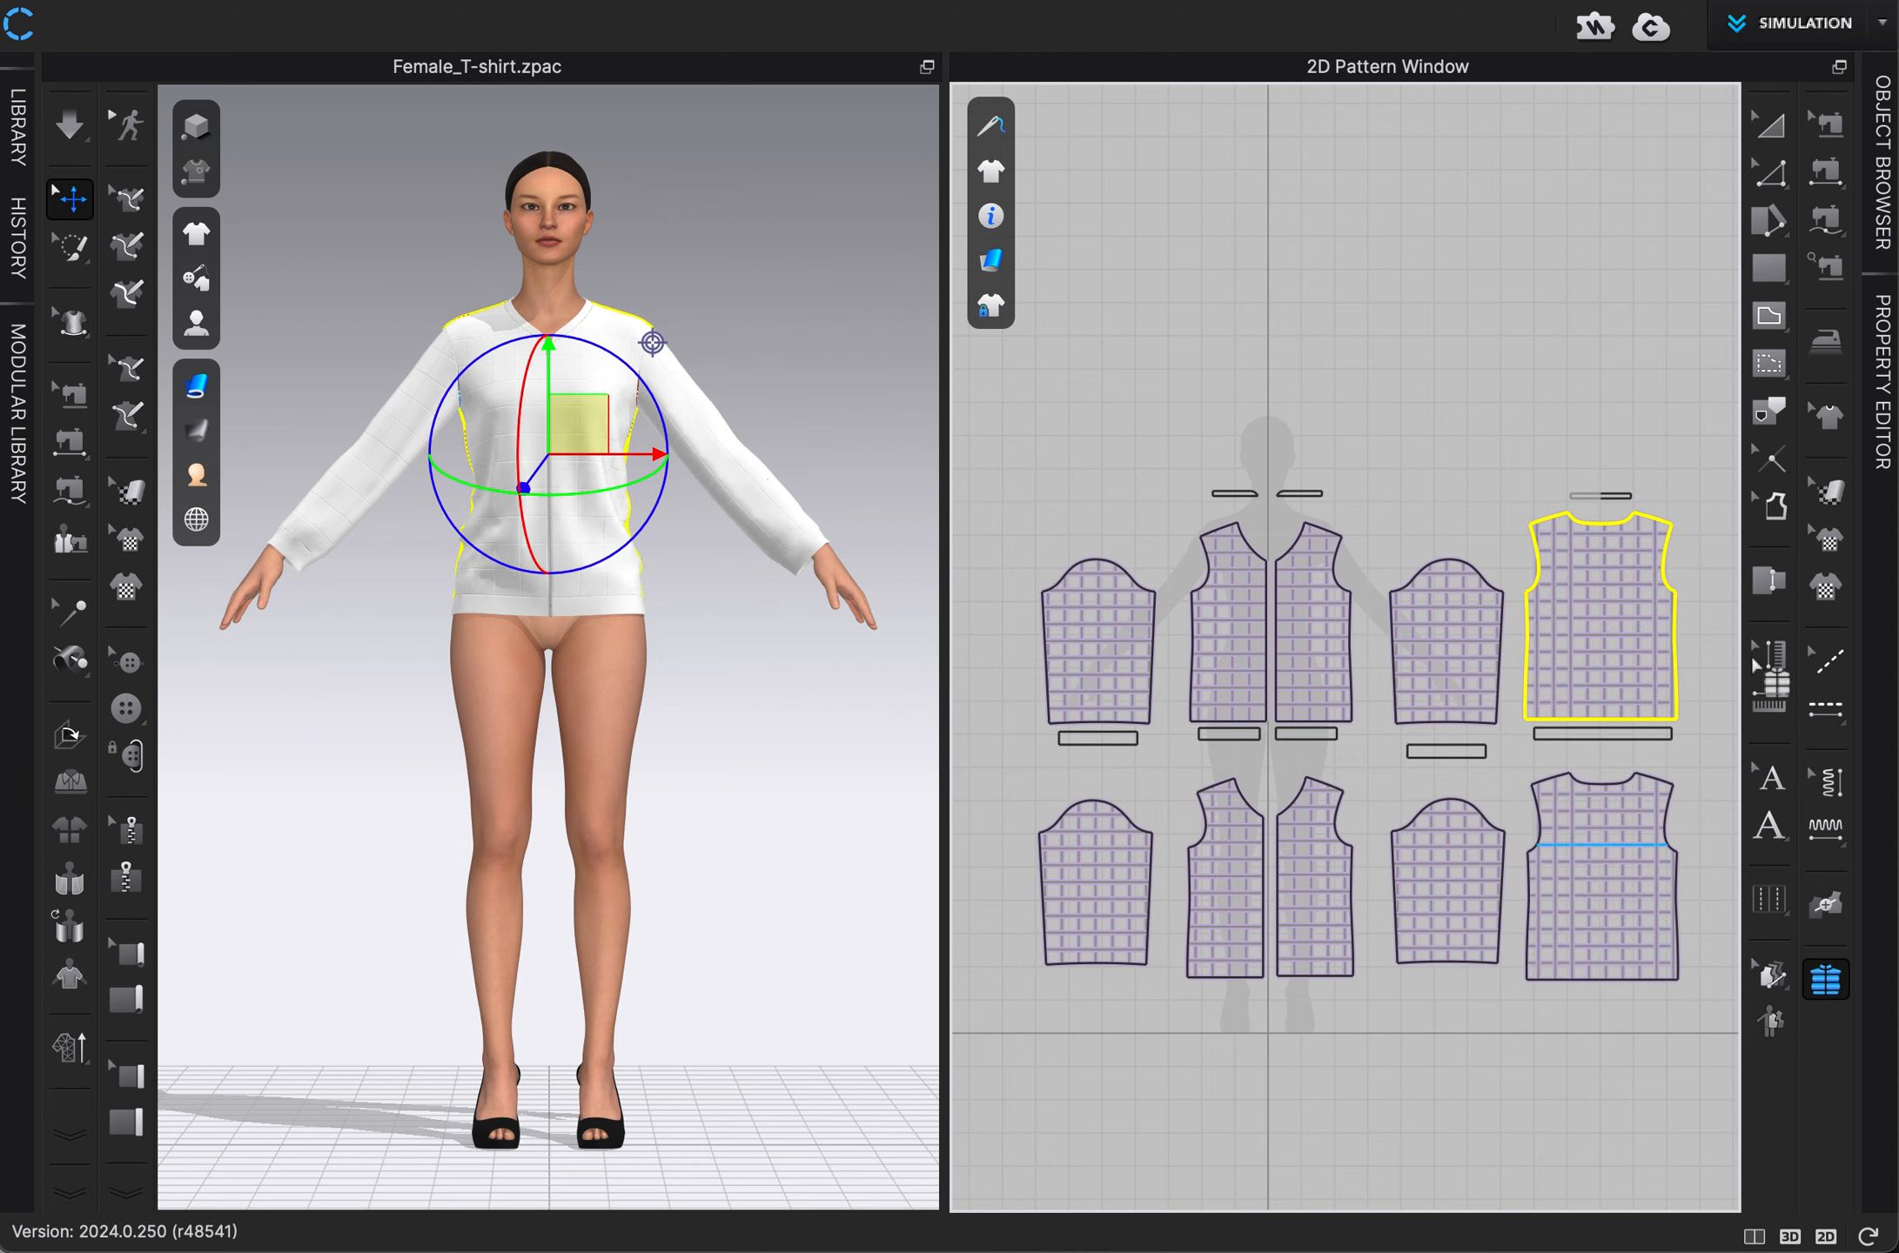
Keep Duck 75/25 as the filler type for the upper row of sleeve, front and back patterns.
click(1886, 374)
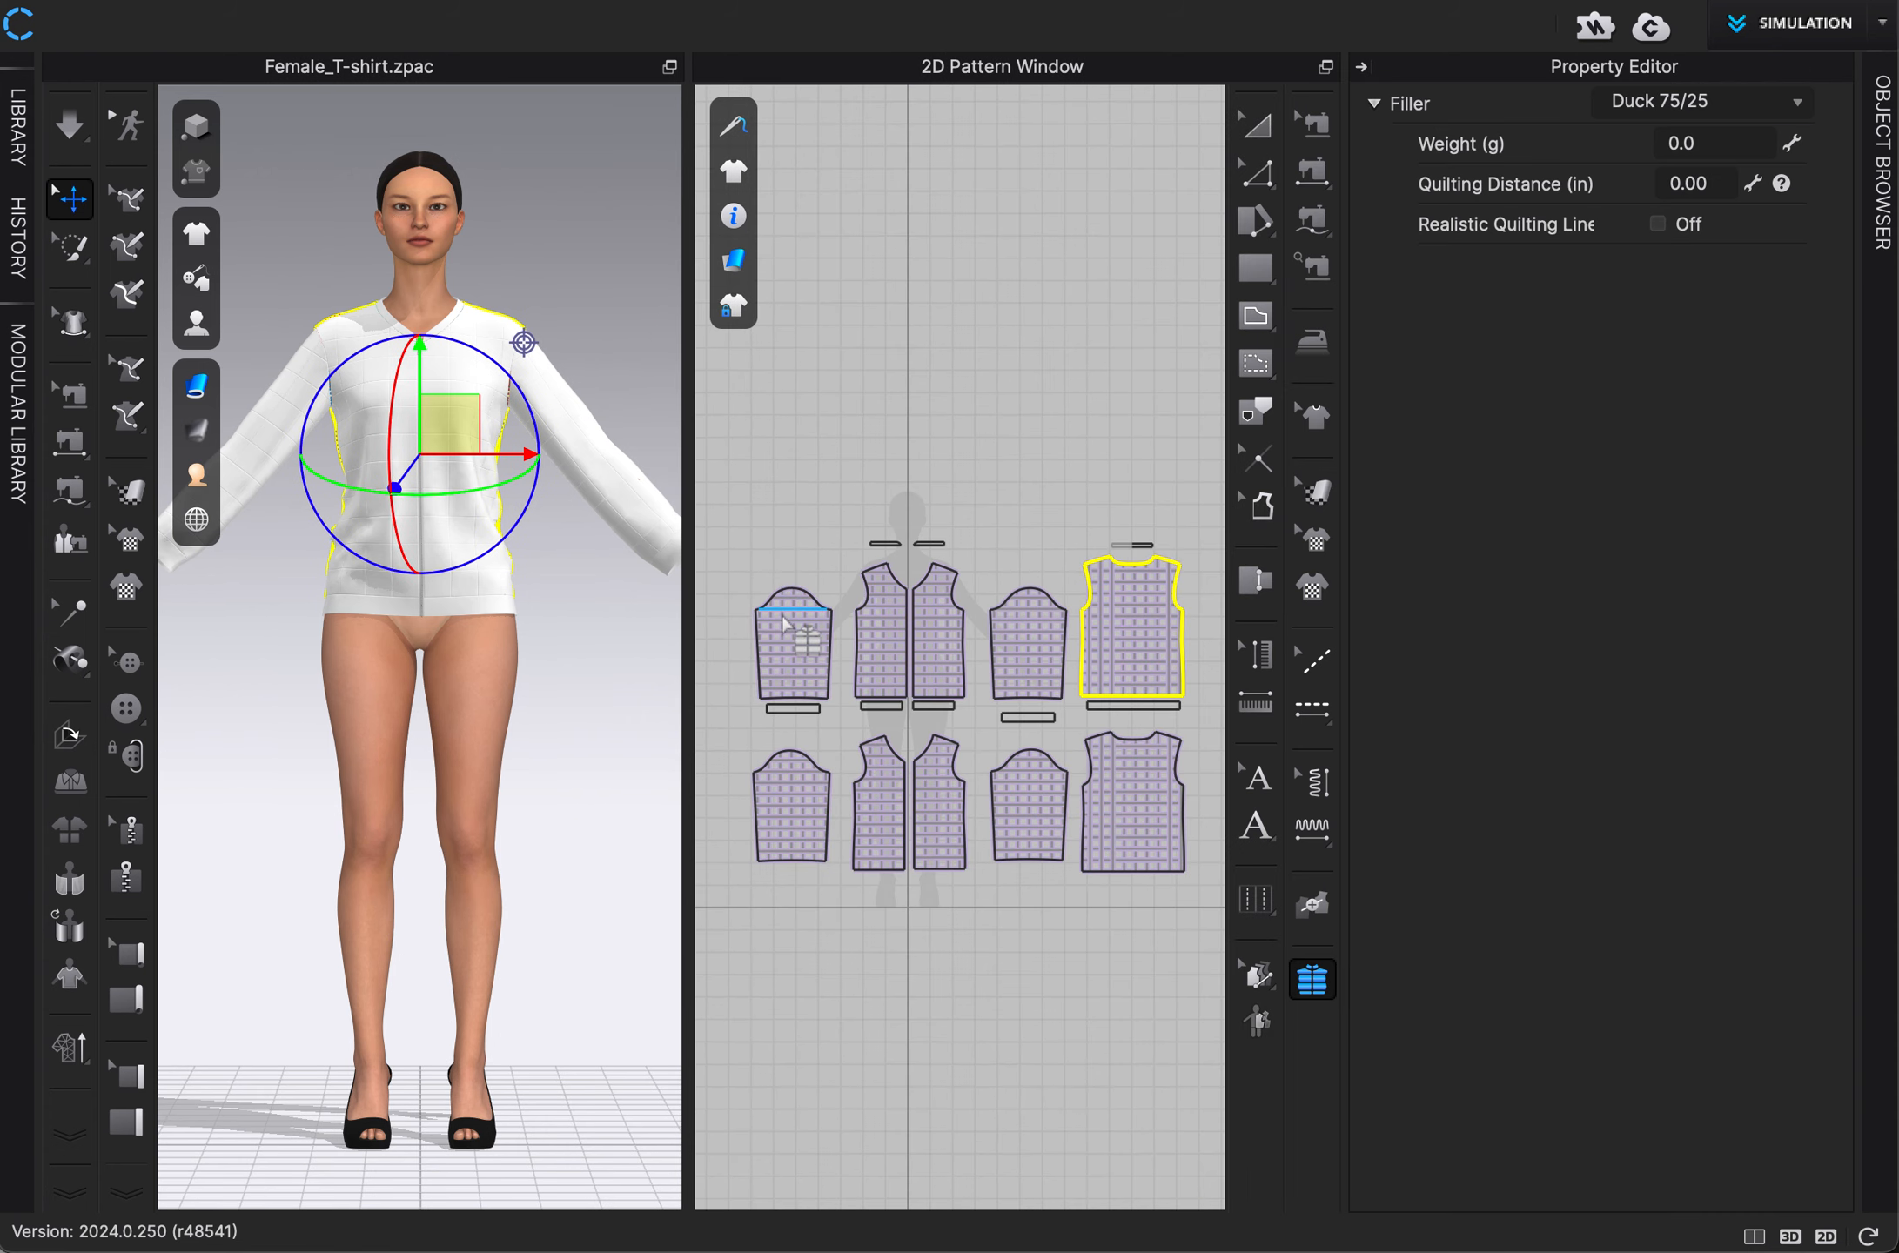
drag(728, 570, 839, 709)
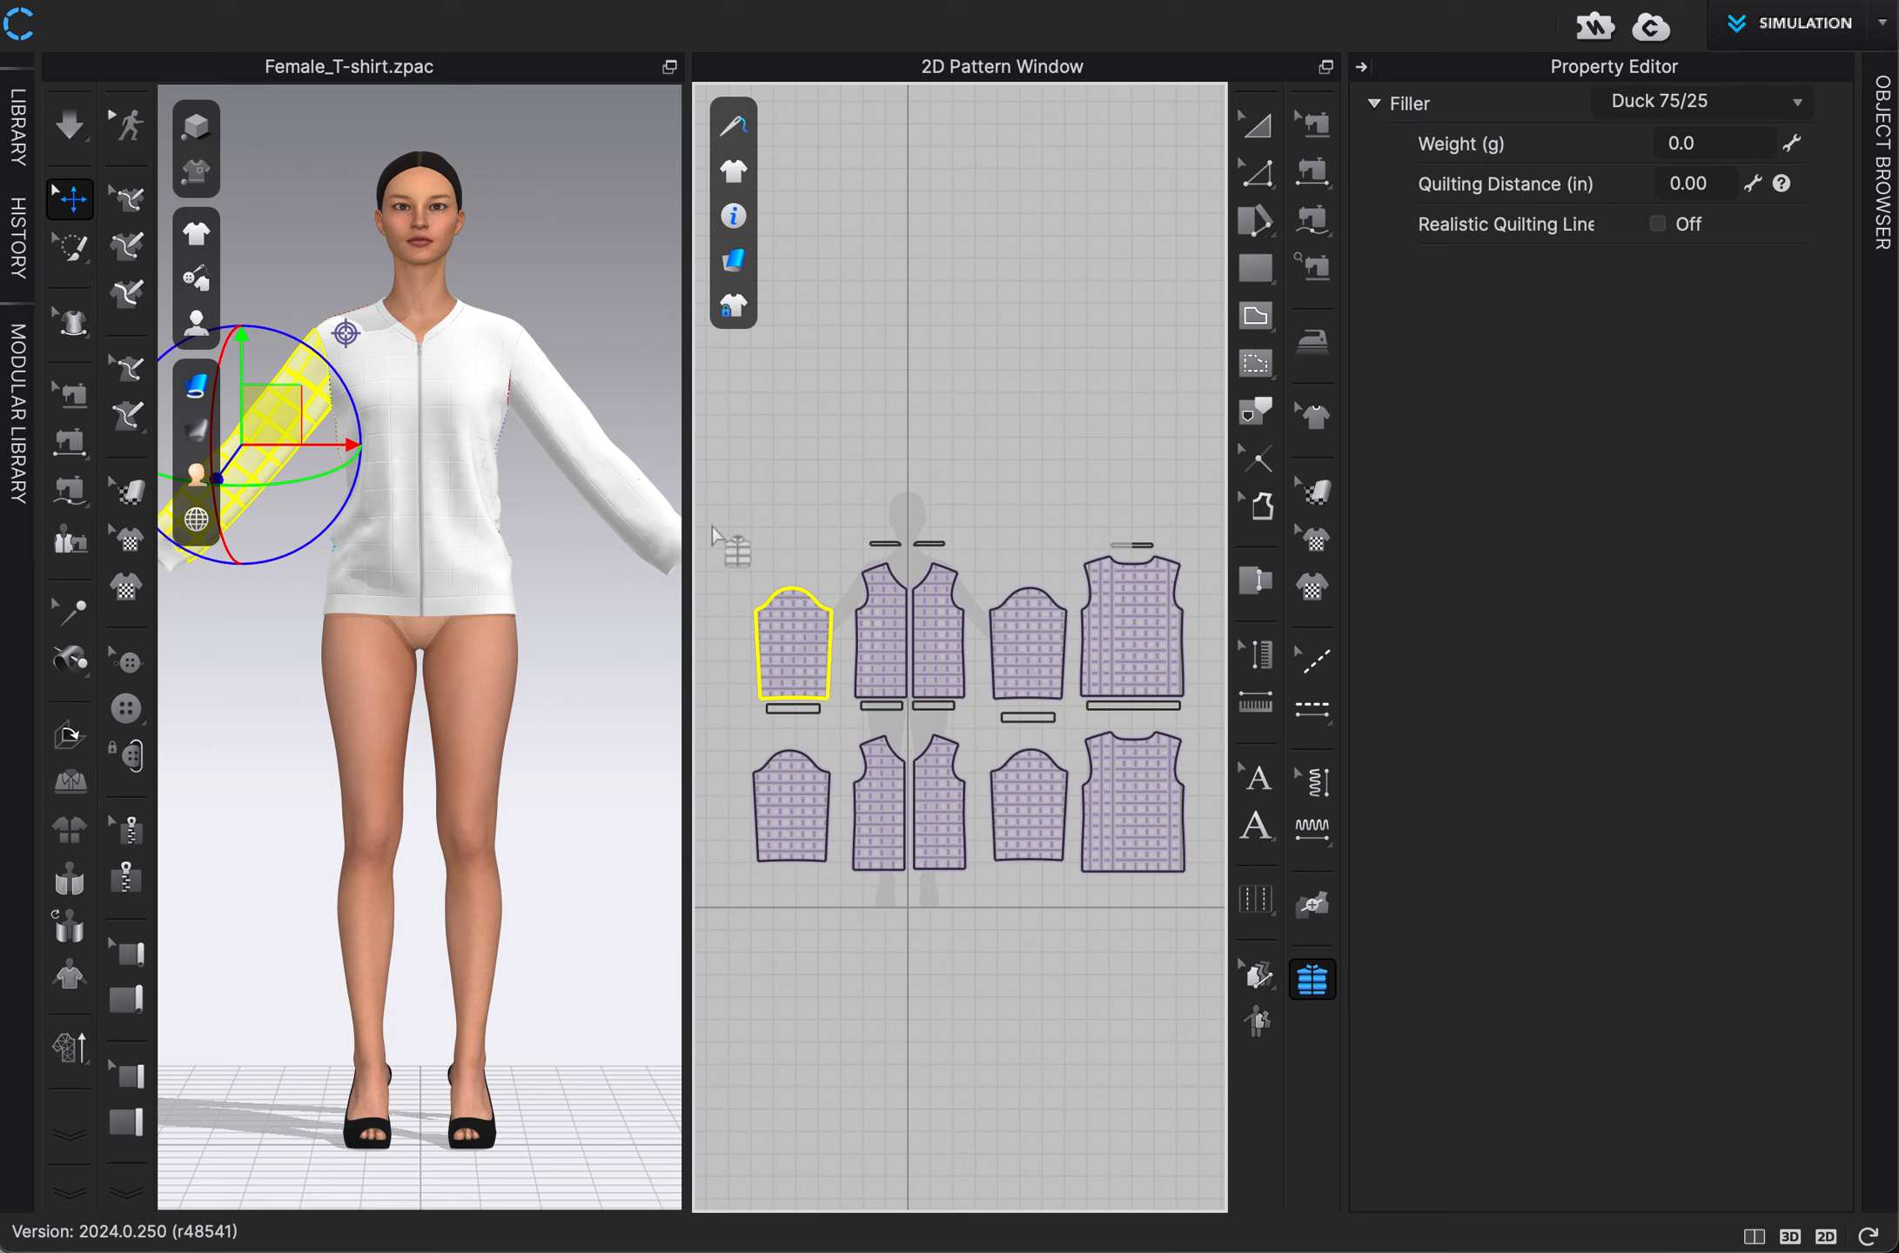
drag(712, 522, 1221, 910)
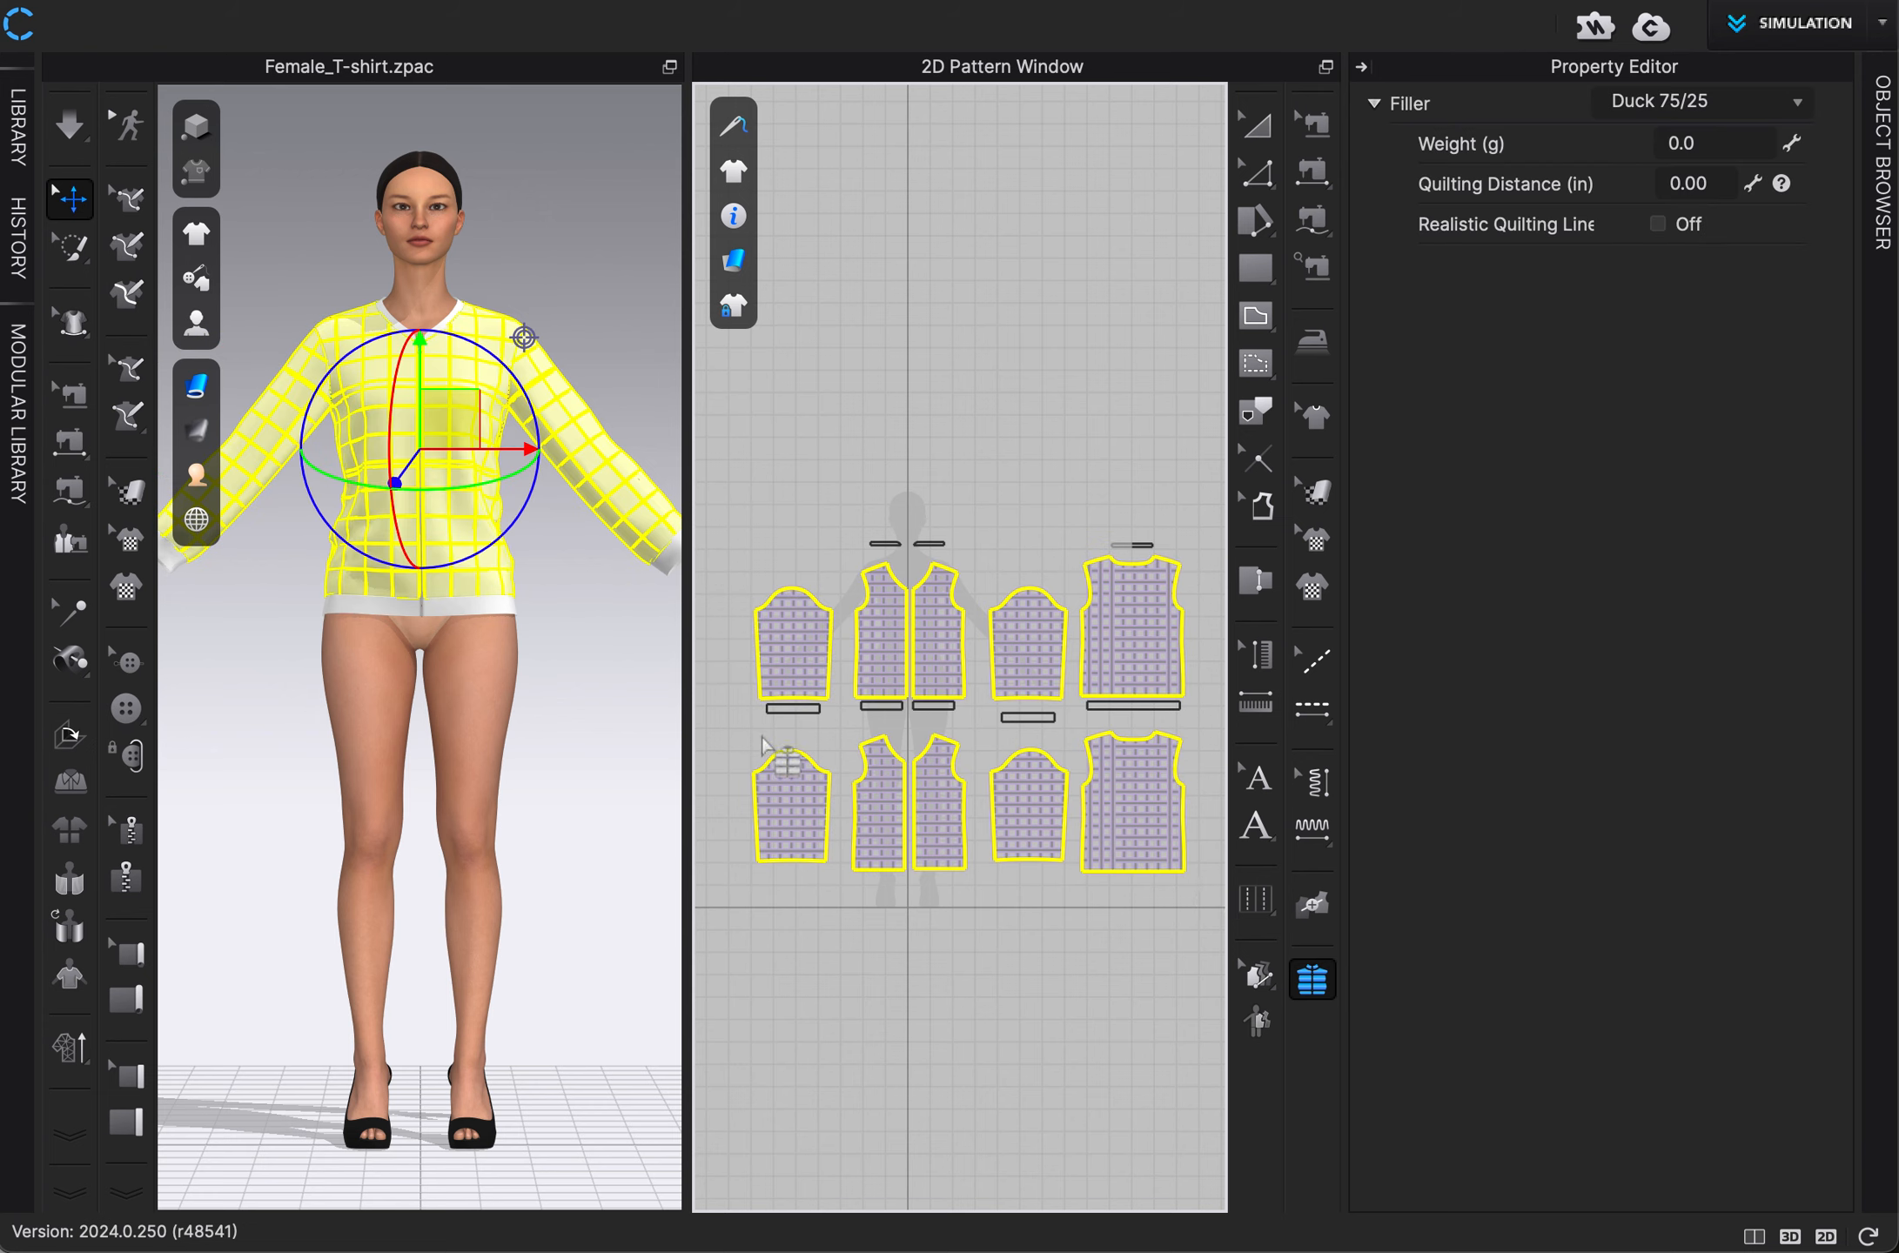
click(715, 516)
drag(715, 516, 843, 739)
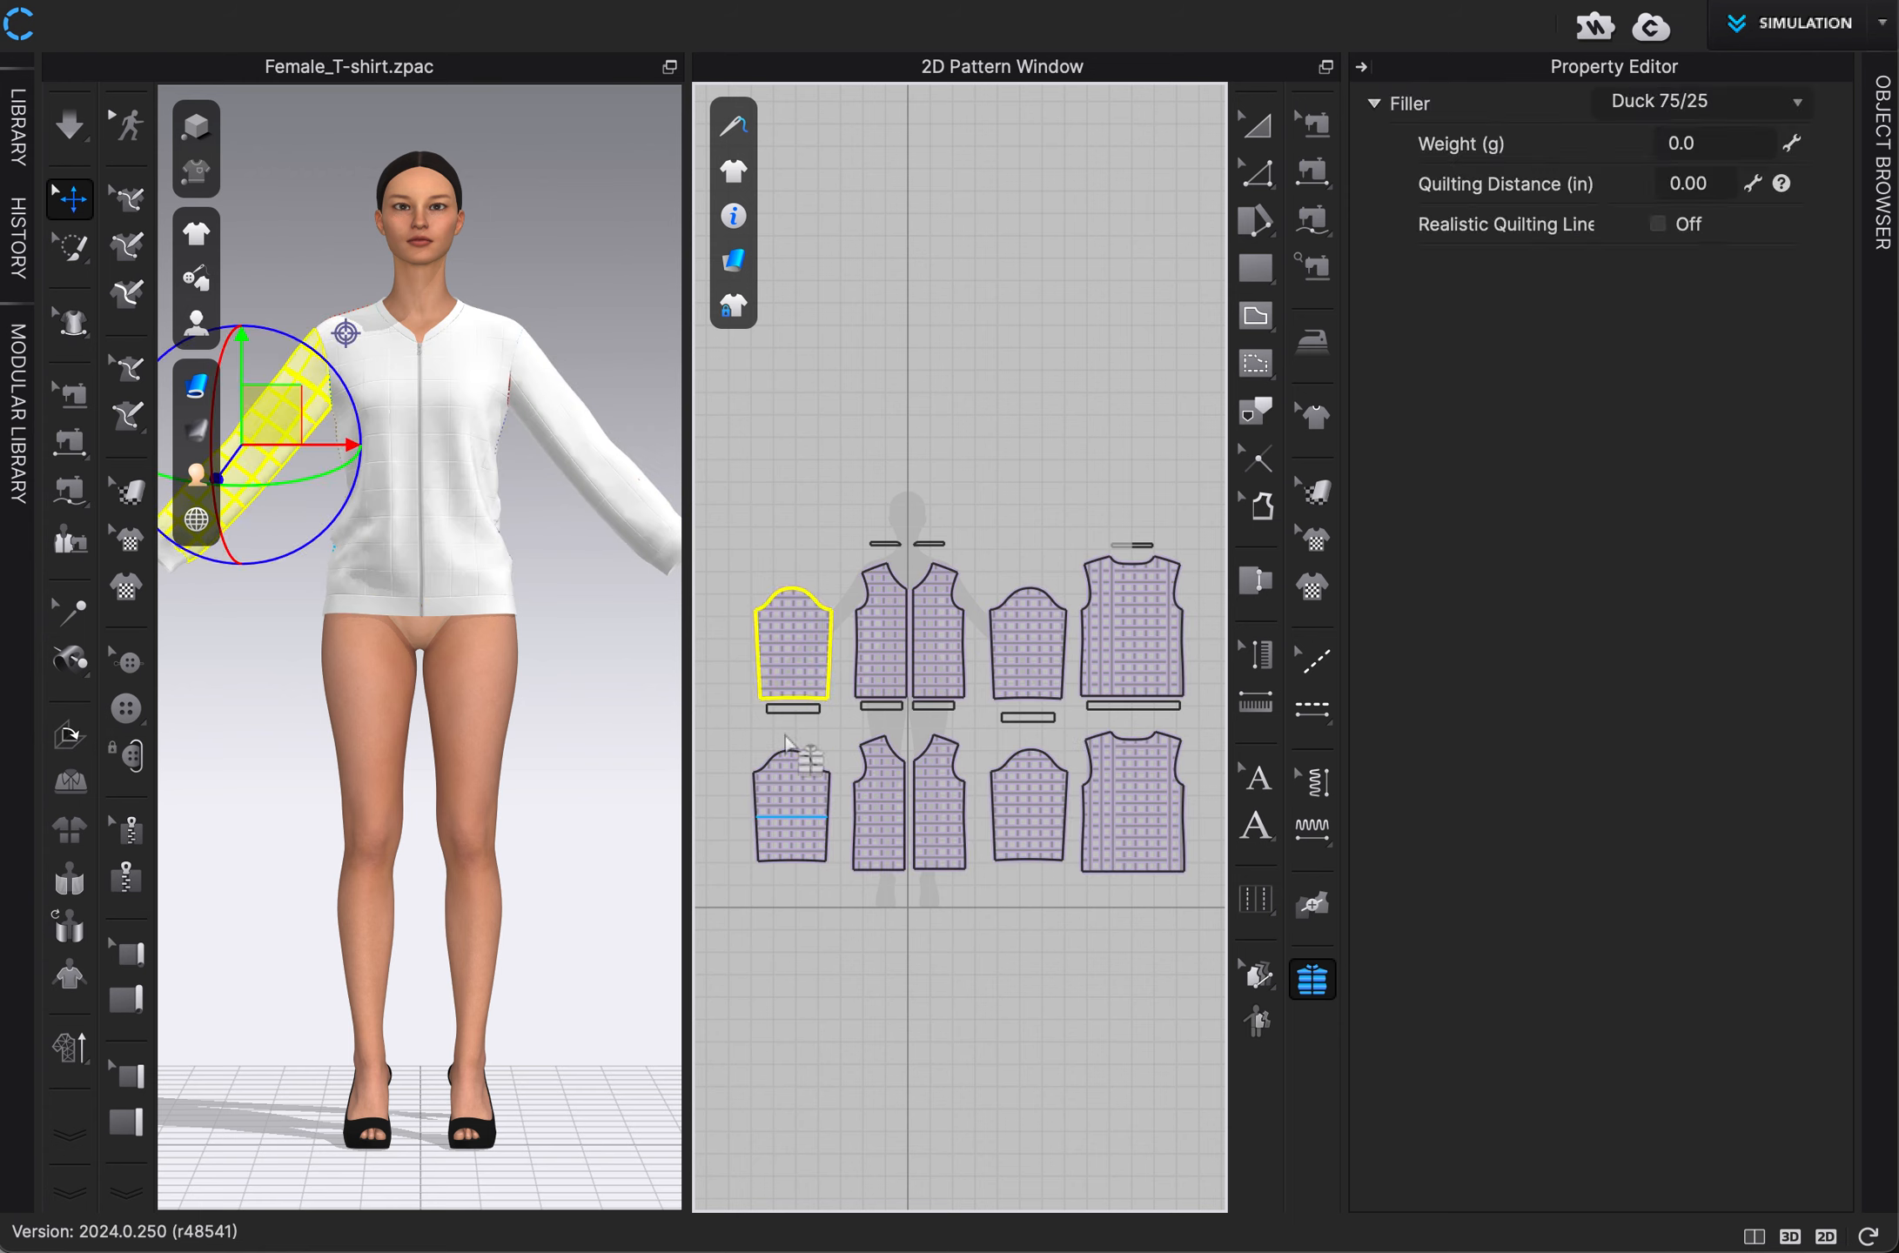
click(731, 535)
drag(730, 534, 1218, 723)
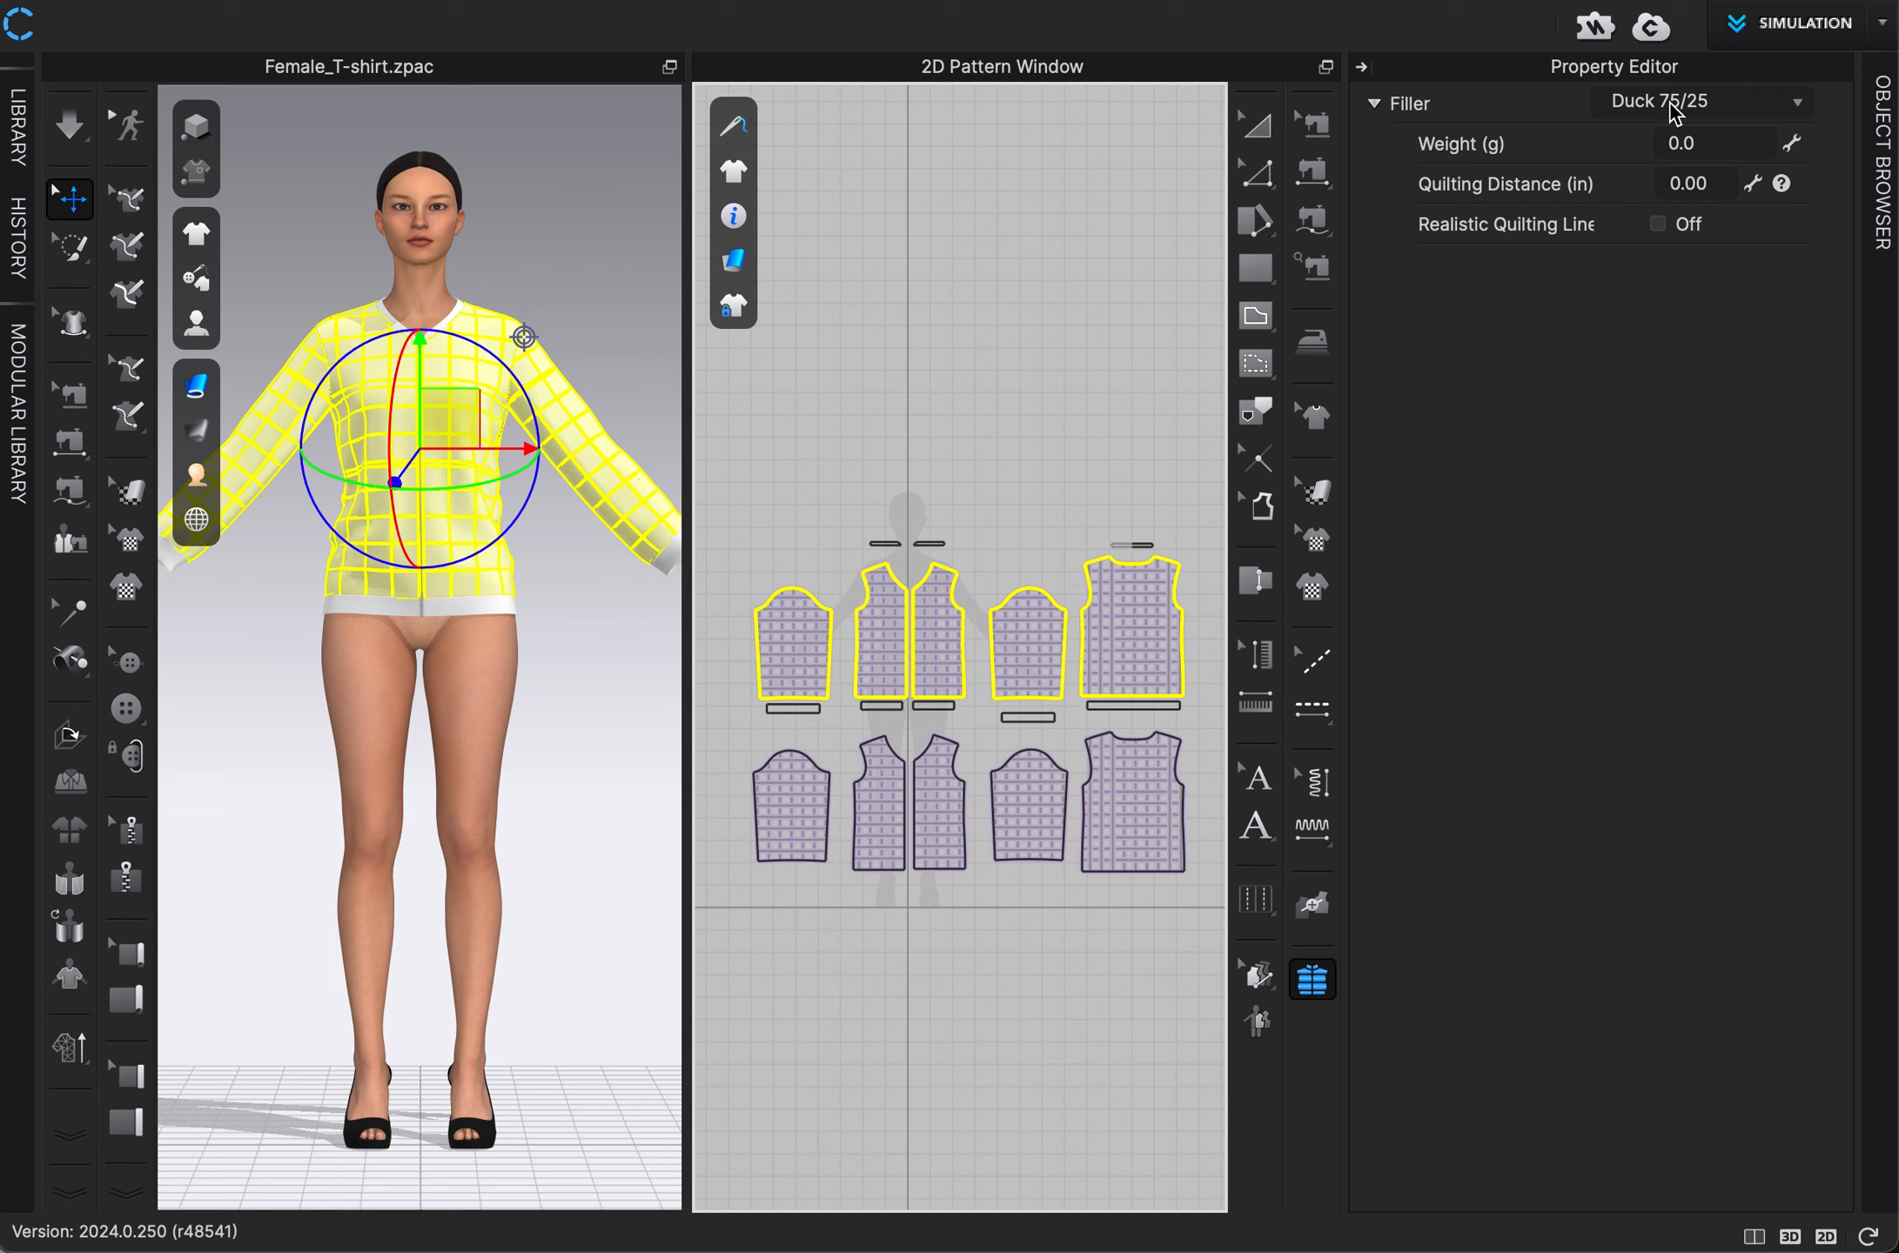
click(1798, 106)
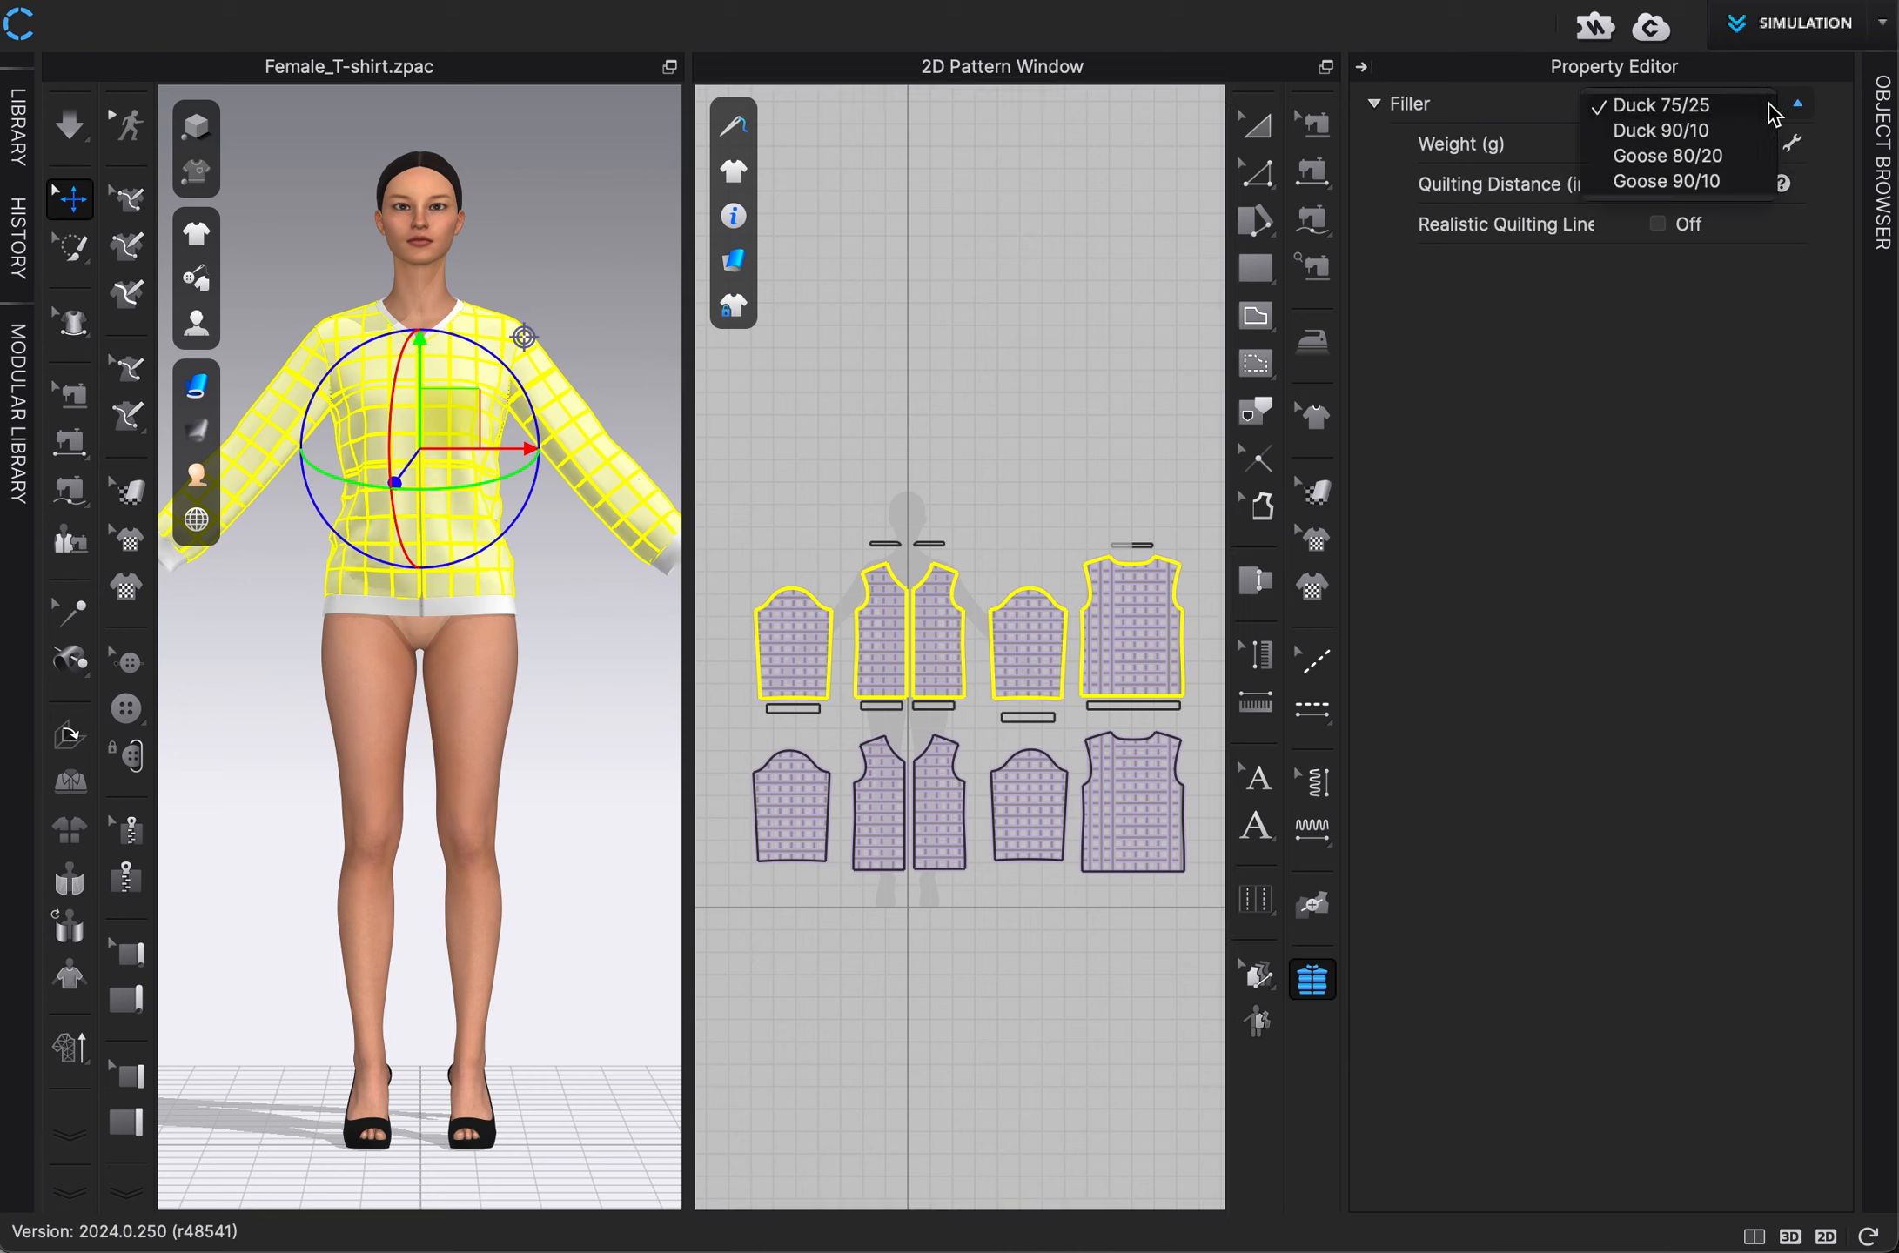
click(1767, 111)
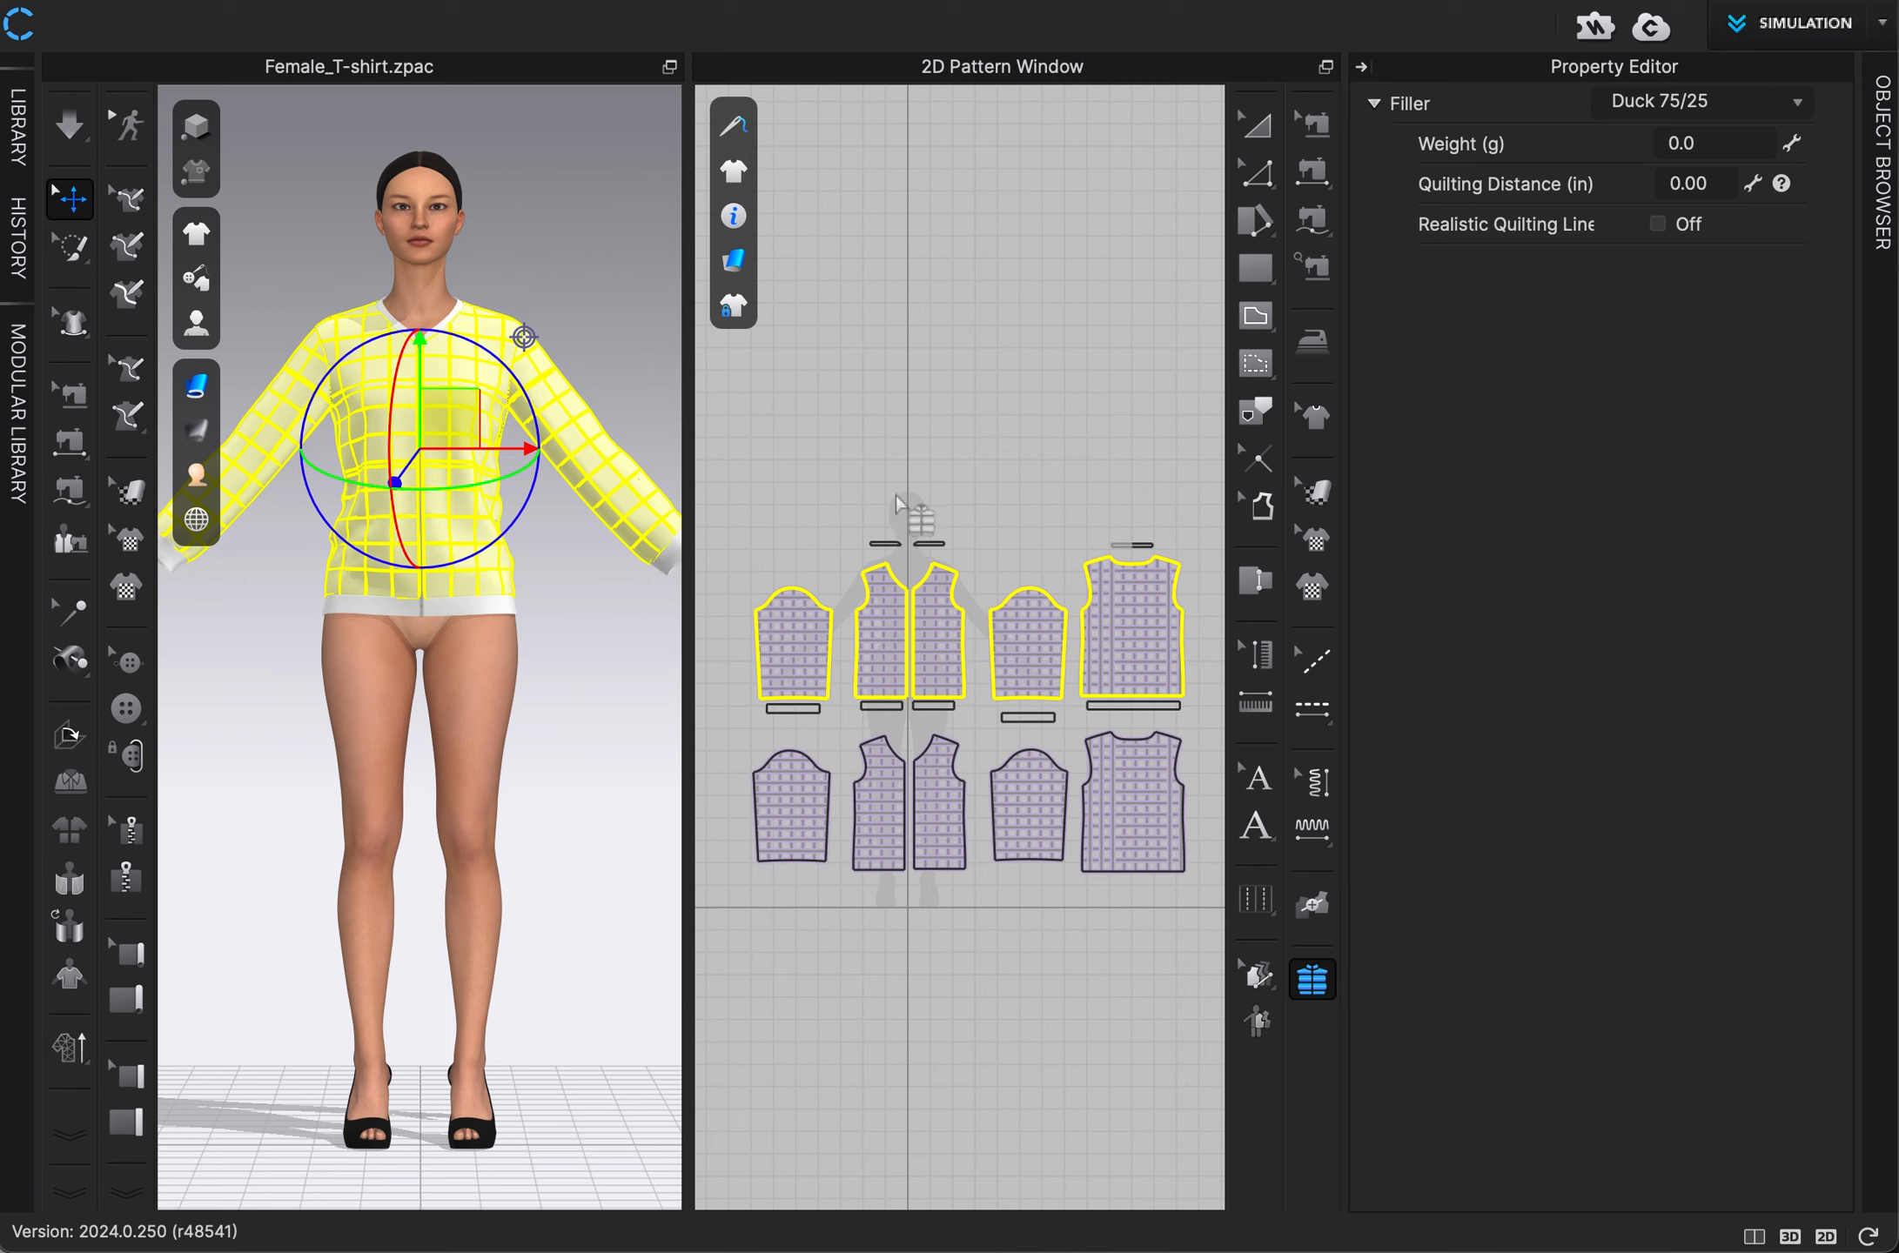
Set the filler weight of the leftmost upper sleeve pattern to 100 g.
drag(721, 554, 838, 712)
click(1727, 144)
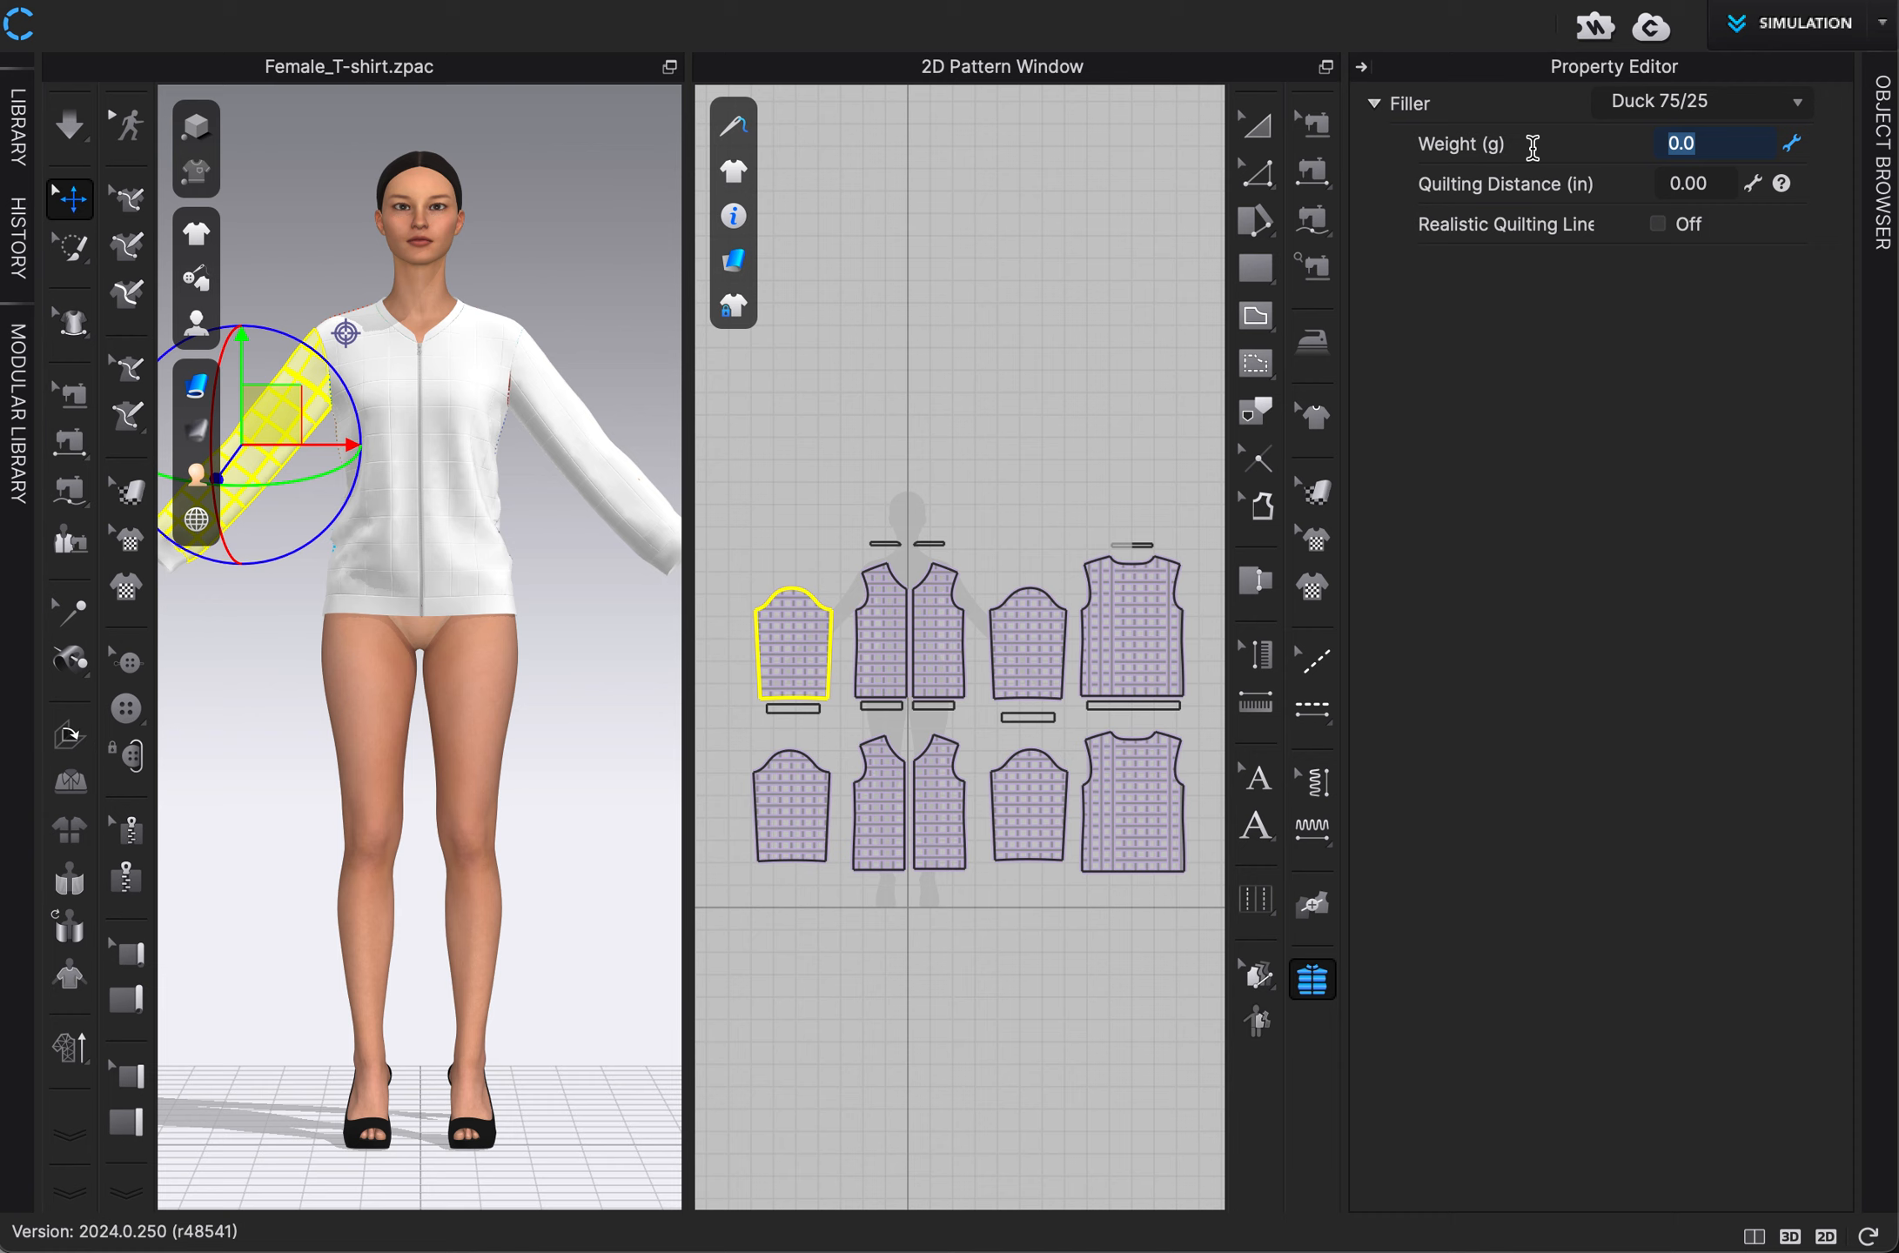
text(100)
key(Return)
Set the combined filler weight of all upper-row sleeve, front and back patterns to 500 g.
drag(706, 495, 1204, 719)
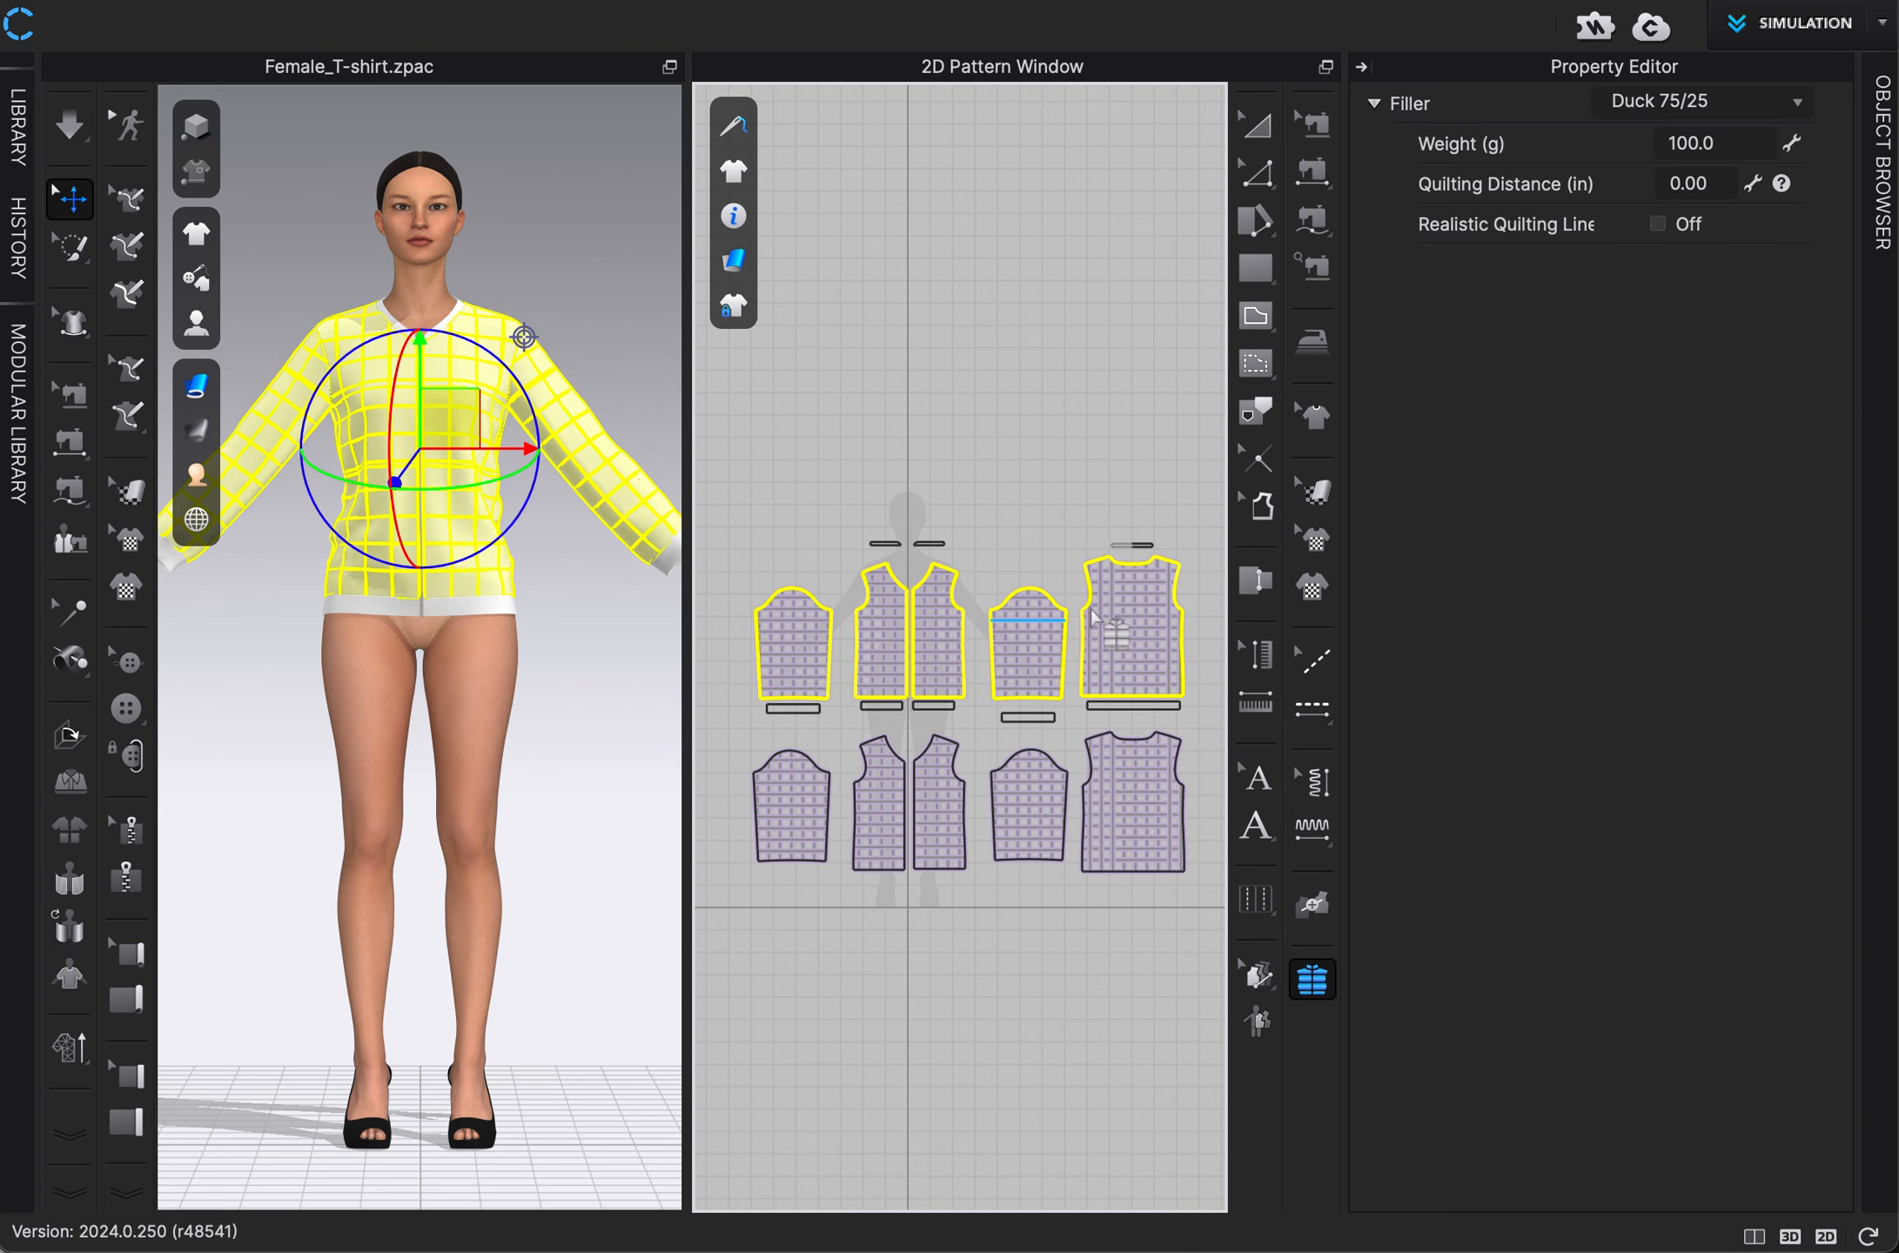
click(1739, 143)
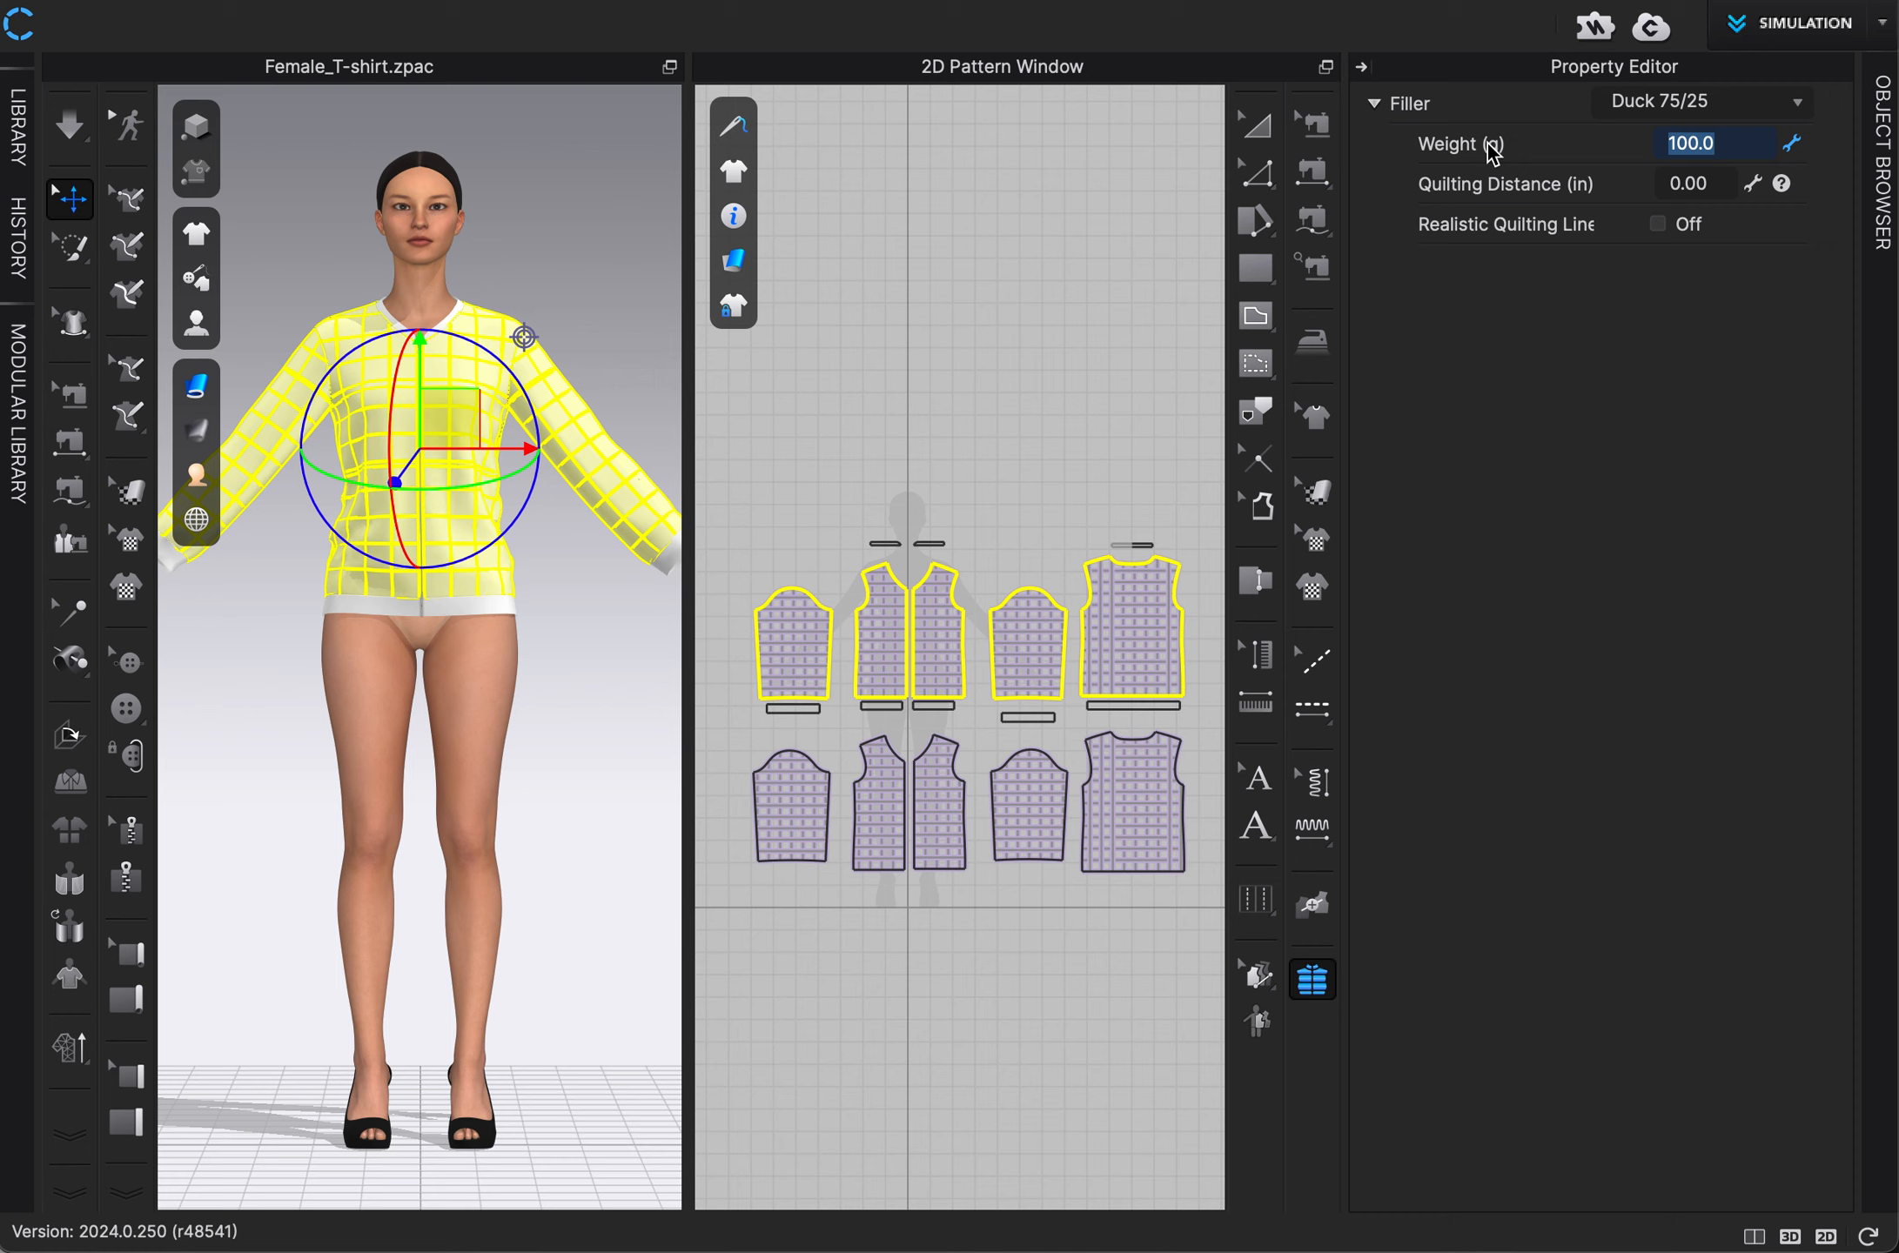
text(500)
key(Return)
Check the filler weight distributed to the other upper sleeve and to the upper back panel.
click(1080, 455)
drag(972, 564, 1111, 754)
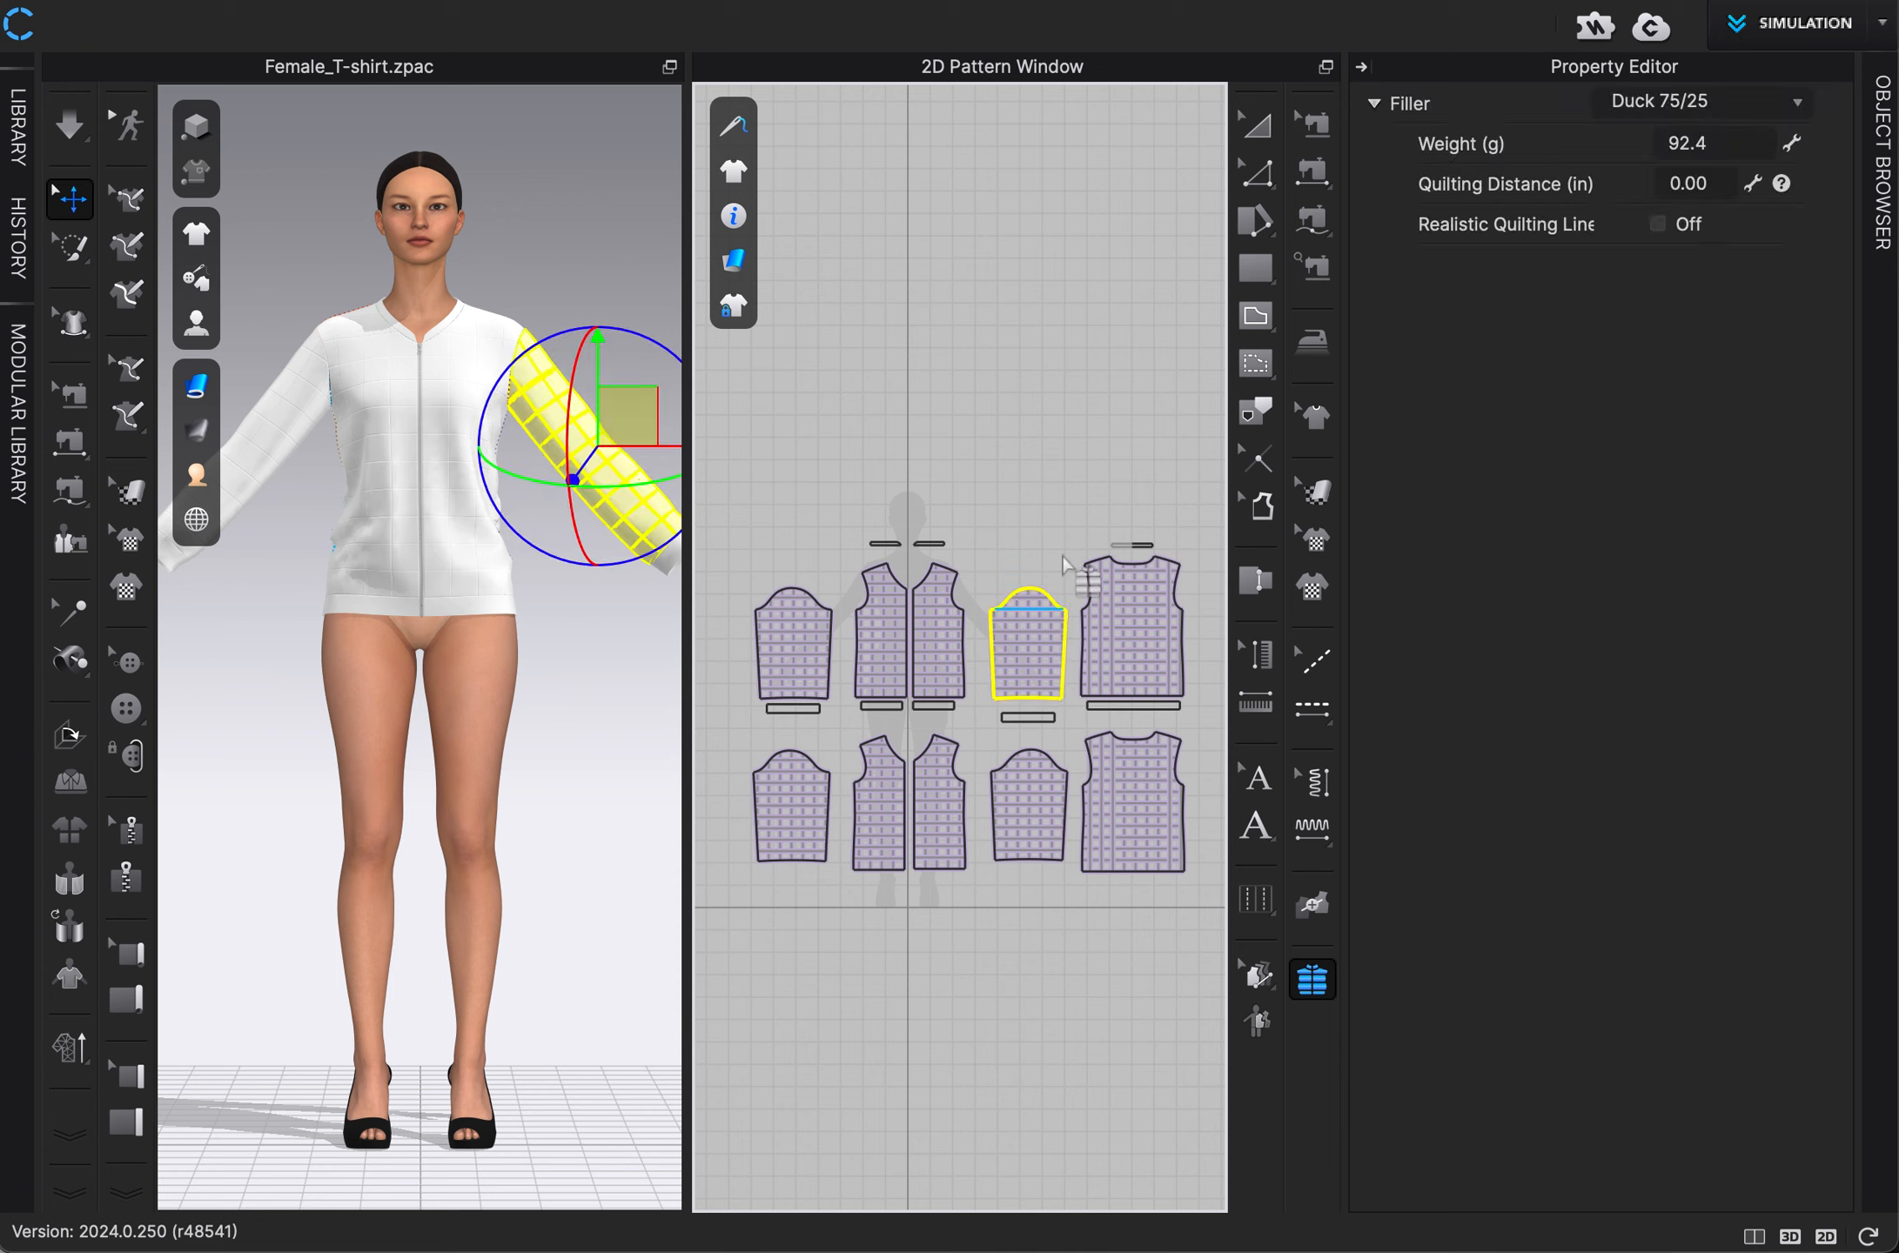
drag(1060, 504, 1194, 717)
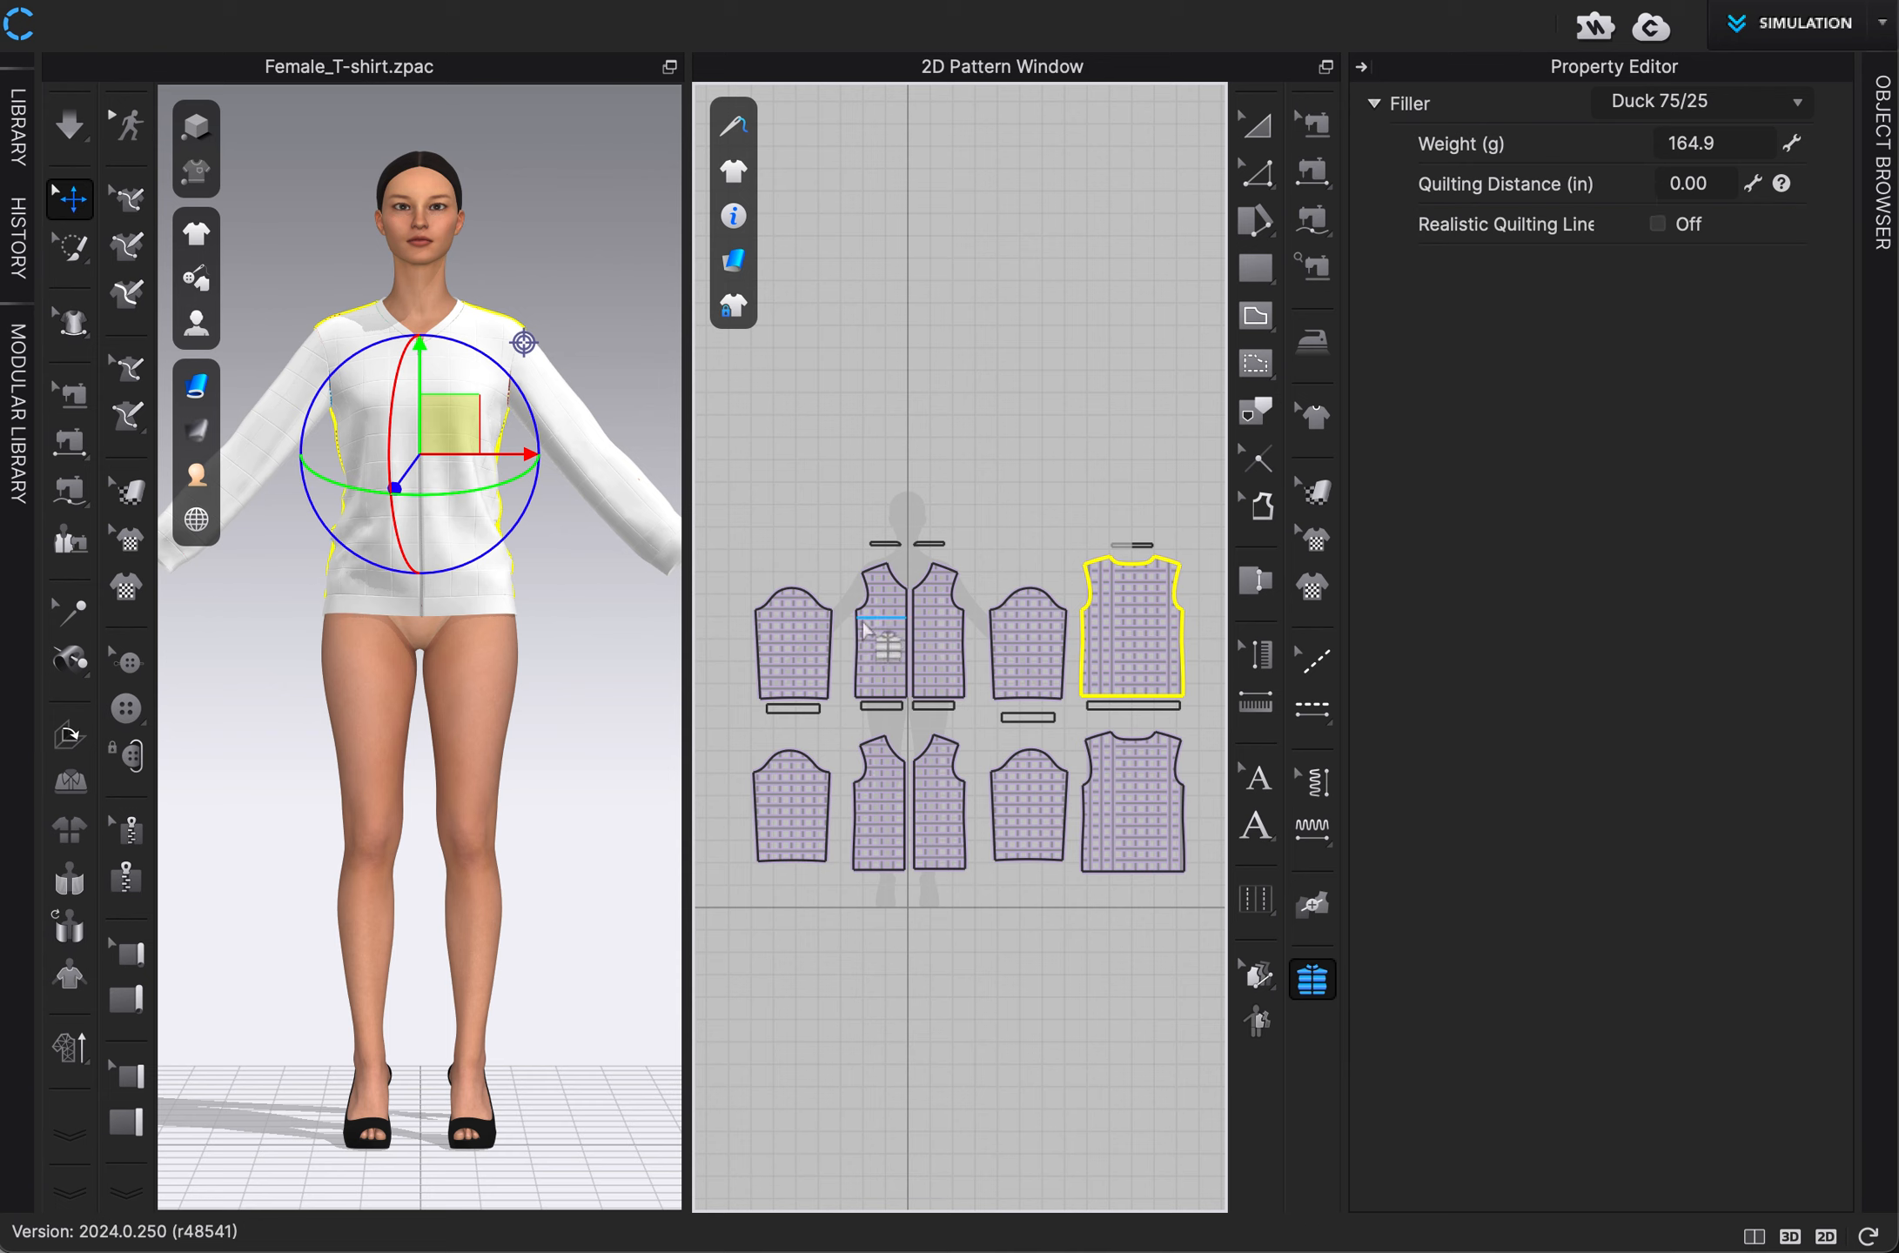
Set the upper-row patterns' quilting distance to 2 in and turn on realistic quilting lines.
drag(728, 490, 1234, 756)
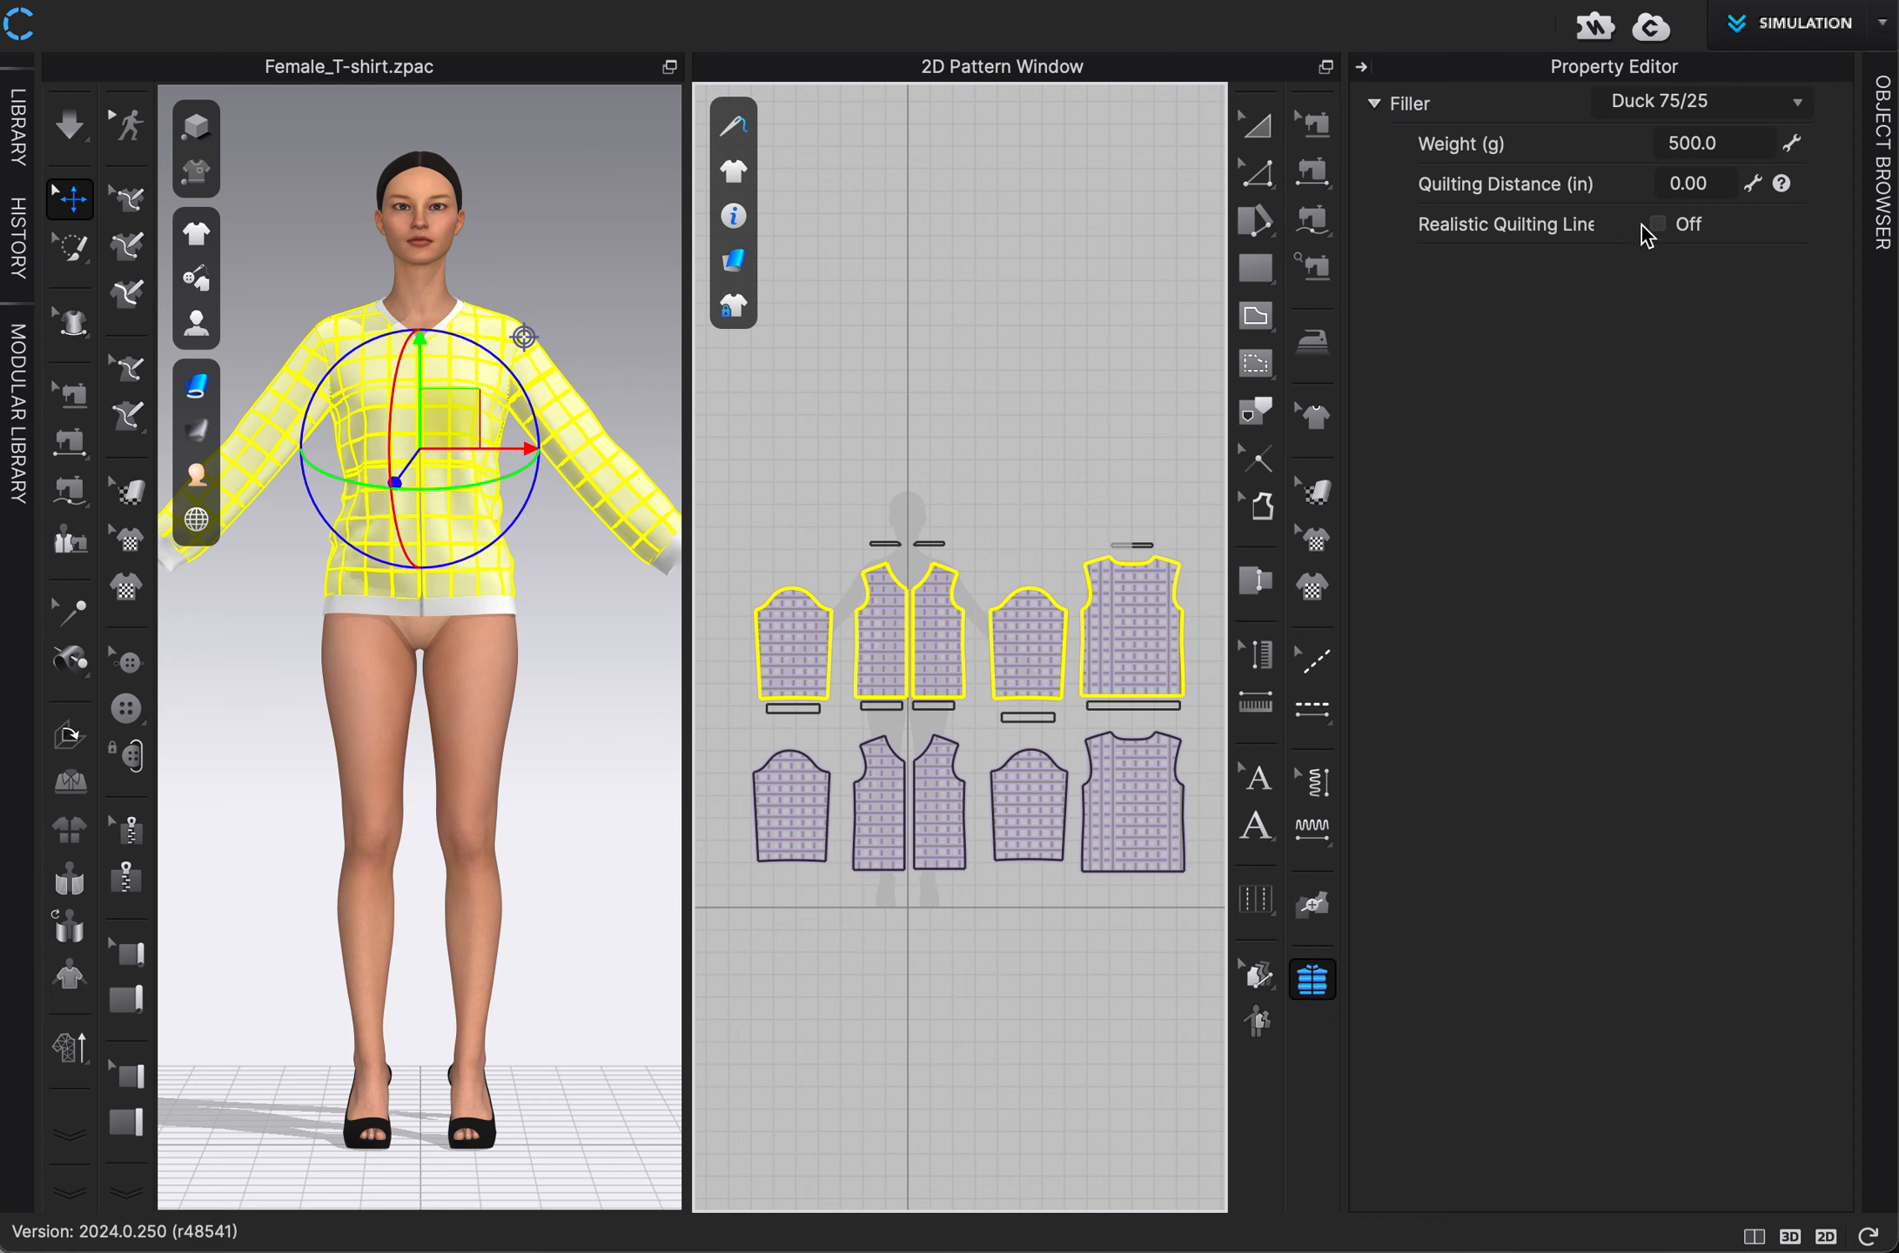
click(1707, 183)
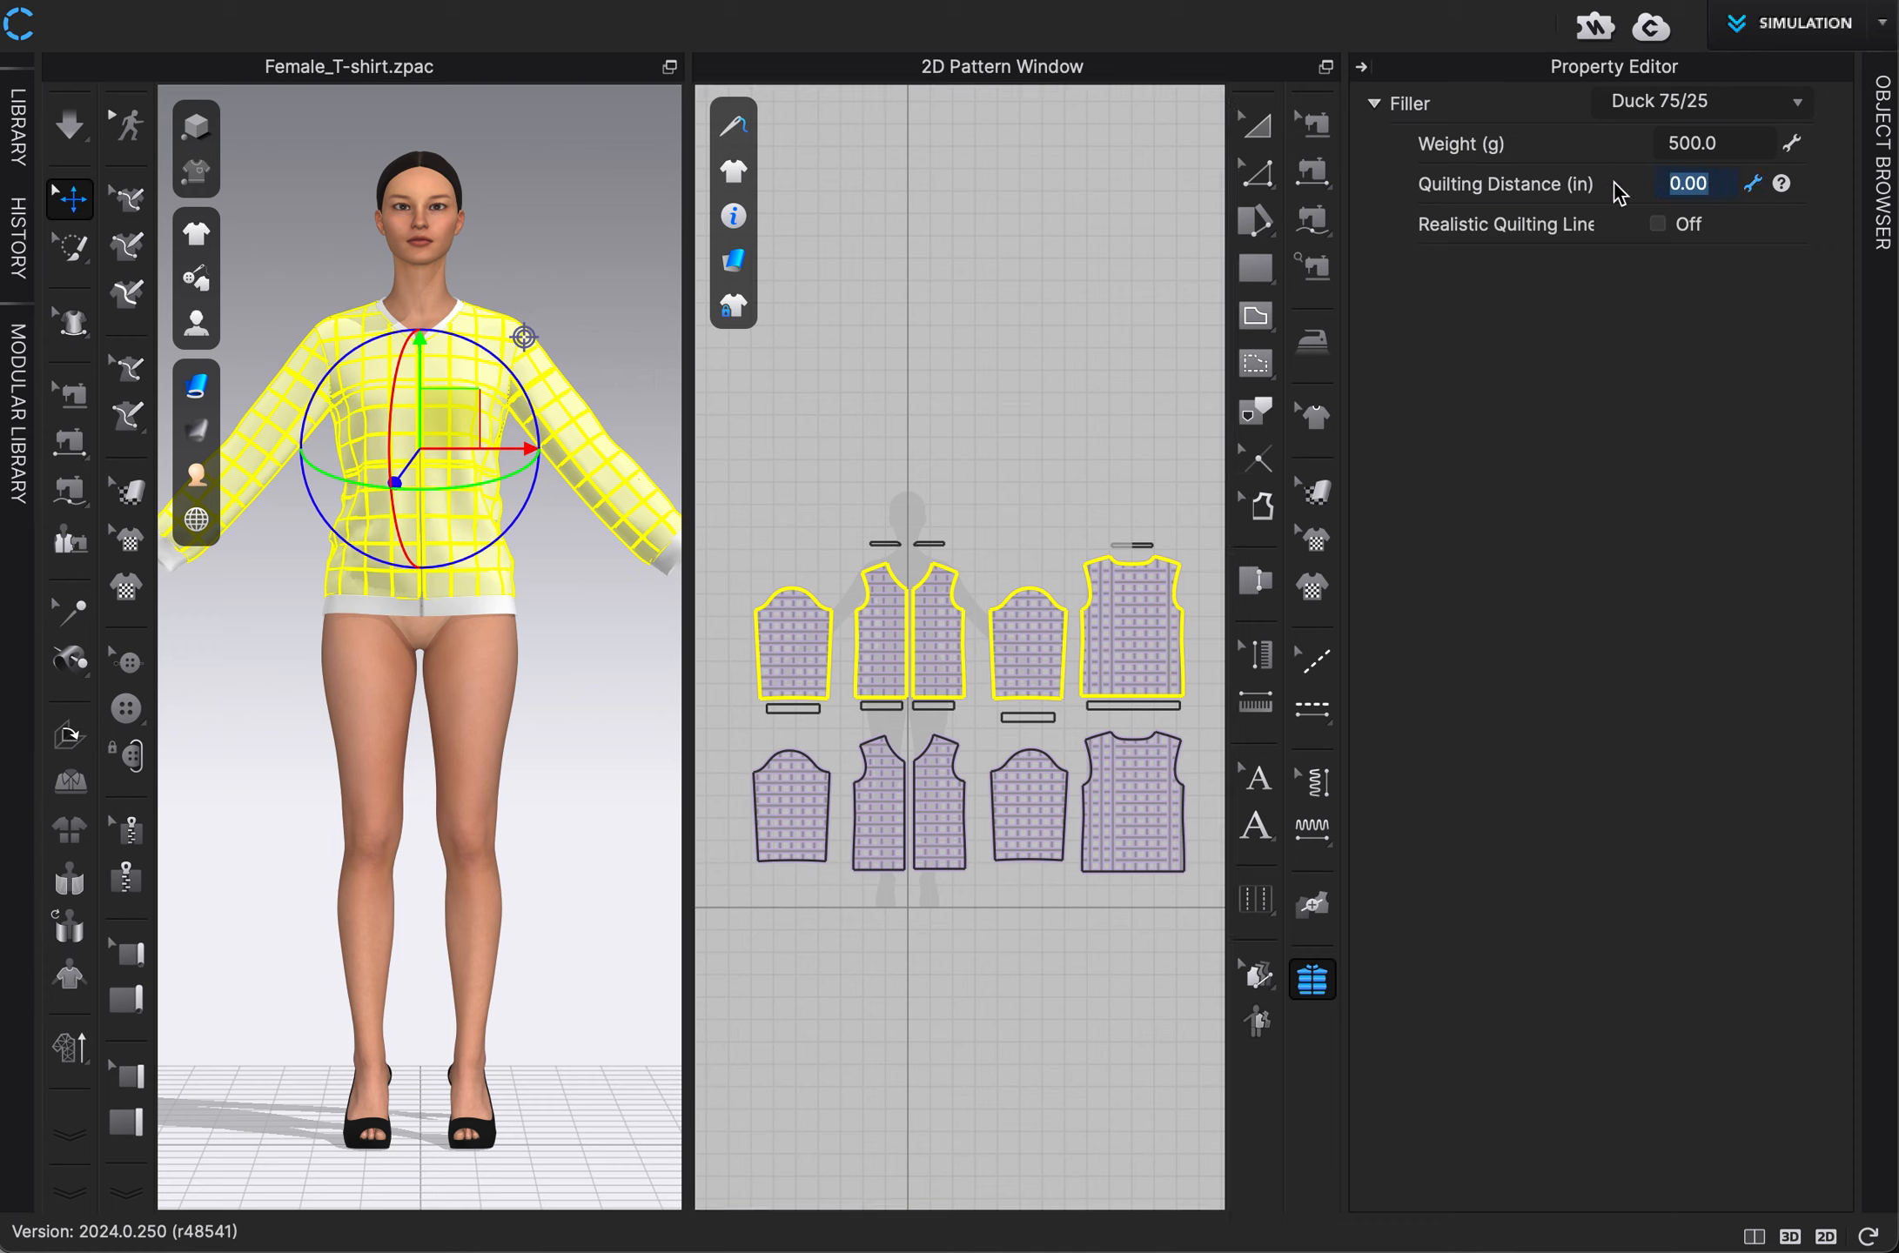
text(2)
click(1359, 70)
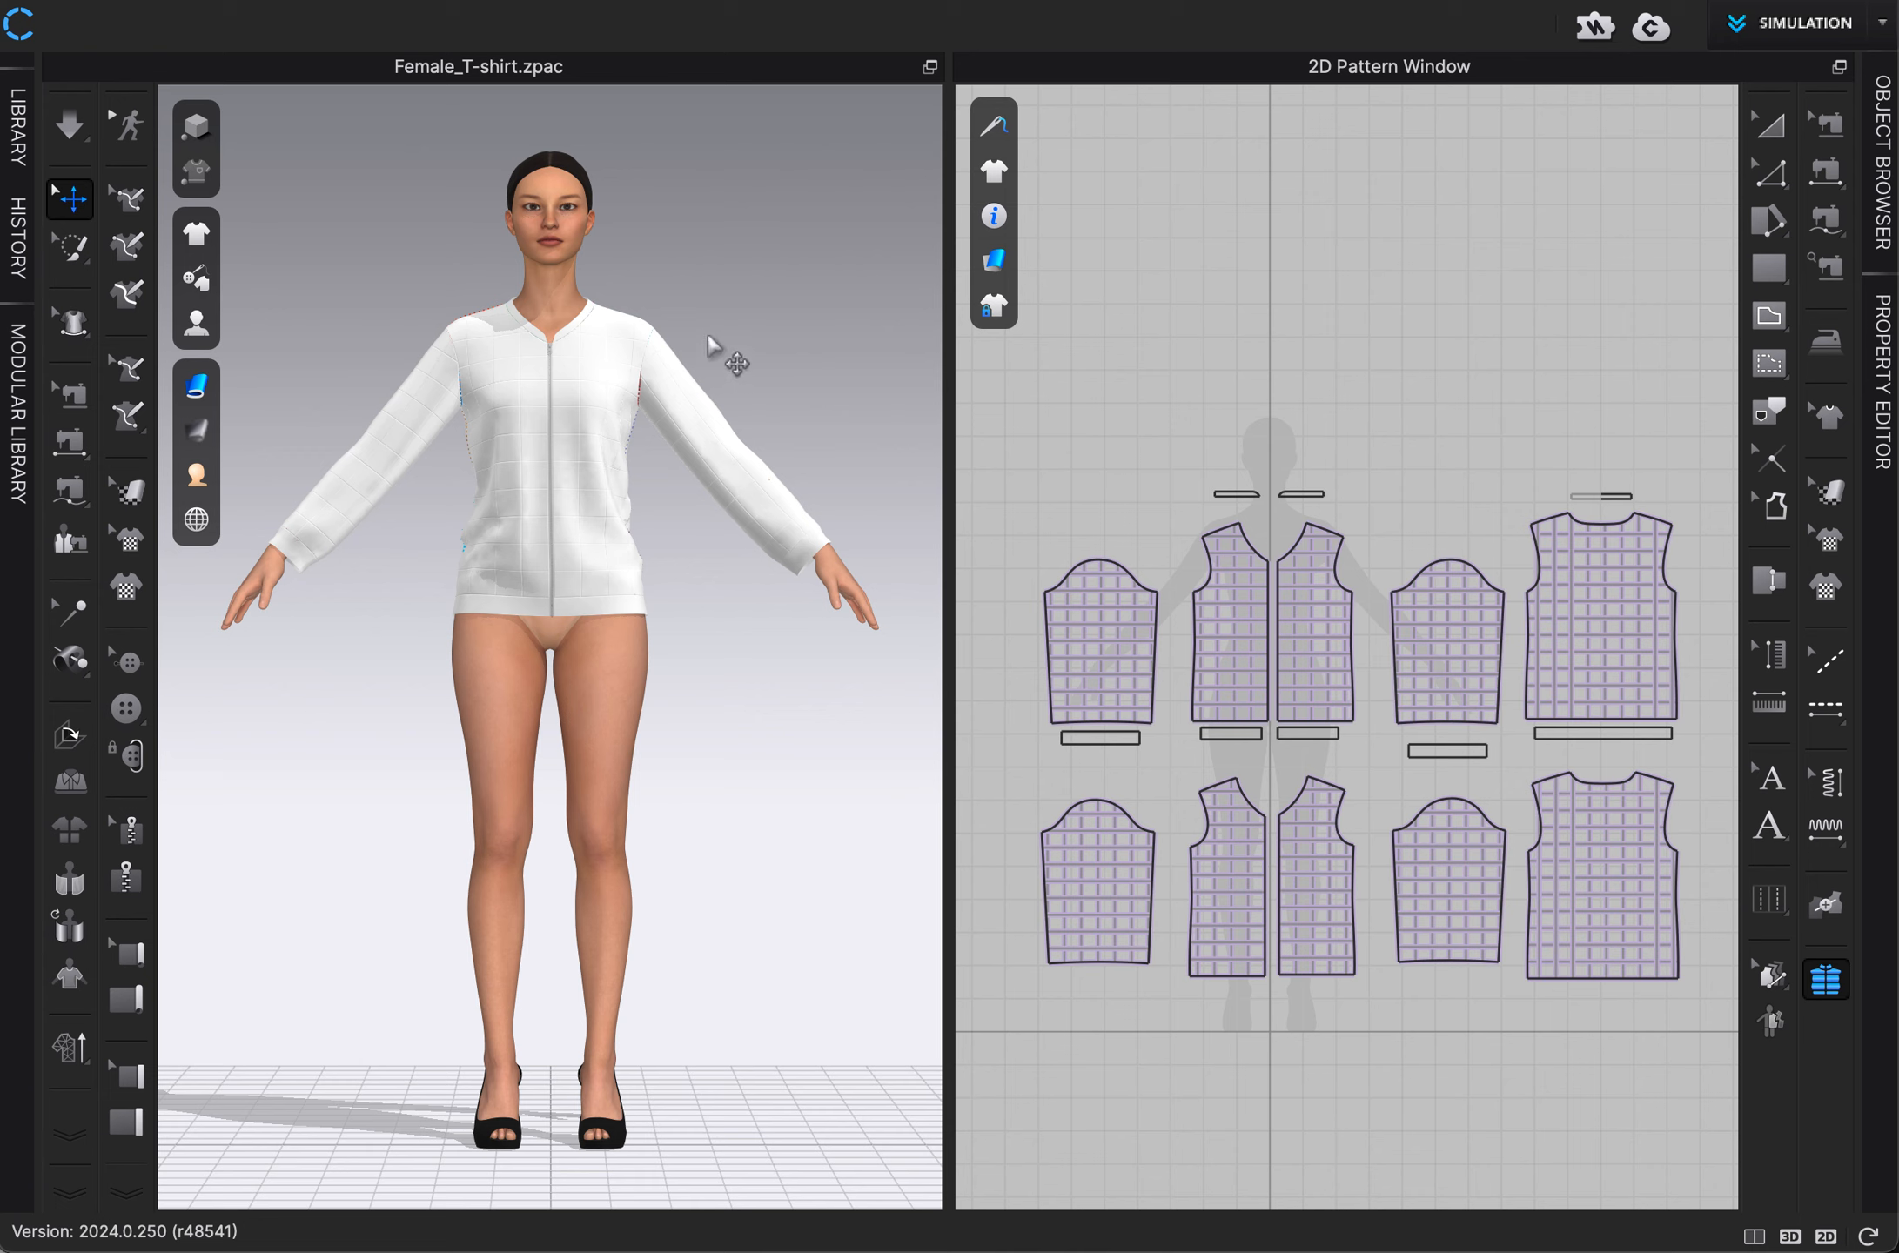
Simulate the jacket so the filler puffs up between the quilting lines.
scroll(729, 360, up, 3)
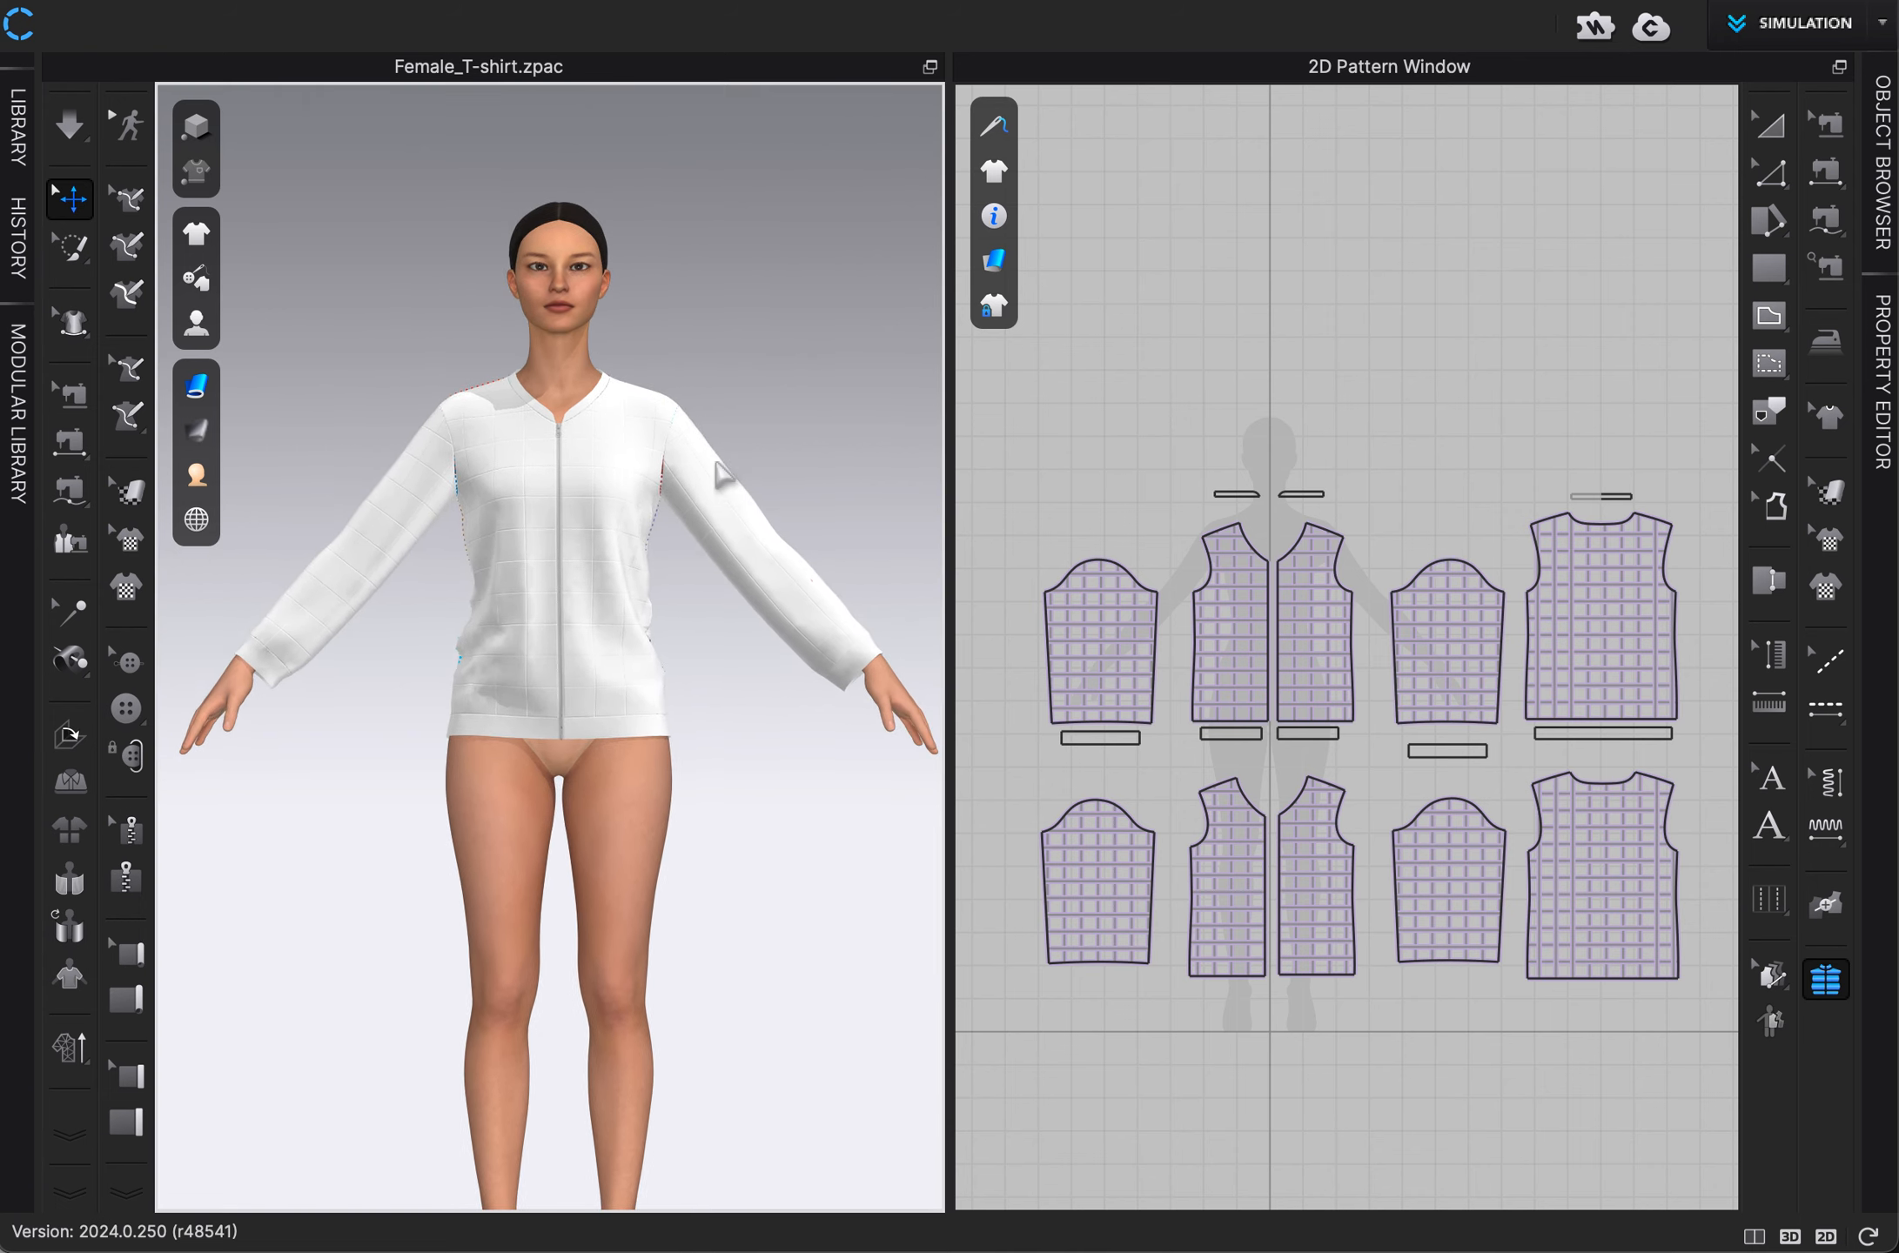
key(space)
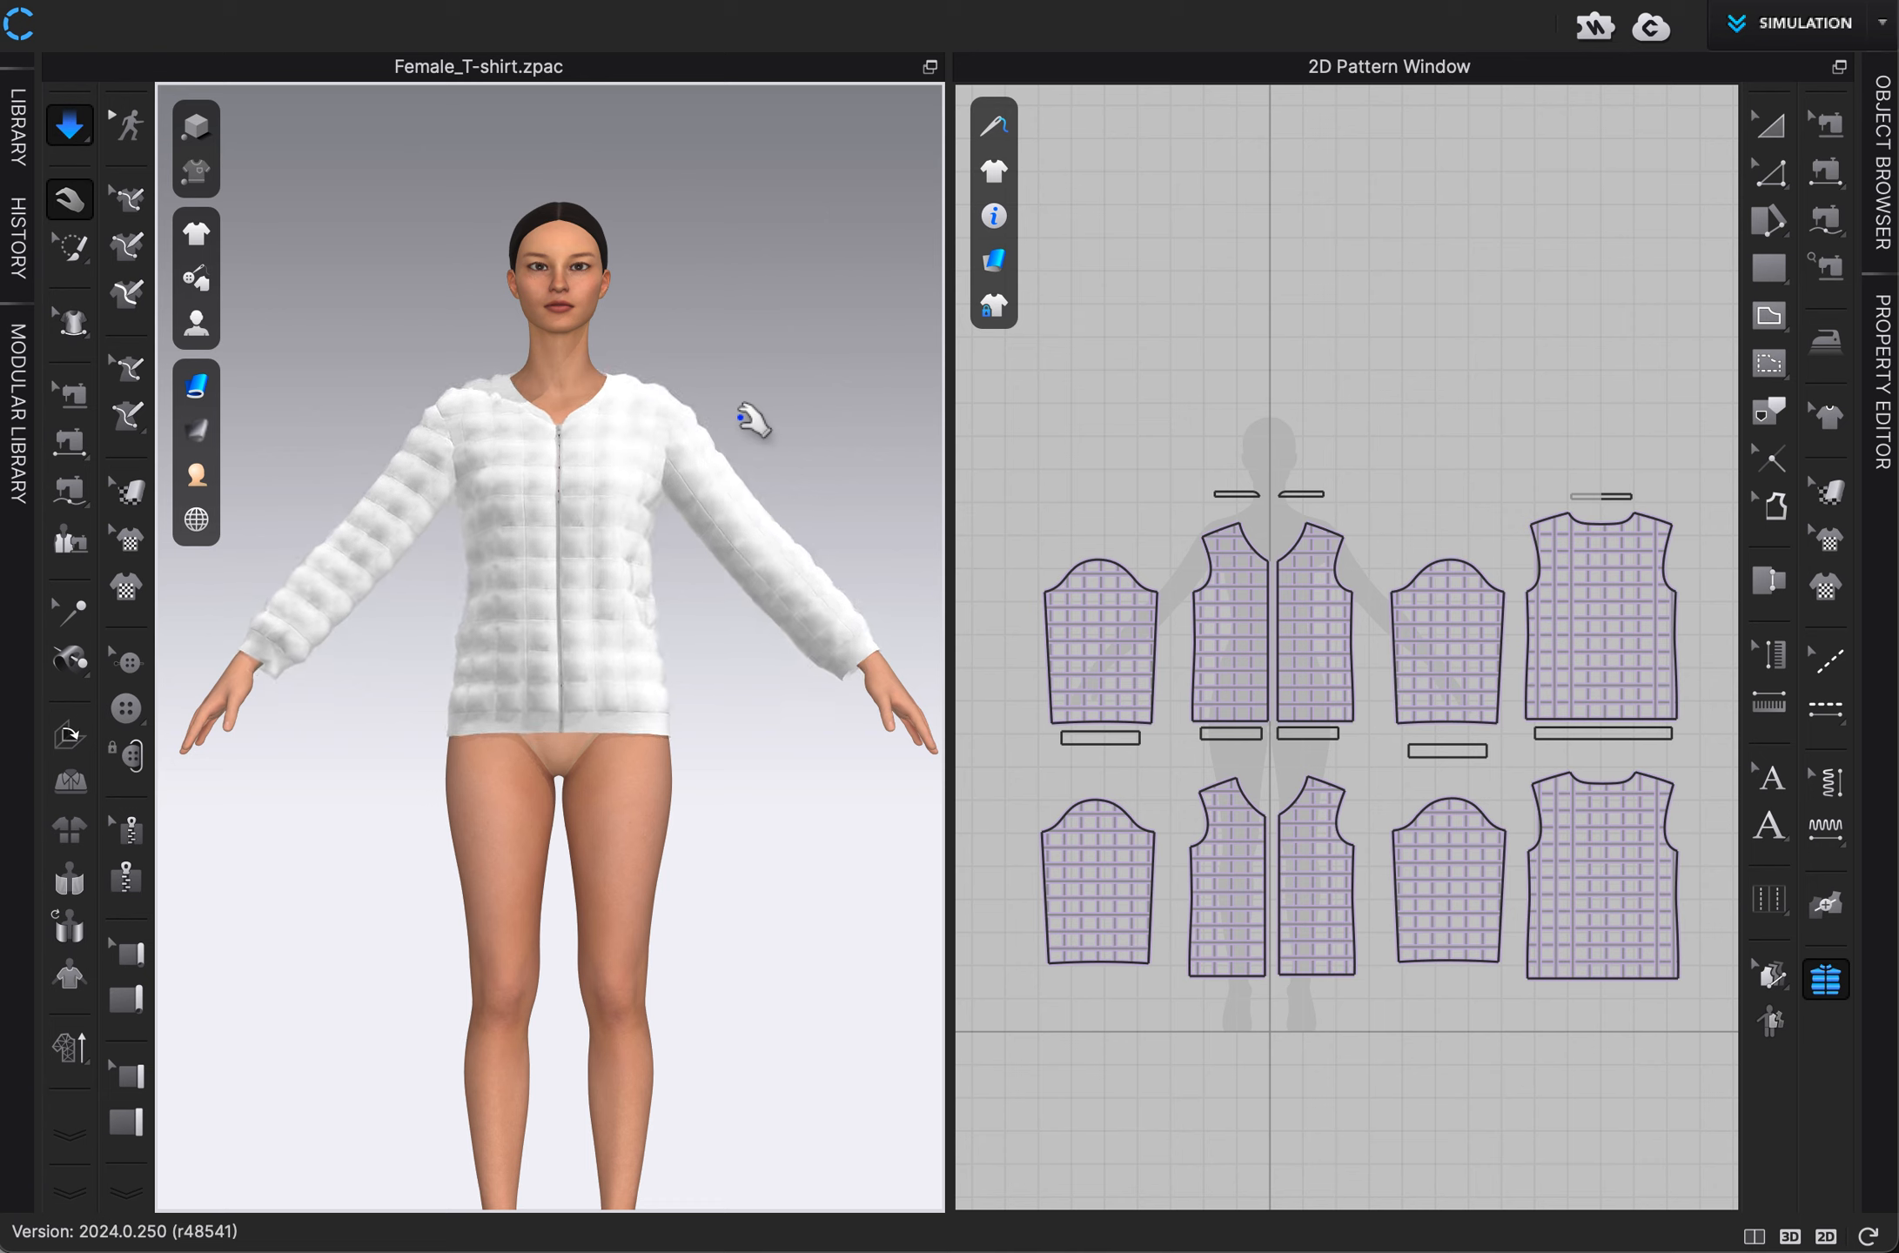
right_drag(697, 424, 740, 449)
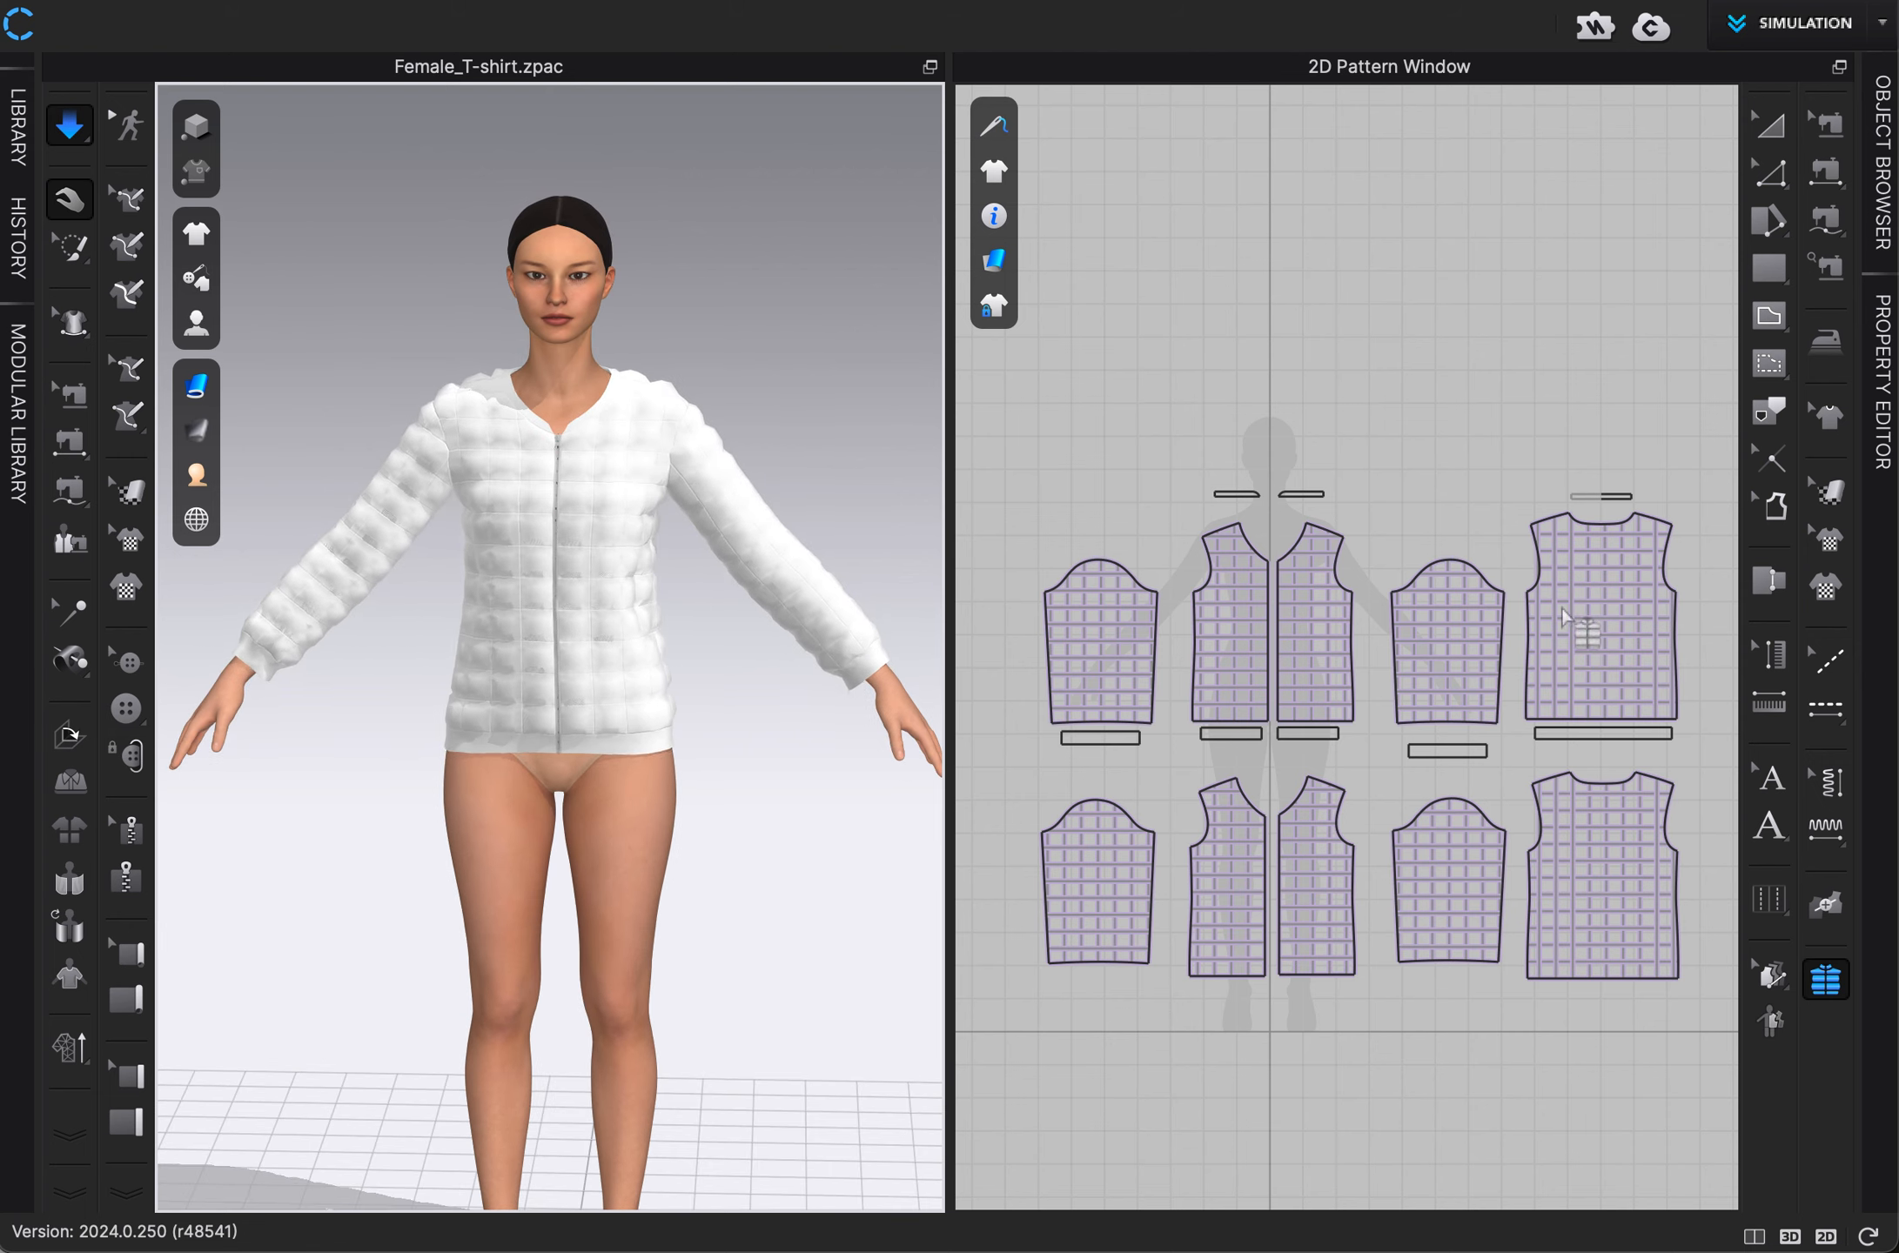
Review the filler settings of the upper back panel.
click(1880, 357)
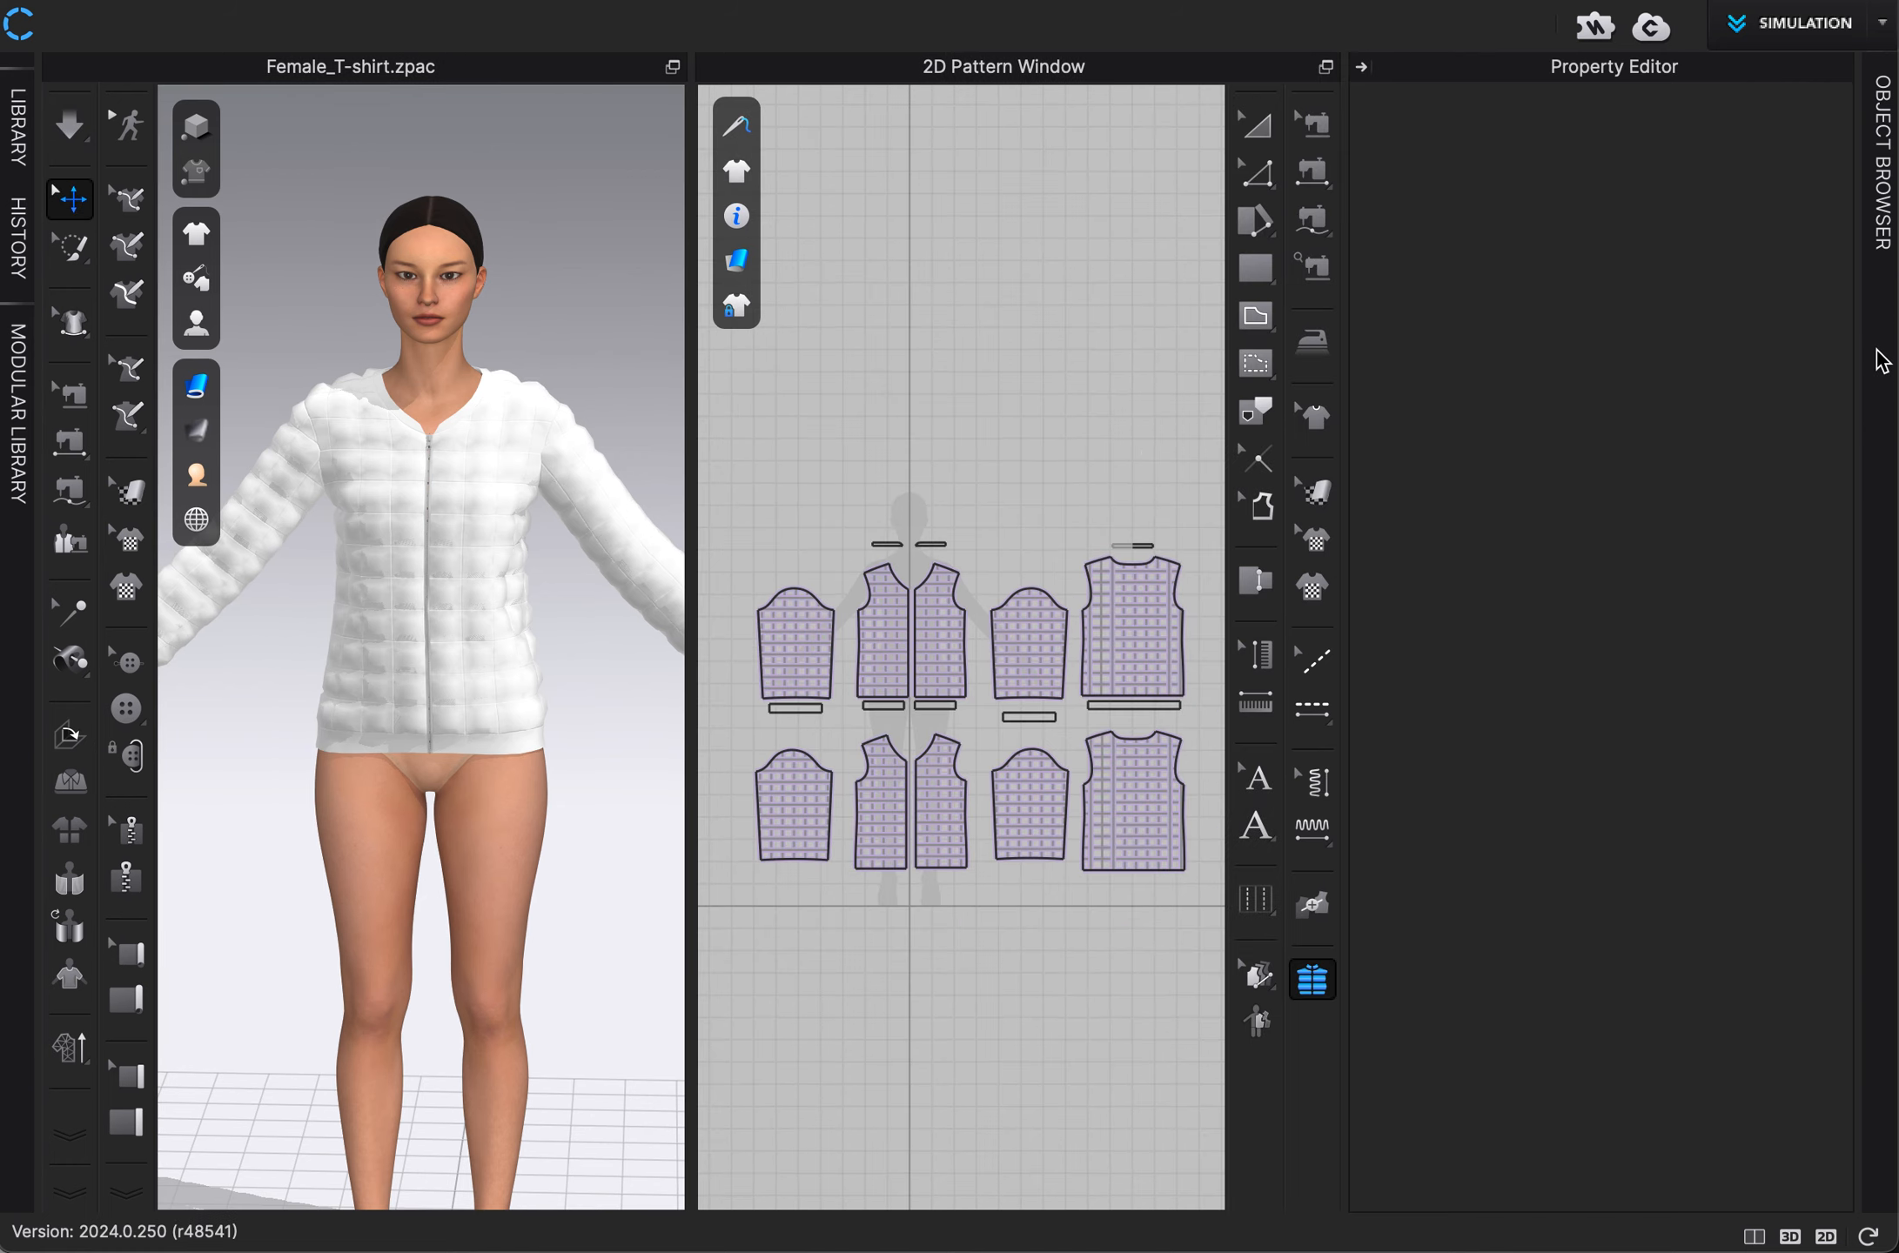
drag(1053, 513, 1214, 740)
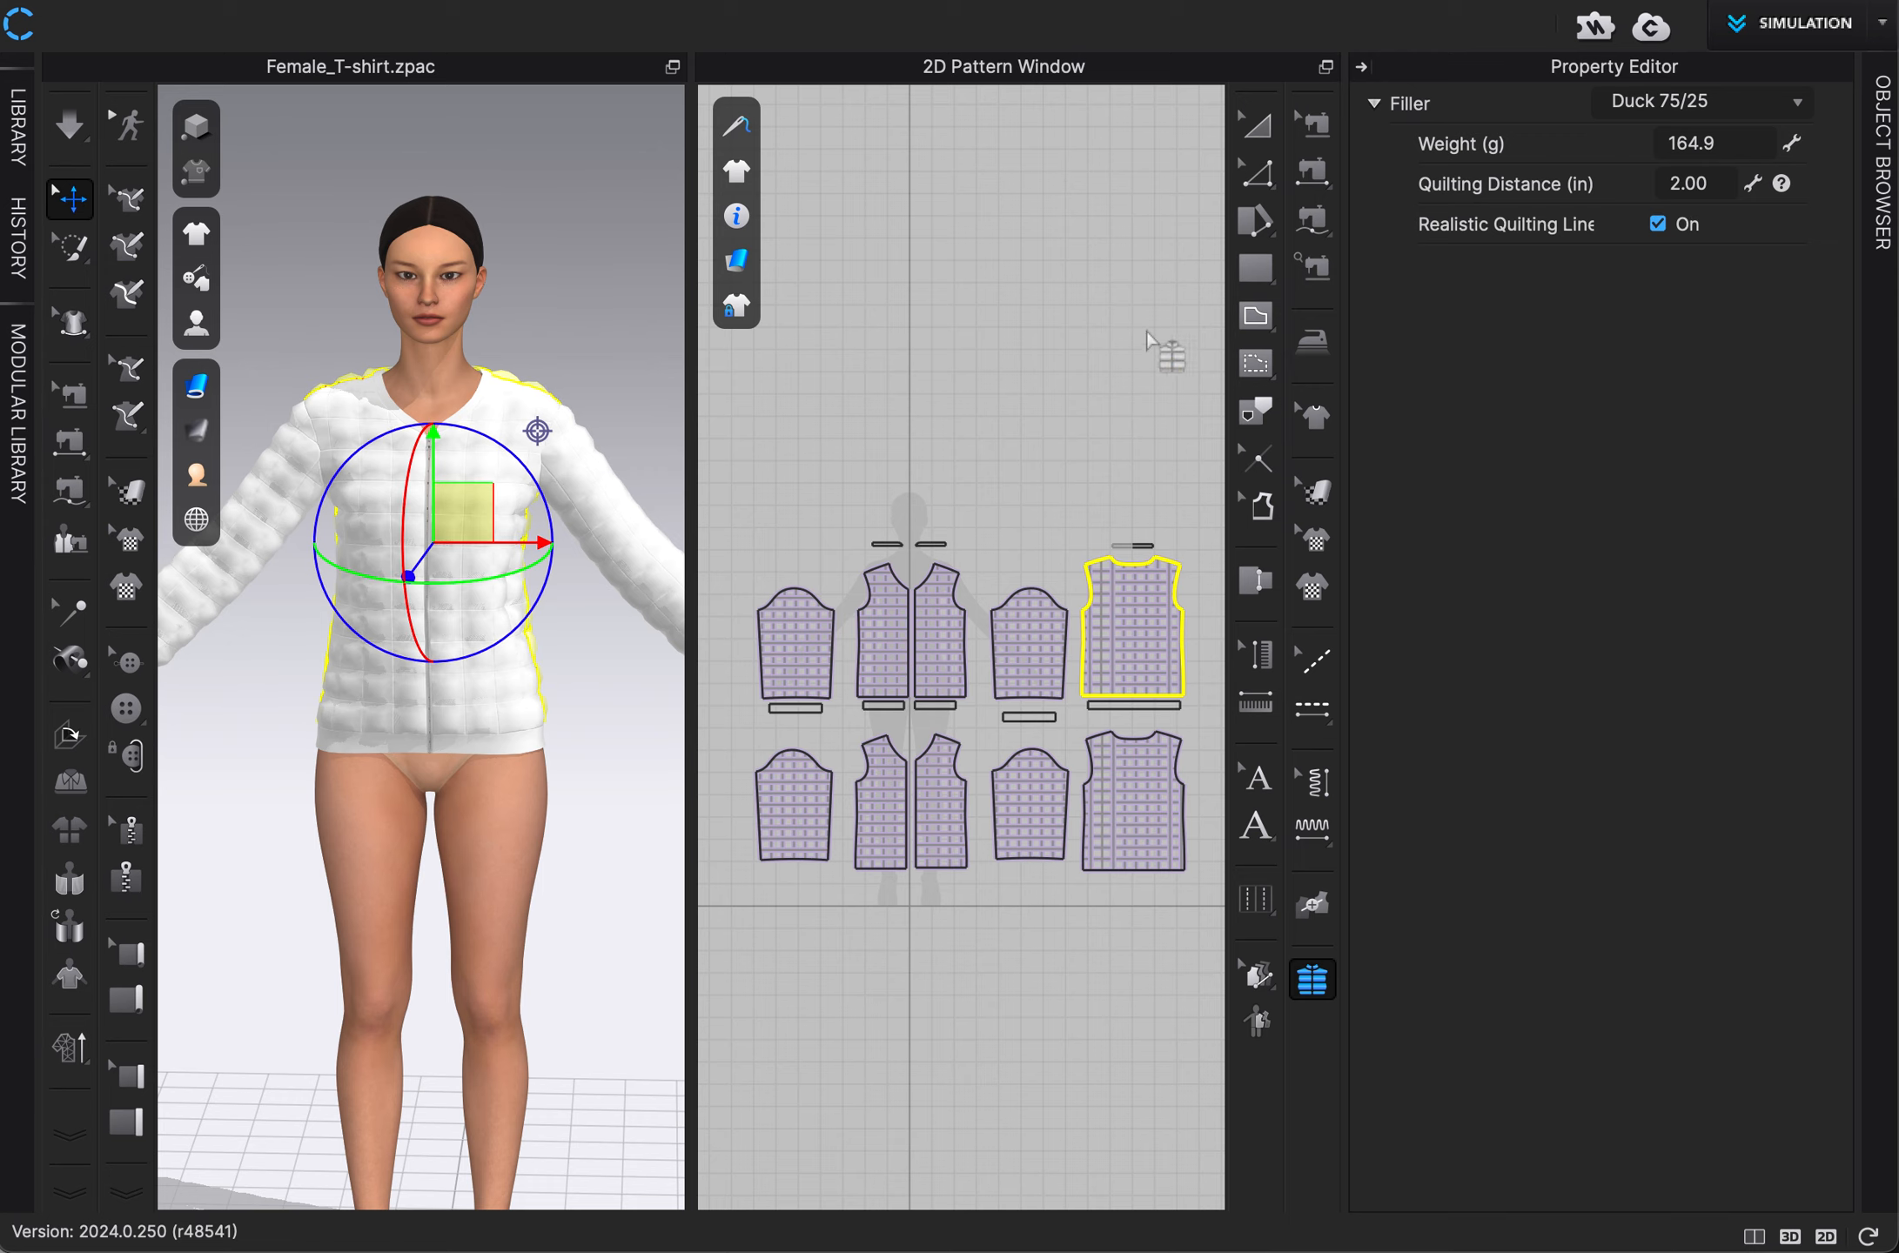
click(1362, 67)
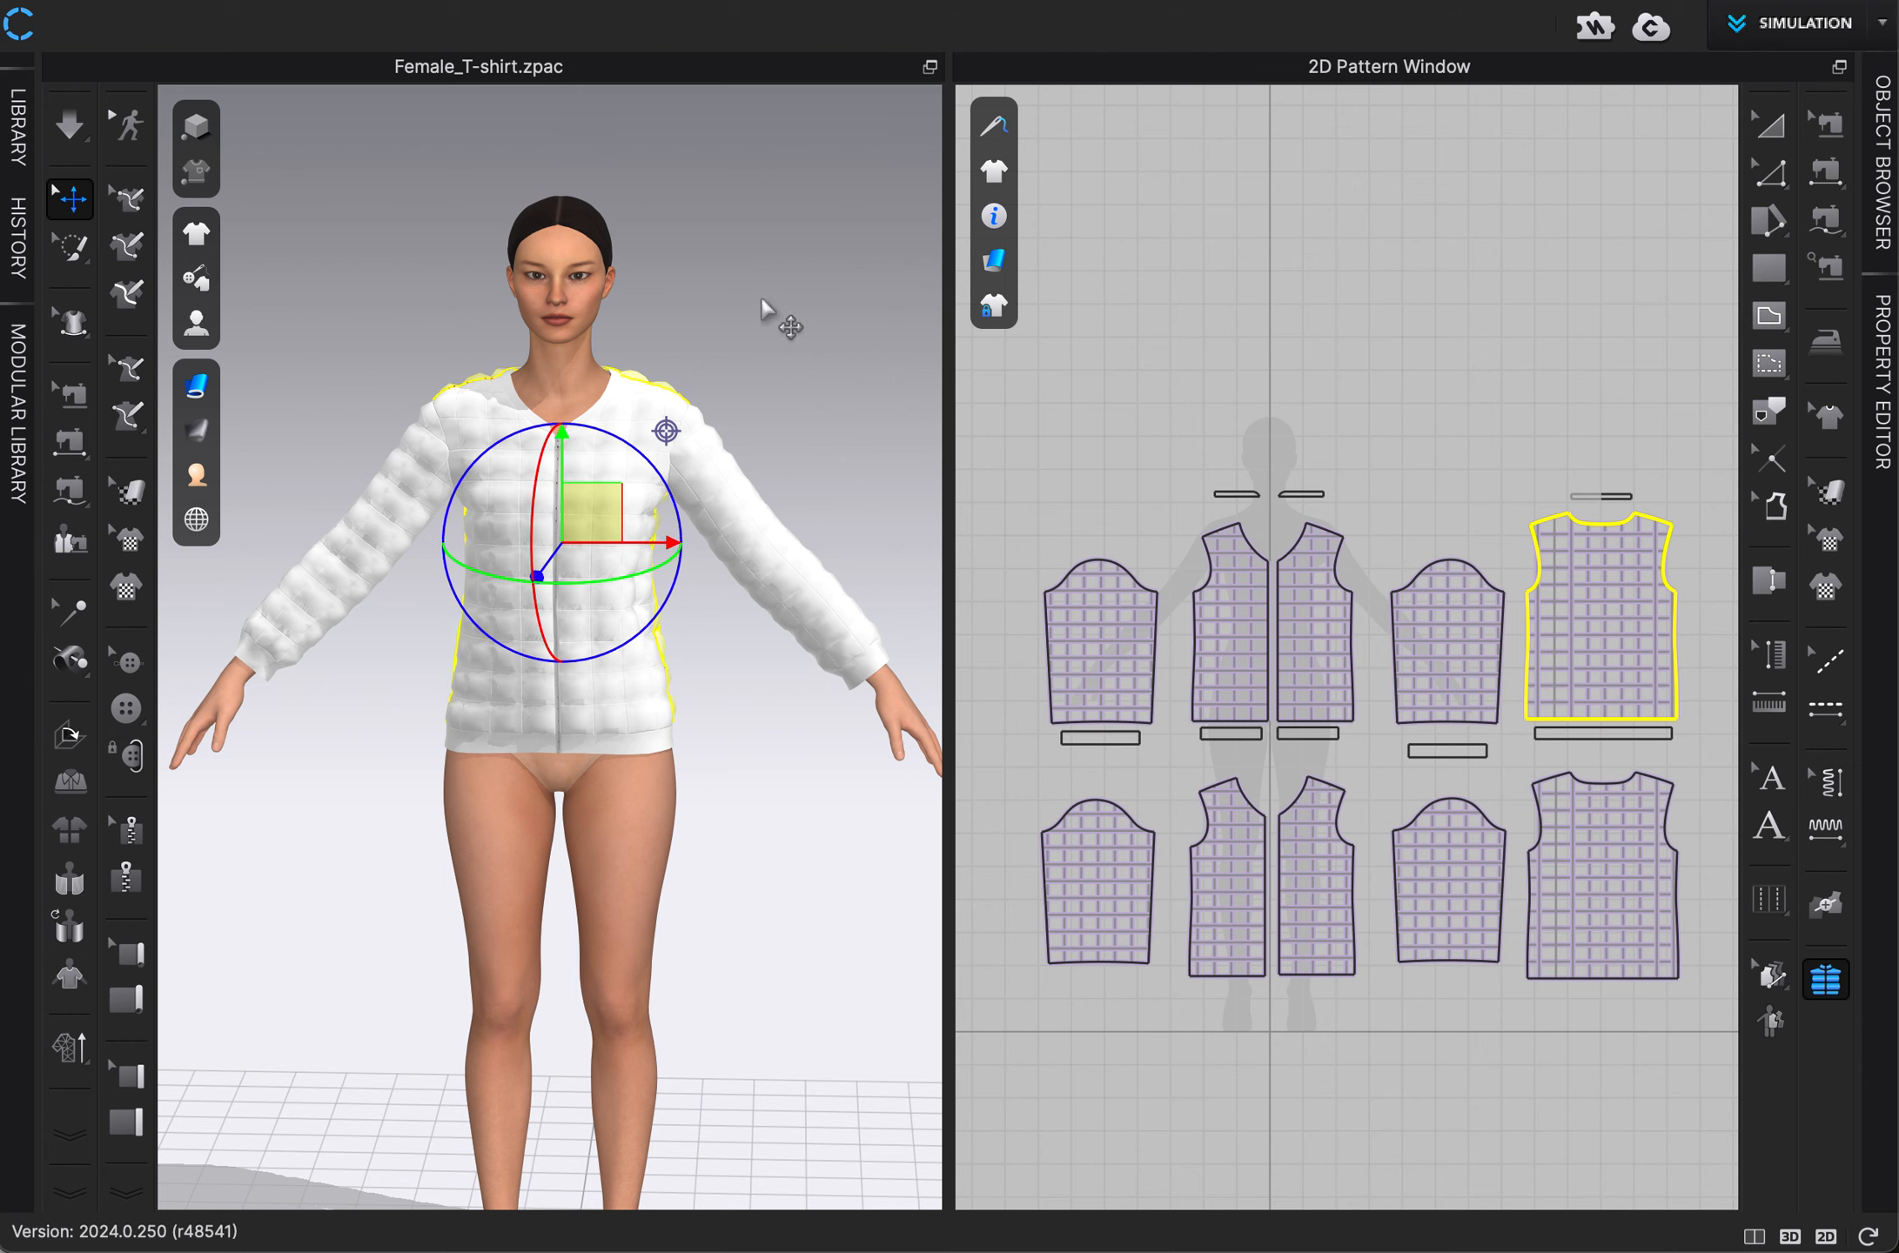
click(764, 300)
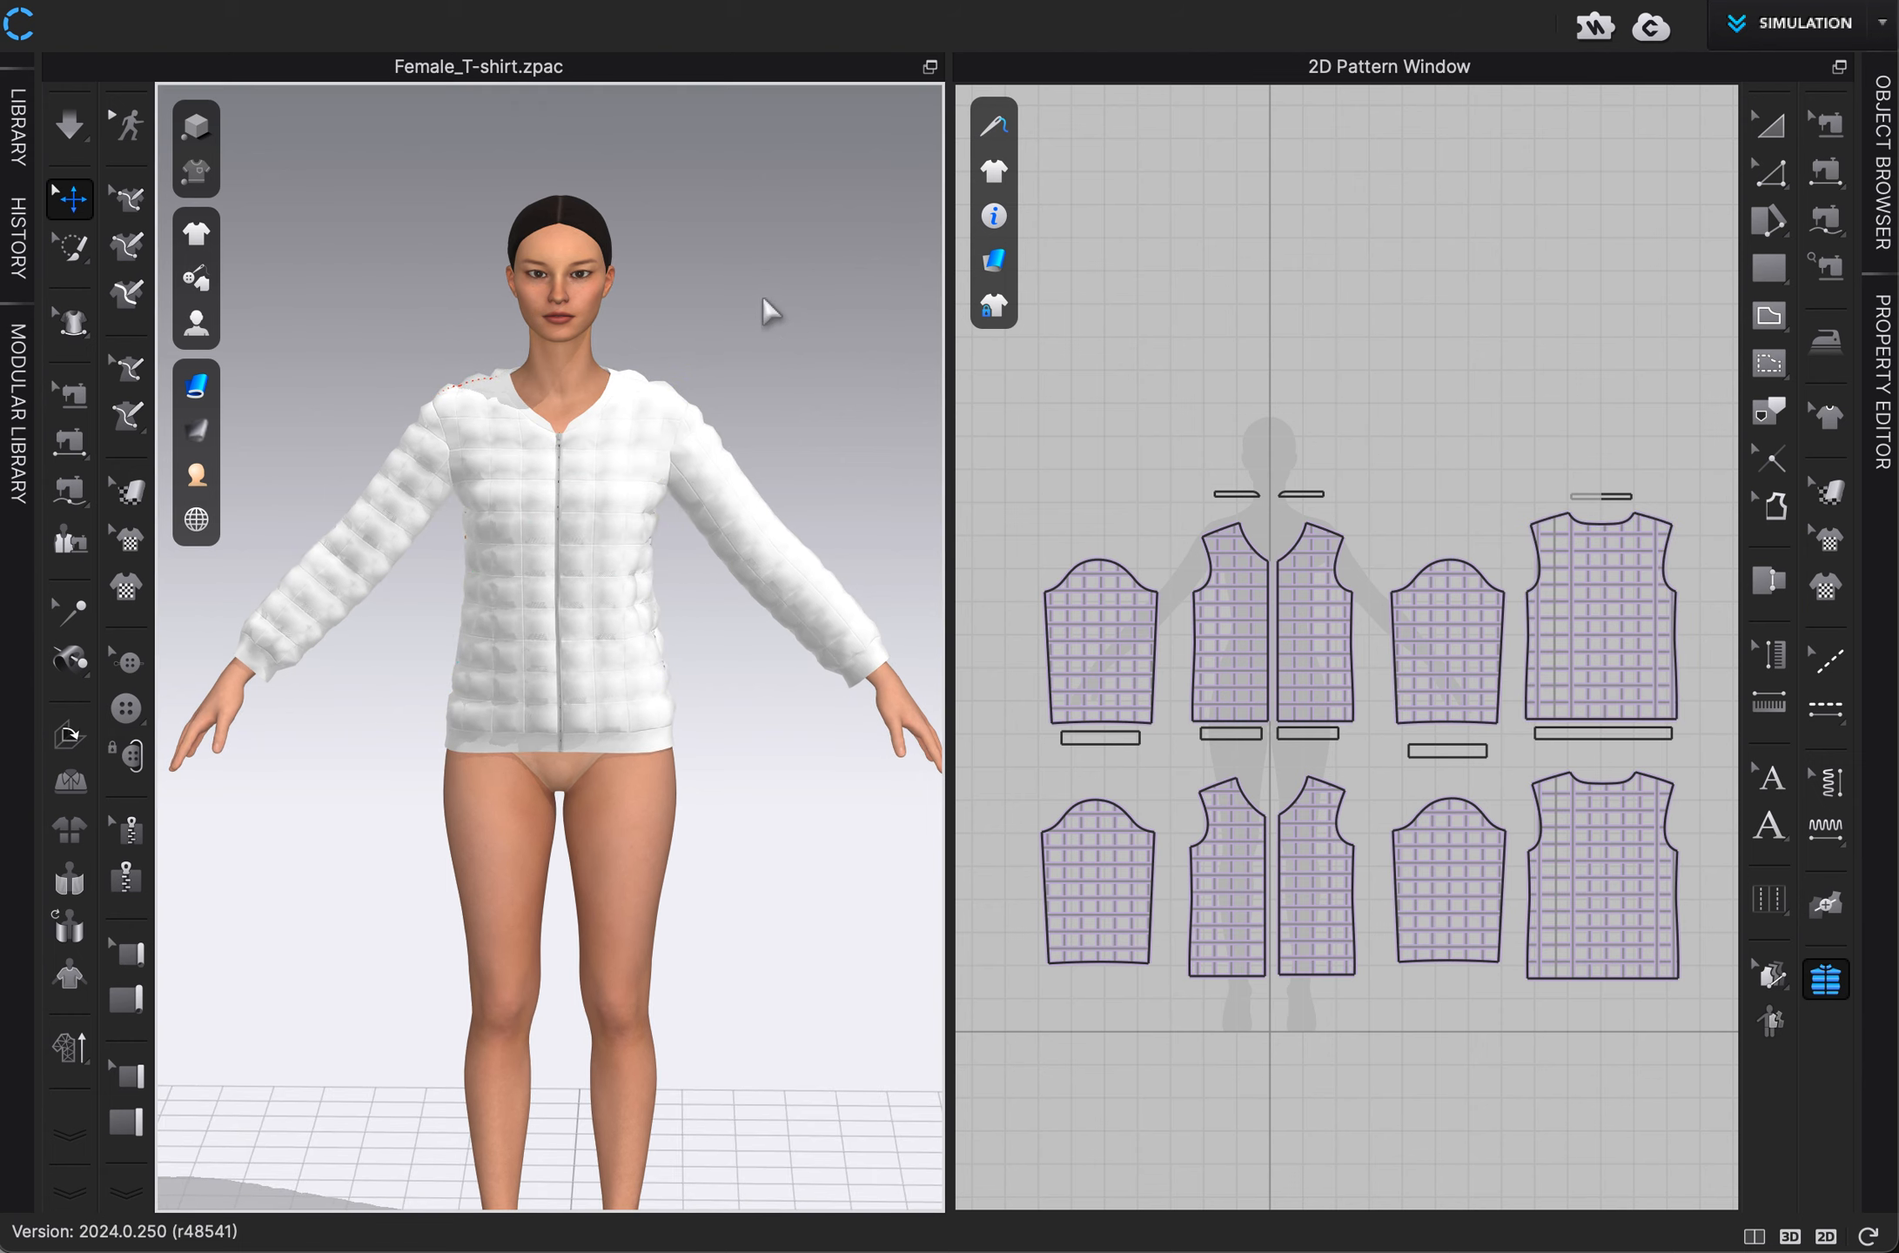
Convert the jacket to a high-resolution garment with 5 mm particle distance and Fitting quality, and simulate it.
click(57, 1051)
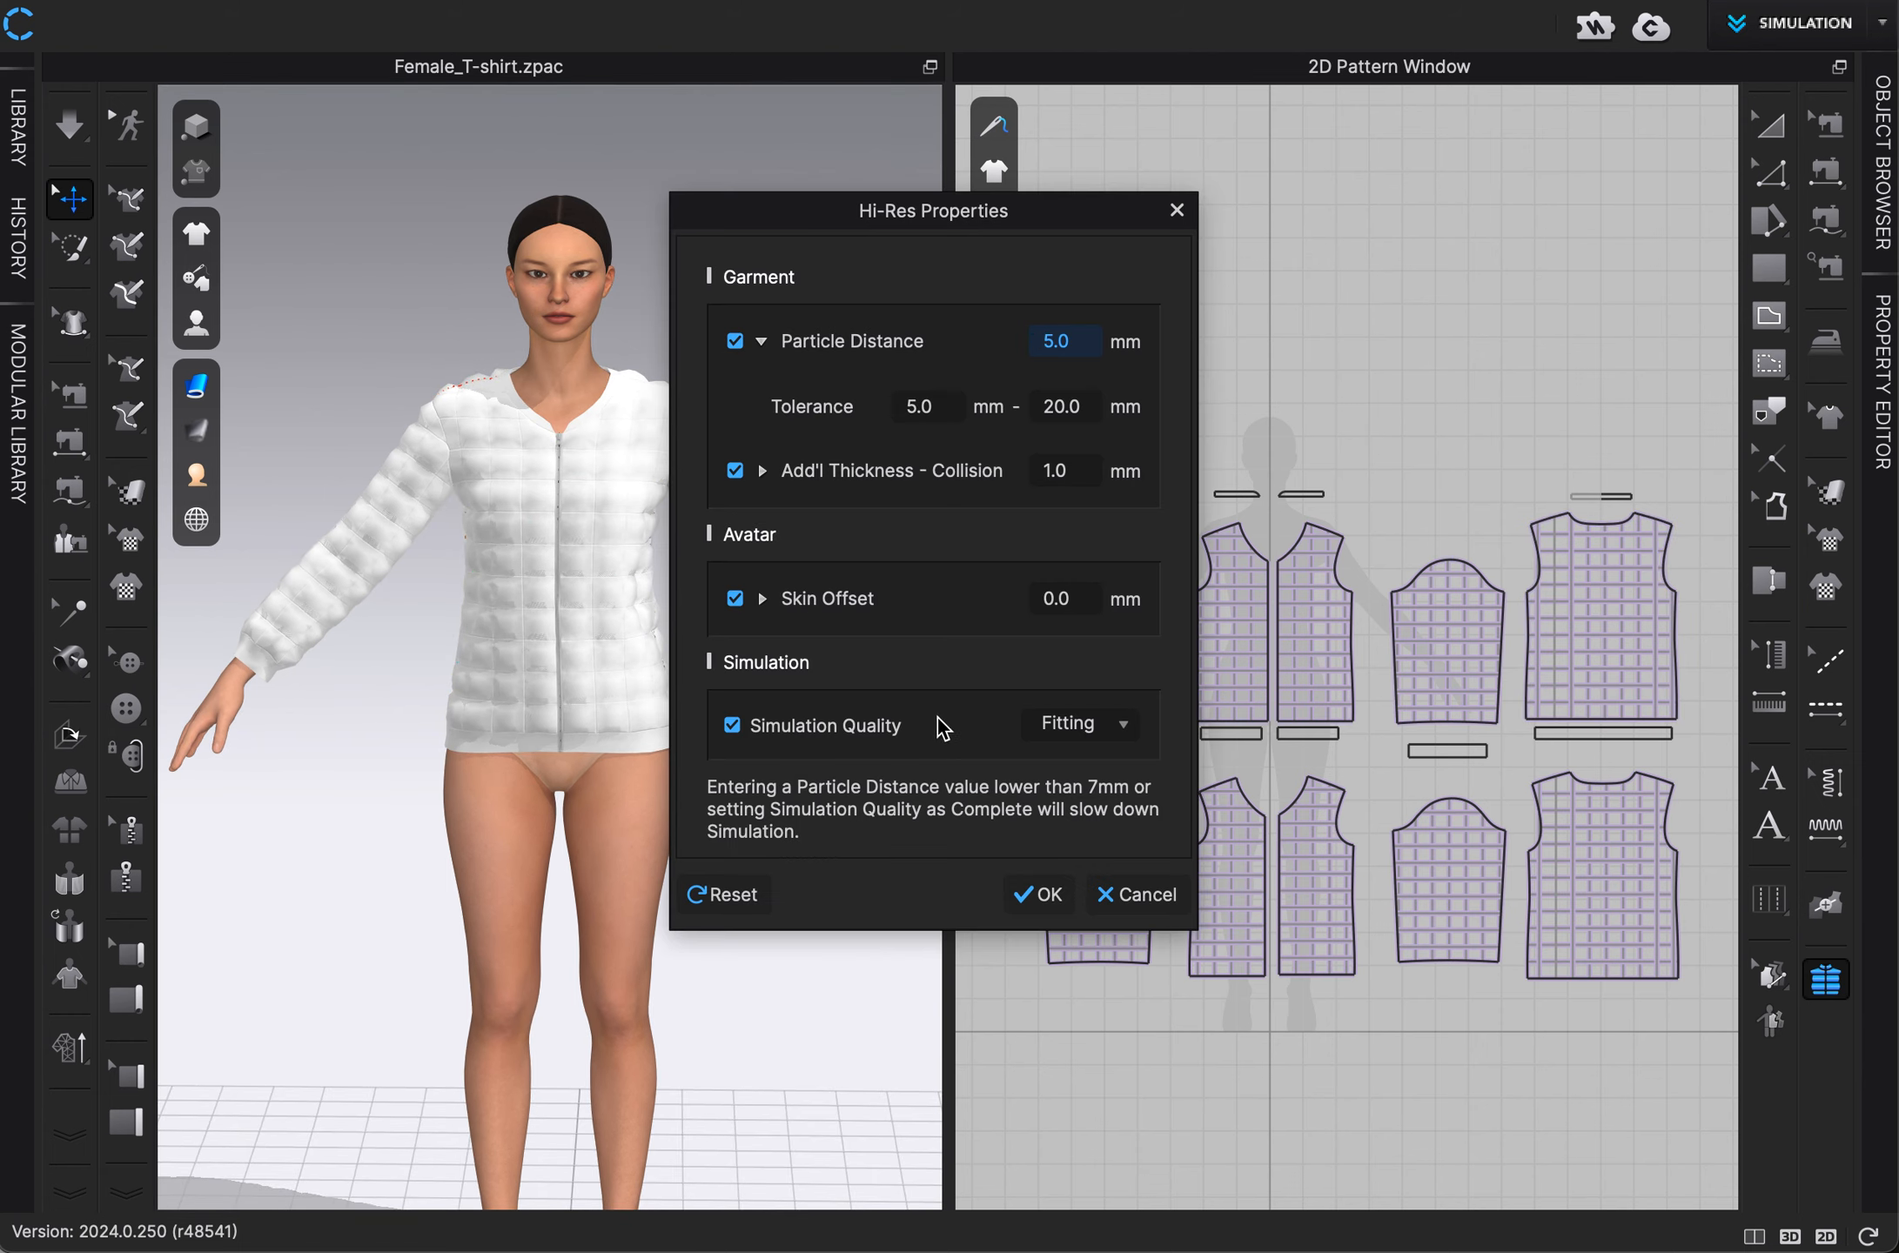
click(1050, 895)
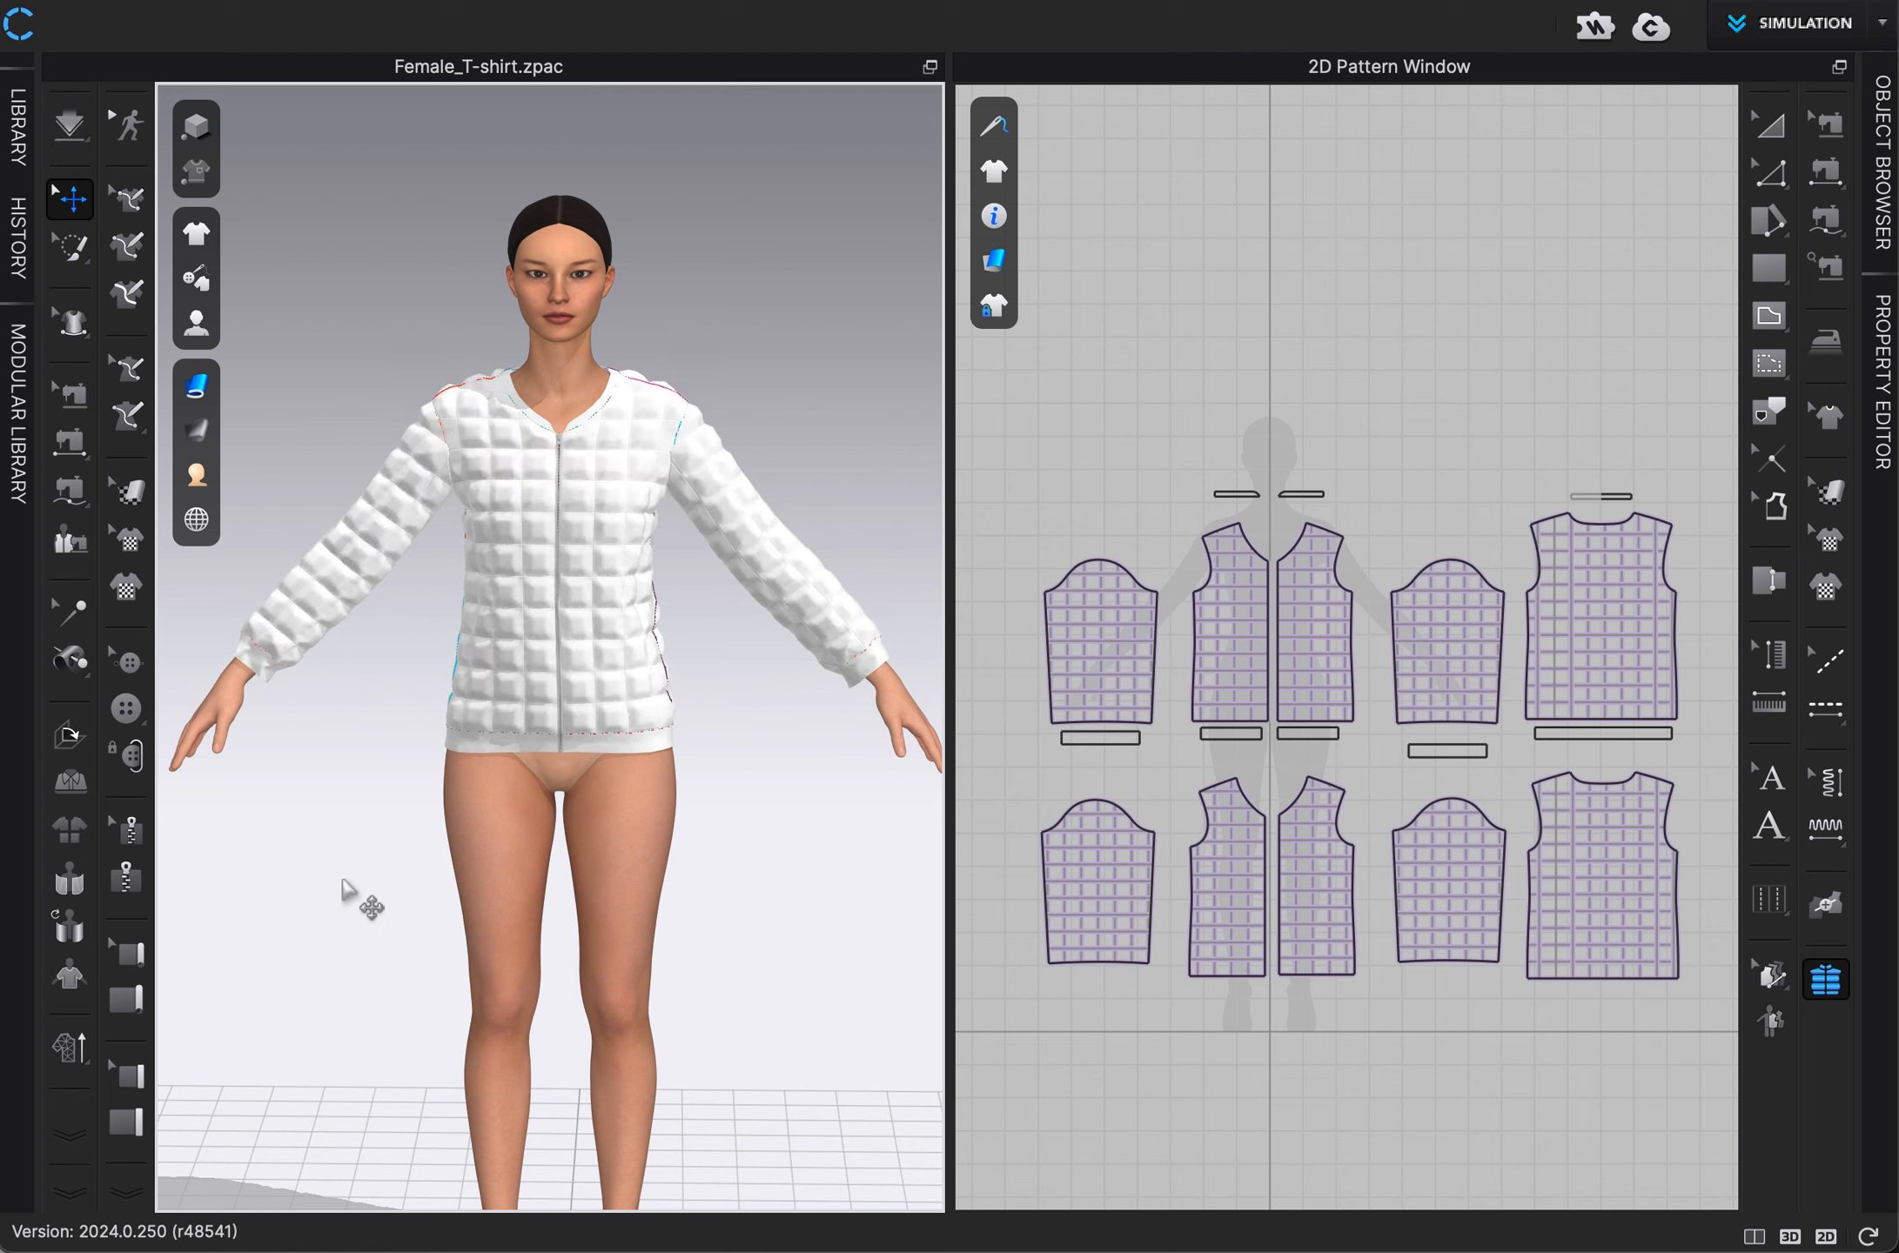
key(space)
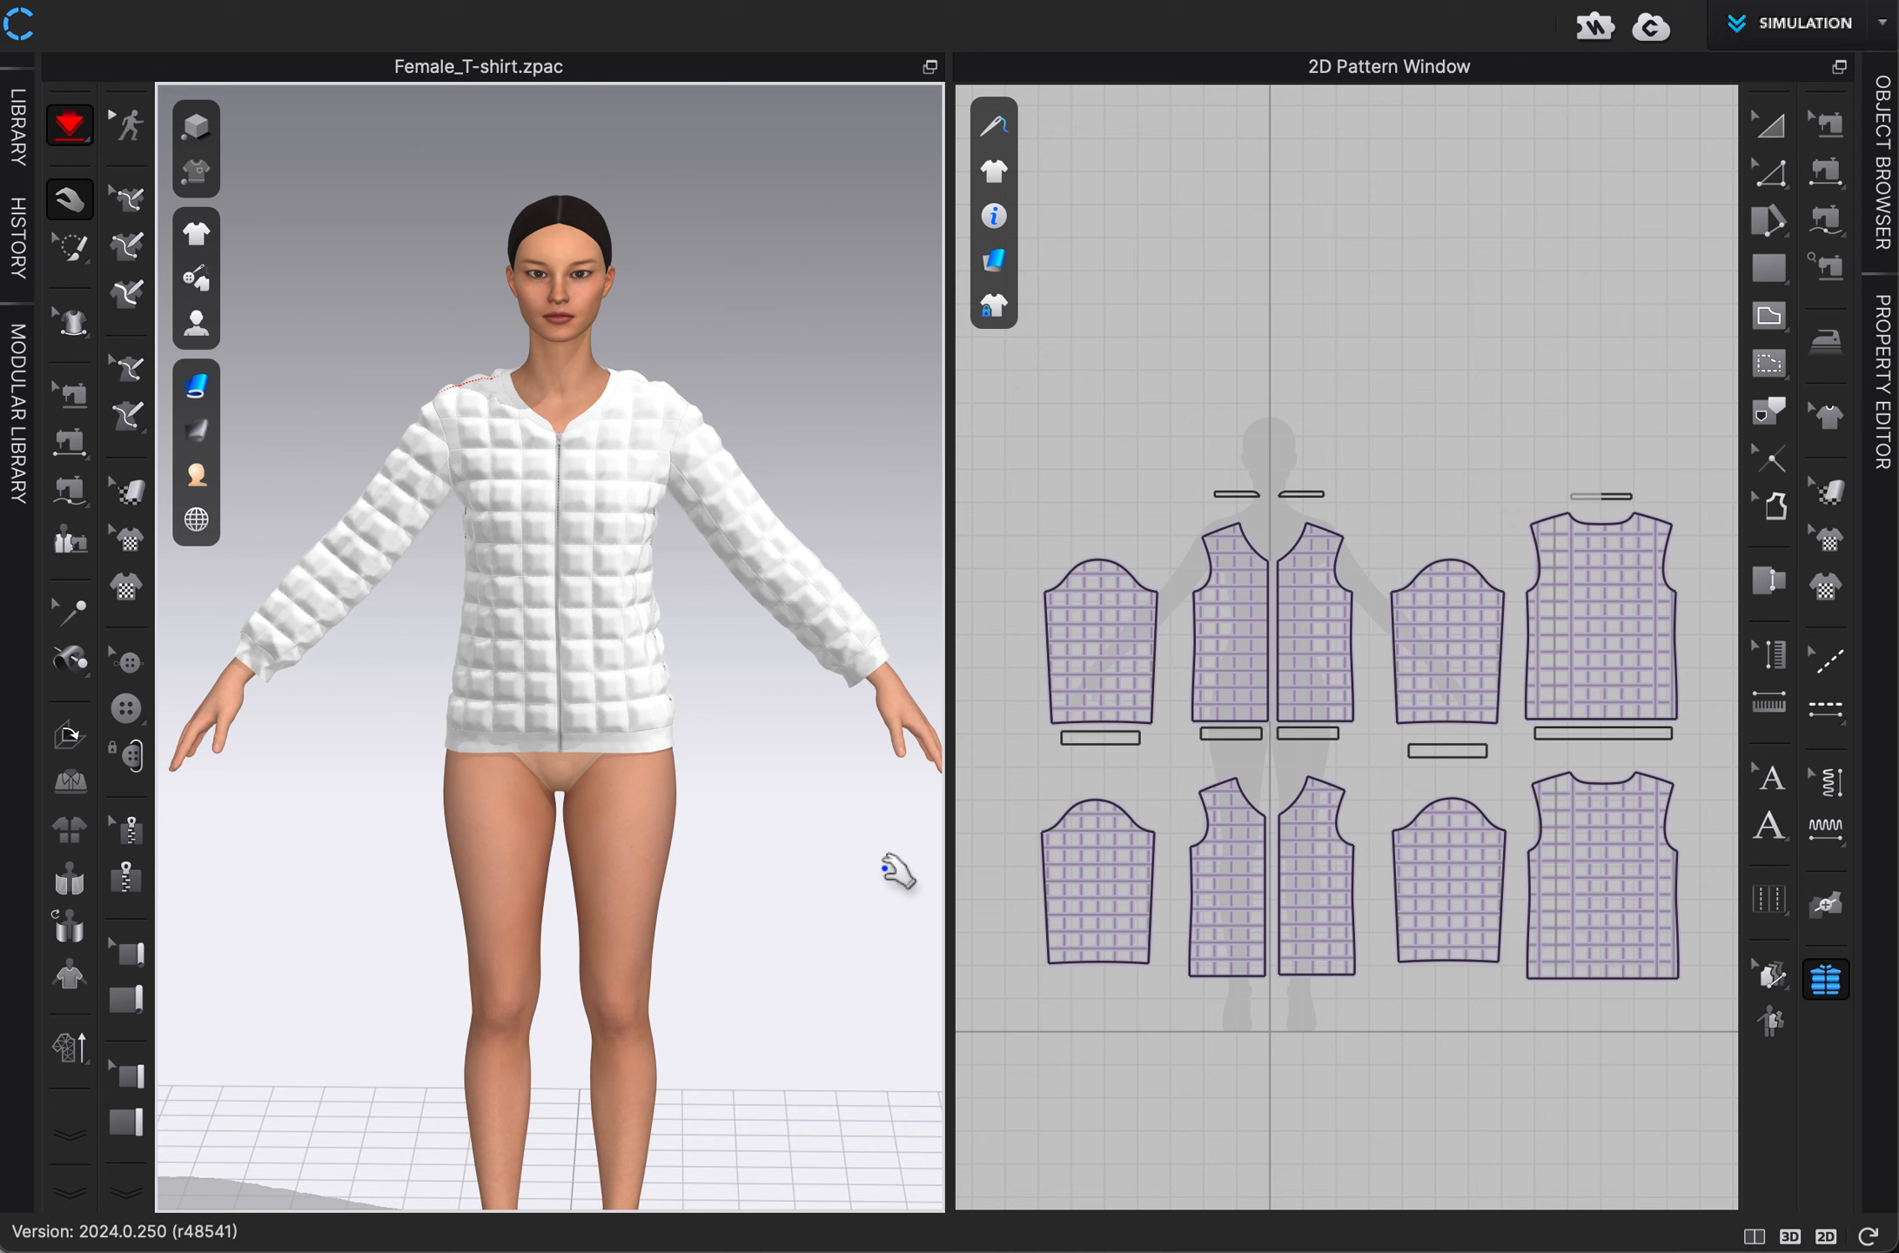
scroll(884, 868, up, 1)
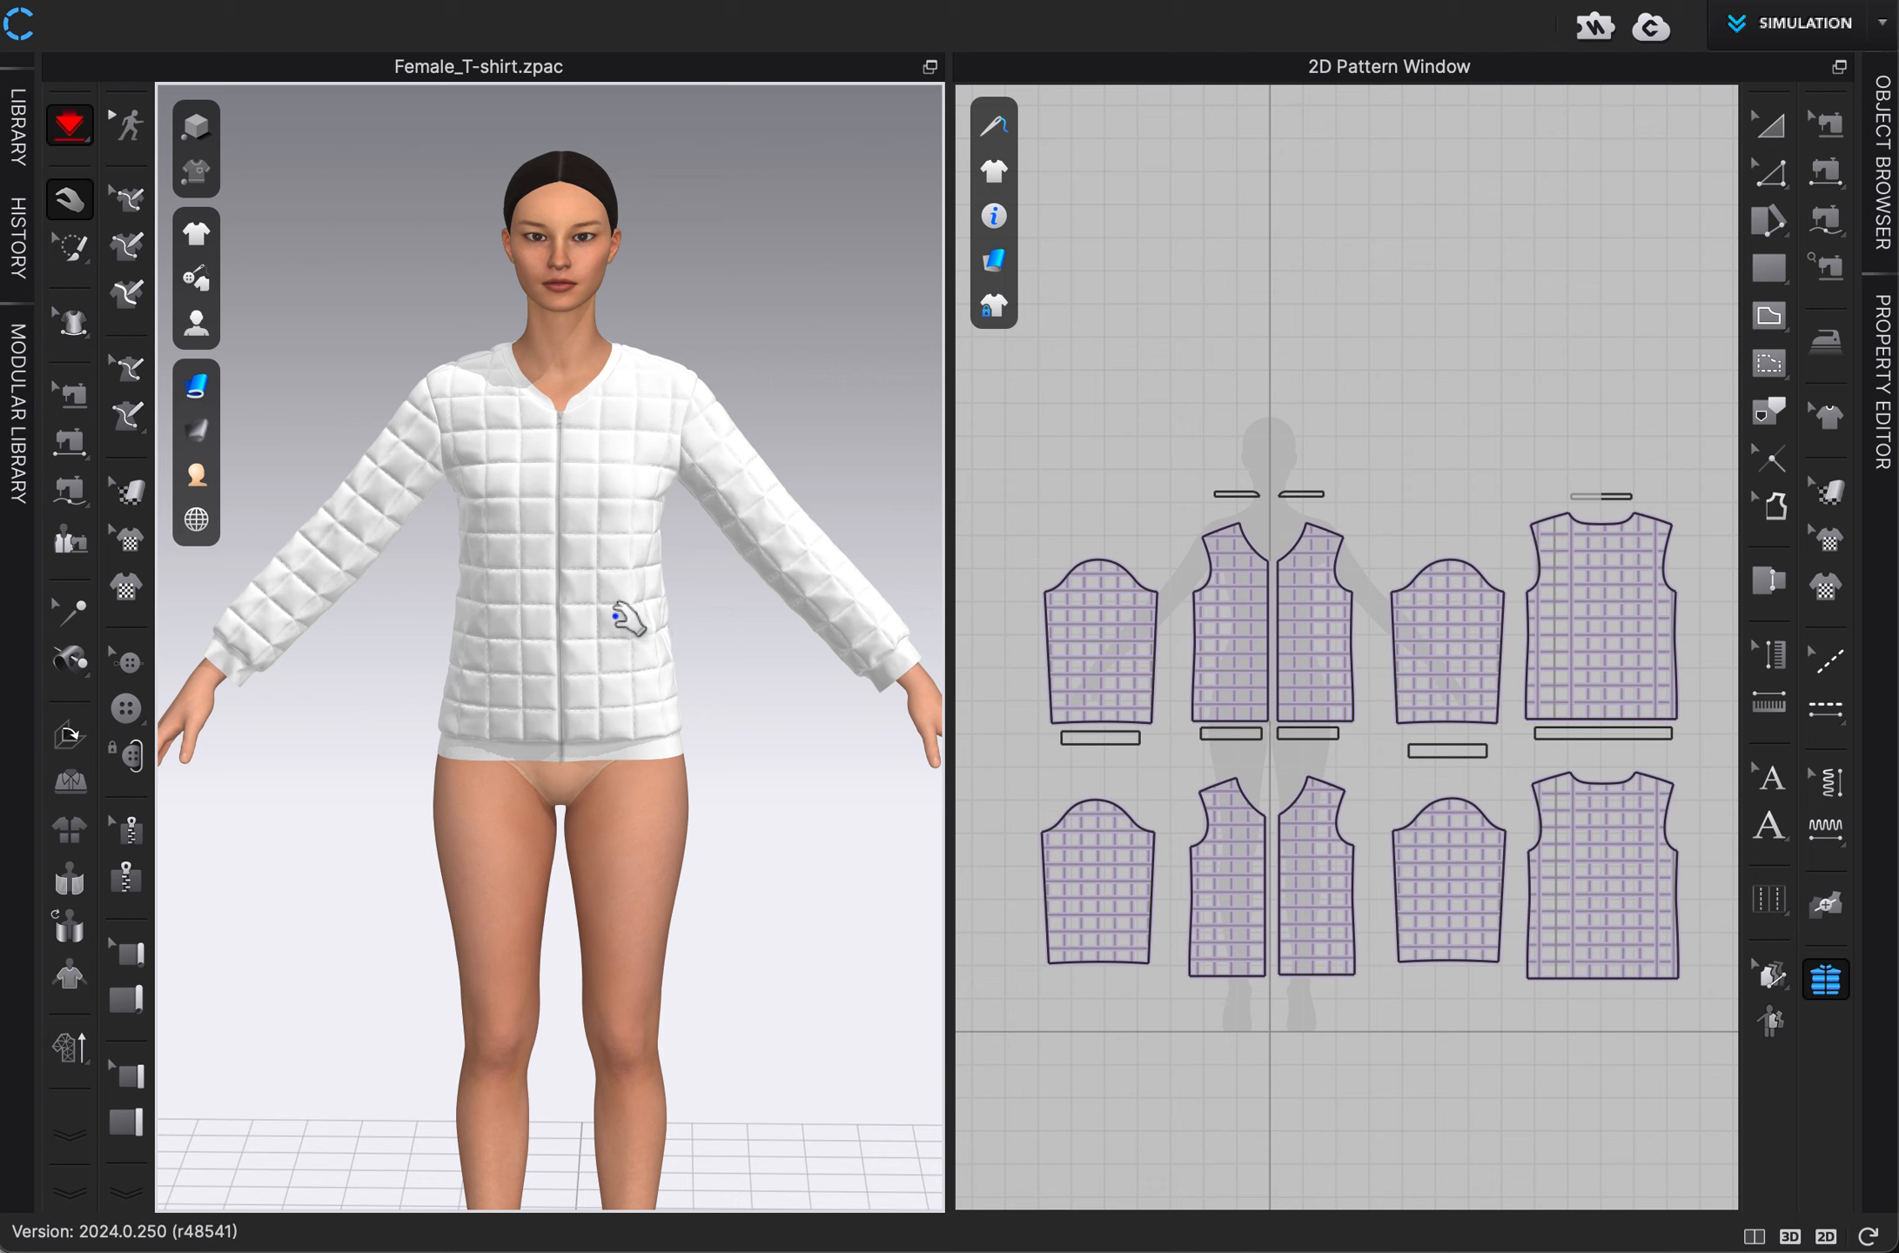
key(6)
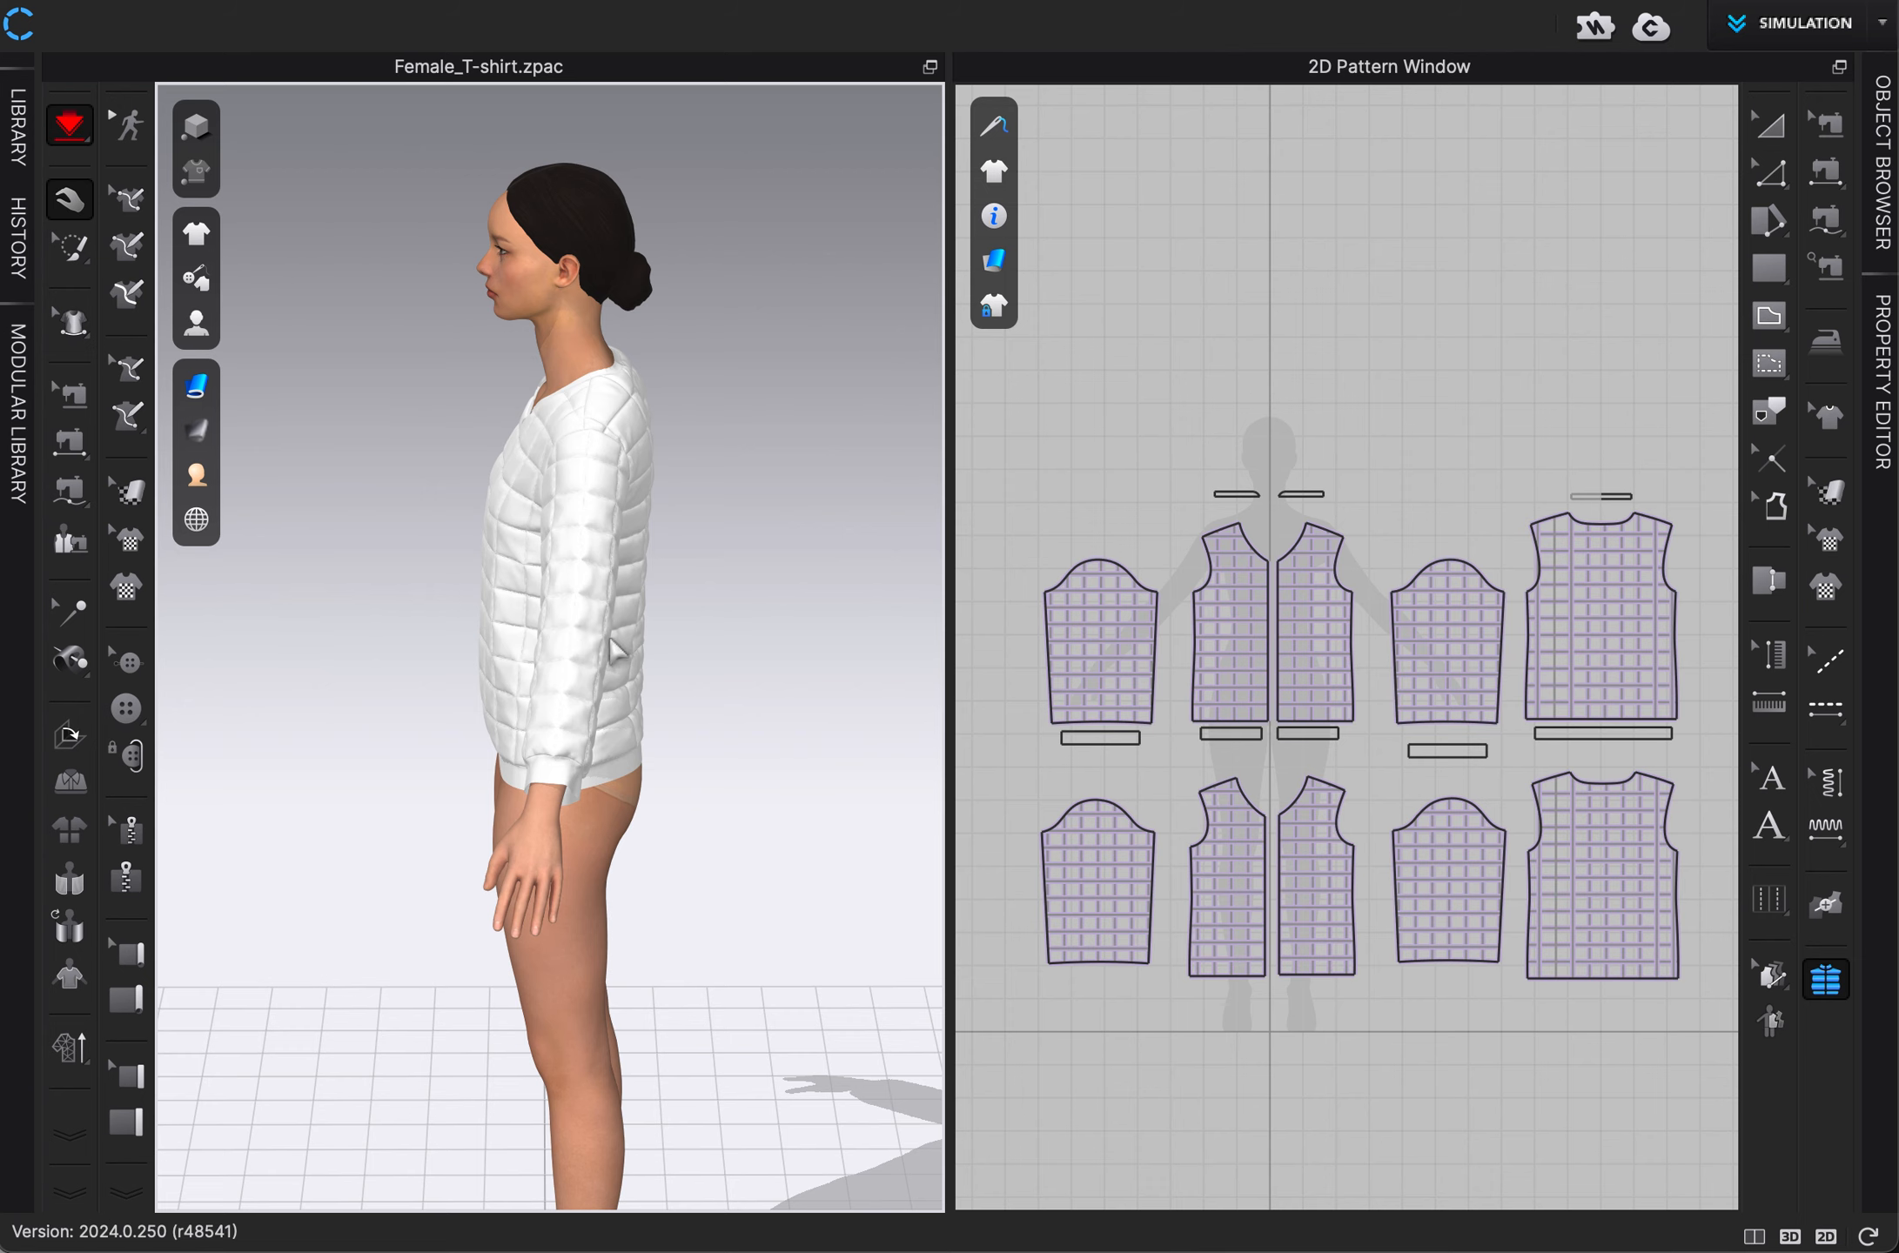
right_drag(577, 643, 763, 644)
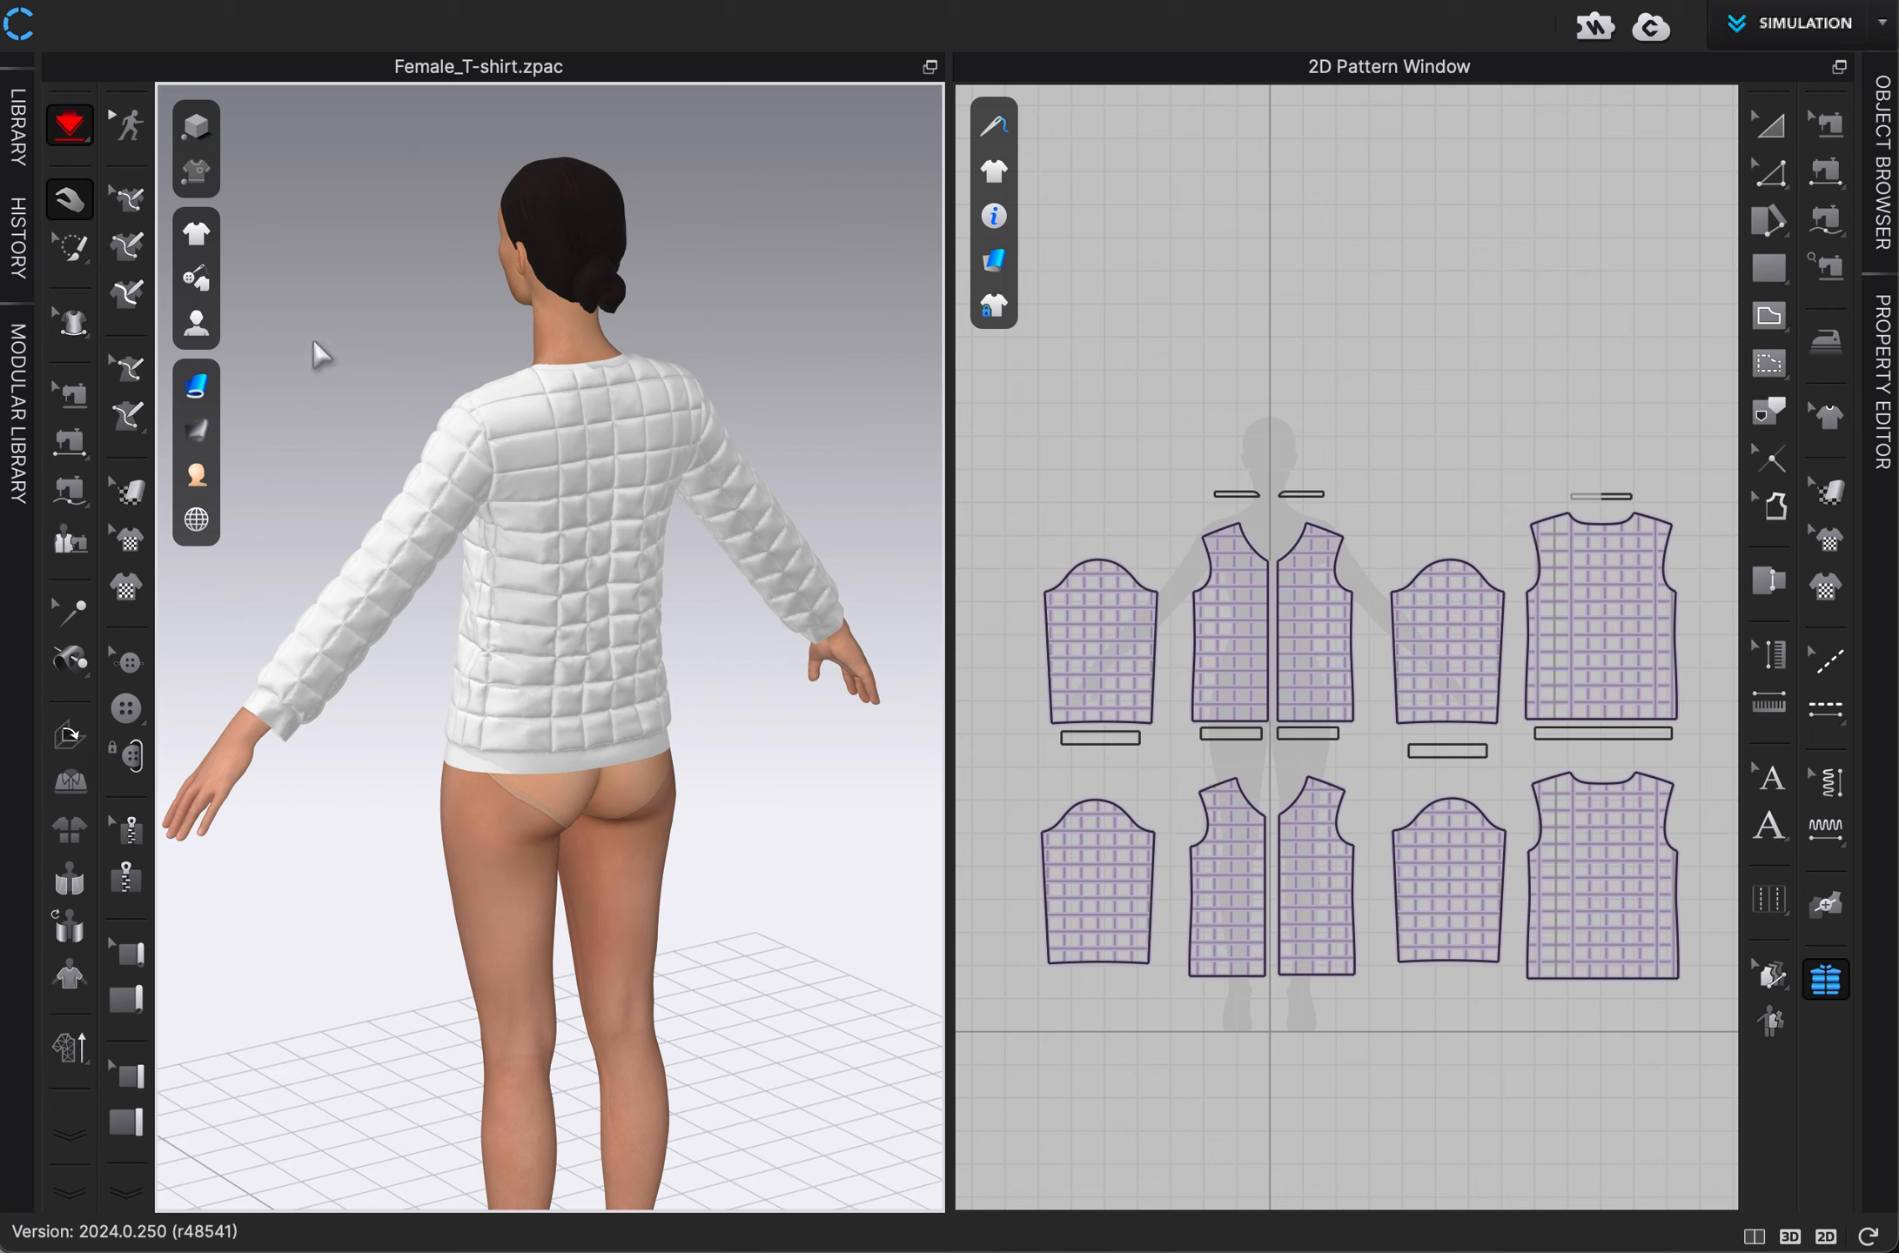
Convert the jacket to a low-resolution garment with the offered settings.
click(69, 1055)
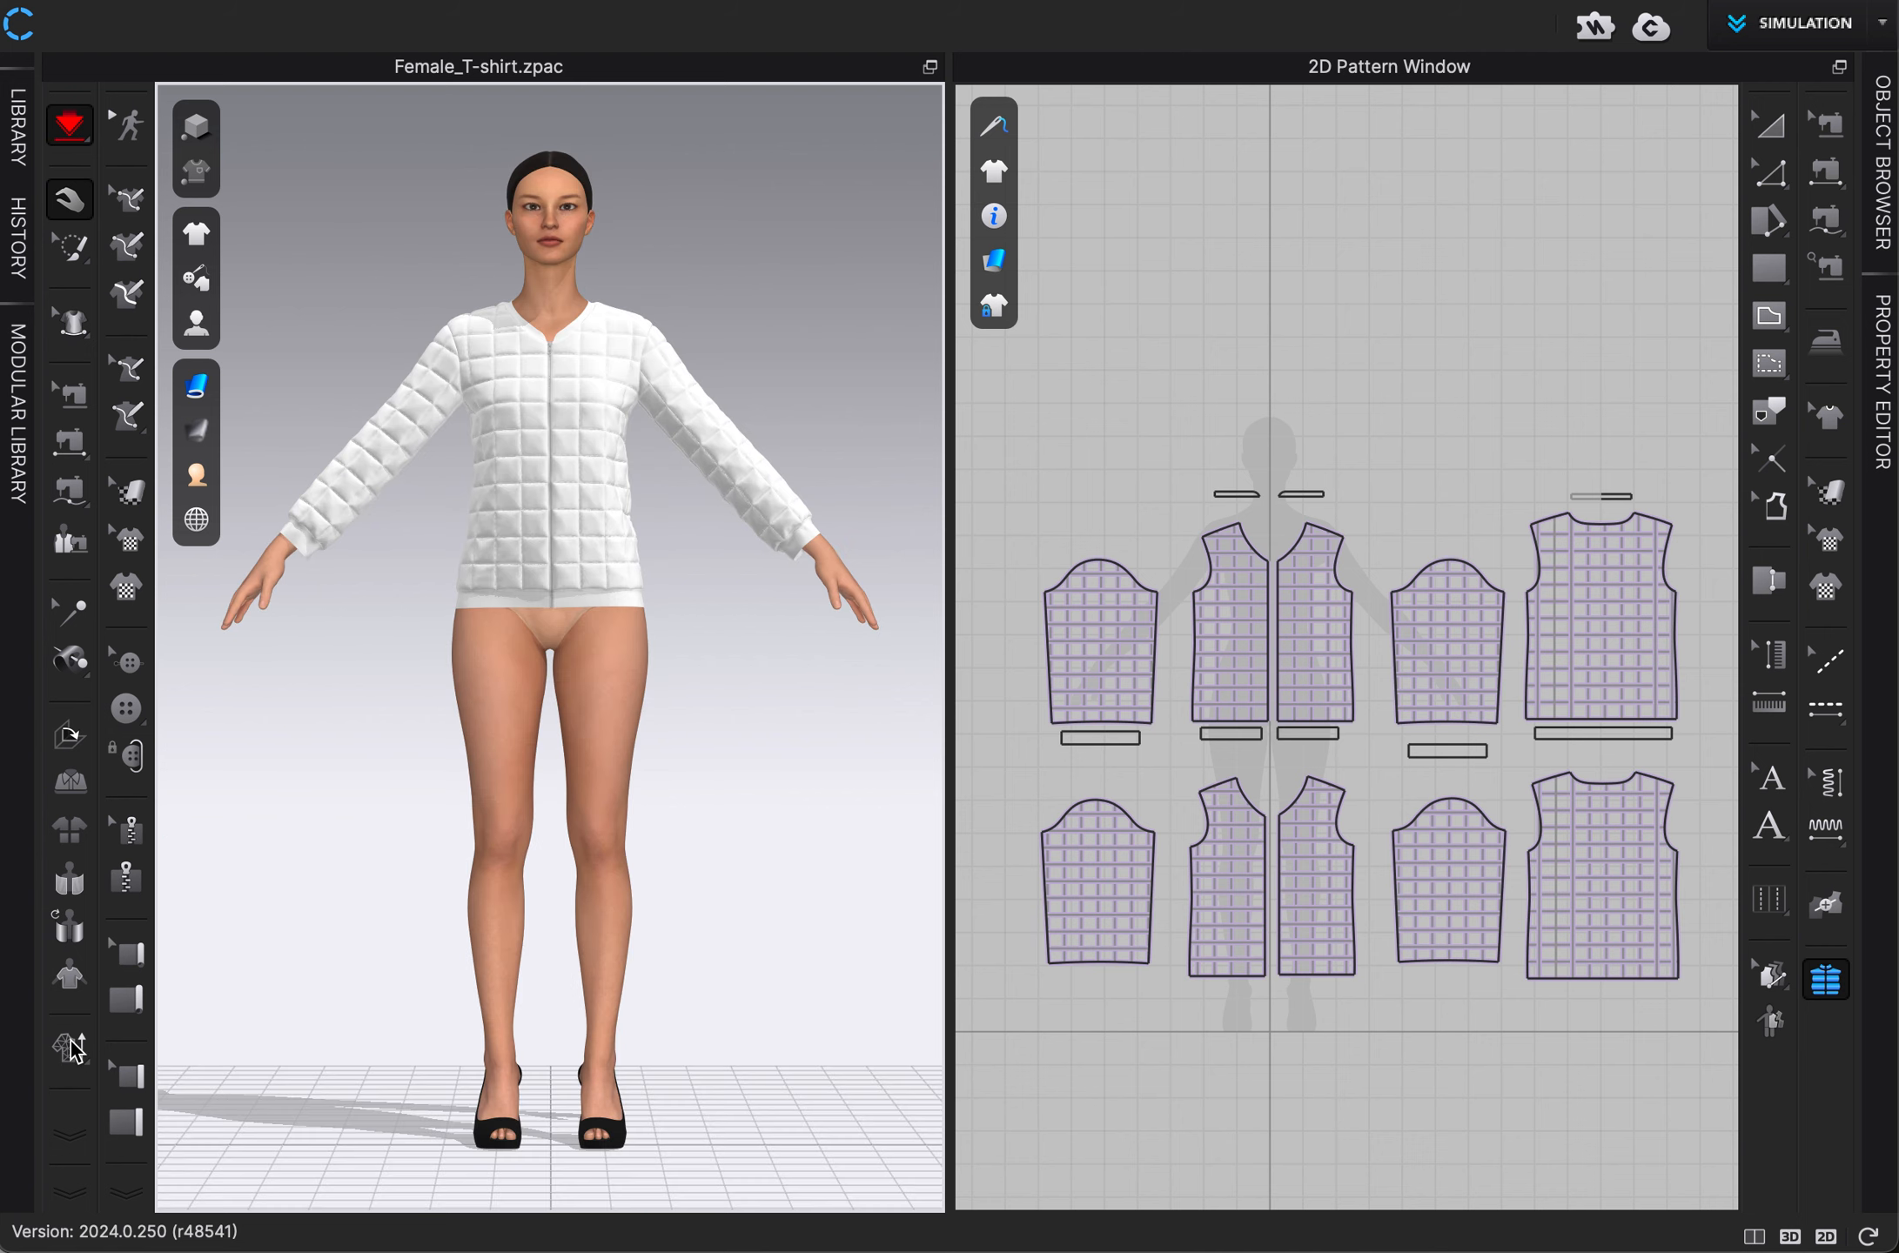
click(74, 1051)
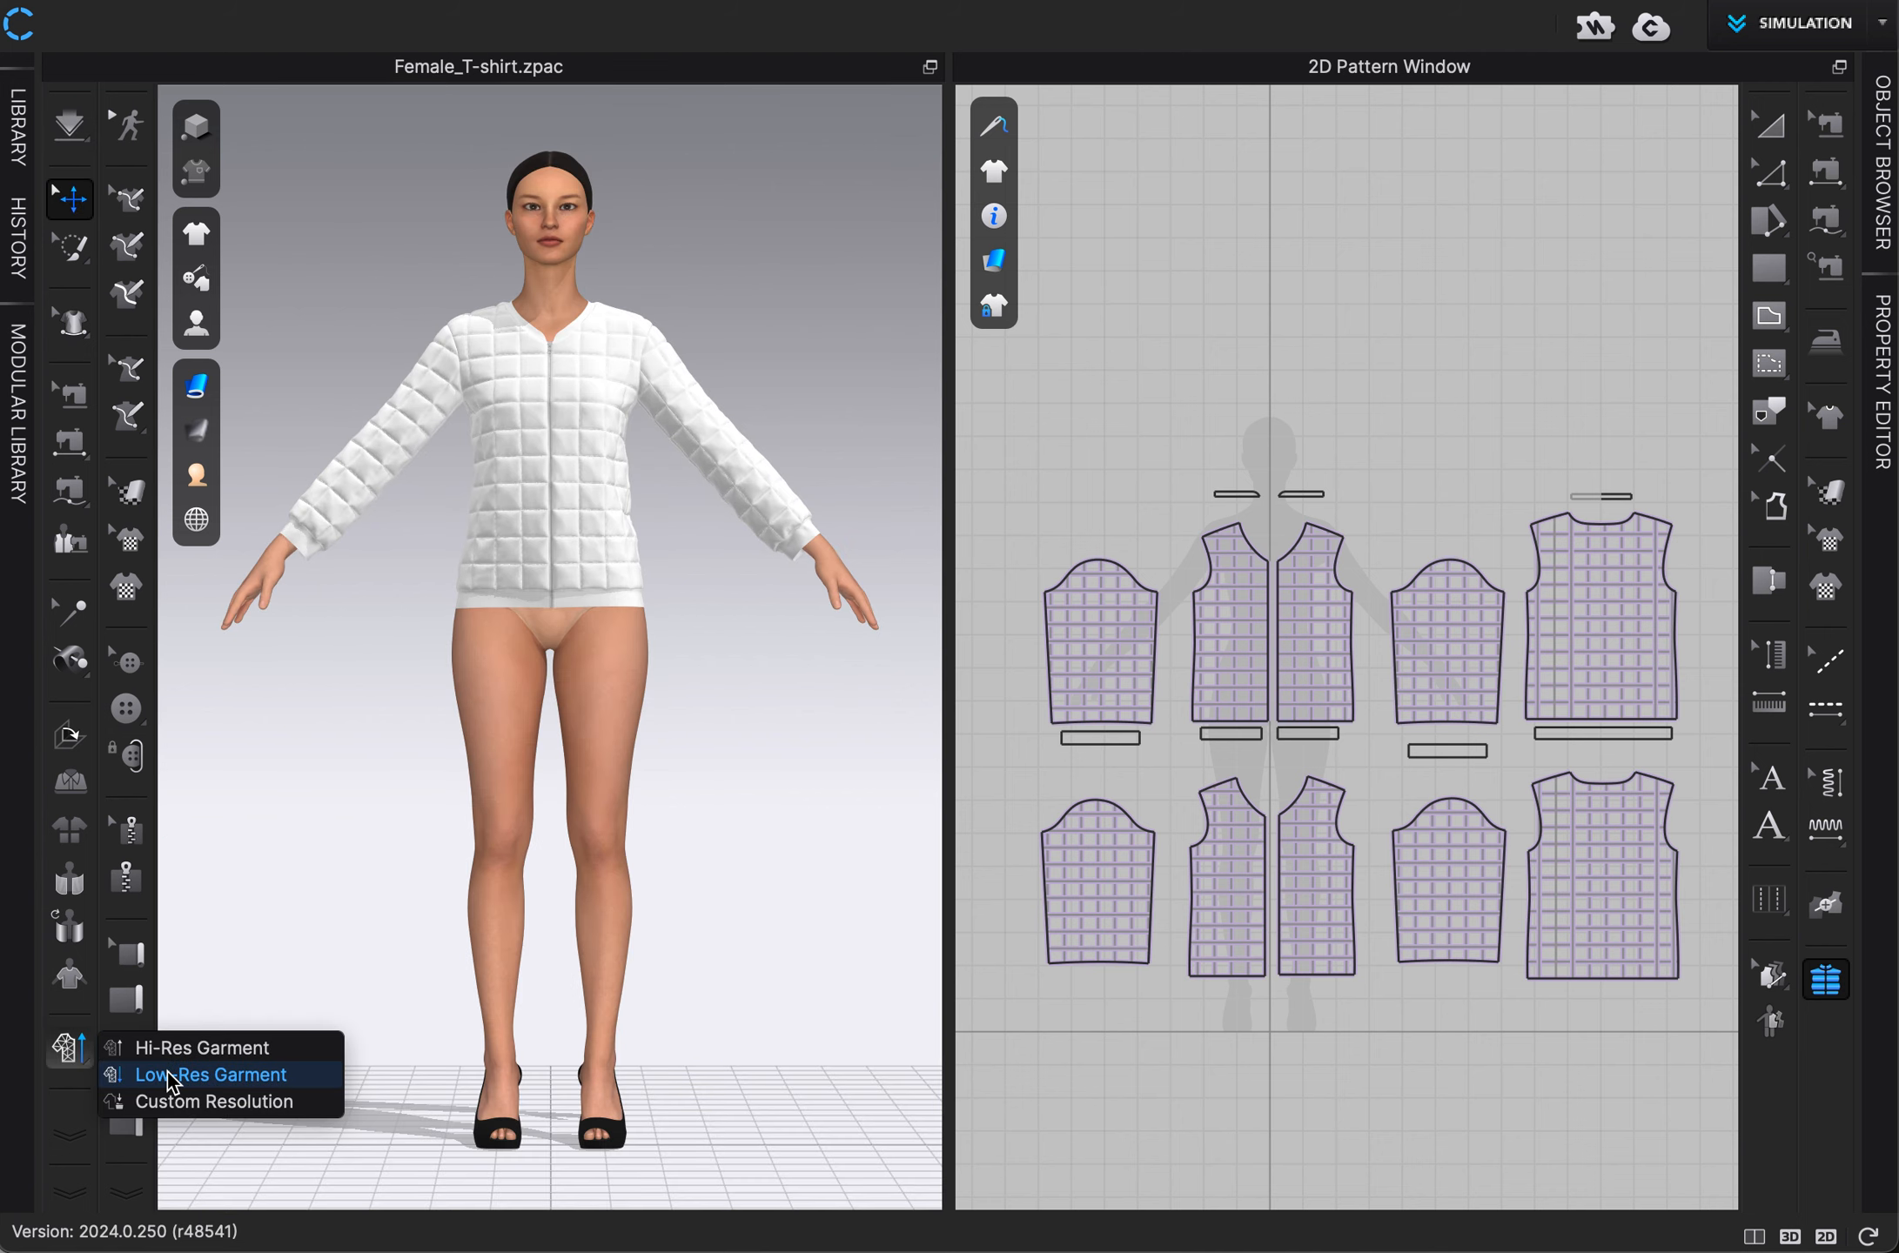
click(131, 1075)
click(1031, 853)
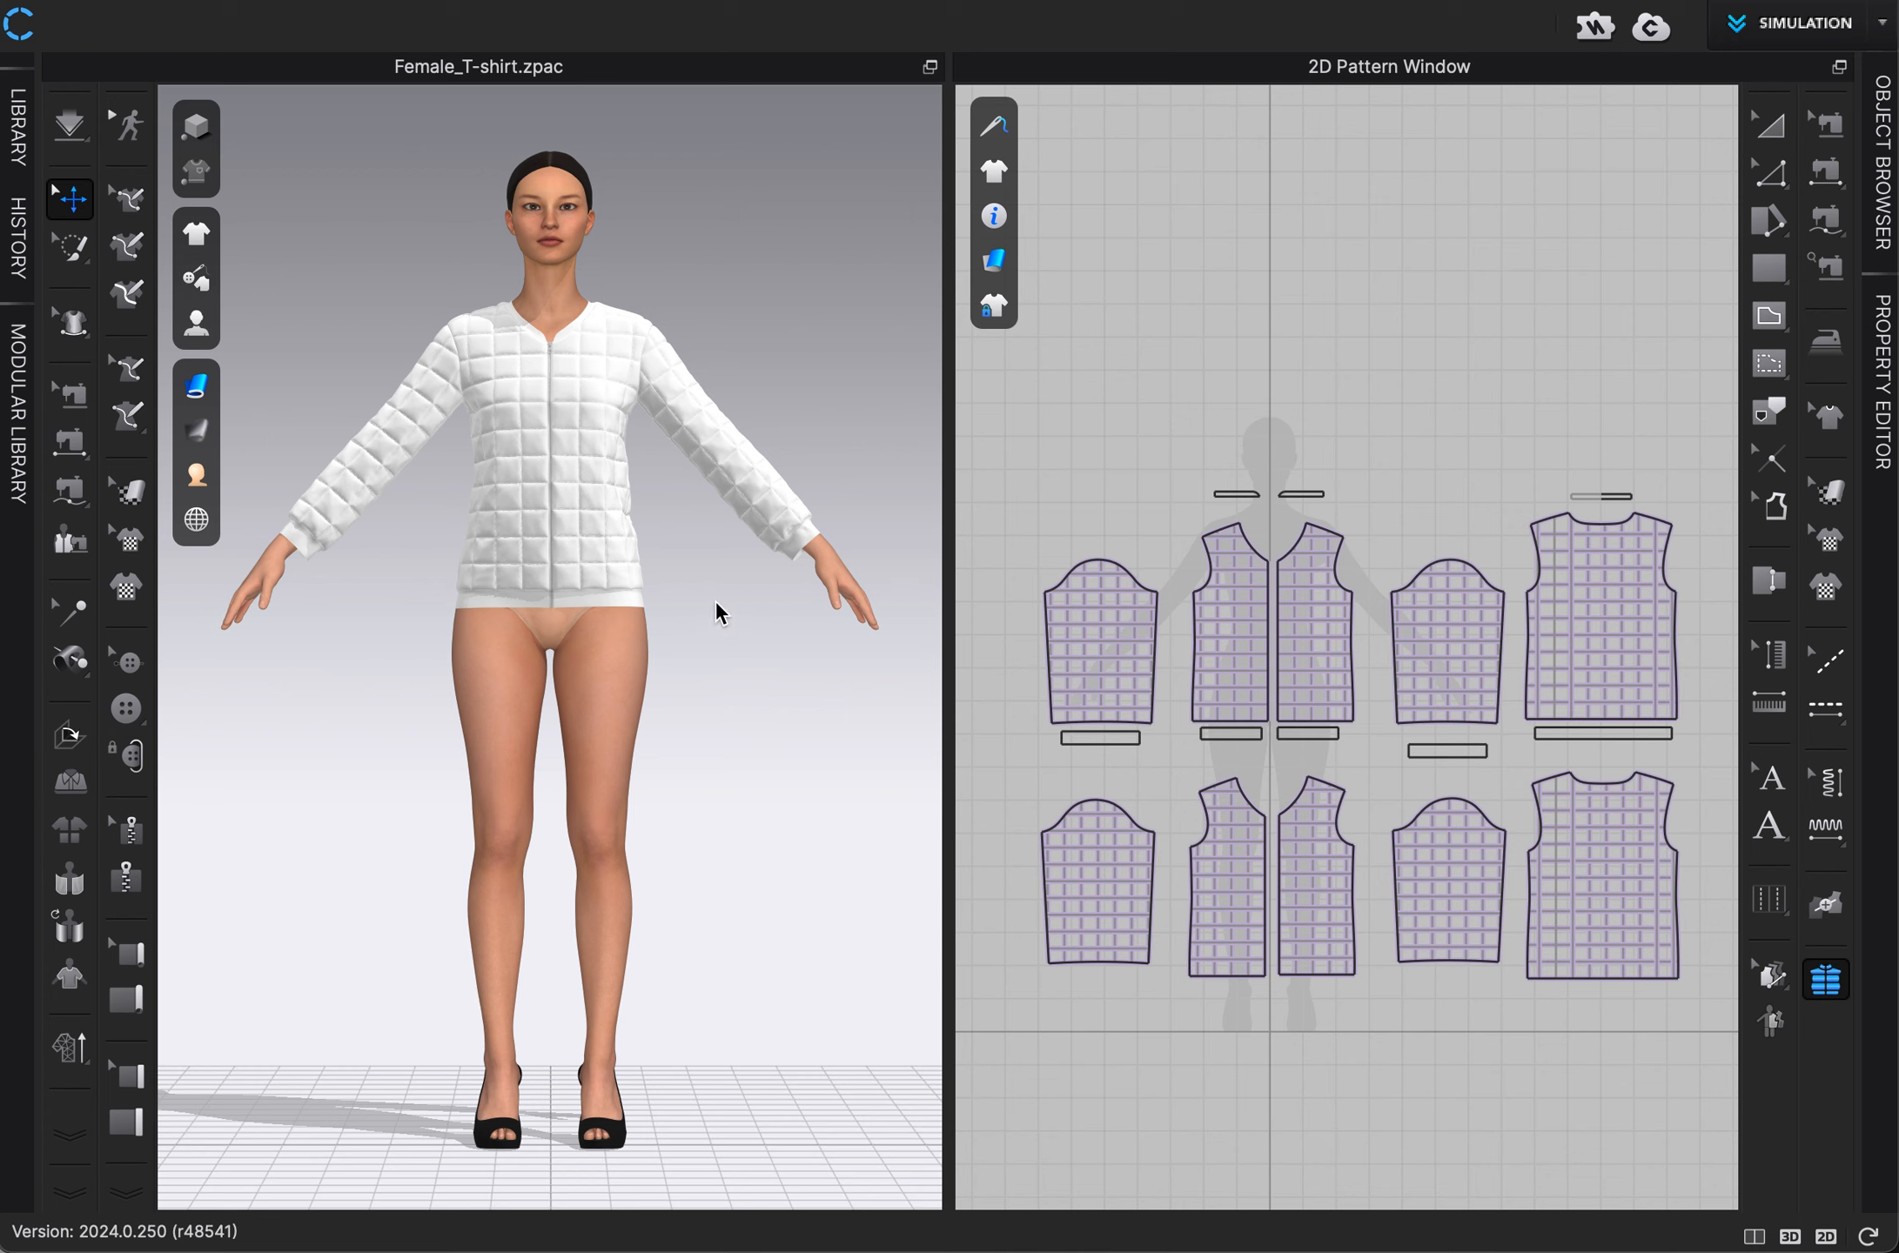
Run a simulation of the low-resolution jacket to close its seams, and stop it in the front view.
click(592, 505)
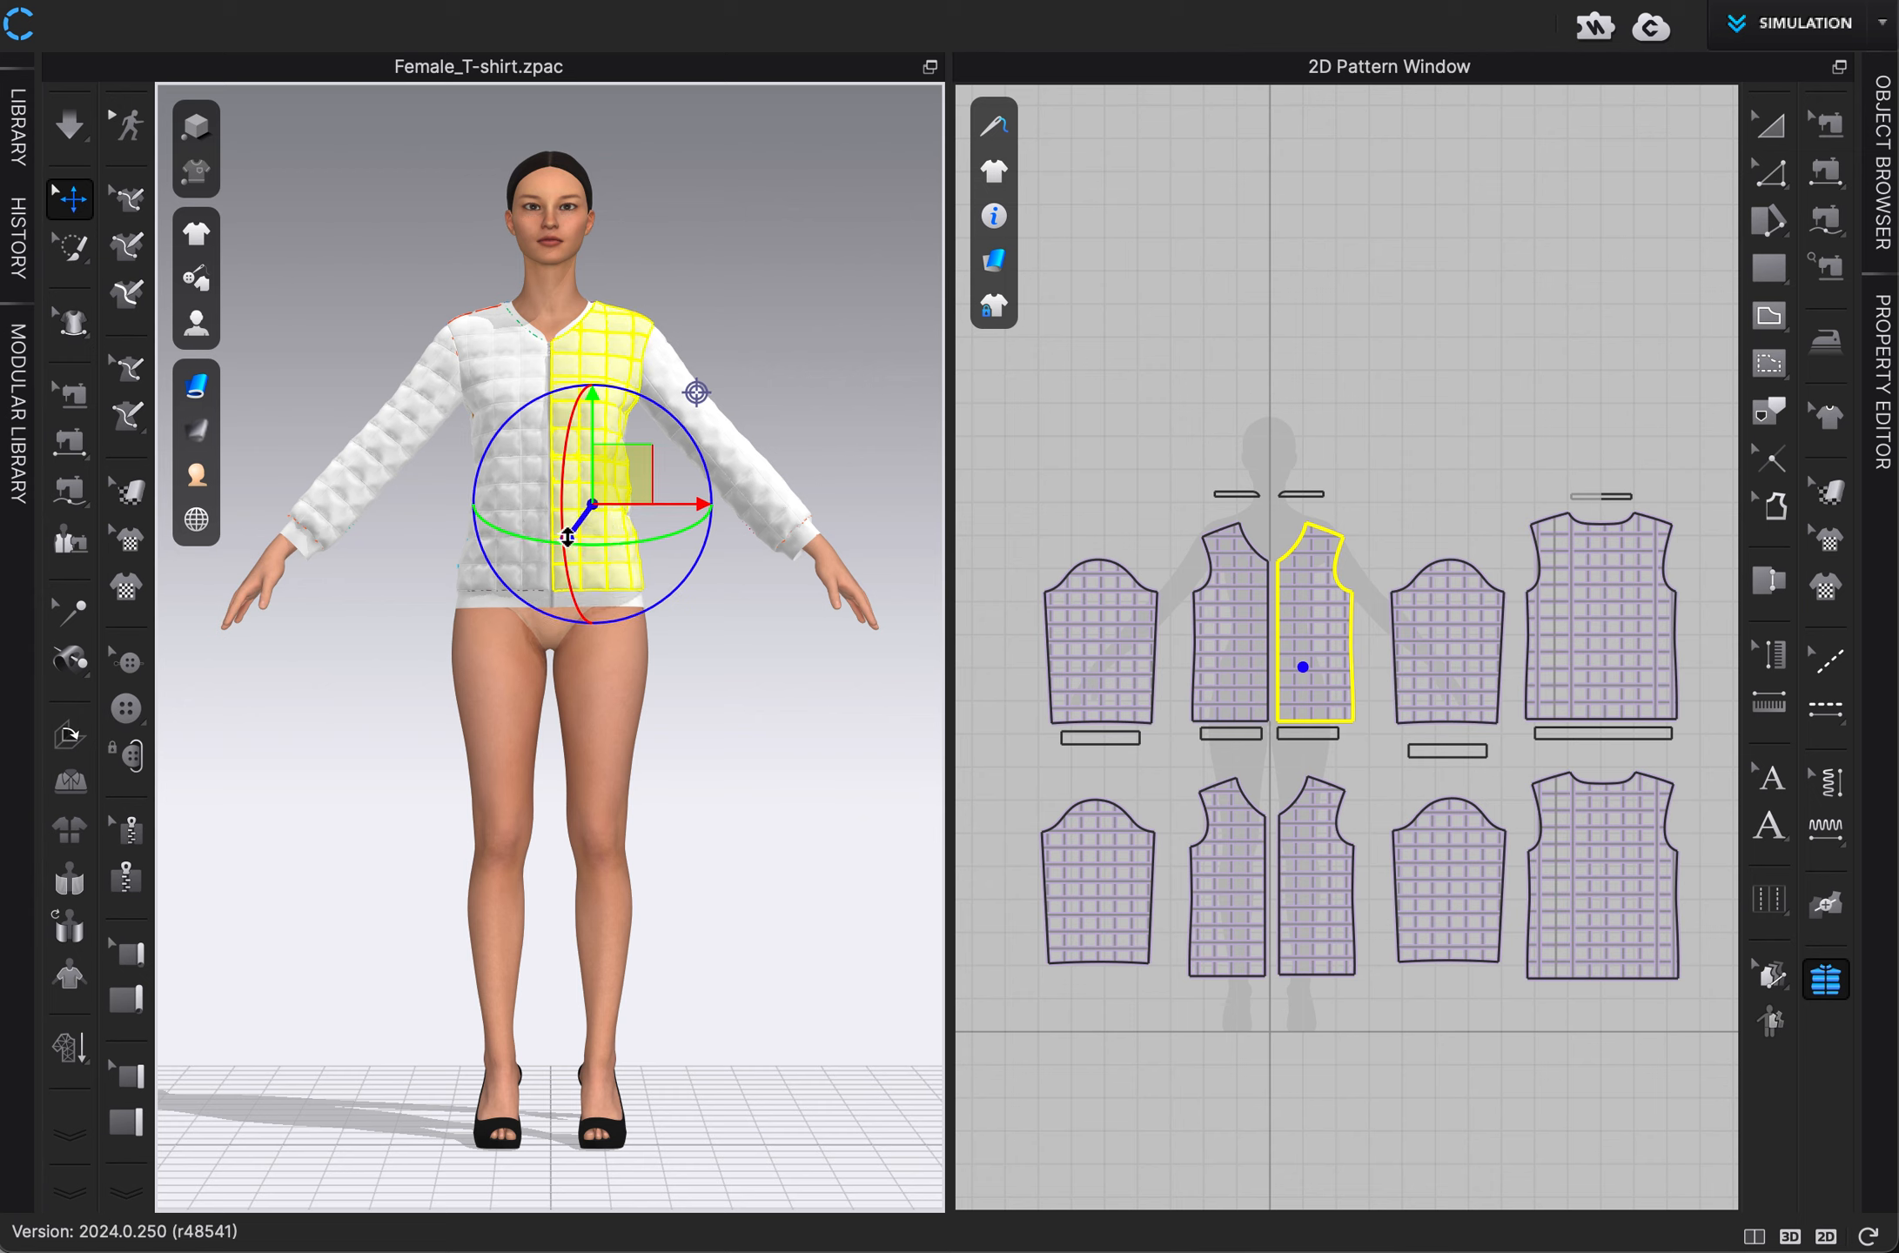
click(753, 667)
right_drag(753, 668, 670, 691)
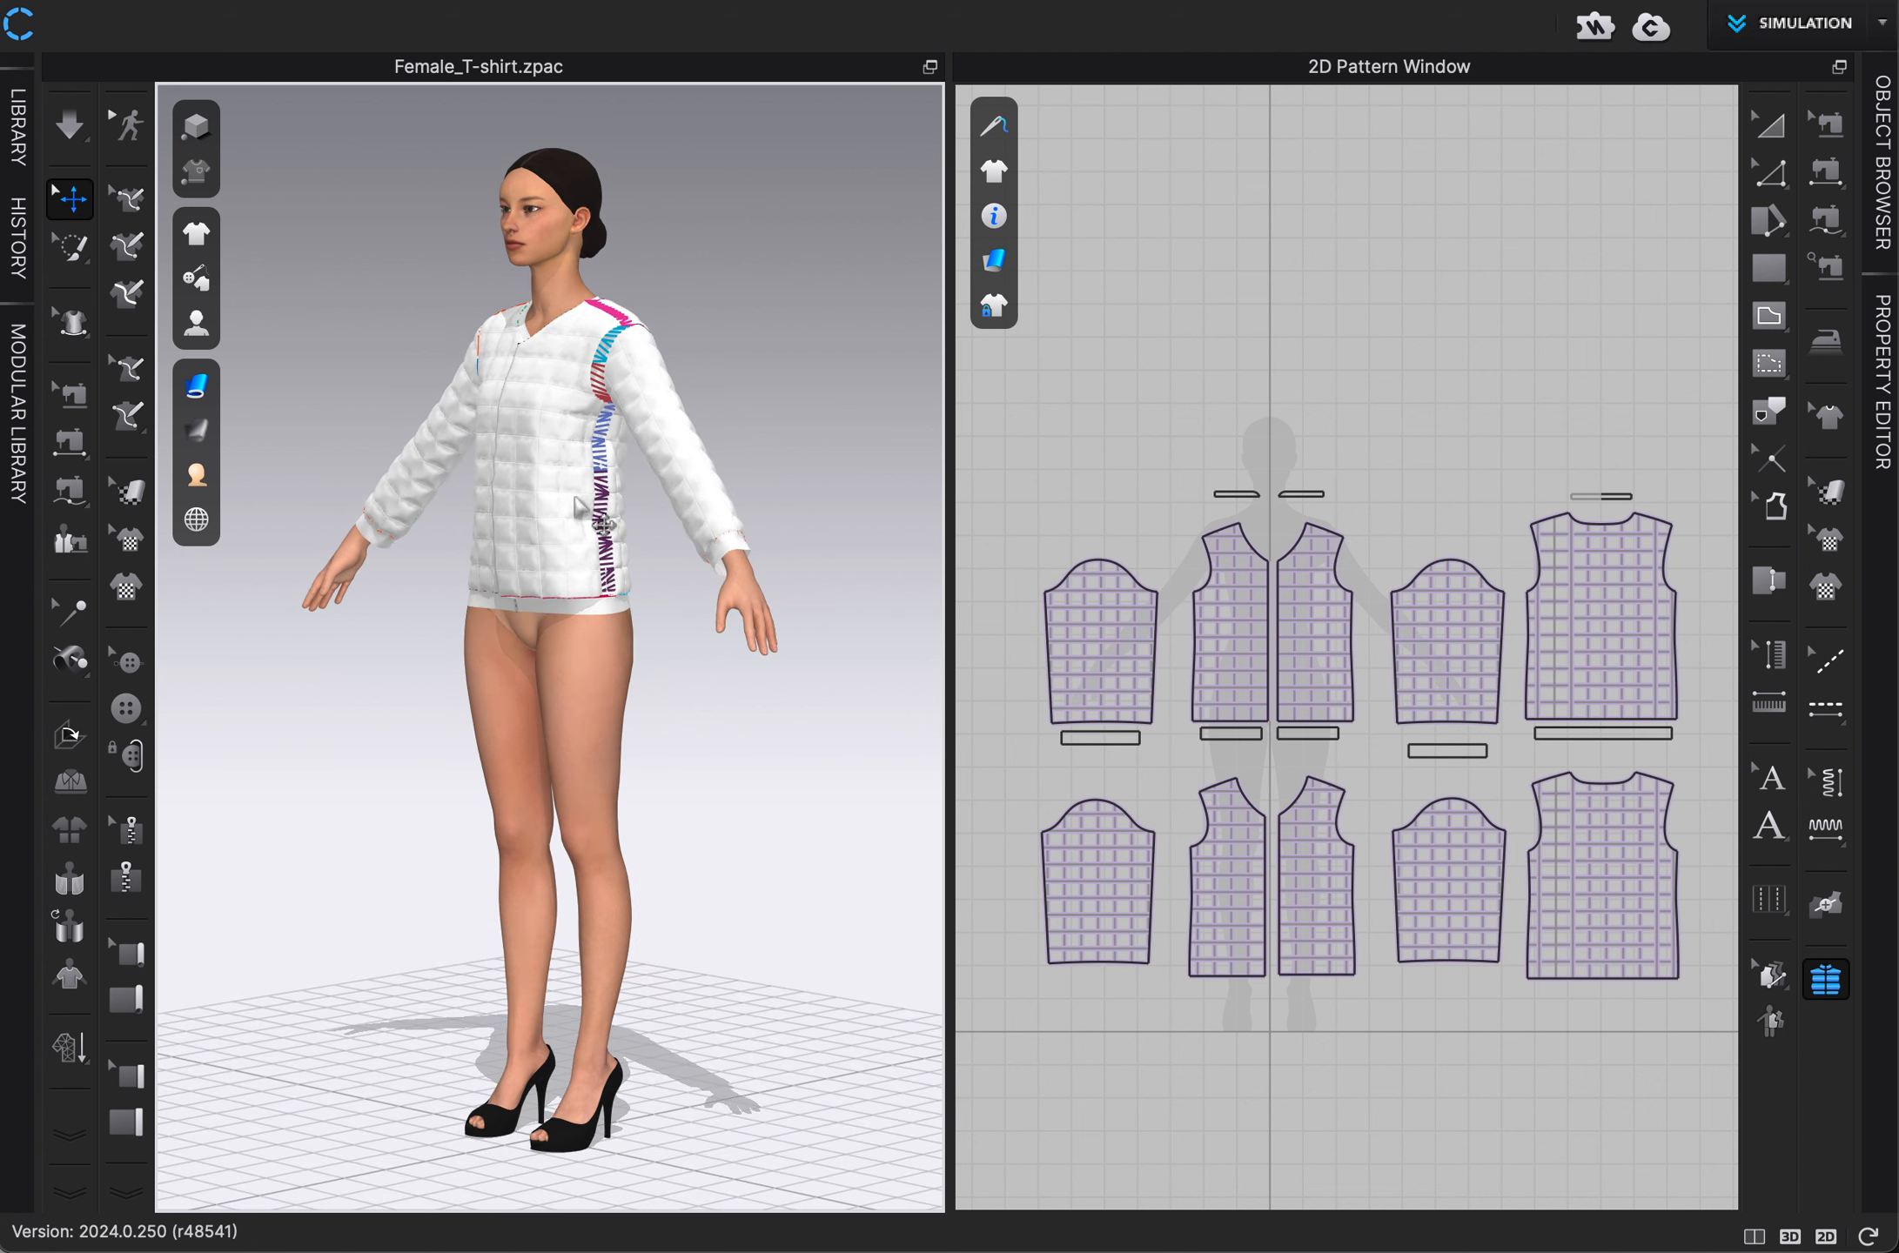
scroll(657, 560, up, 3)
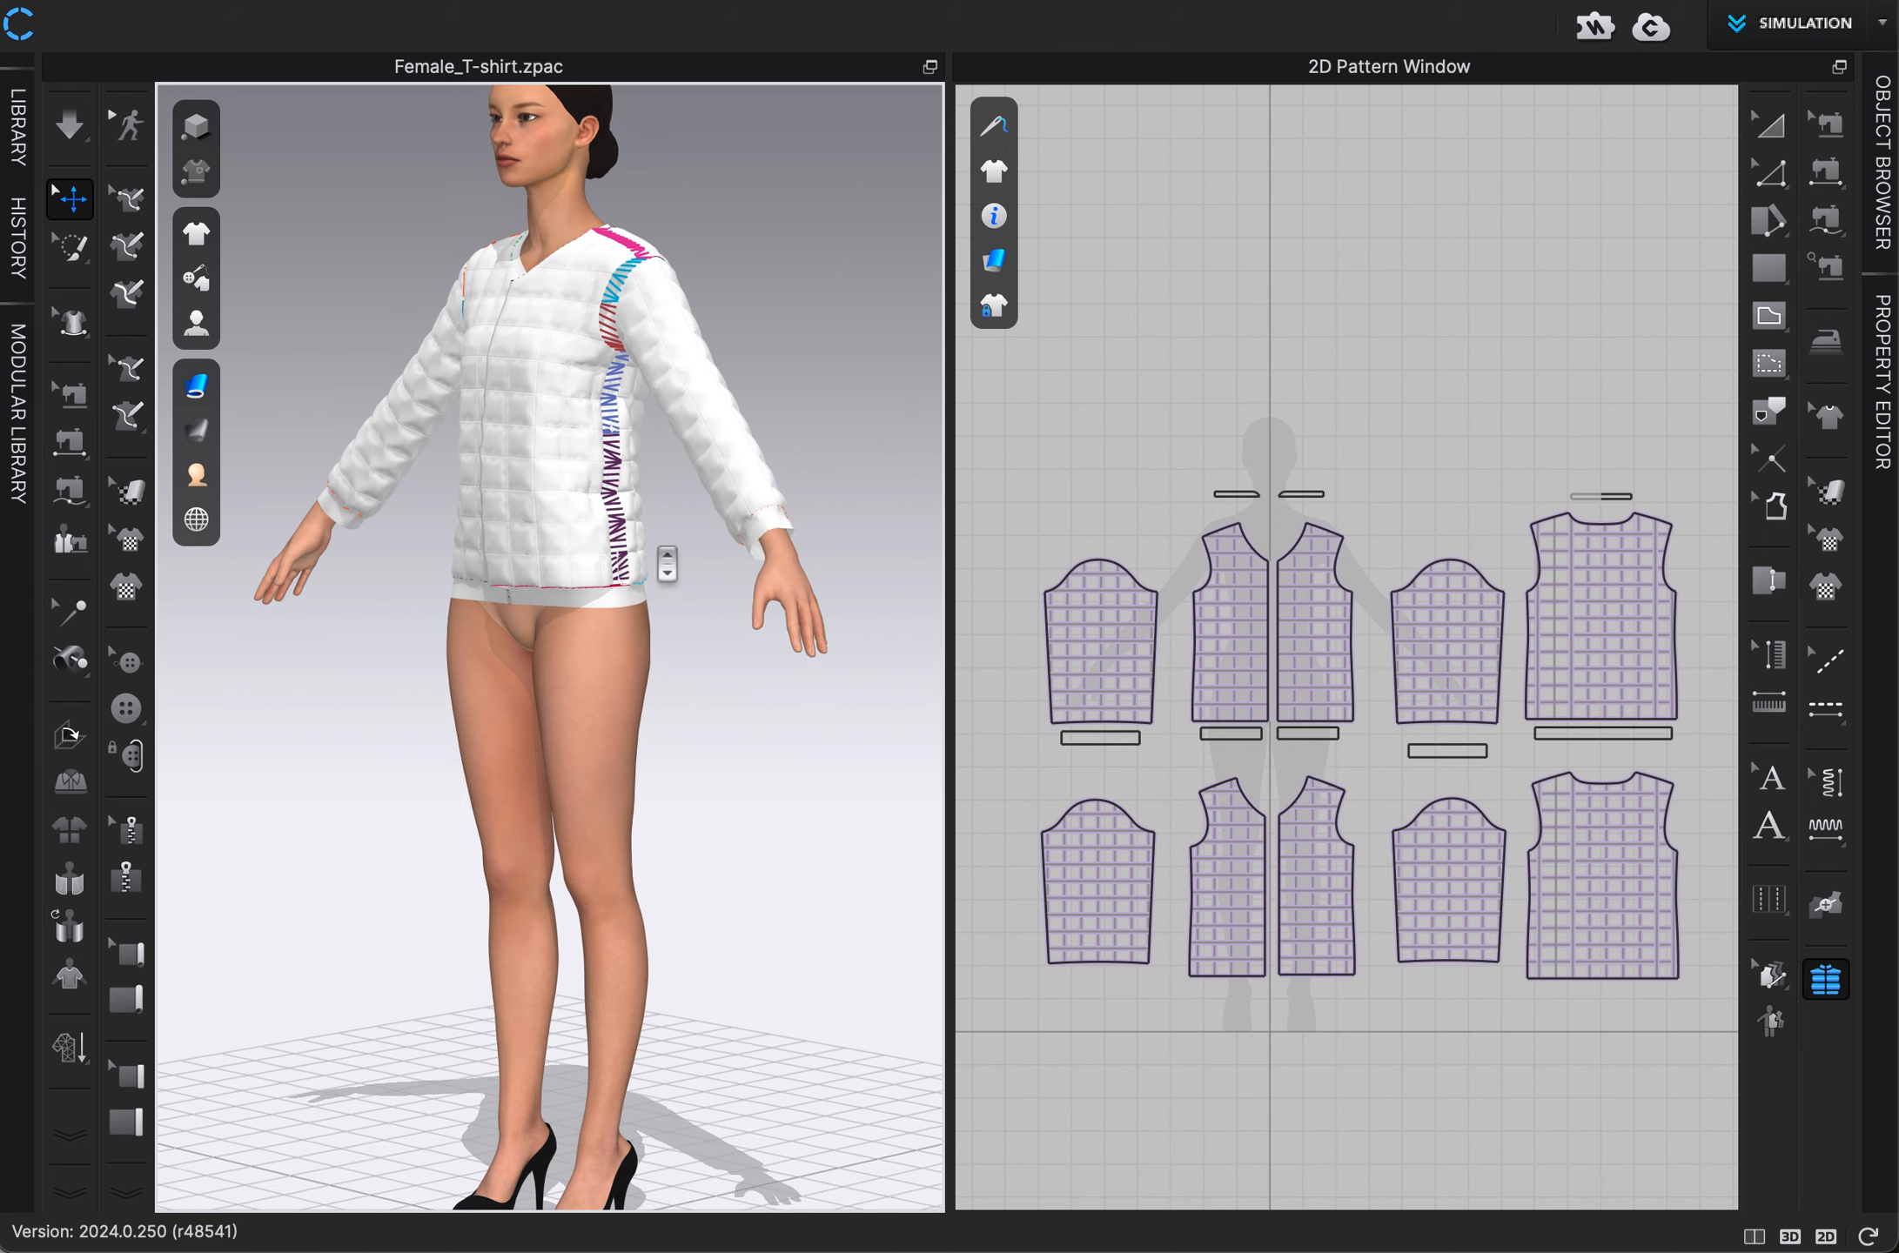
key(space)
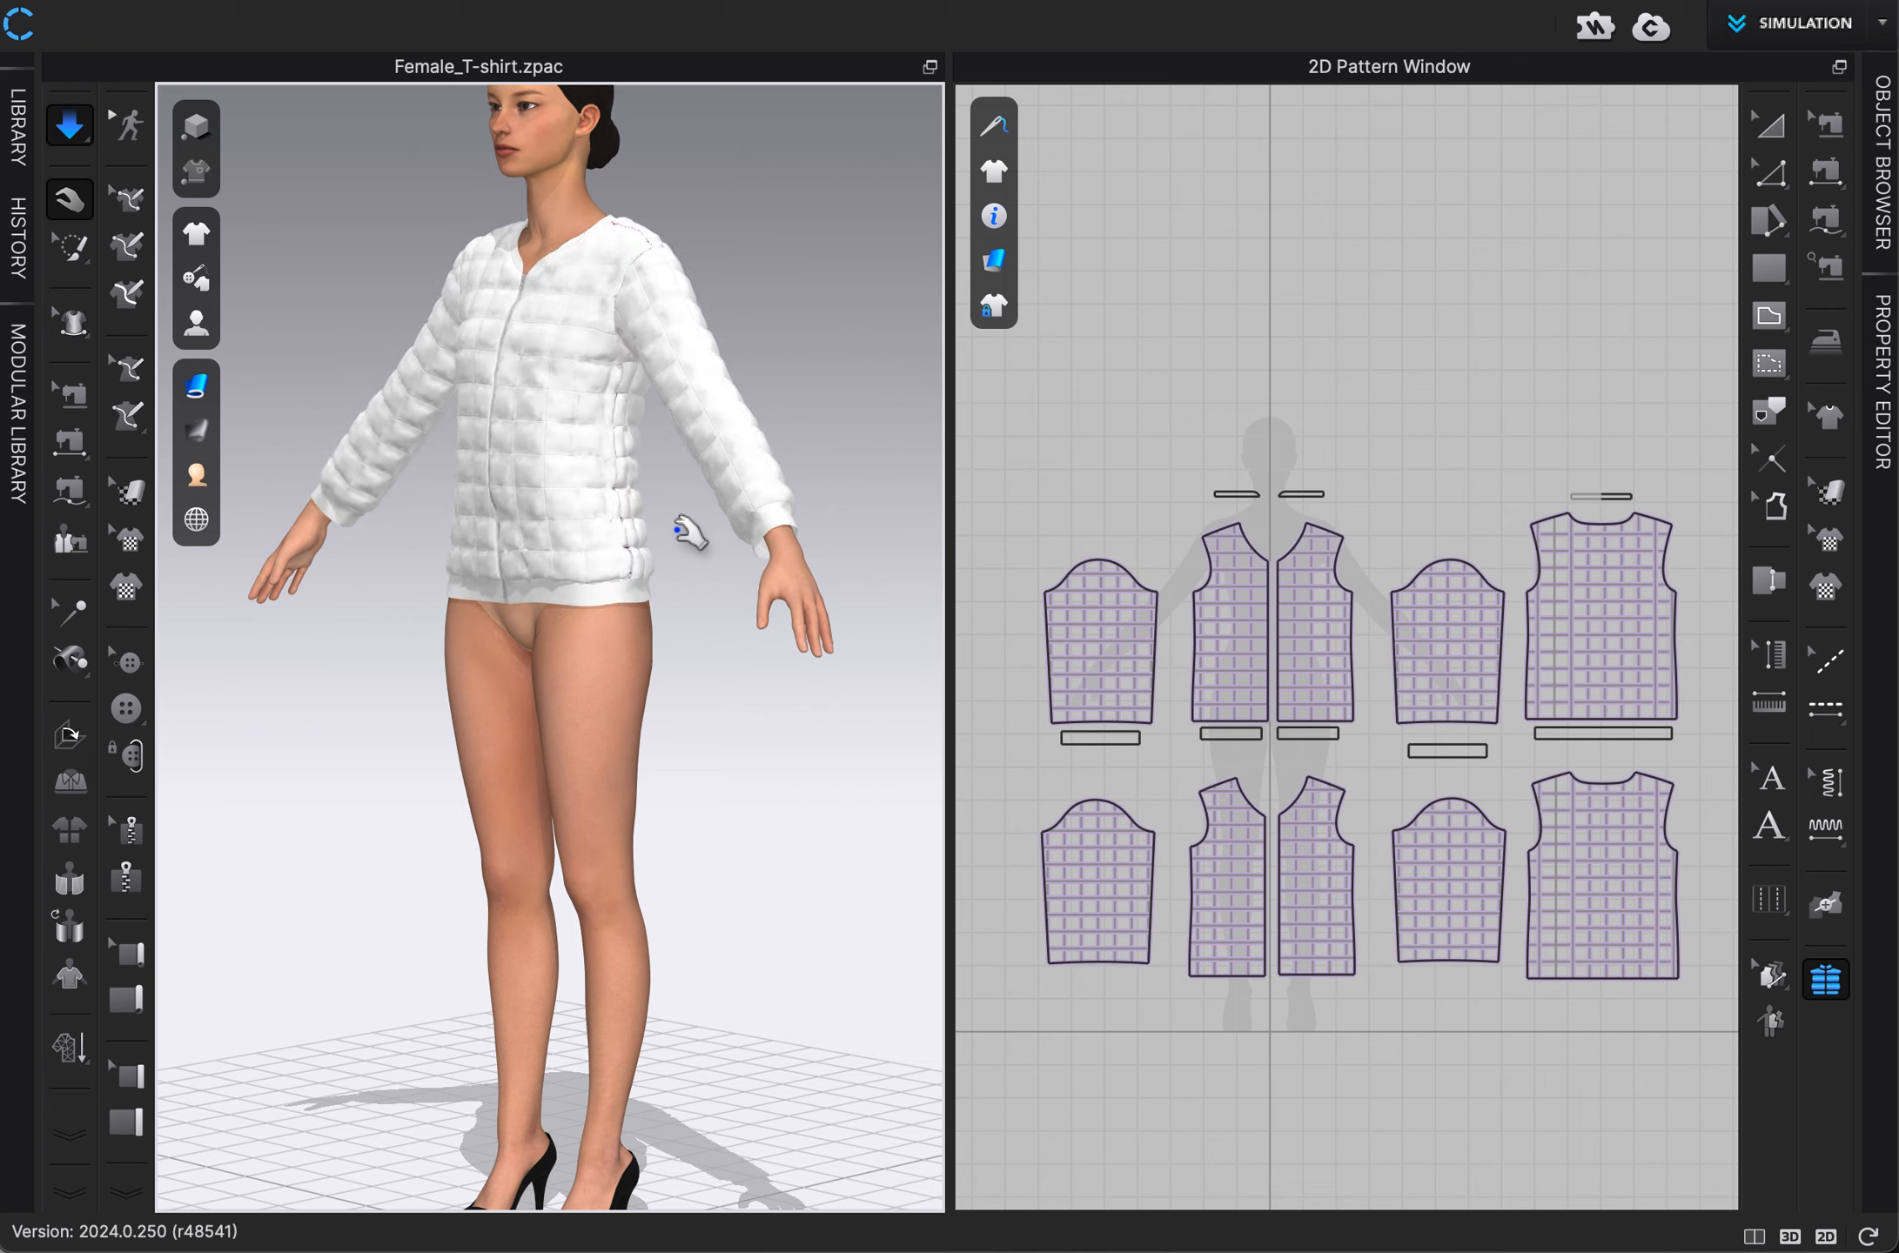
key(space)
key(2)
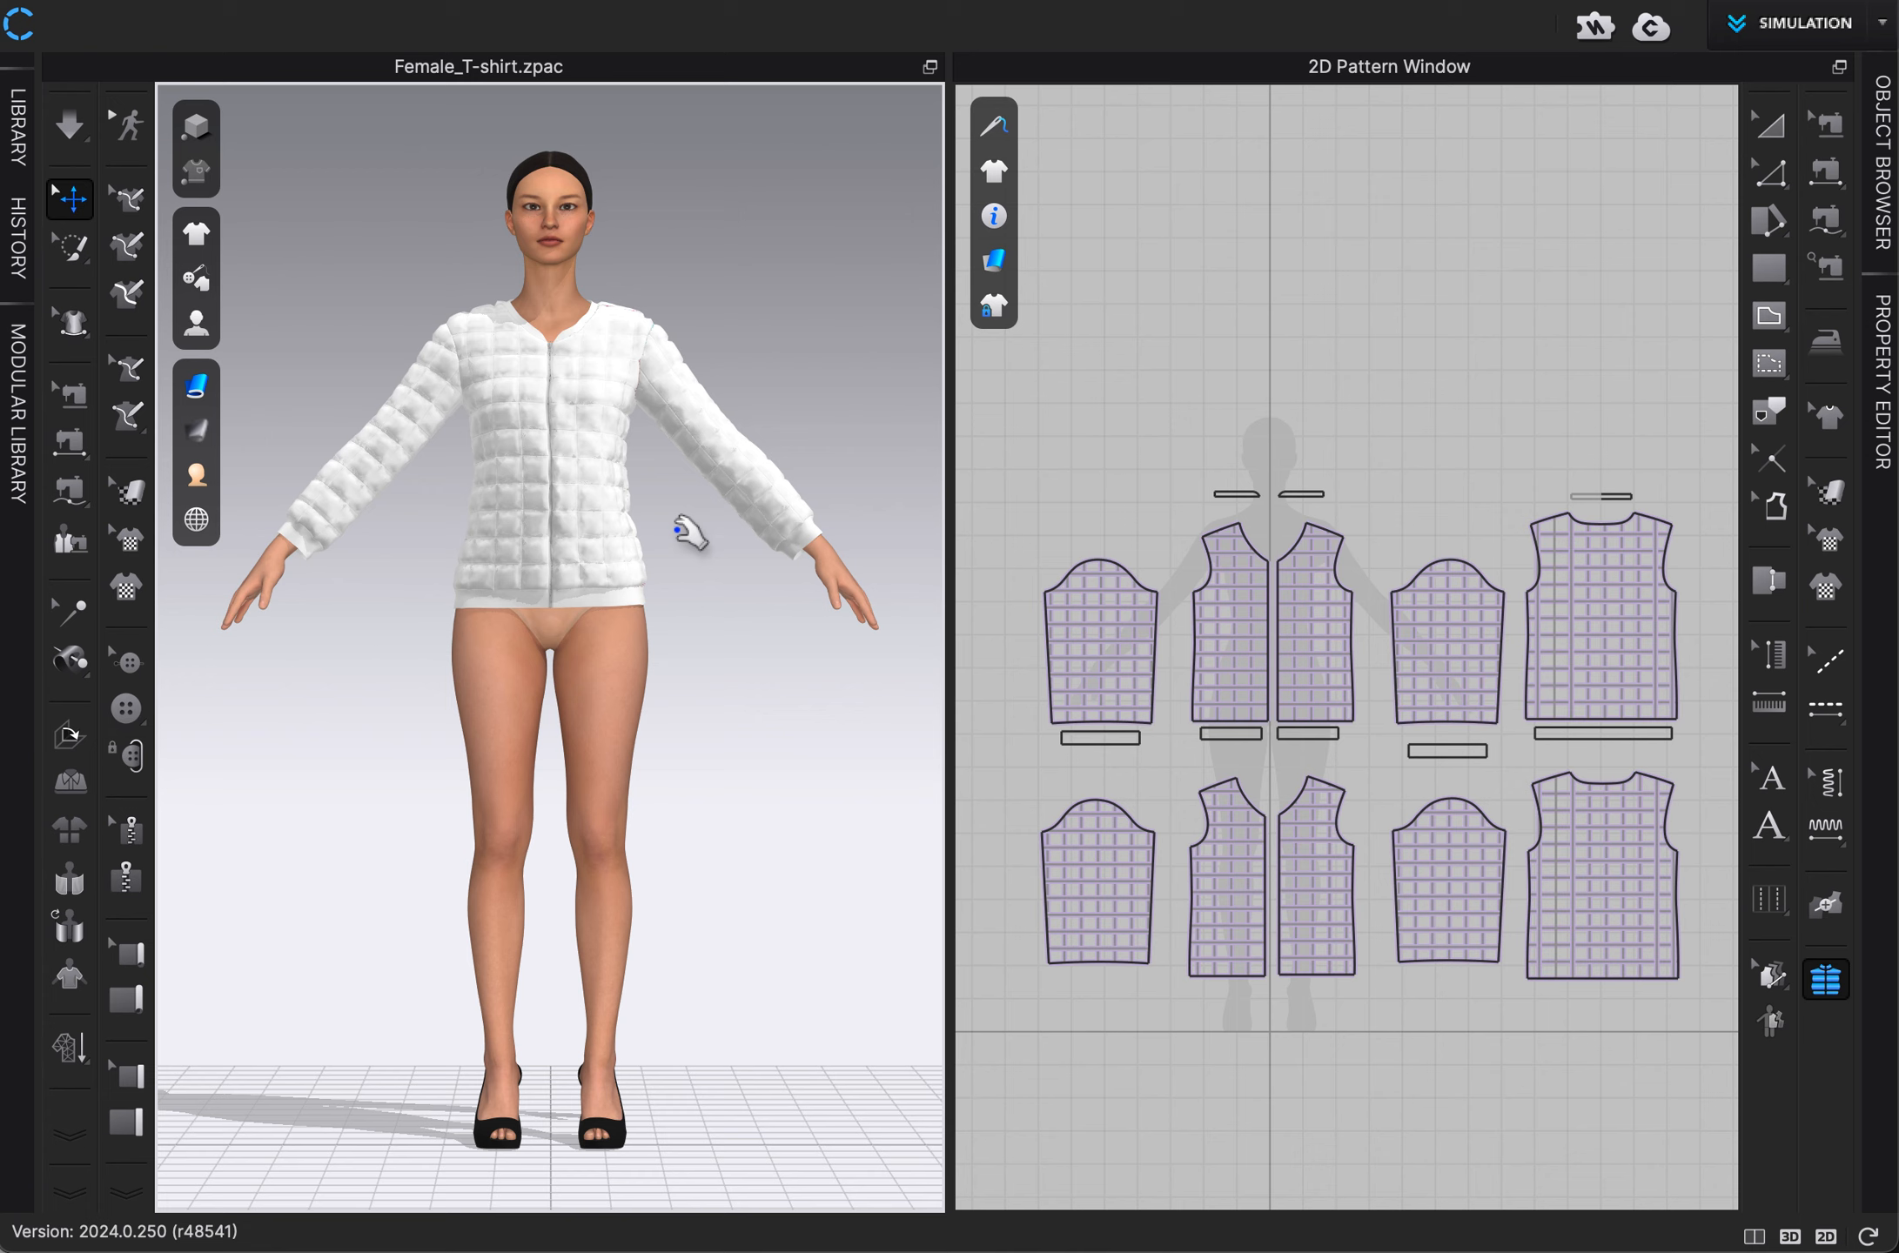